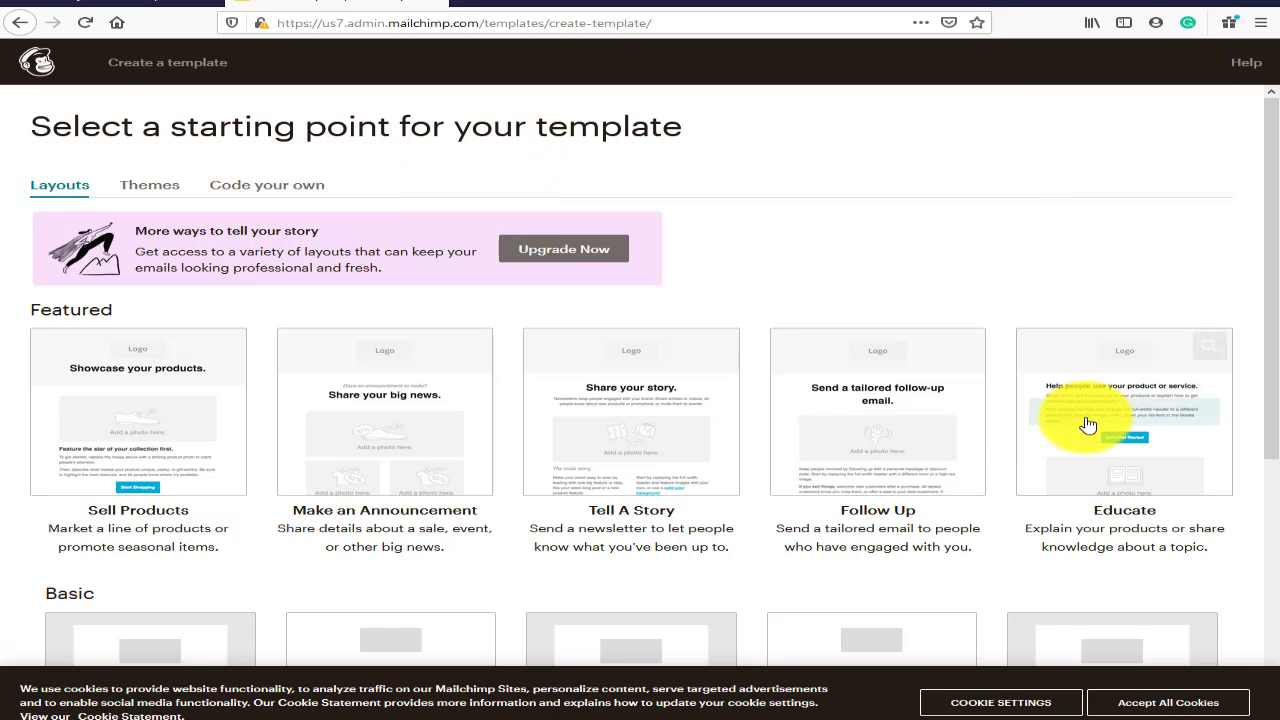
Step: Review the Featured and Basic layouts and start a new template from the Sell Products layout
{"action": "left_click_drag", "start_coordinate": [1272, 156], "coordinate": [1279, 372]}
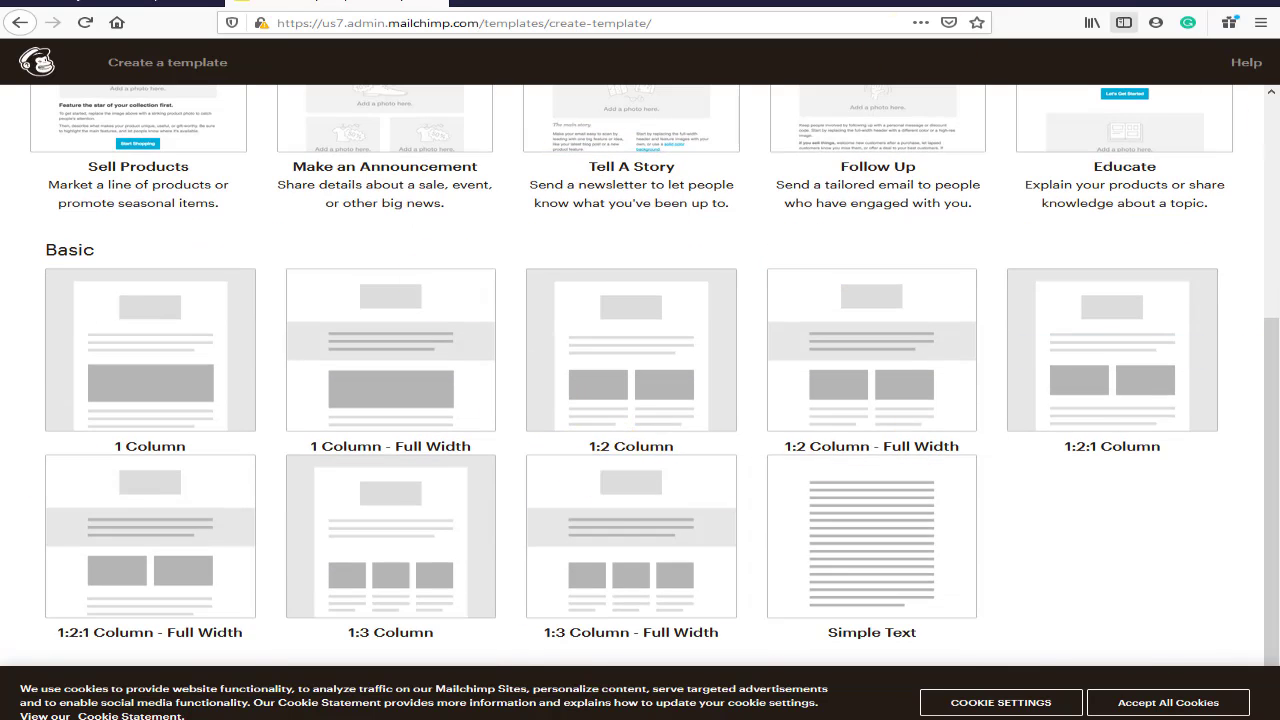
{"action": "scroll", "coordinate": [427, 281], "scroll_direction": "up", "scroll_amount": 3}
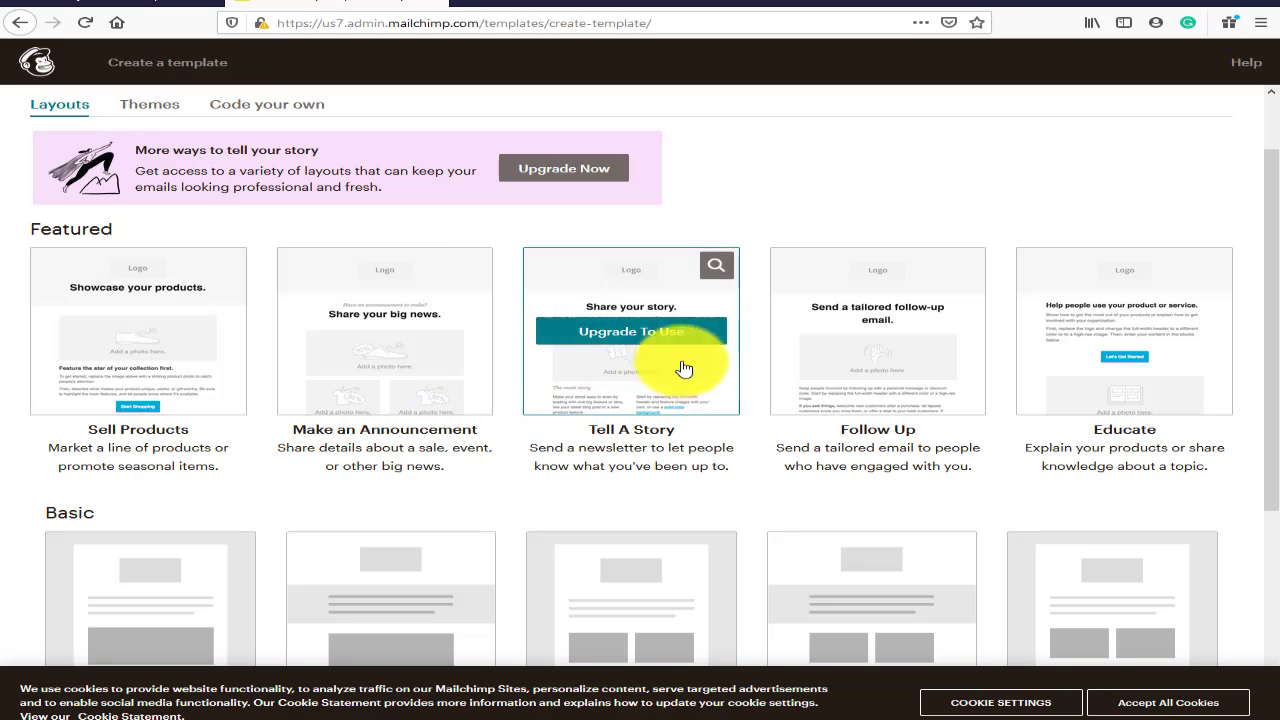
{"action": "scroll", "coordinate": [975, 442], "scroll_direction": "down", "scroll_amount": 3}
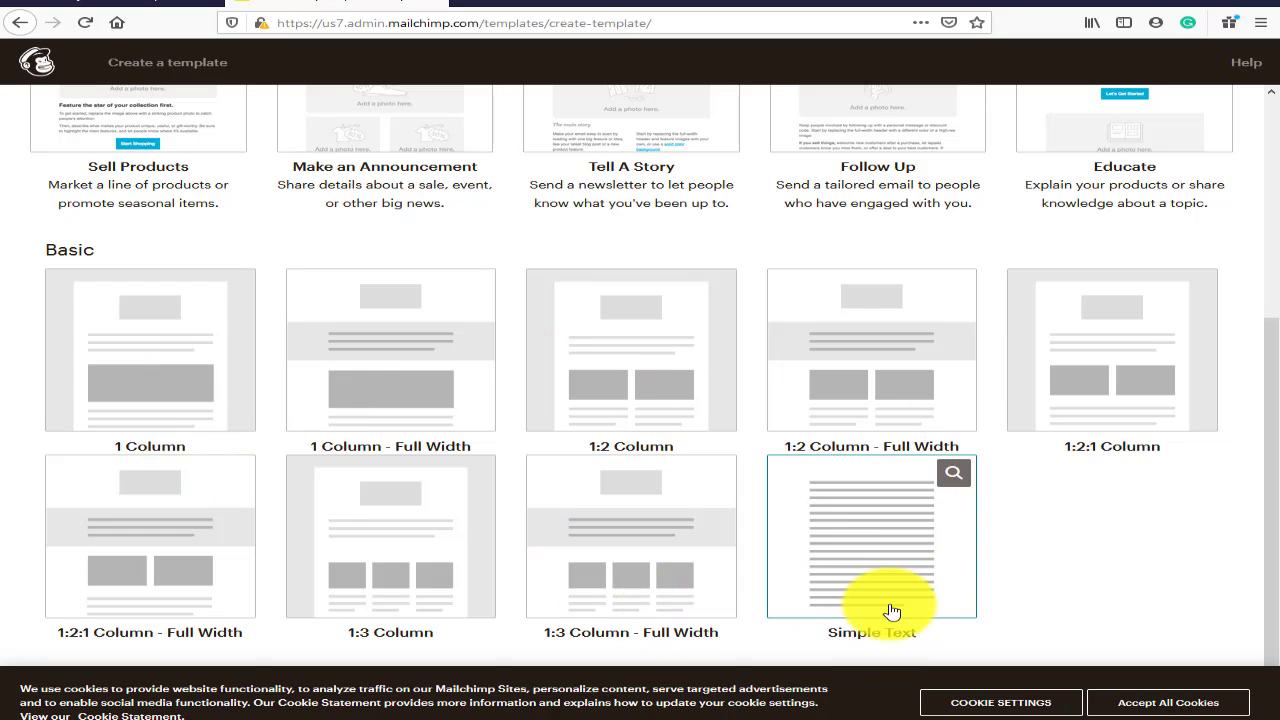
{"action": "scroll", "coordinate": [892, 612], "scroll_direction": "up", "scroll_amount": 4}
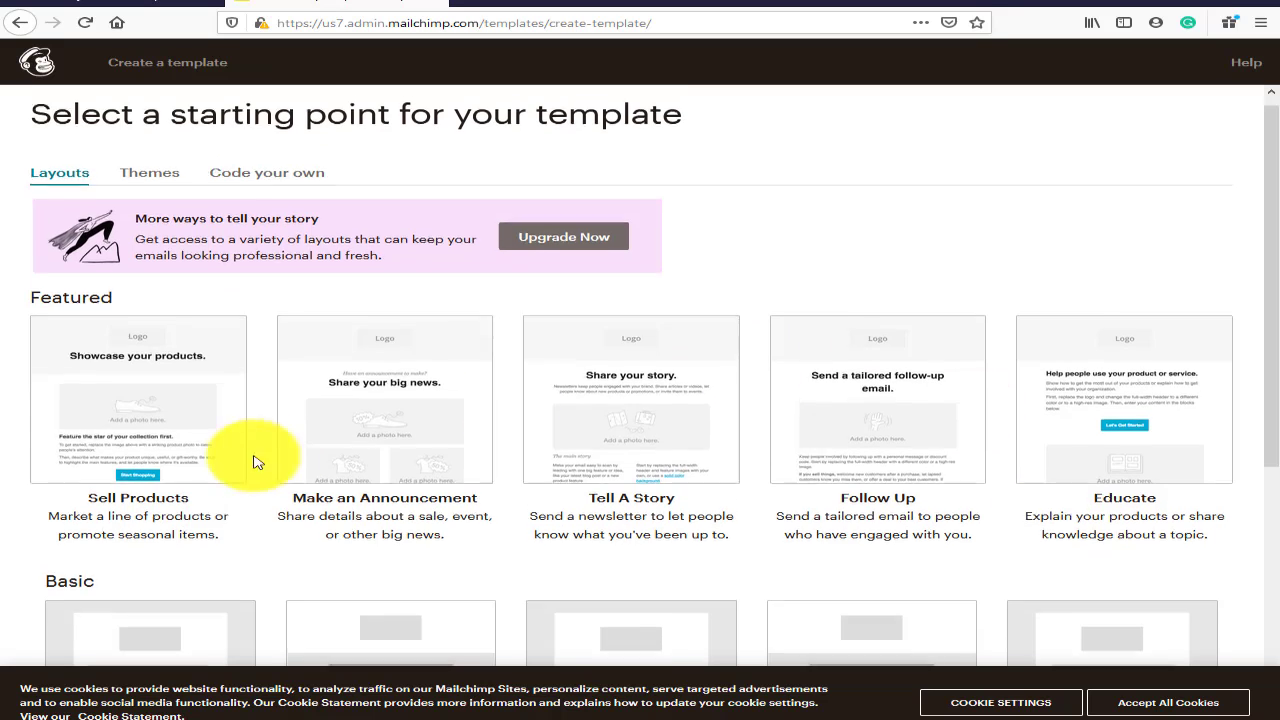
{"action": "scroll", "coordinate": [343, 466], "scroll_direction": "down", "scroll_amount": 3}
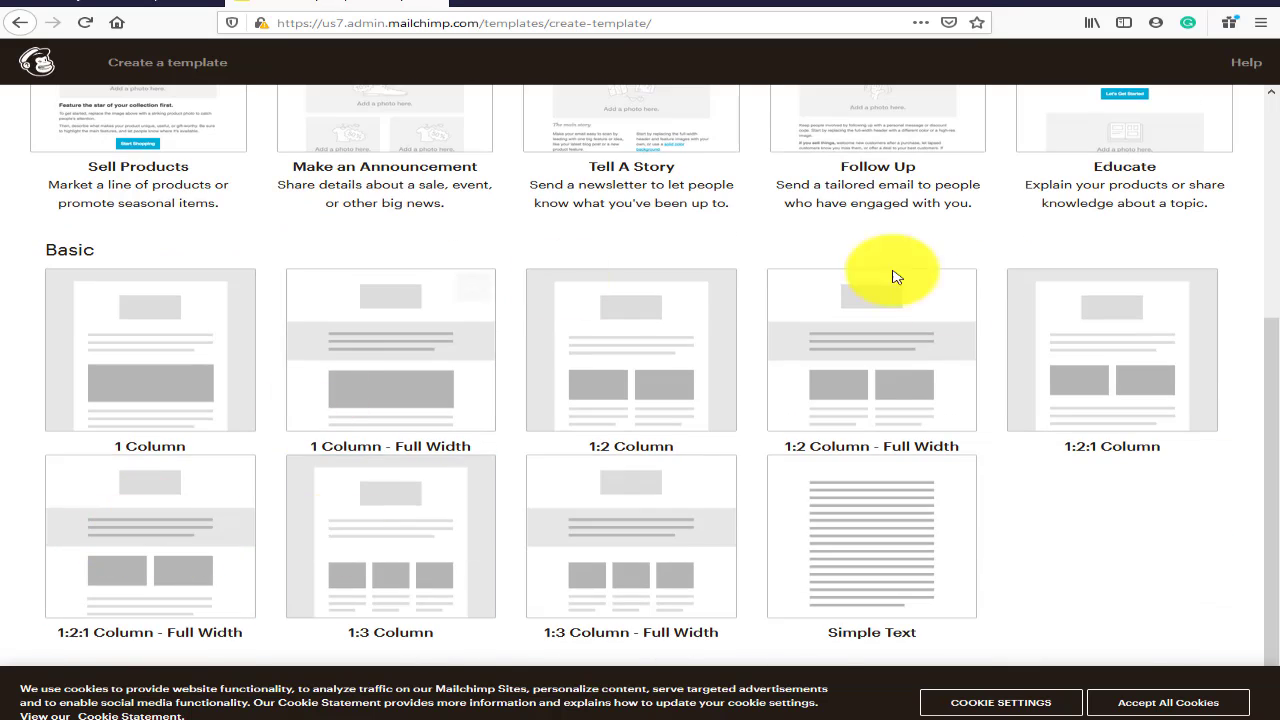
{"action": "scroll", "coordinate": [895, 277], "scroll_direction": "up", "scroll_amount": 3}
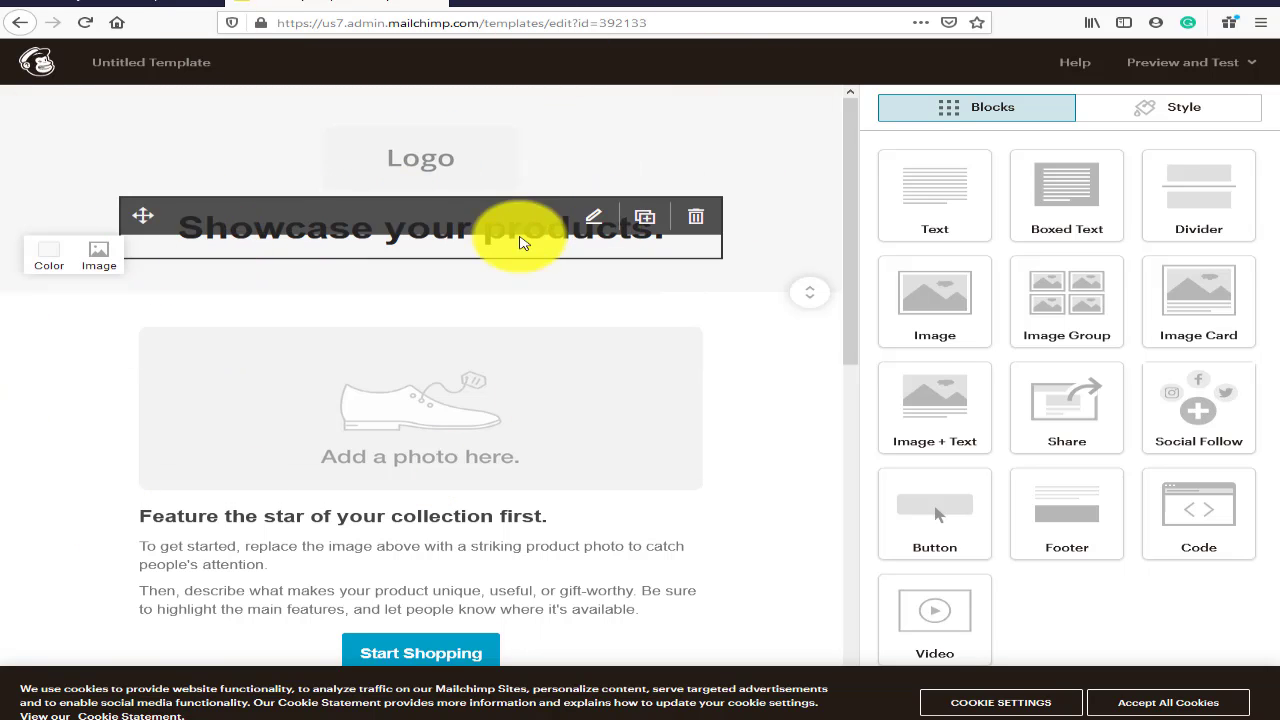
Step: Examine the template's sections from the logo header to the footer, along with the content blocks that can be added
{"action": "scroll", "coordinate": [570, 262], "scroll_direction": "down", "scroll_amount": 2}
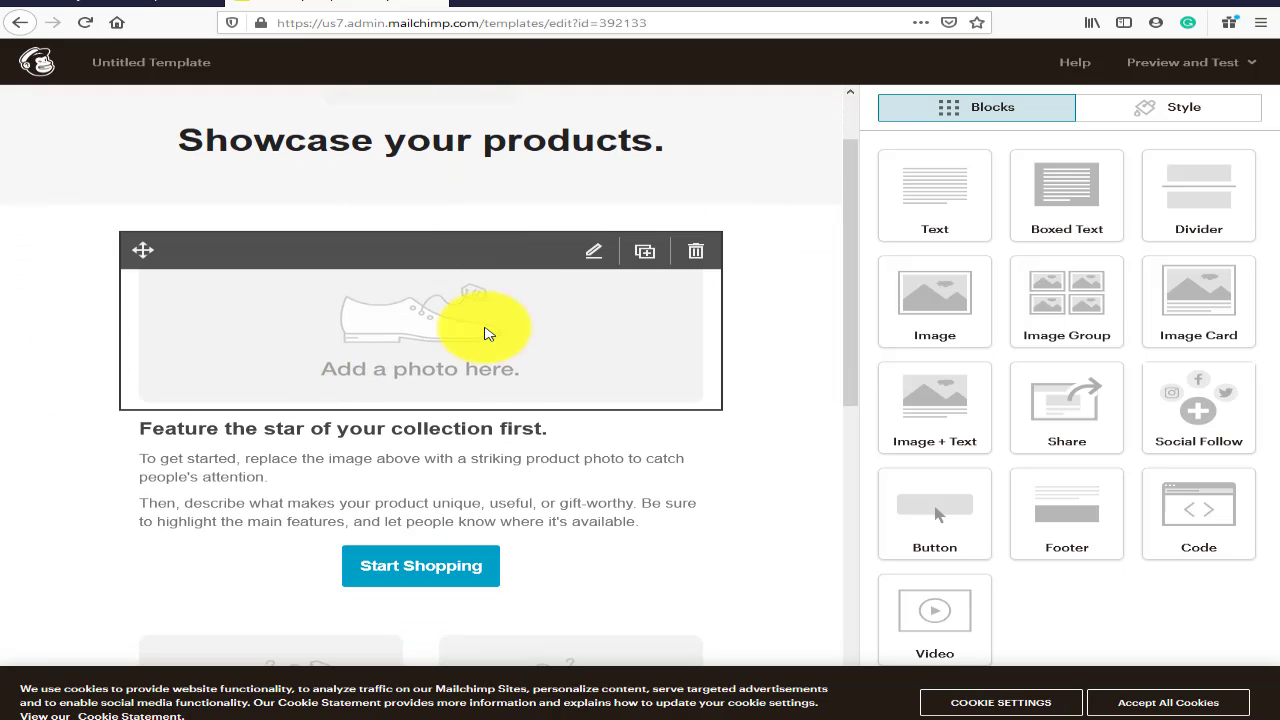
{"action": "scroll", "coordinate": [409, 366], "scroll_direction": "down", "scroll_amount": 5}
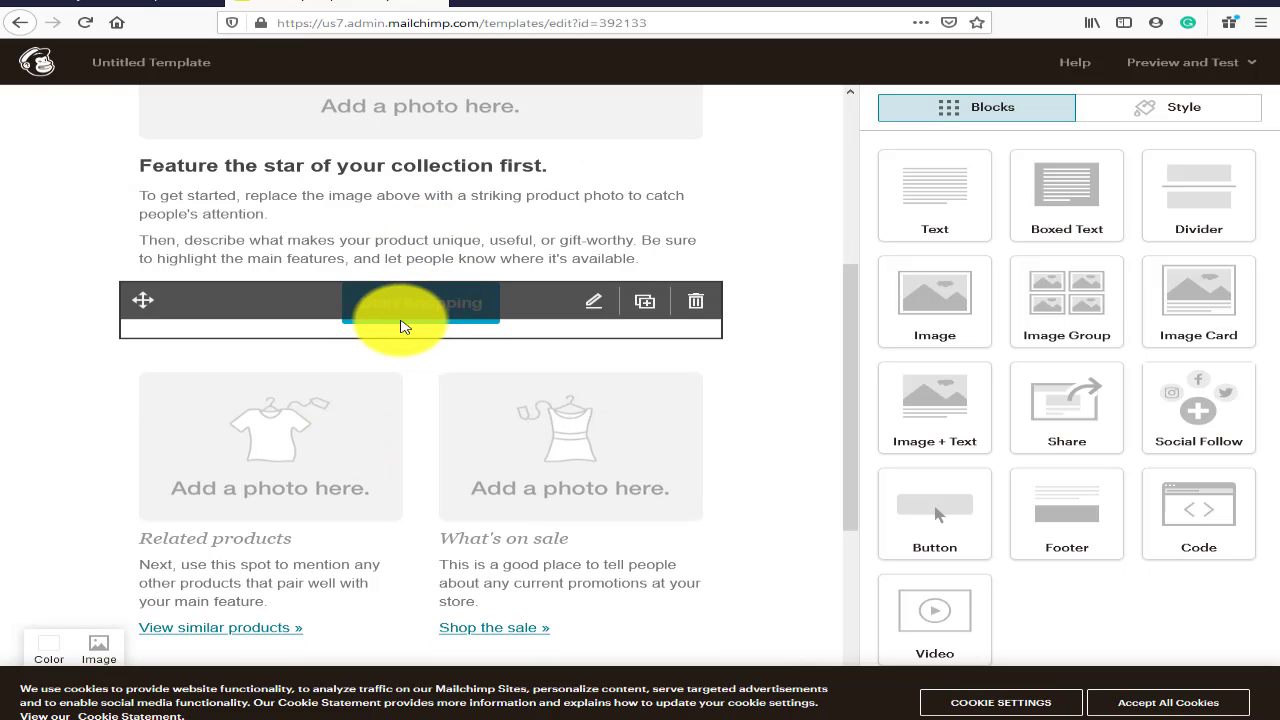
{"action": "scroll", "coordinate": [500, 391], "scroll_direction": "down", "scroll_amount": 5}
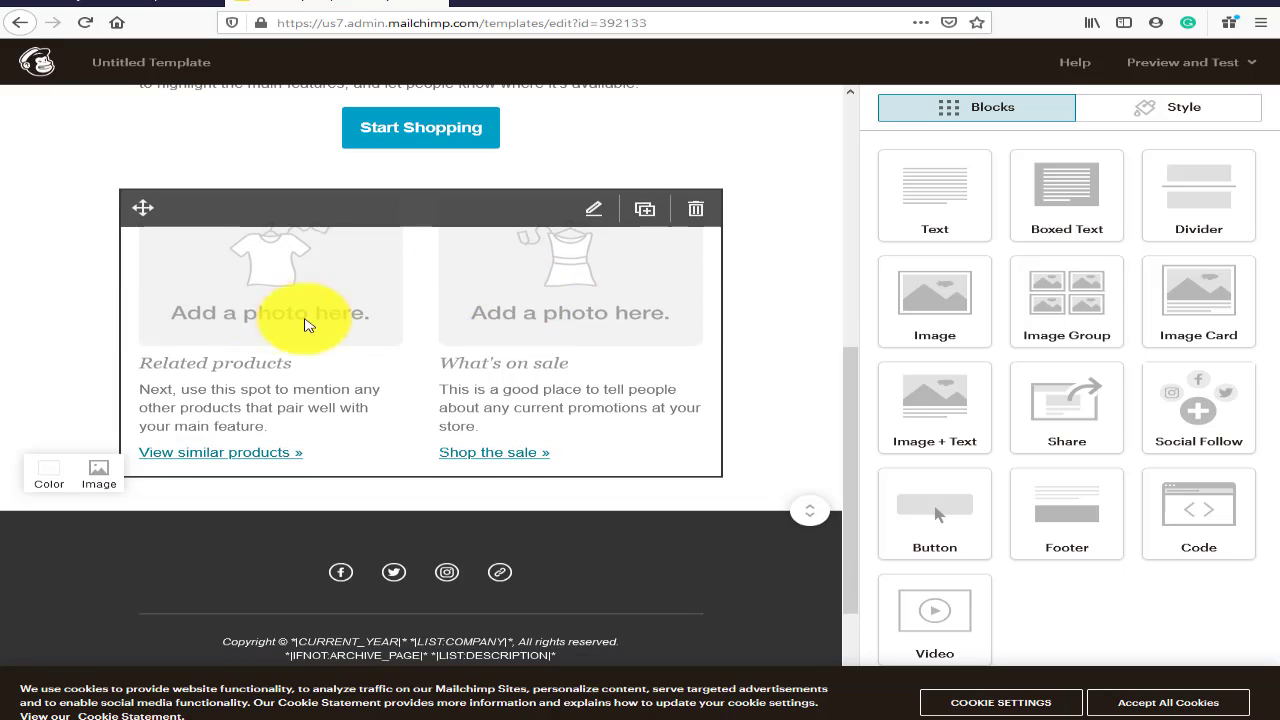
{"action": "scroll", "coordinate": [457, 360], "scroll_direction": "down", "scroll_amount": 1}
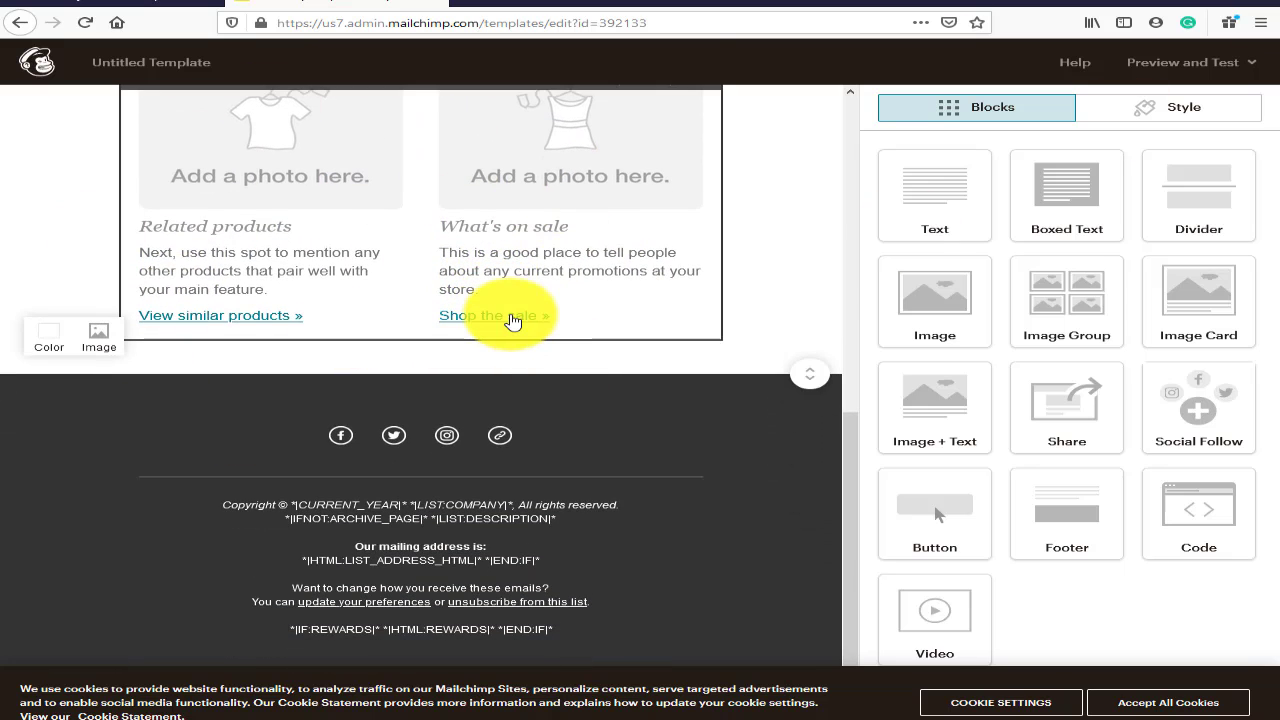
{"action": "scroll", "coordinate": [457, 335], "scroll_direction": "up", "scroll_amount": 7}
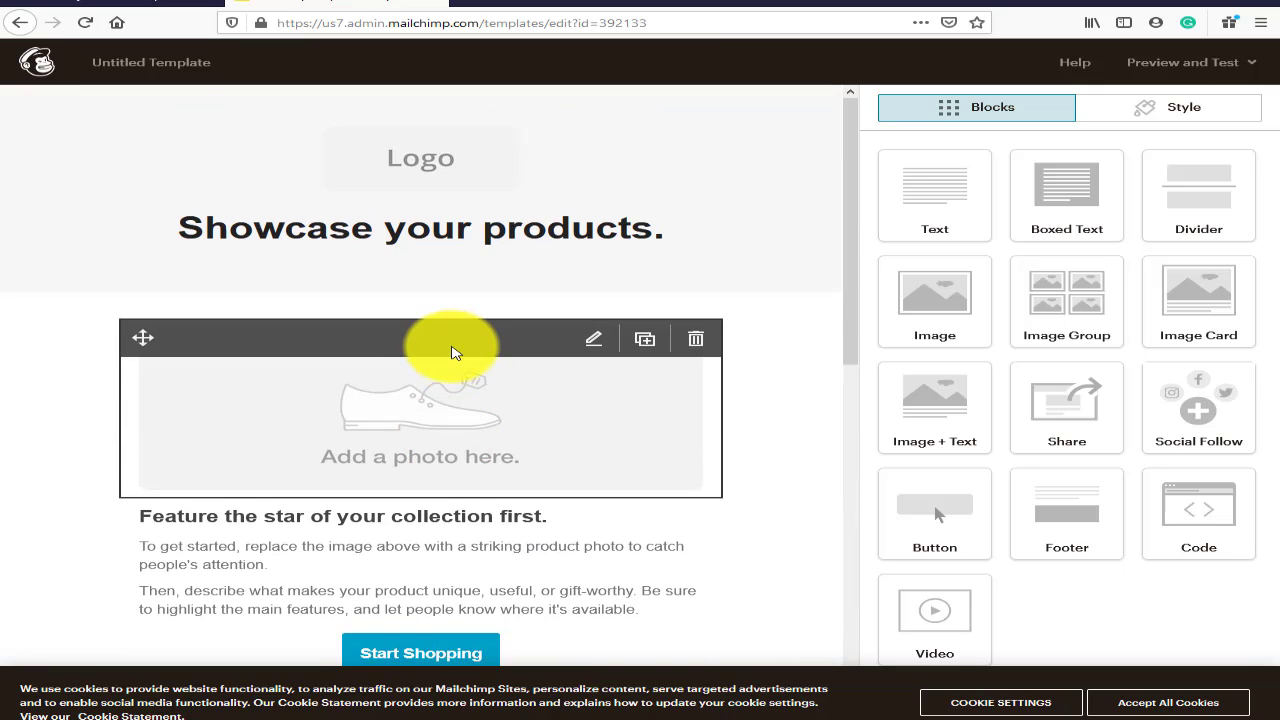
{"action": "scroll", "coordinate": [460, 322], "scroll_direction": "down", "scroll_amount": 1}
{"action": "scroll", "coordinate": [471, 306], "scroll_direction": "up", "scroll_amount": 1}
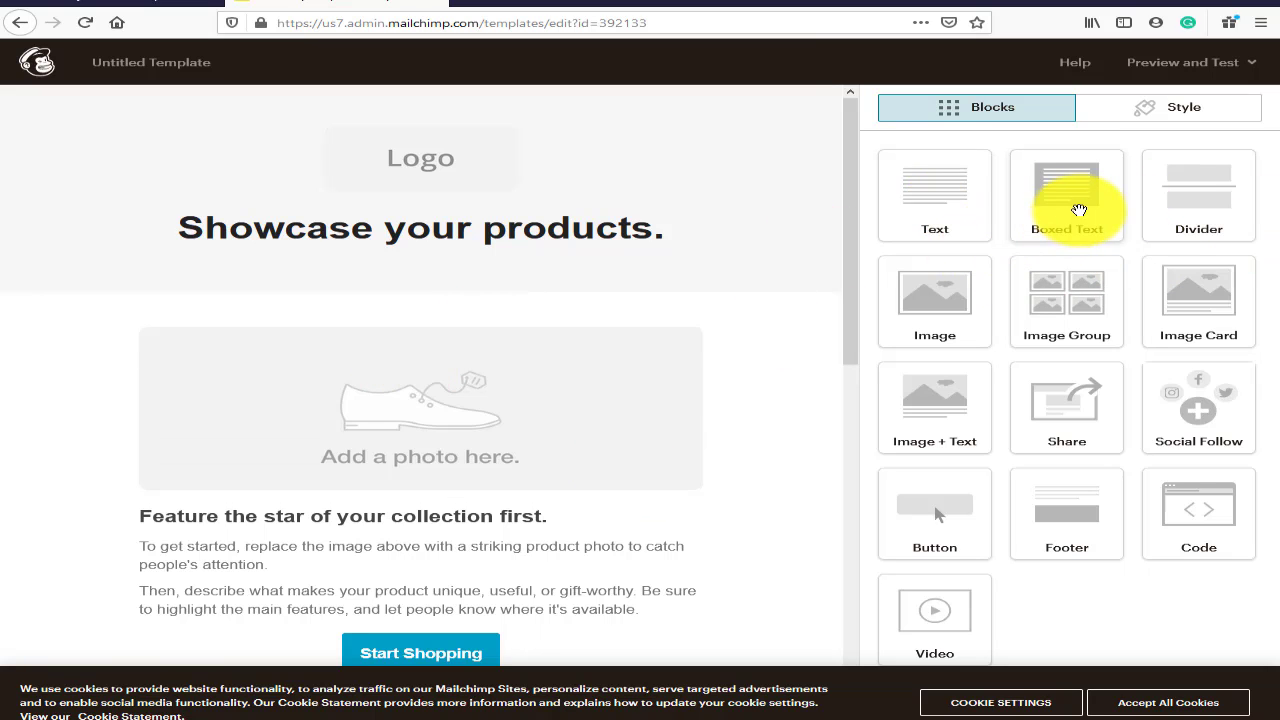
{"action": "scroll", "coordinate": [43, 443], "scroll_direction": "down", "scroll_amount": 1}
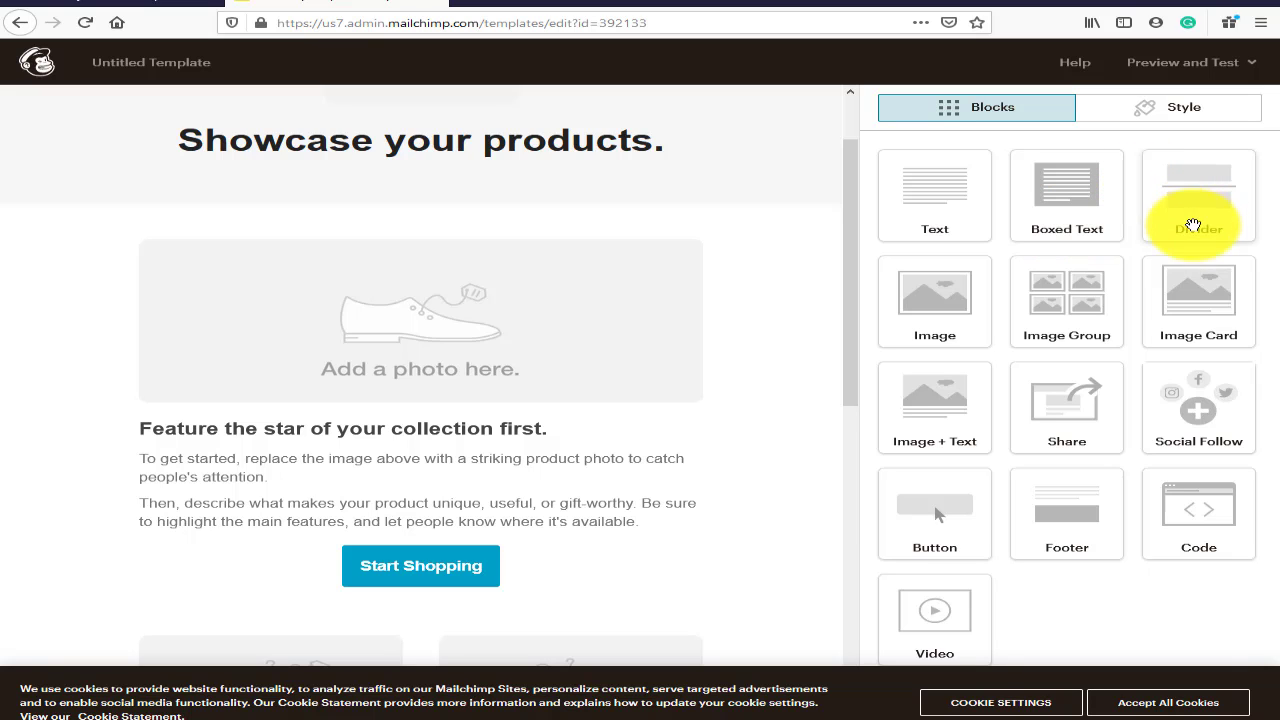
{"action": "scroll", "coordinate": [466, 409], "scroll_direction": "down", "scroll_amount": 5}
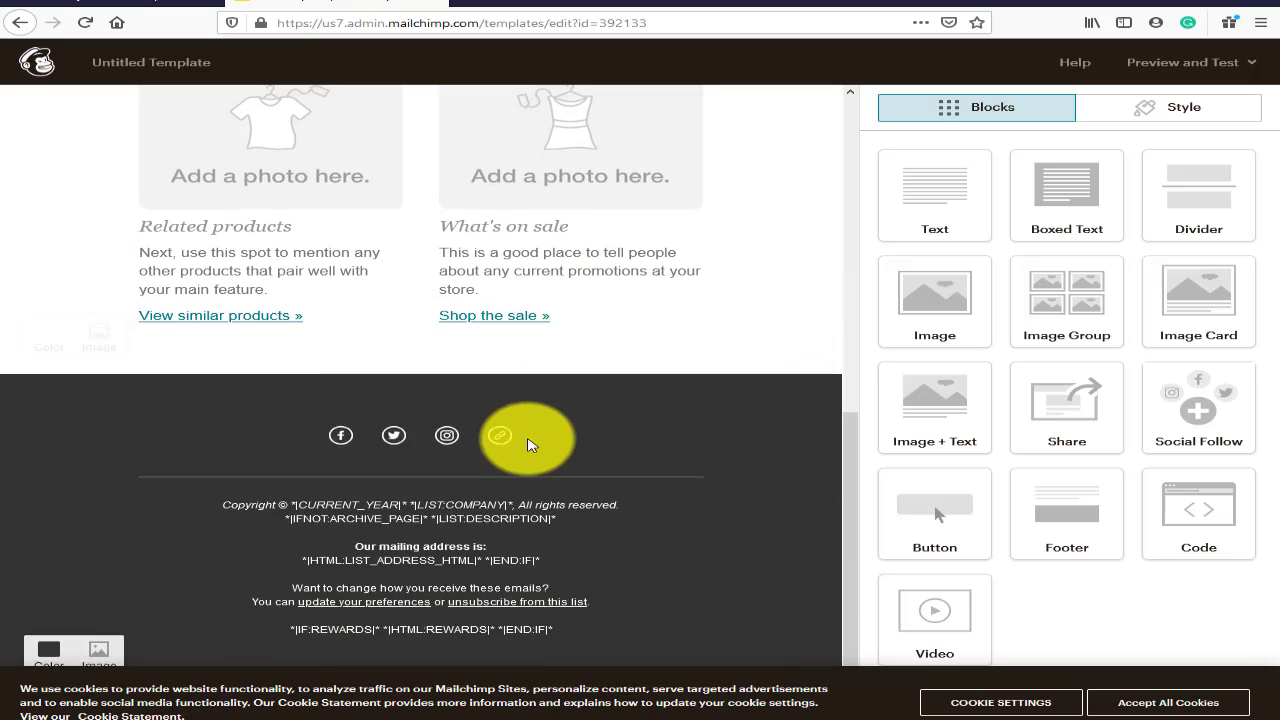
{"action": "scroll", "coordinate": [528, 445], "scroll_direction": "up", "scroll_amount": 4}
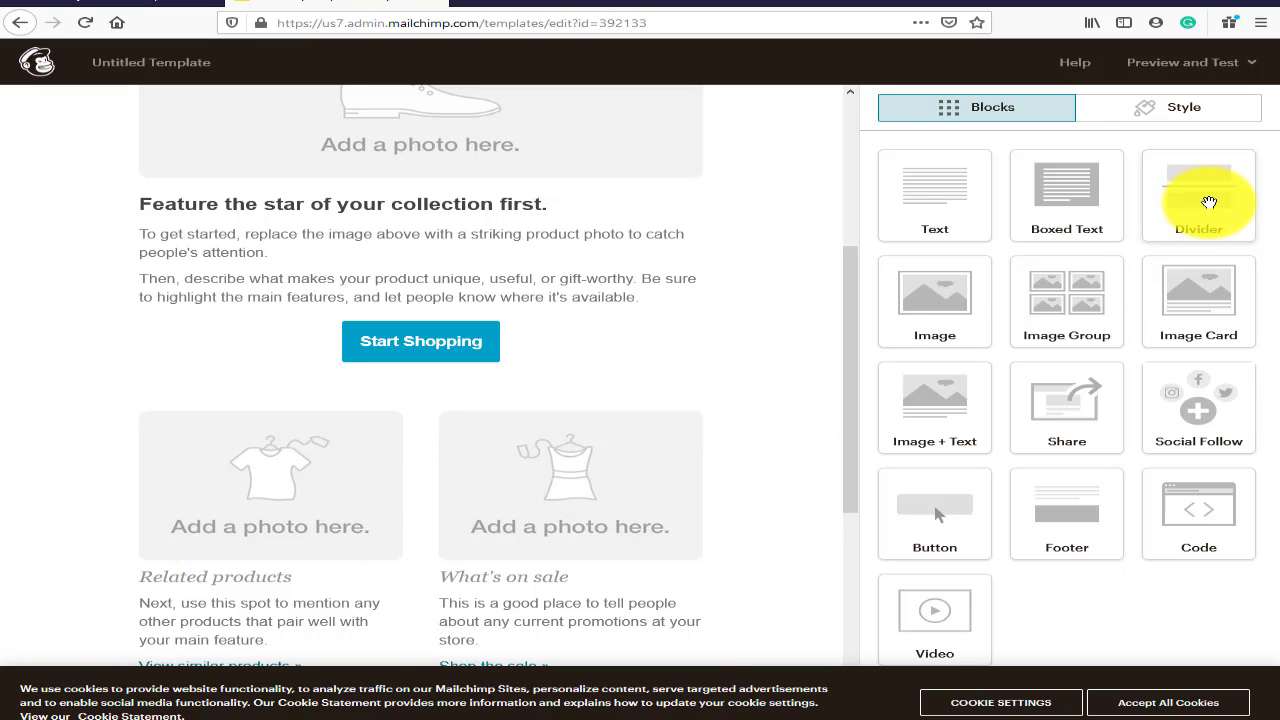
{"action": "mouse_move", "coordinate": [1209, 203]}
{"action": "left_mouse_down"}
{"action": "mouse_move", "coordinate": [986, 257]}
{"action": "mouse_move", "coordinate": [1194, 194]}
{"action": "mouse_move", "coordinate": [1193, 205]}
{"action": "left_mouse_up"}
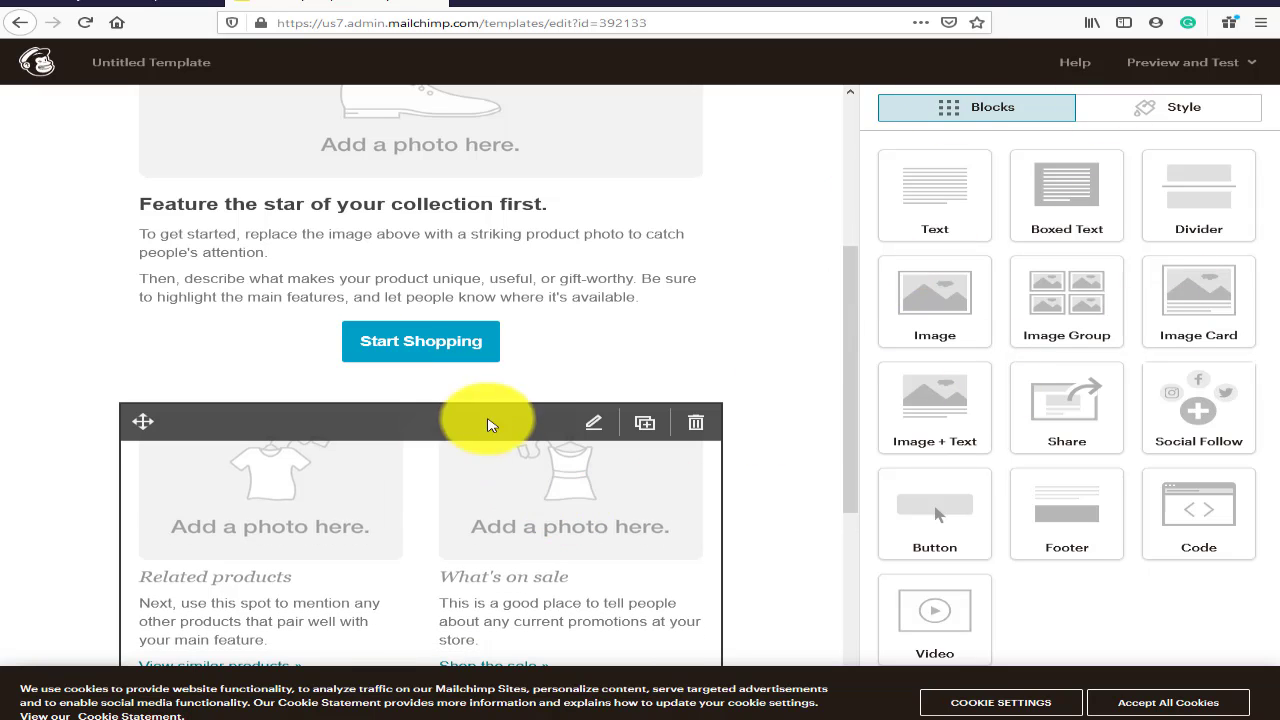
Step: Open the logo image block for editing and review its settings, style and content options
{"action": "scroll", "coordinate": [594, 397], "scroll_direction": "up", "scroll_amount": 3}
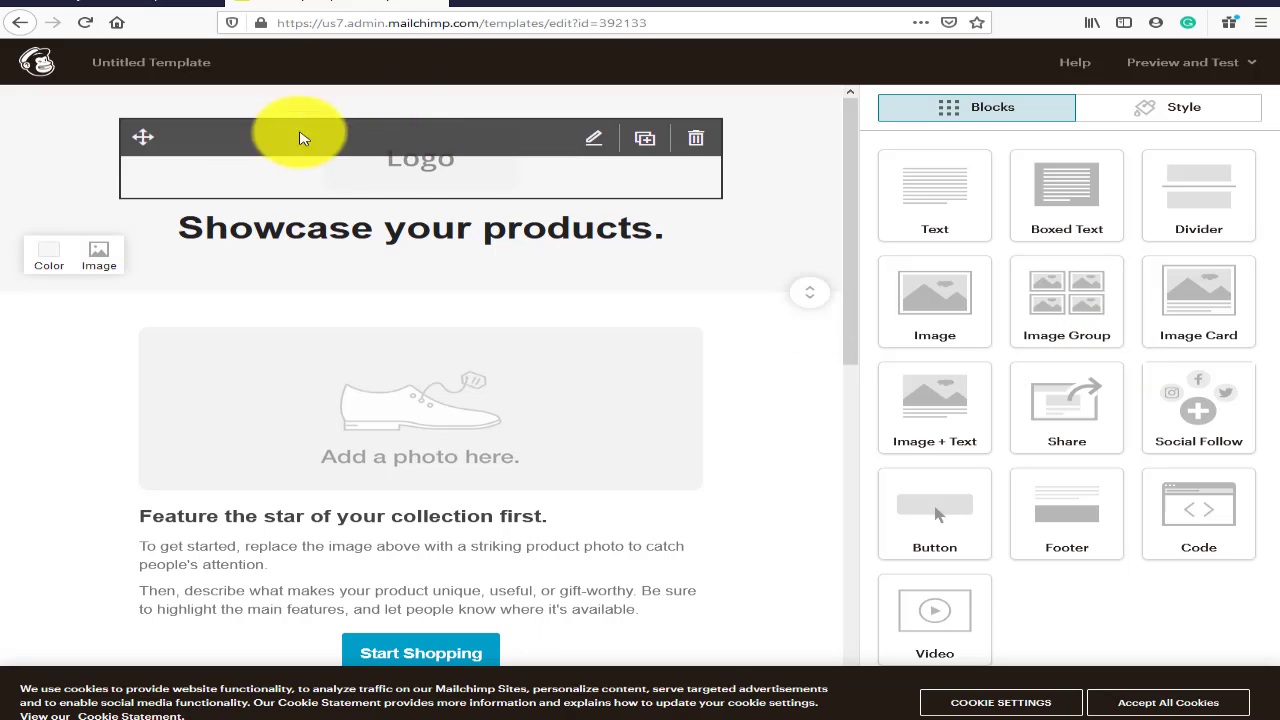
{"action": "left_click", "coordinate": [595, 140]}
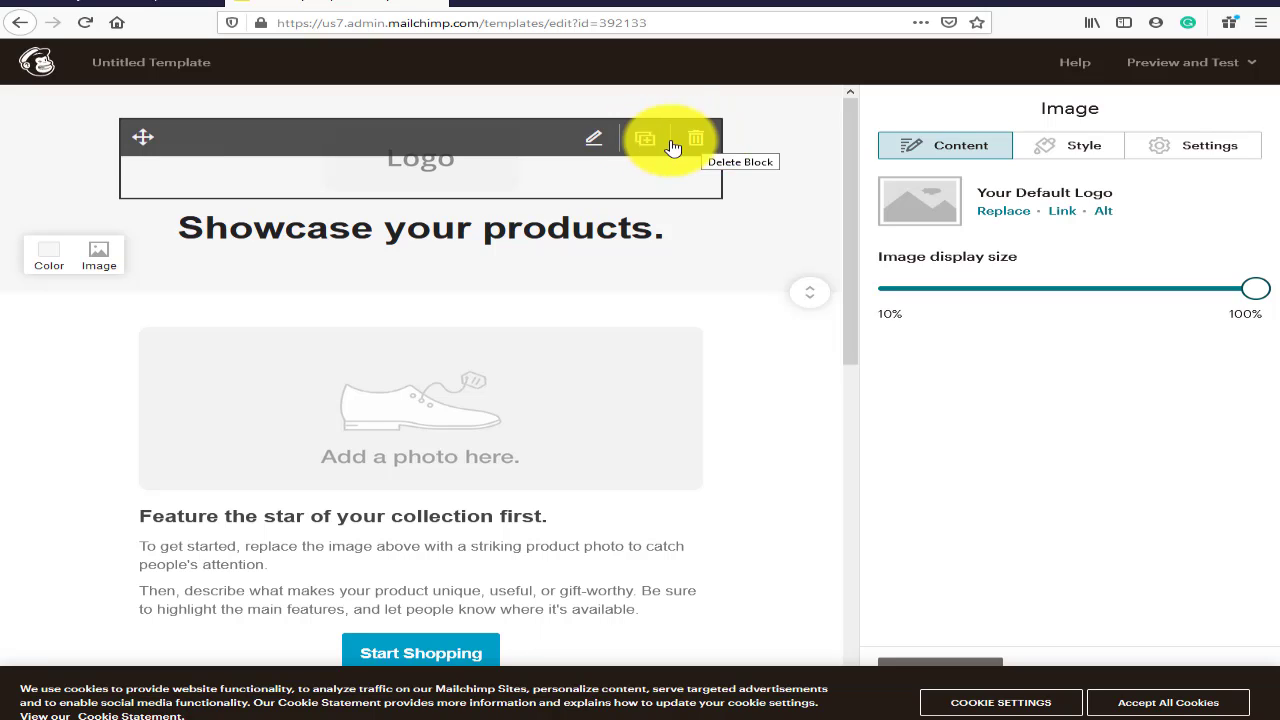
{"action": "left_click", "coordinate": [592, 143]}
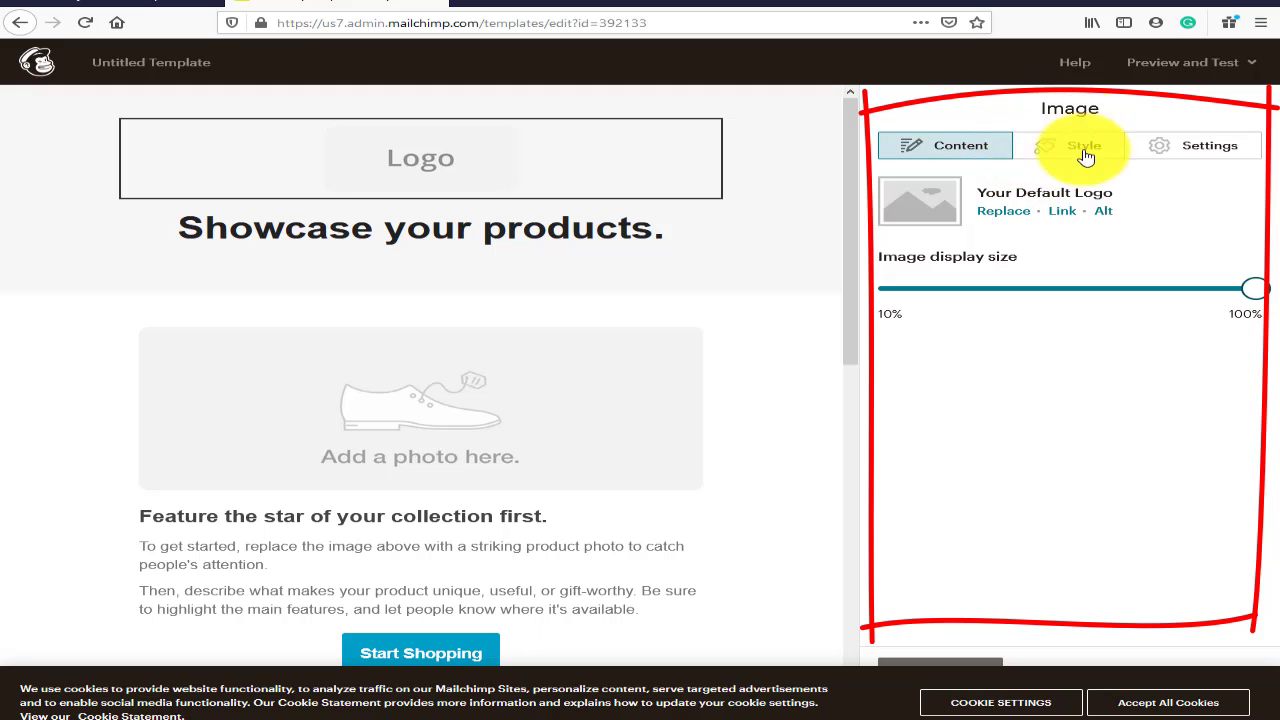
{"action": "left_click", "coordinate": [1190, 150]}
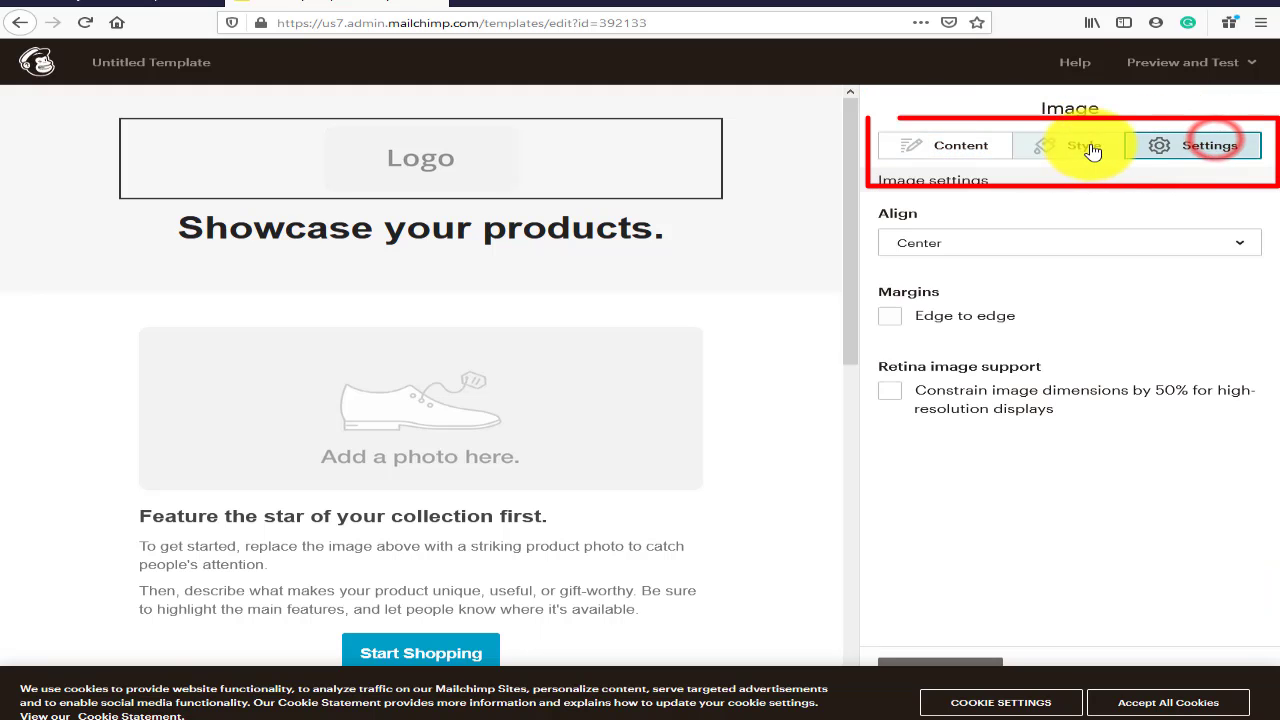
{"action": "left_click", "coordinate": [1084, 145]}
{"action": "left_click", "coordinate": [936, 143]}
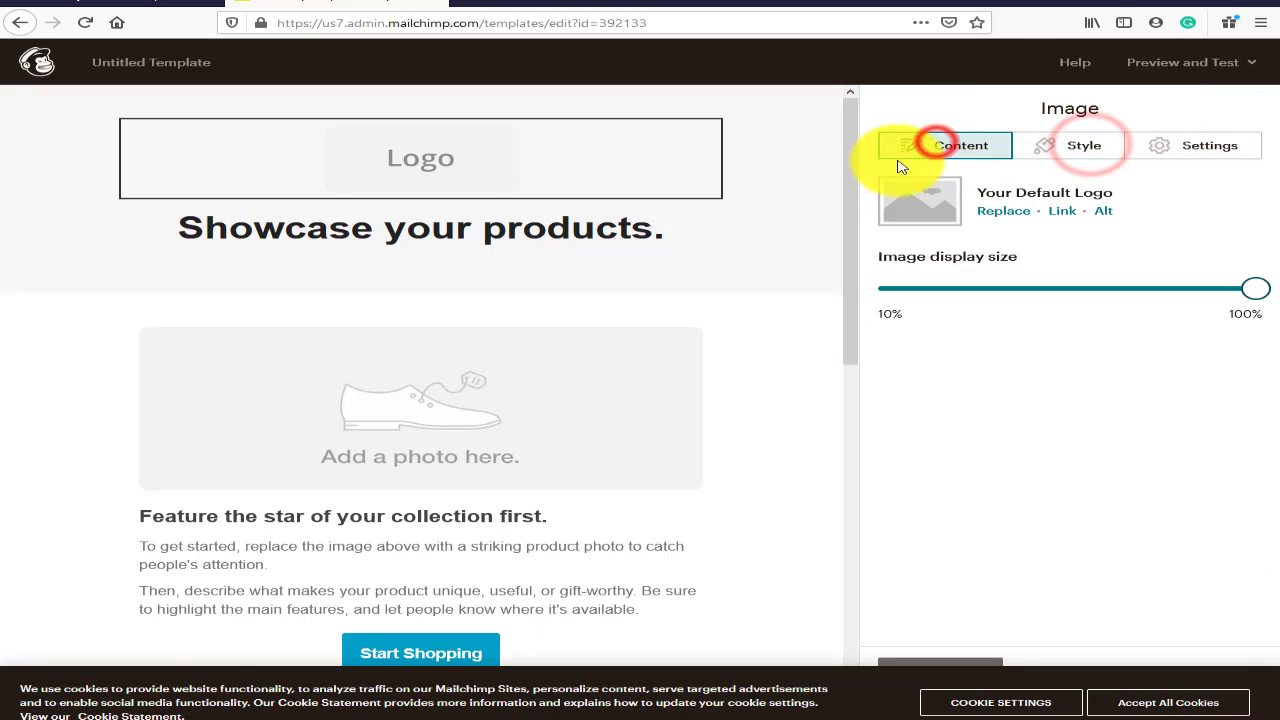
Step: Replace the default logo by uploading Brand Maker logo.jpg from the desktop, and check it in the template
{"action": "left_click", "coordinate": [1003, 212]}
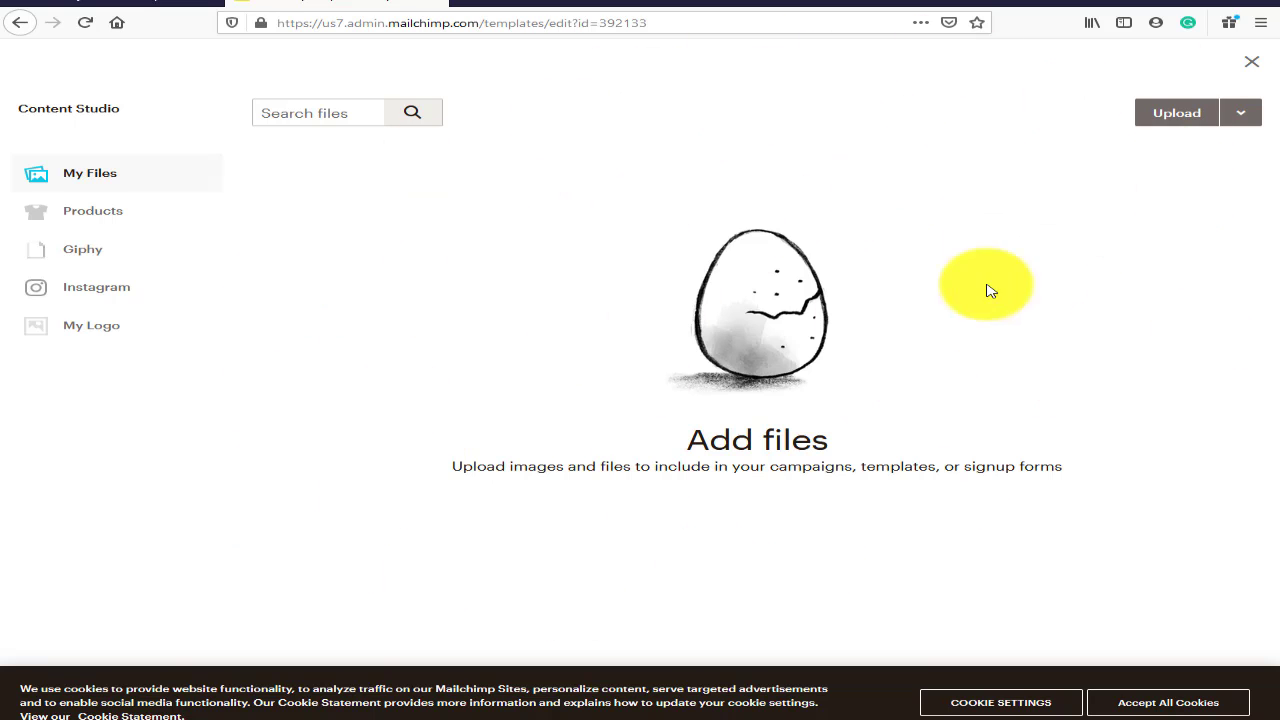
{"action": "left_click", "coordinate": [1164, 115]}
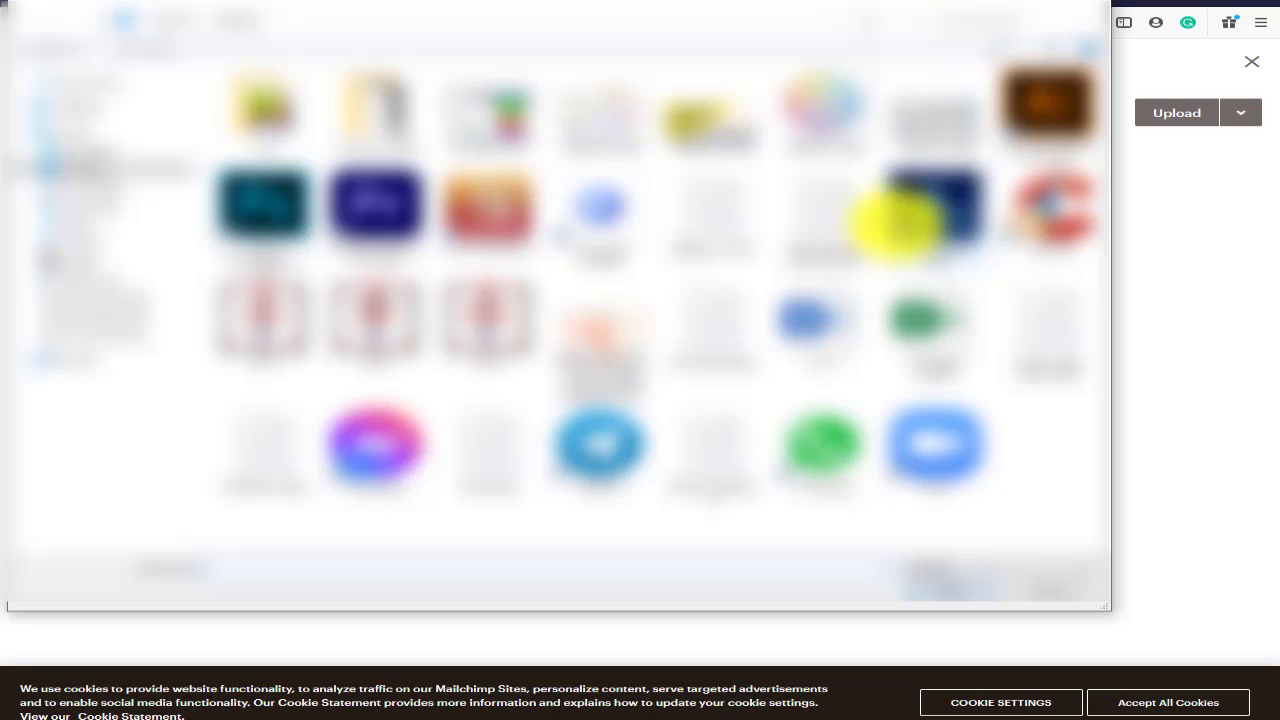
{"action": "double_click", "coordinate": [933, 212]}
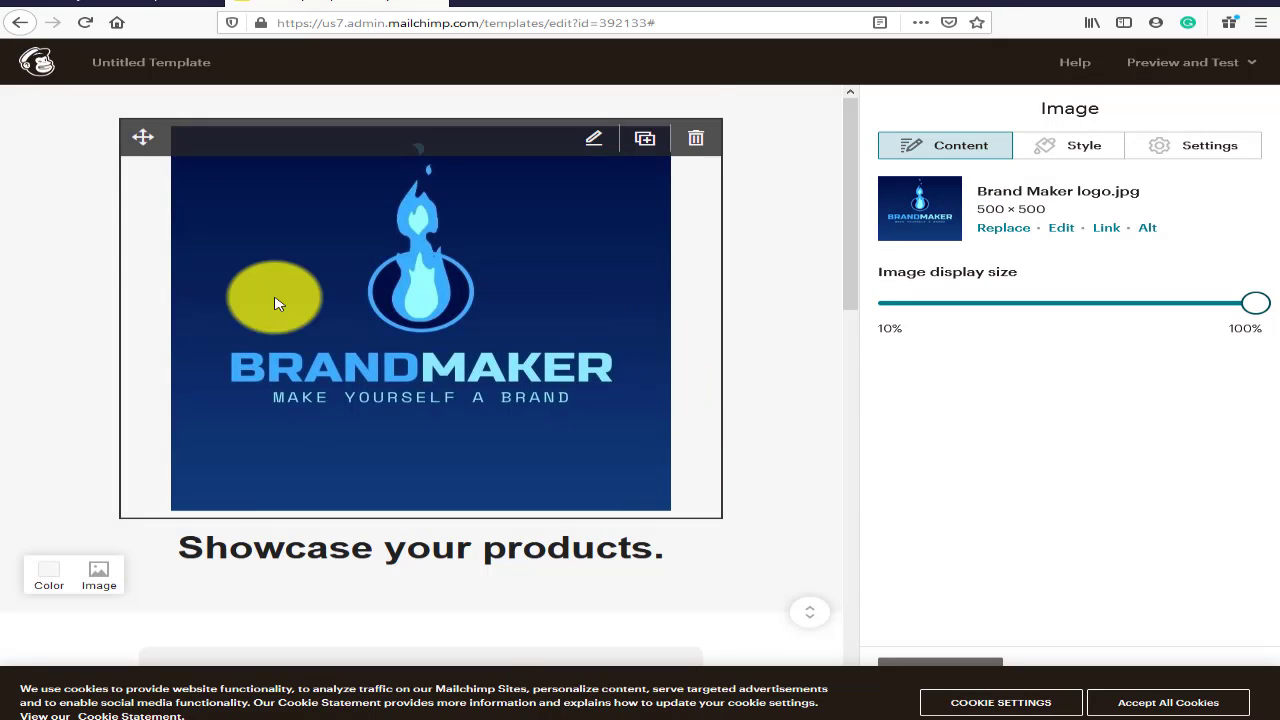
{"action": "scroll", "coordinate": [449, 366], "scroll_direction": "down", "scroll_amount": 5}
{"action": "scroll", "coordinate": [507, 433], "scroll_direction": "up", "scroll_amount": 5}
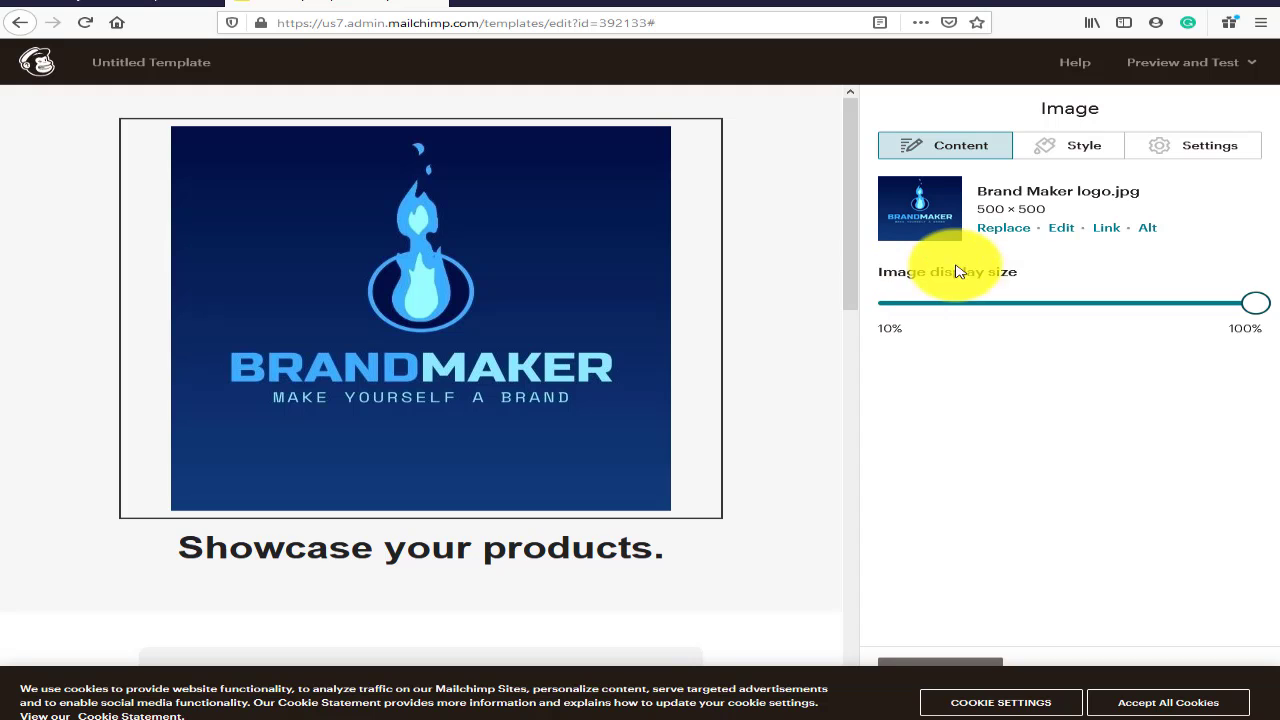
Step: Reduce the logo's image display size to slightly over a third of its full size
{"action": "left_click", "coordinate": [1029, 267]}
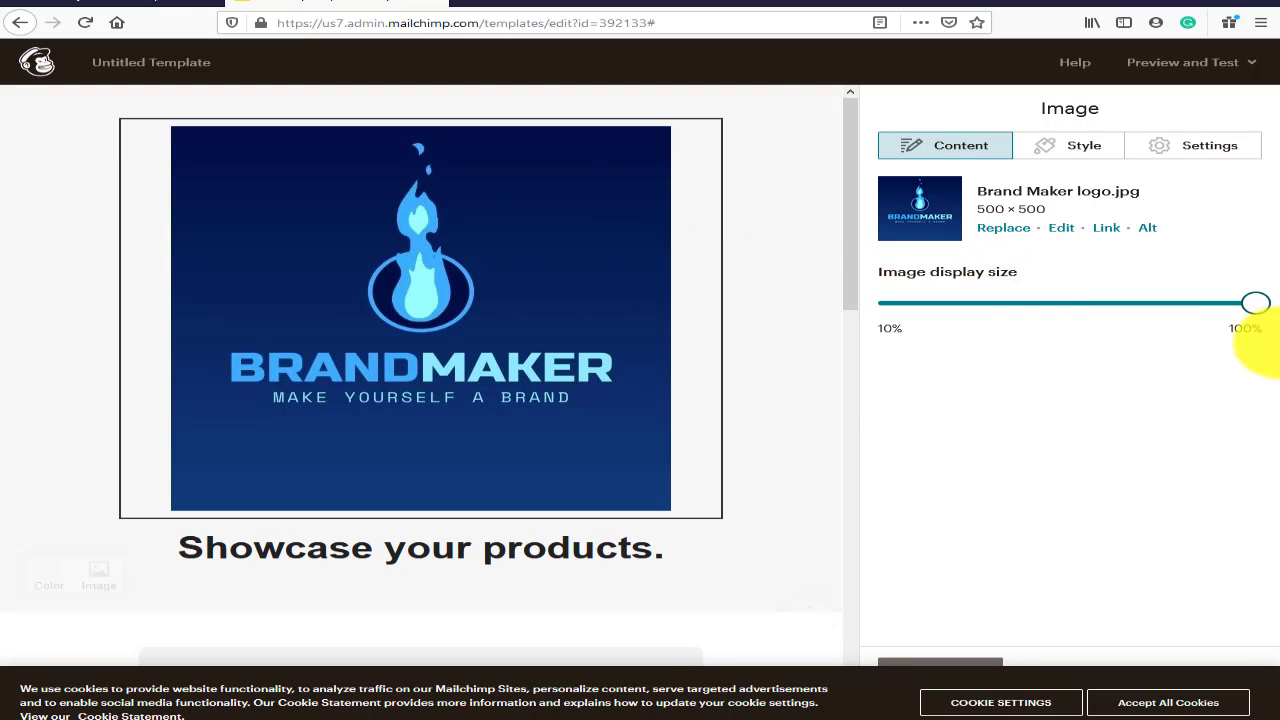
{"action": "left_click_drag", "start_coordinate": [1254, 310], "coordinate": [996, 306]}
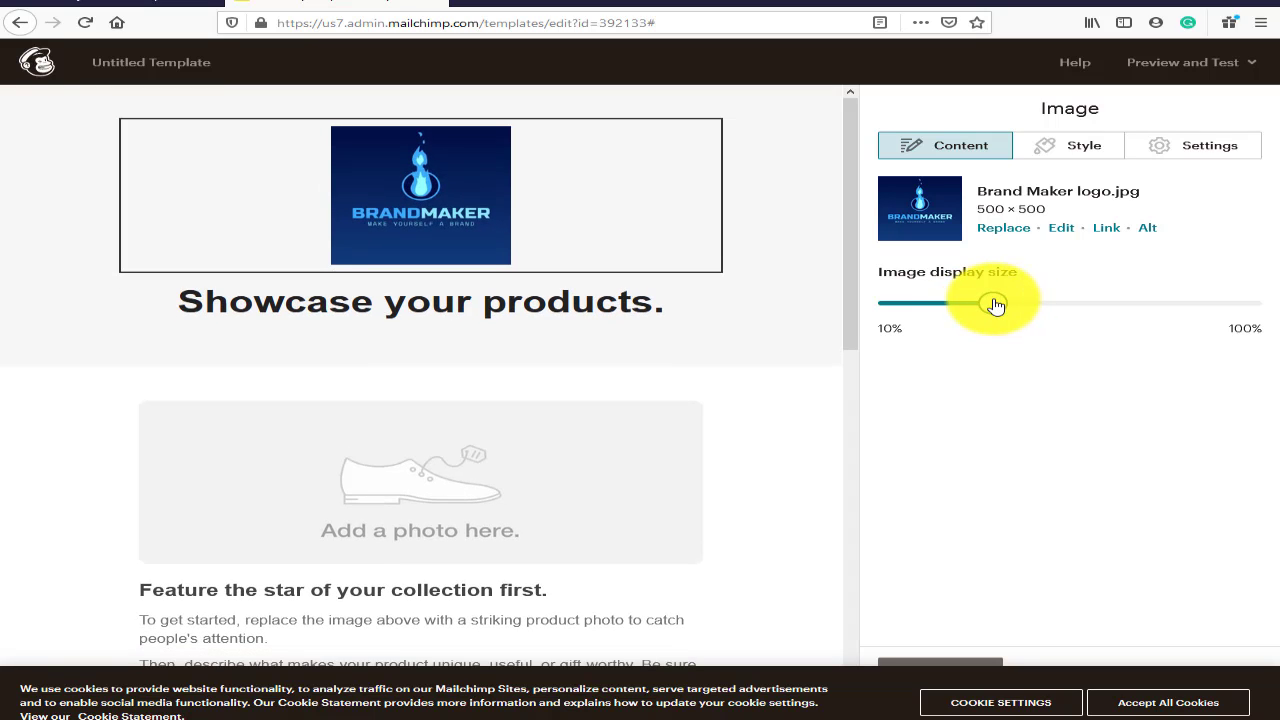
{"action": "left_click", "coordinate": [1079, 253]}
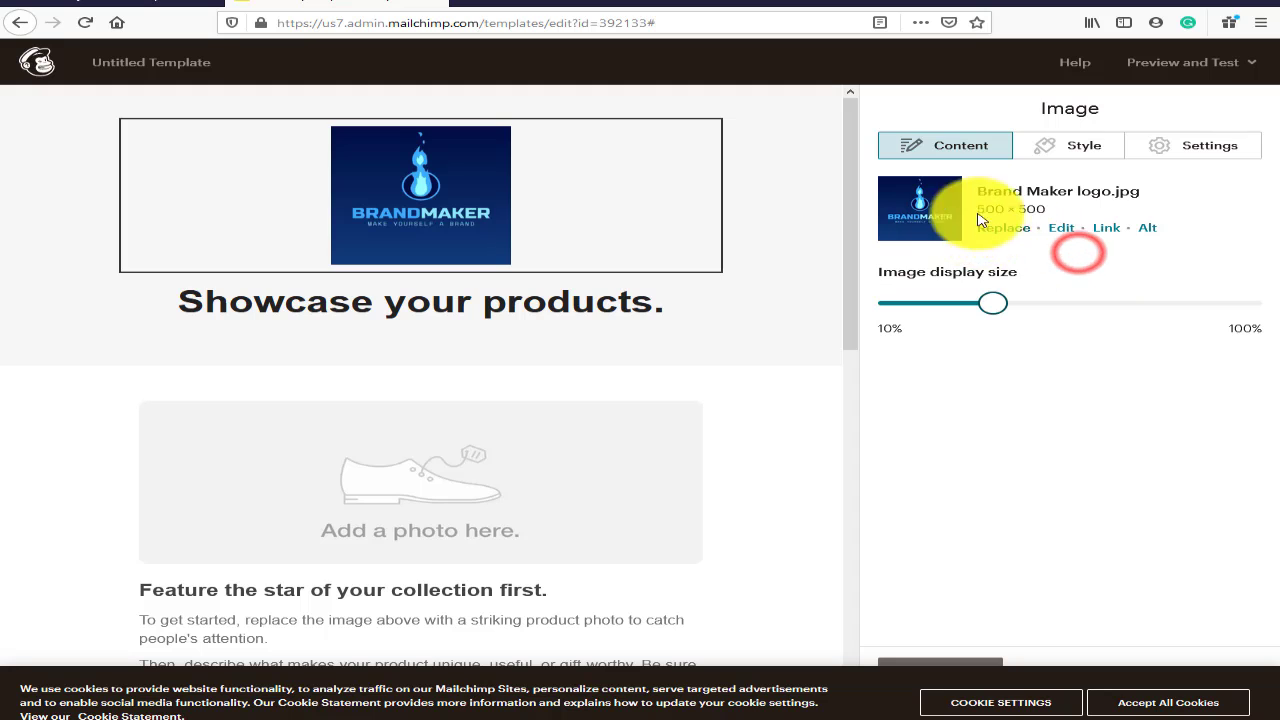
Step: Upload the Digital Marketing image from the desktop and use it in place of the logo
{"action": "left_click", "coordinate": [1012, 230]}
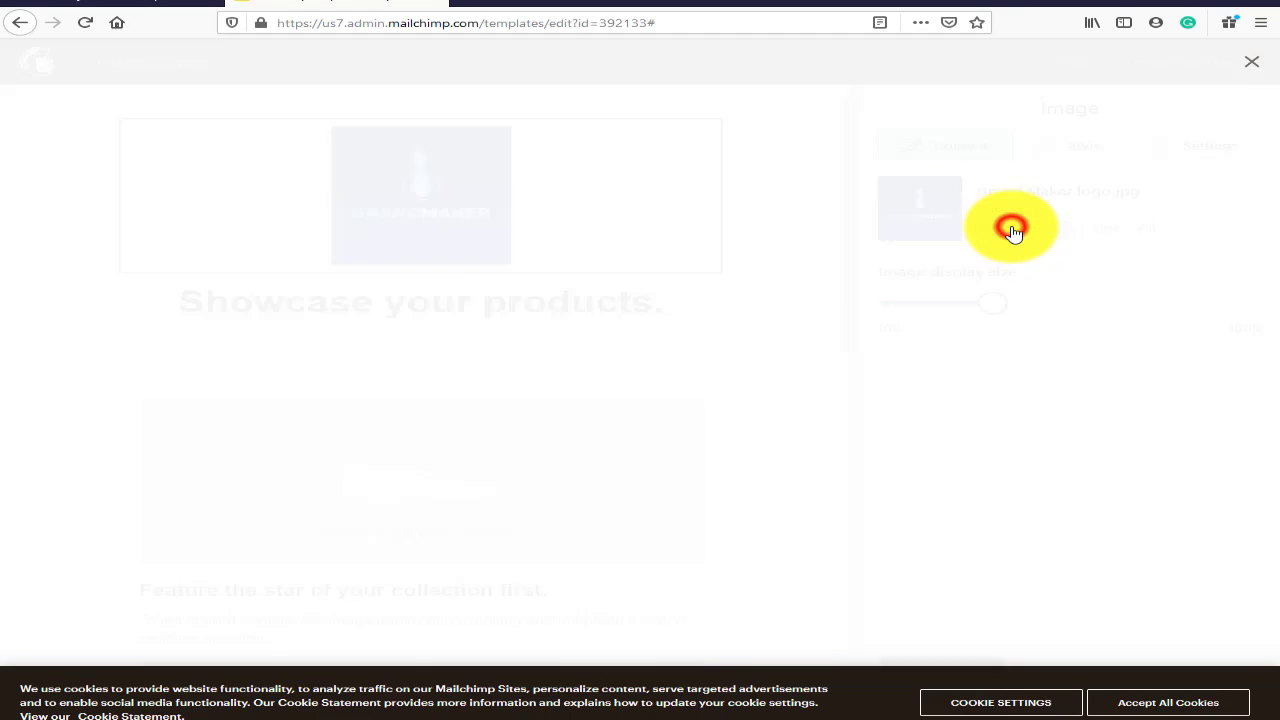
{"action": "left_click", "coordinate": [686, 352]}
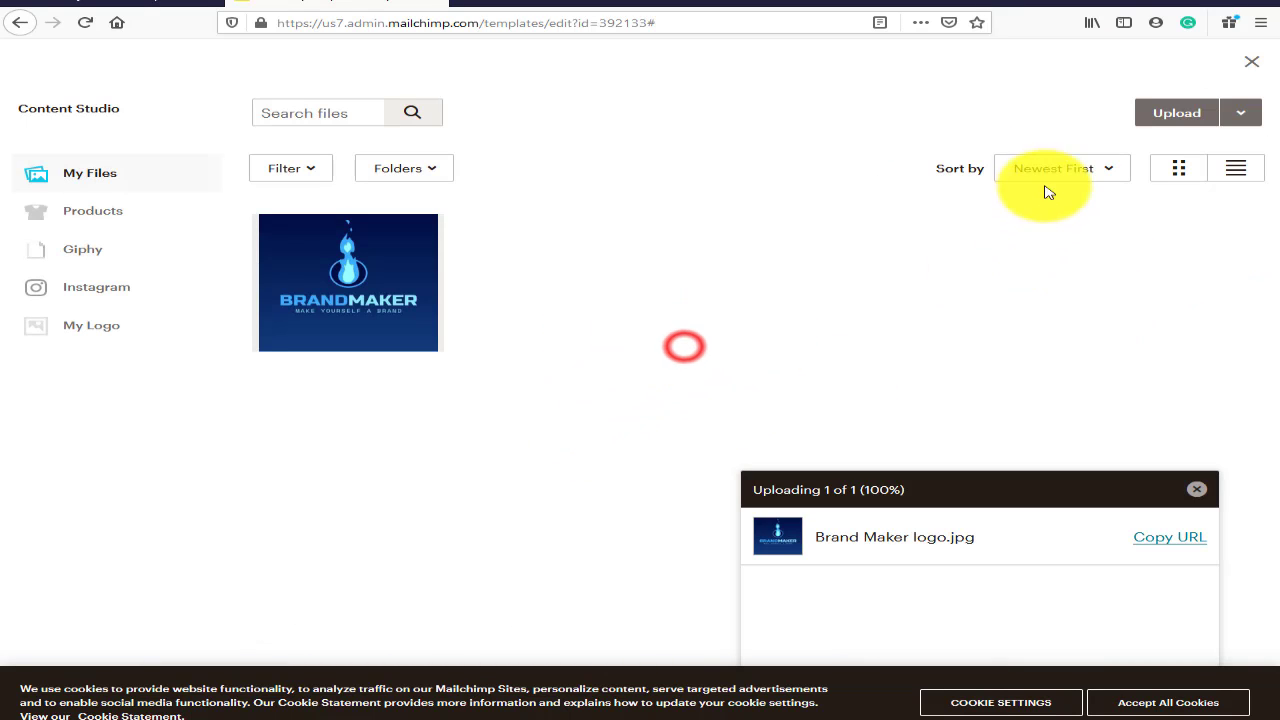
{"action": "left_click", "coordinate": [1175, 113]}
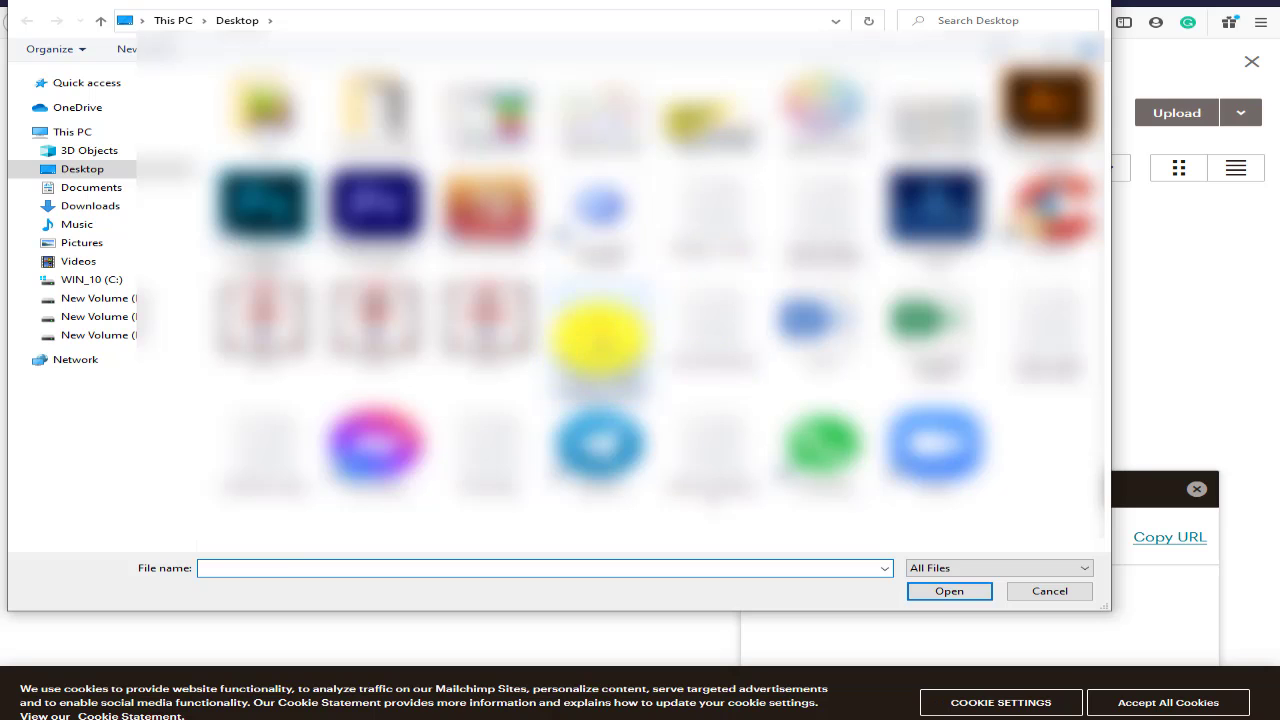
{"action": "double_click", "coordinate": [599, 336]}
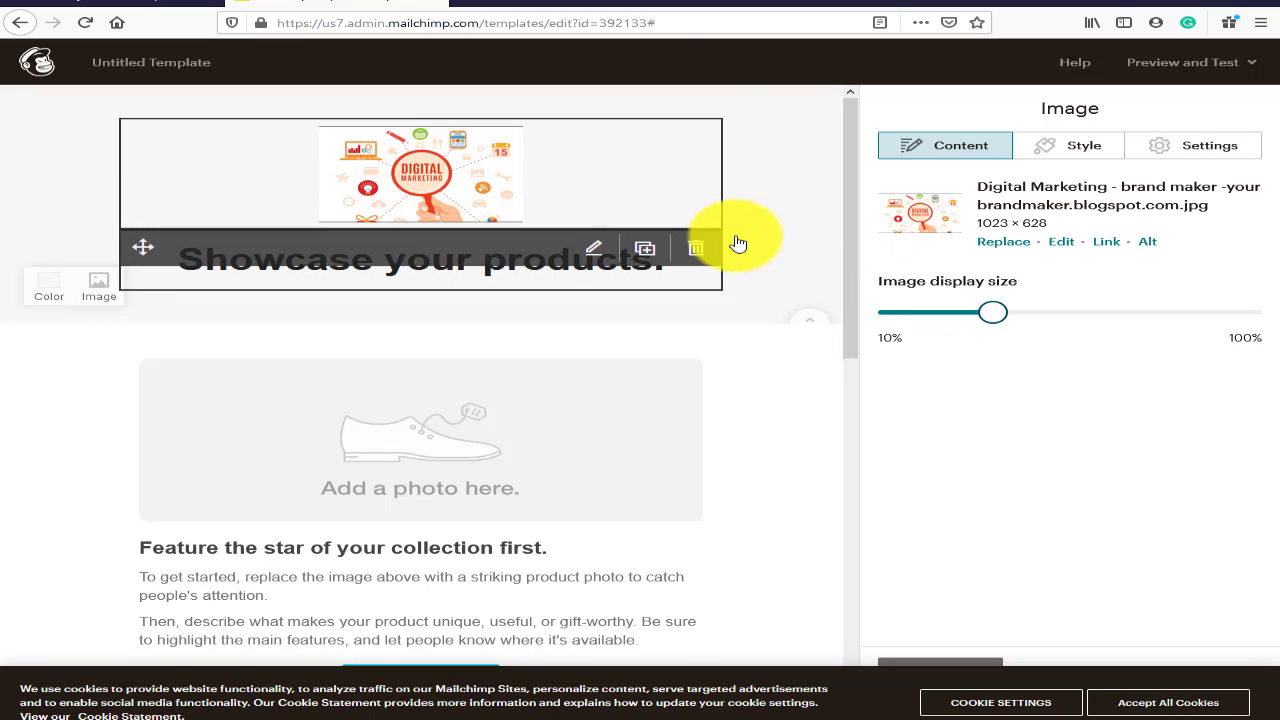
Step: Replace the header image with the previously uploaded Brand Maker logo.jpg from the stored files
{"action": "left_click", "coordinate": [1000, 241]}
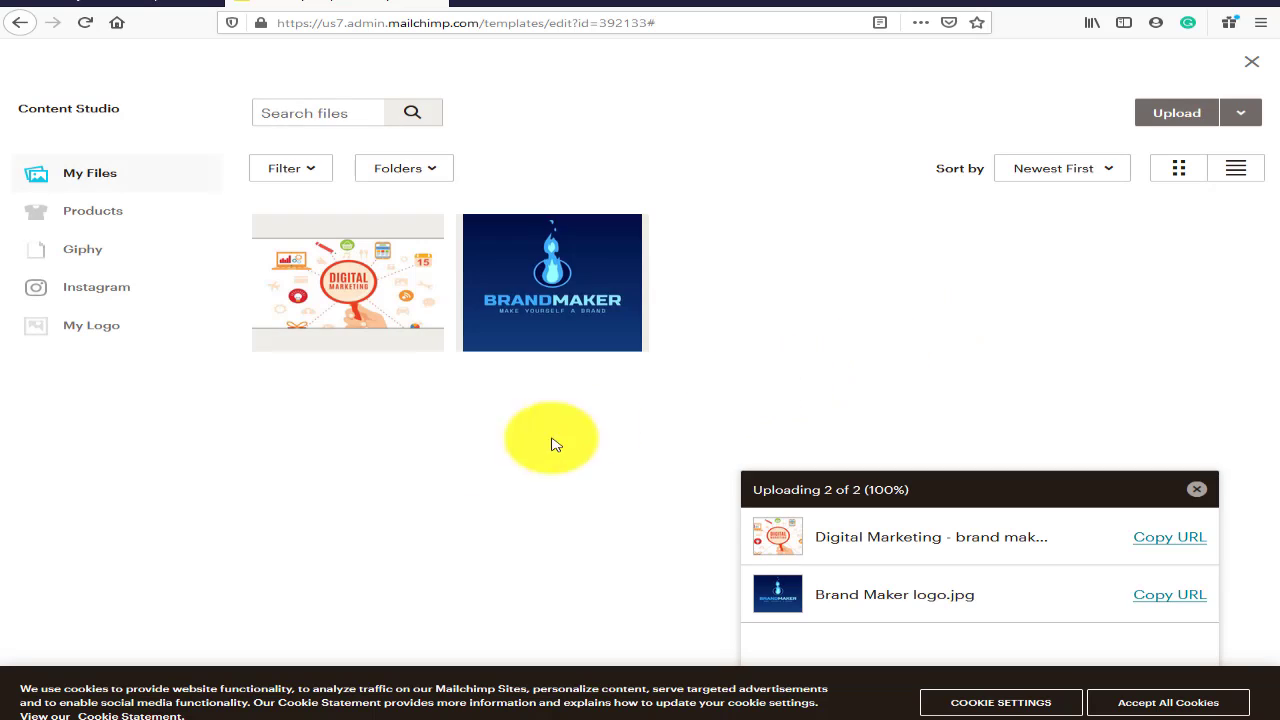
{"action": "left_click", "coordinate": [531, 313]}
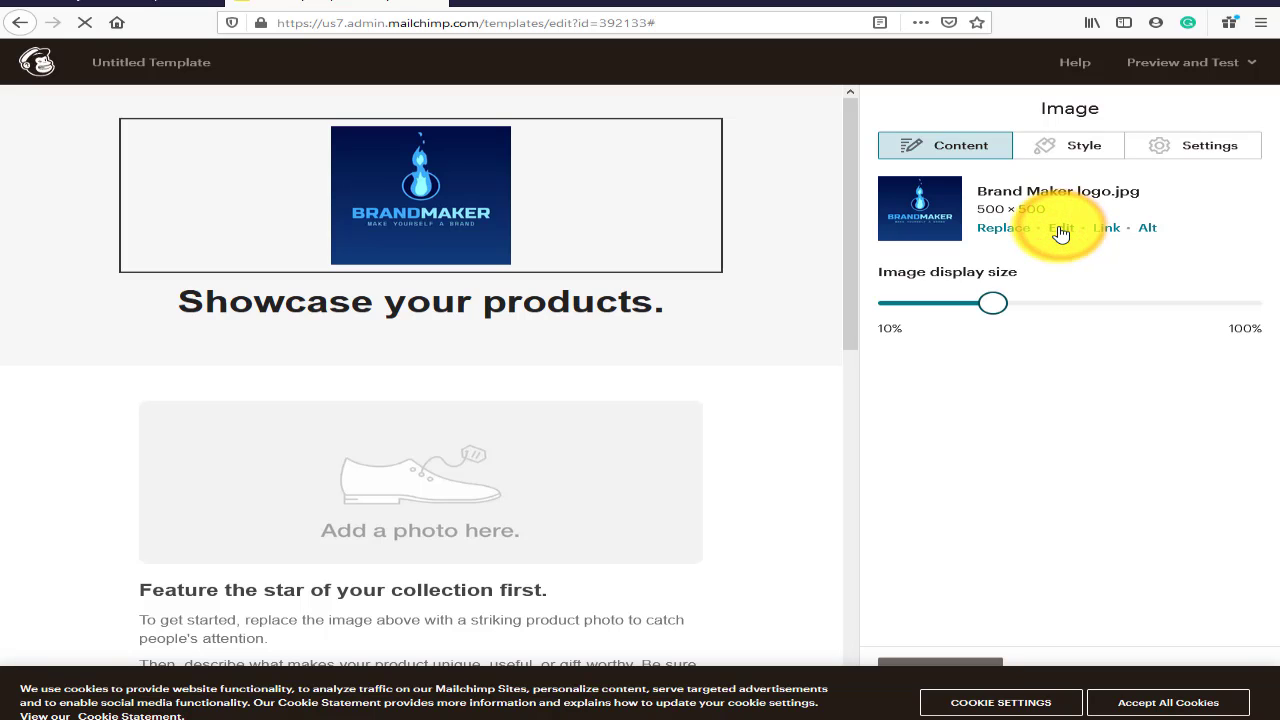
Step: Open the logo in the image editor, check the crop options and try the first DuoTone filter on it
{"action": "left_click", "coordinate": [1110, 230]}
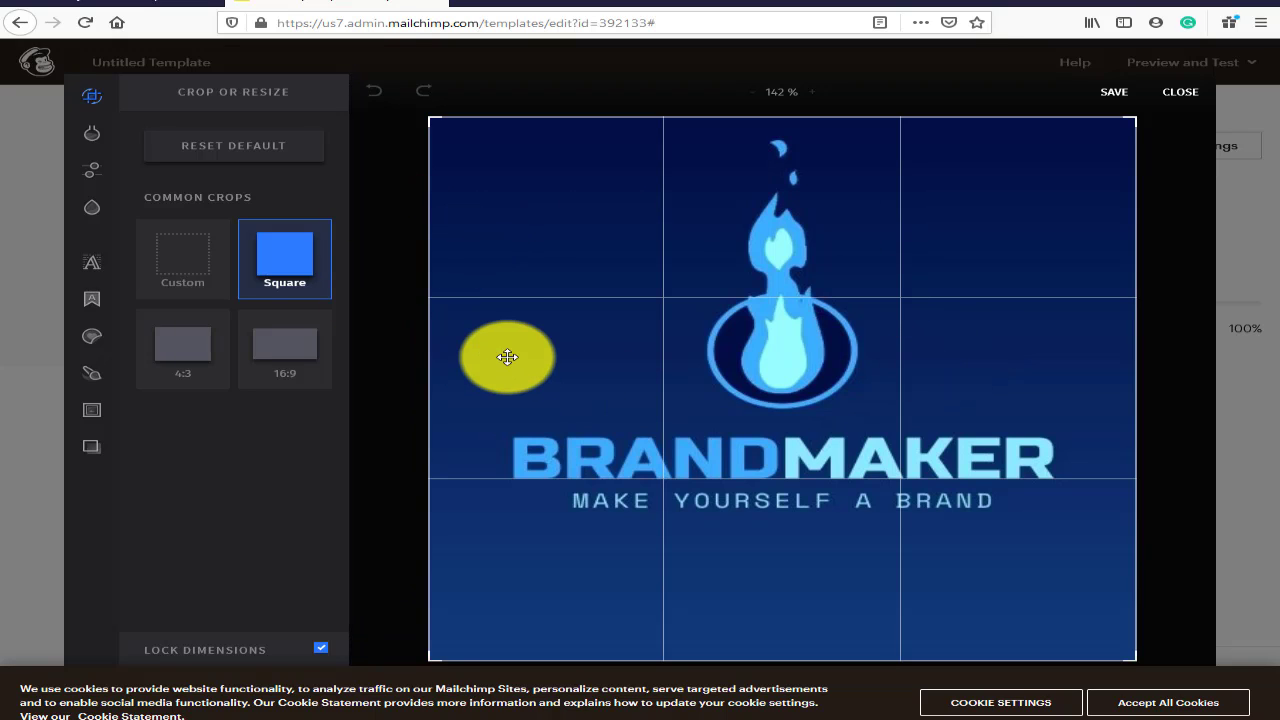
{"action": "left_click", "coordinate": [206, 96]}
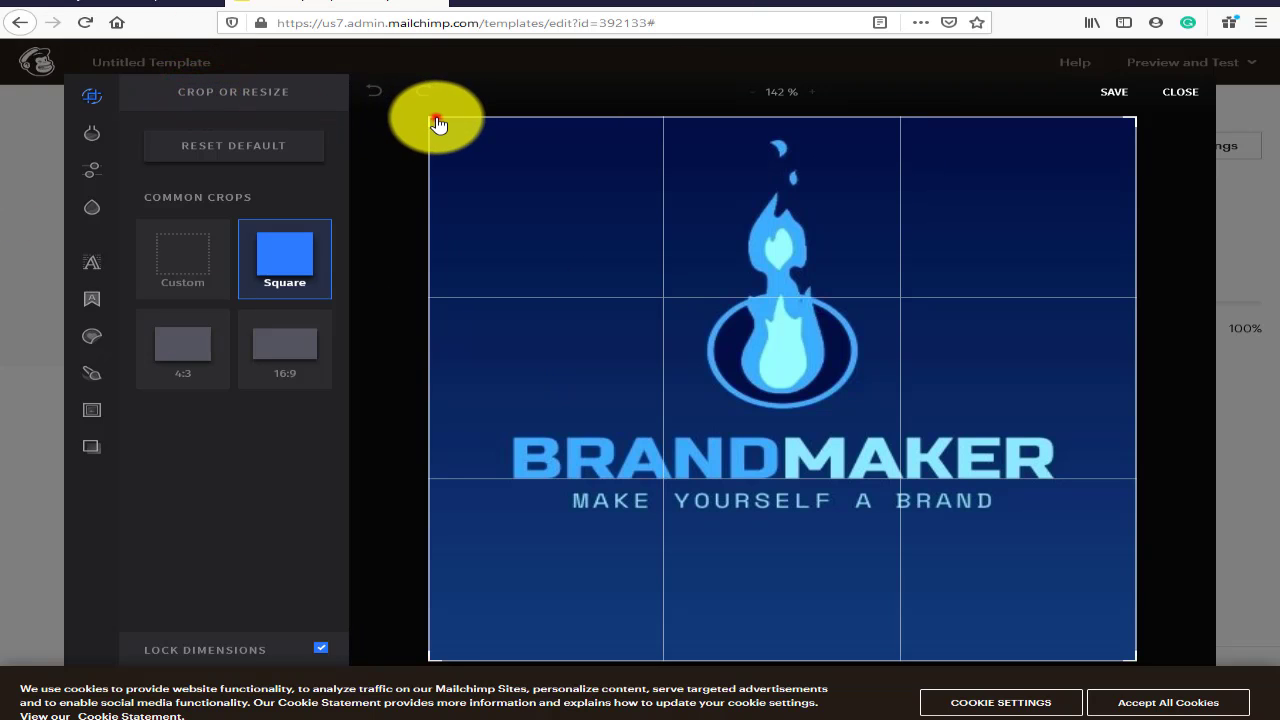
{"action": "mouse_move", "coordinate": [438, 124]}
{"action": "left_mouse_down"}
{"action": "mouse_move", "coordinate": [466, 143]}
{"action": "mouse_move", "coordinate": [423, 114]}
{"action": "left_mouse_up"}
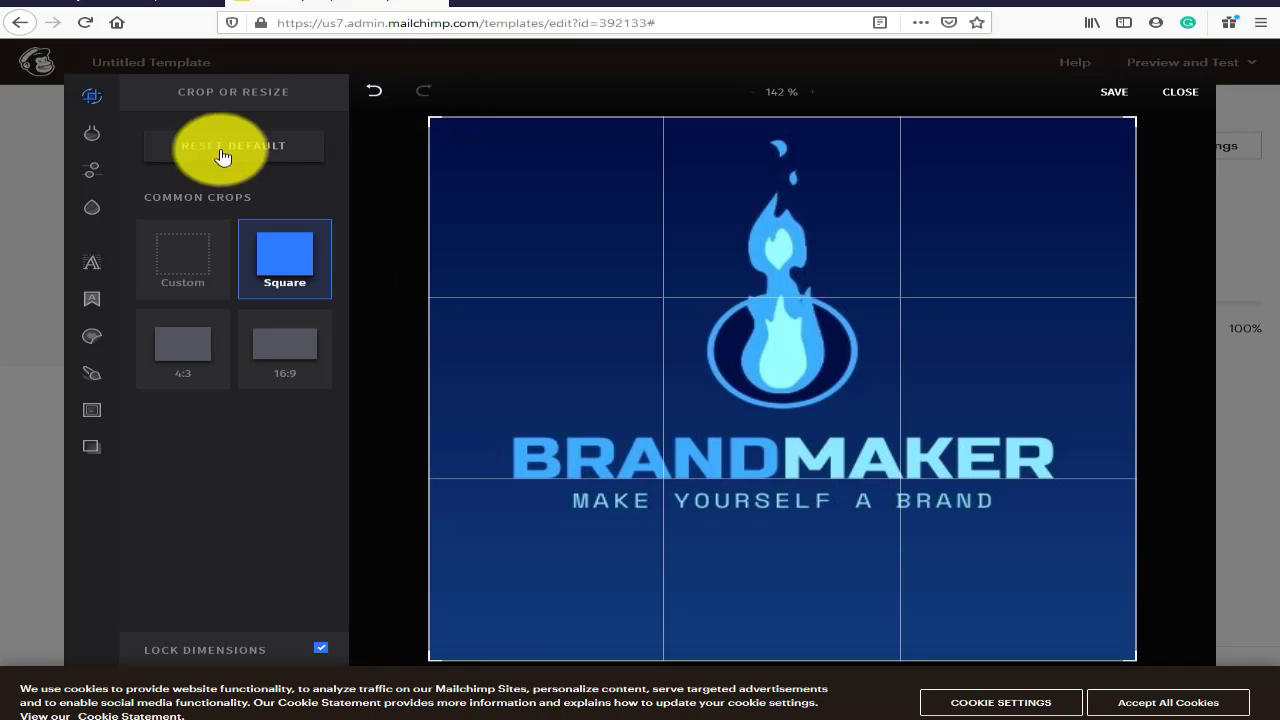
{"action": "left_click", "coordinate": [91, 133]}
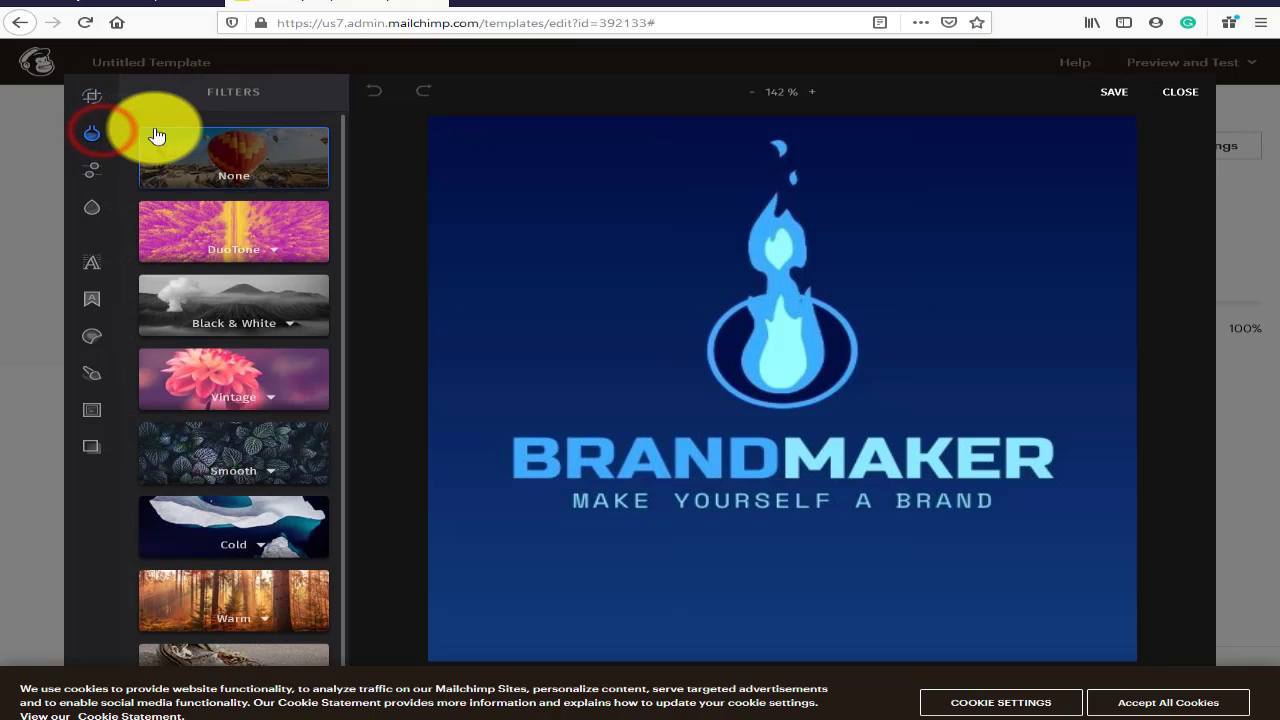
{"action": "left_click", "coordinate": [226, 232]}
{"action": "left_click", "coordinate": [240, 297]}
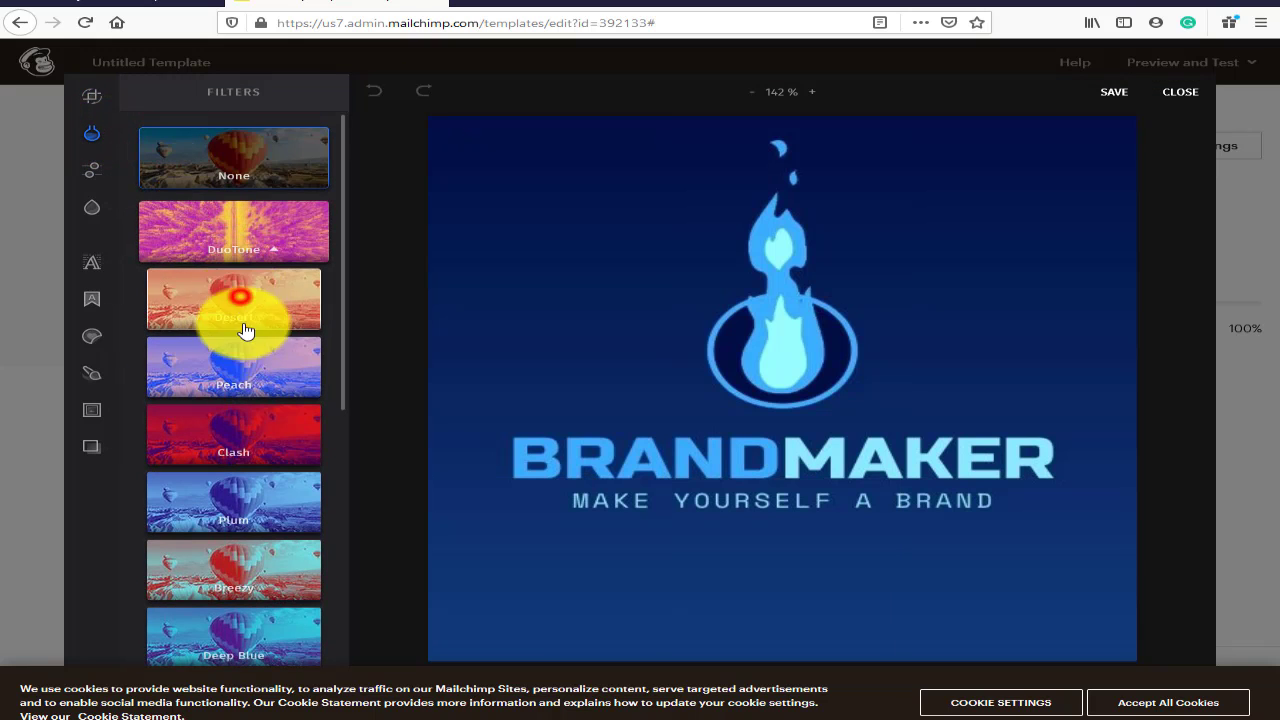
Step: Try brightness 41, saturation 51 and gamma 63 on the logo, and leave the image editor without saving
{"action": "left_click", "coordinate": [89, 168]}
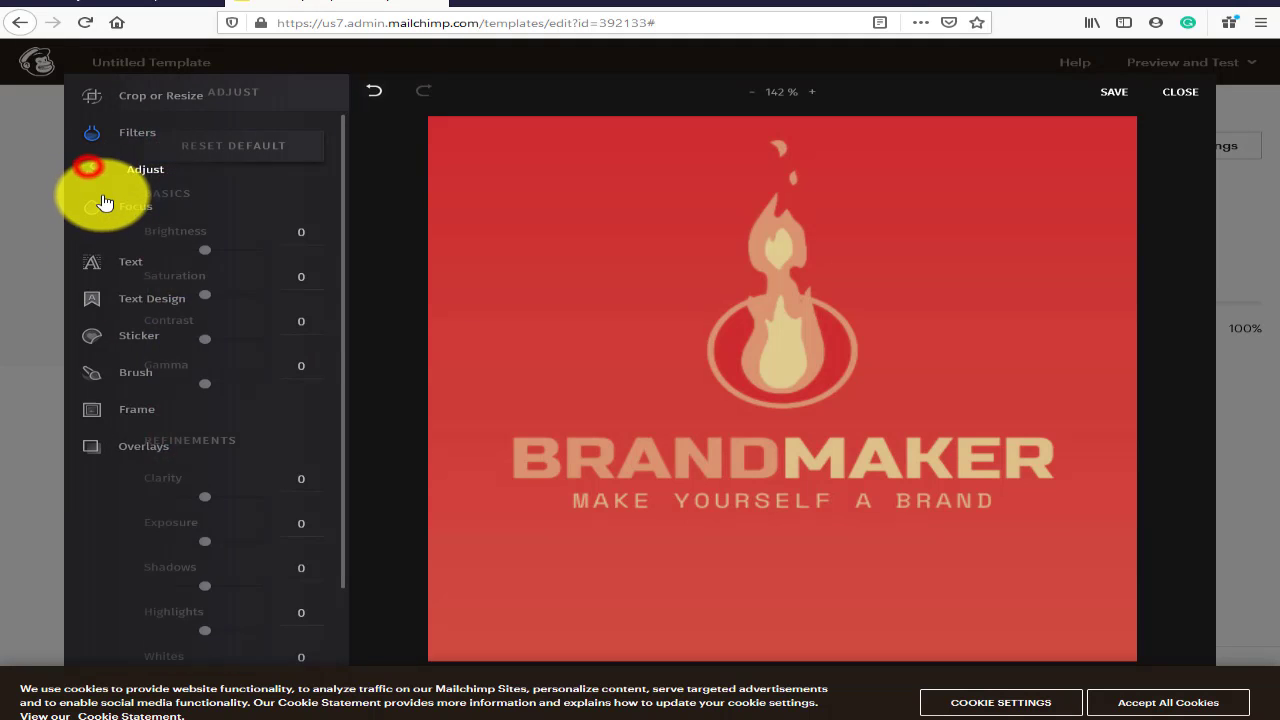
{"action": "left_click_drag", "start_coordinate": [205, 249], "coordinate": [229, 249]}
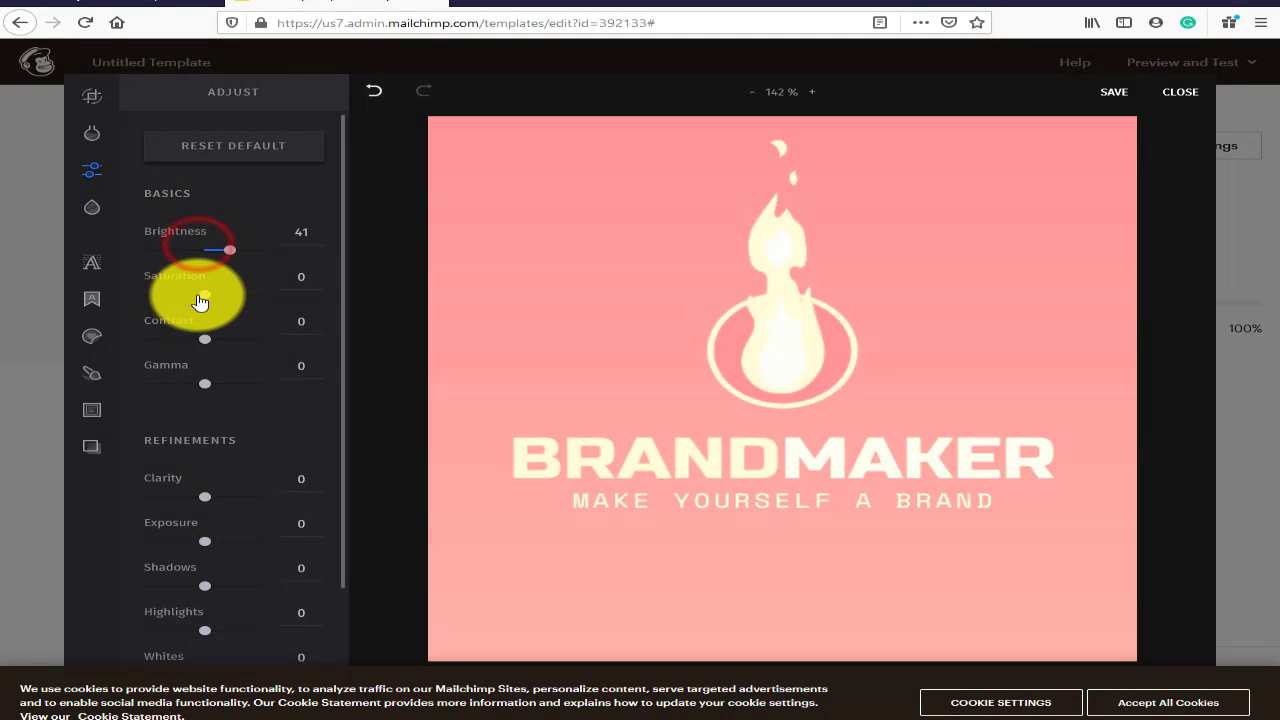
{"action": "left_click_drag", "start_coordinate": [203, 295], "coordinate": [236, 295]}
{"action": "left_click_drag", "start_coordinate": [204, 383], "coordinate": [243, 383]}
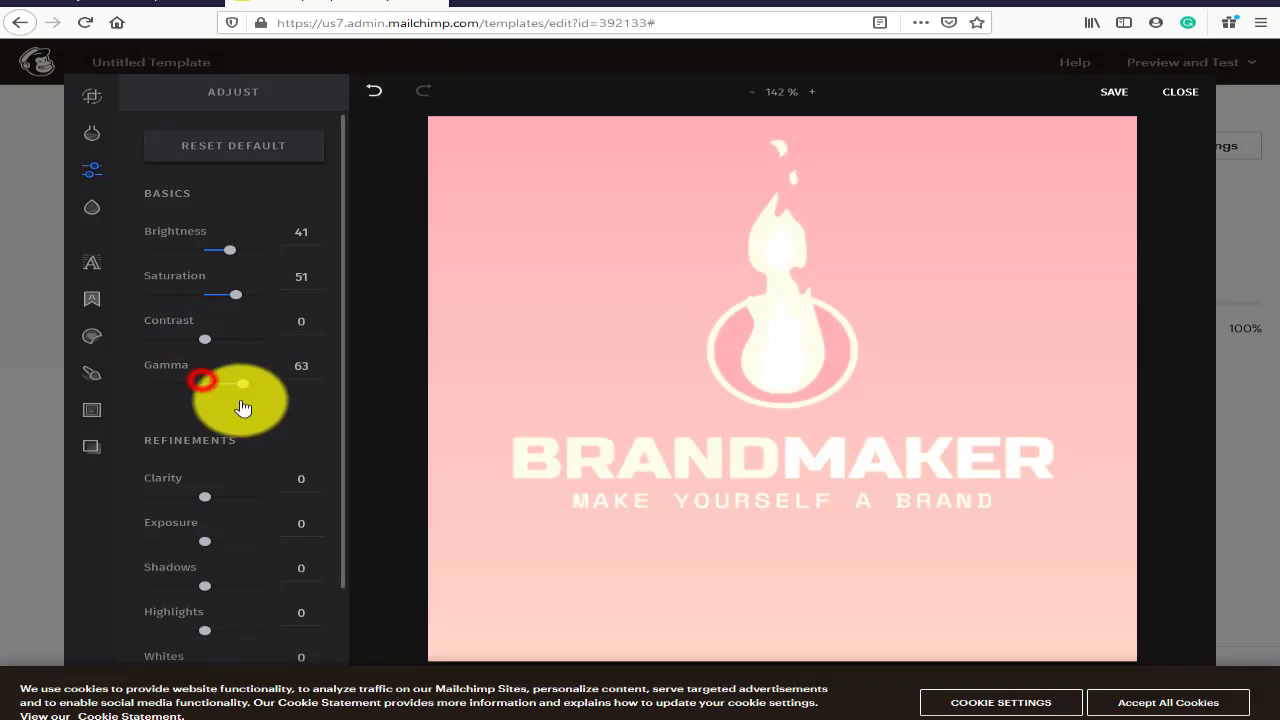
{"action": "left_click", "coordinate": [1180, 92]}
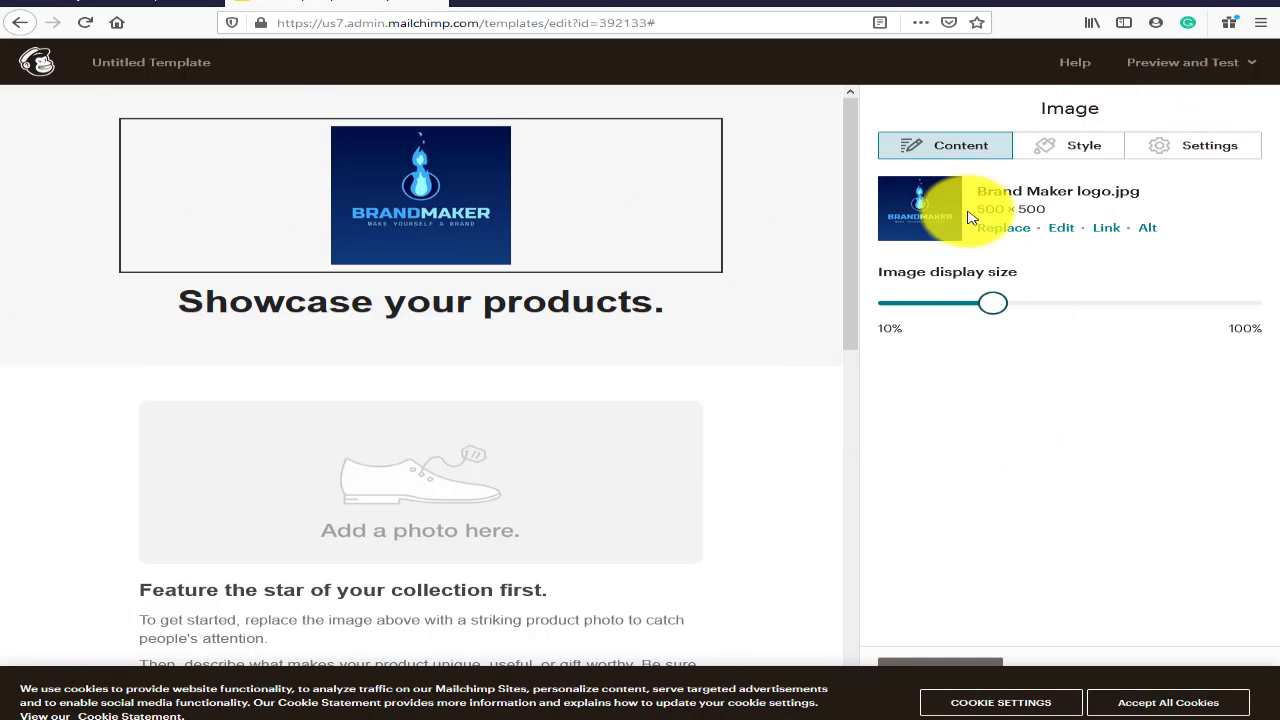
Step: Start a web address link on the logo, reviewing the link types, and copy the blog URL from the Recording file in Notepad
{"action": "left_click", "coordinate": [1106, 229]}
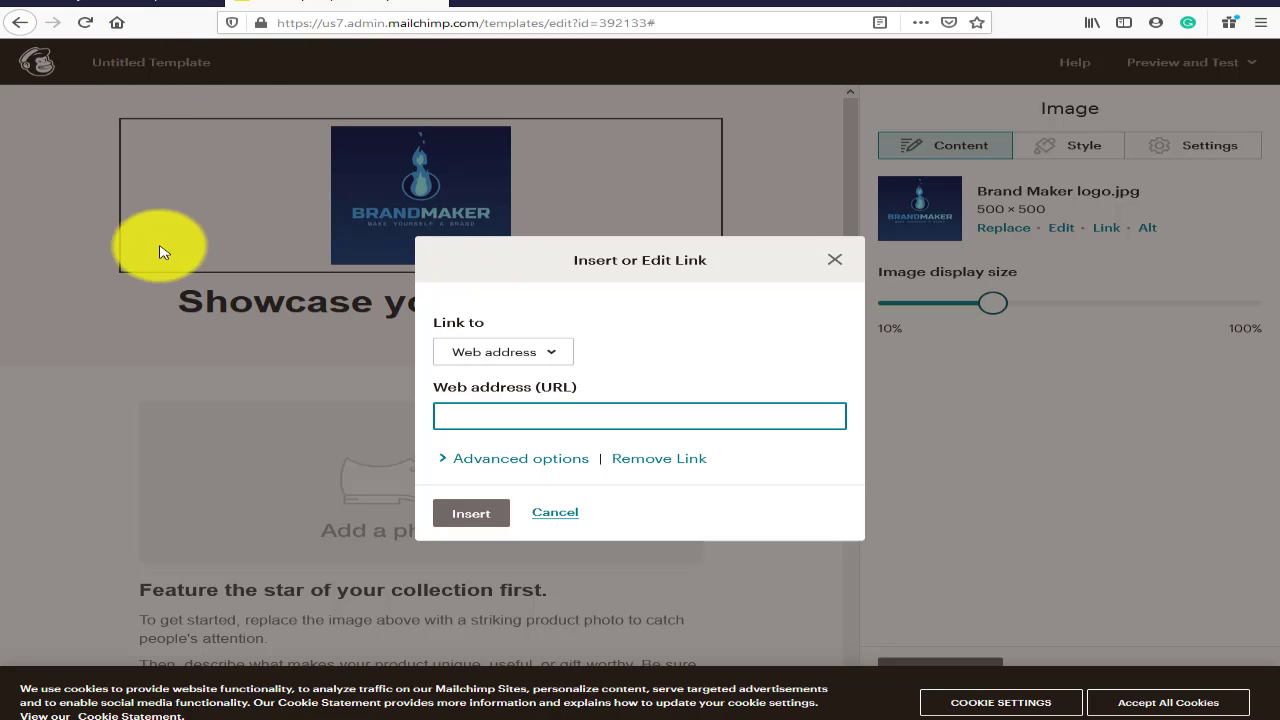
{"action": "left_click", "coordinate": [510, 351]}
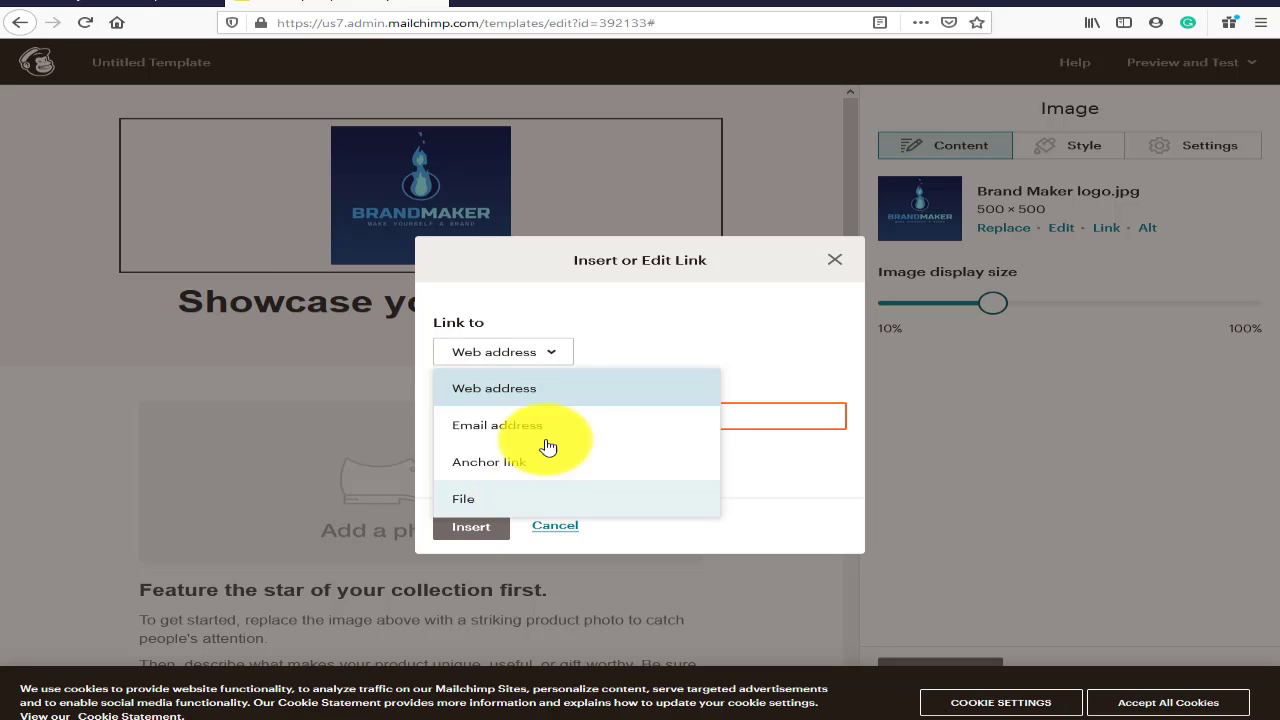
{"action": "left_click", "coordinate": [687, 318]}
{"action": "left_click", "coordinate": [540, 413]}
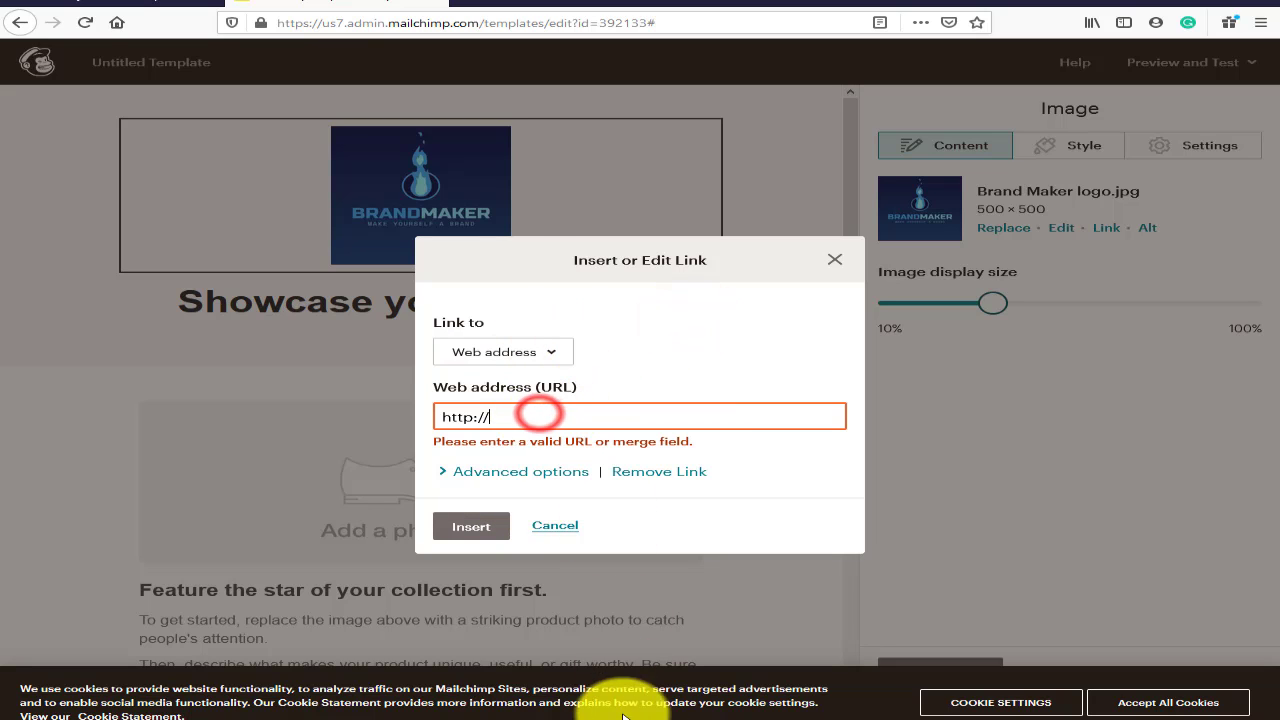
{"action": "key", "text": "alt+Tab"}
{"action": "left_click_drag", "start_coordinate": [505, 350], "coordinate": [453, 329]}
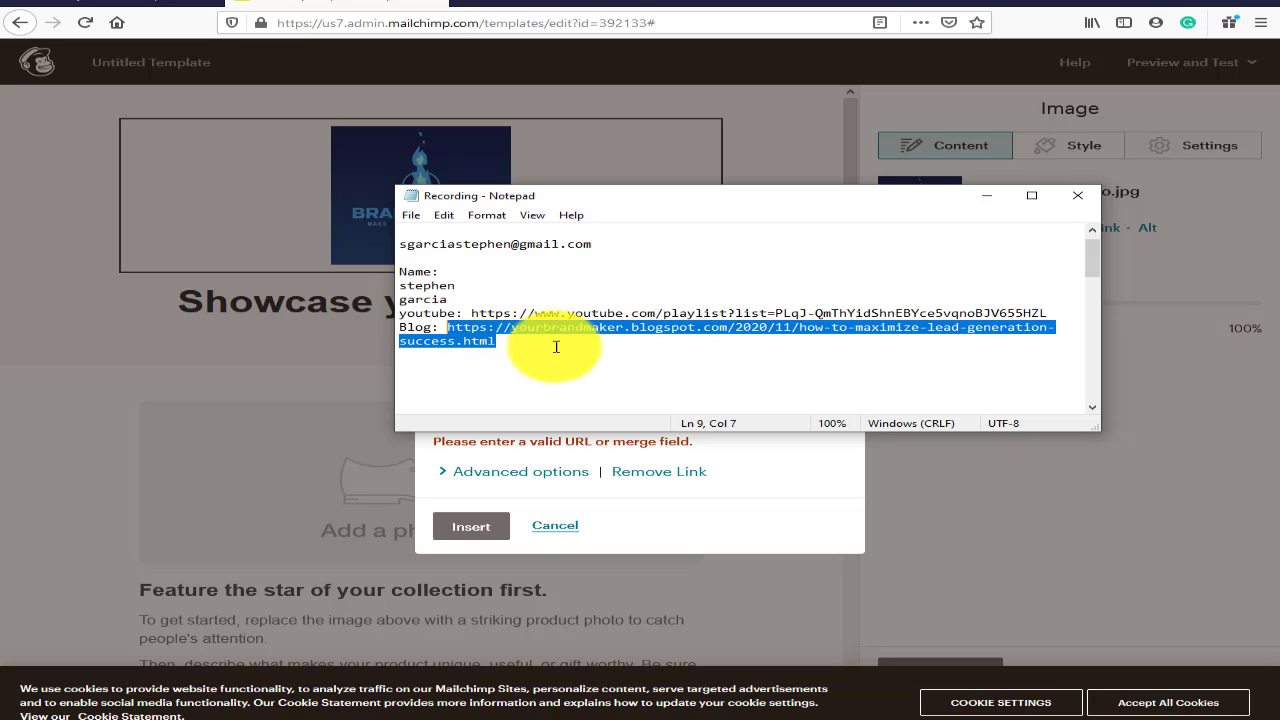
{"action": "left_click", "coordinate": [985, 195]}
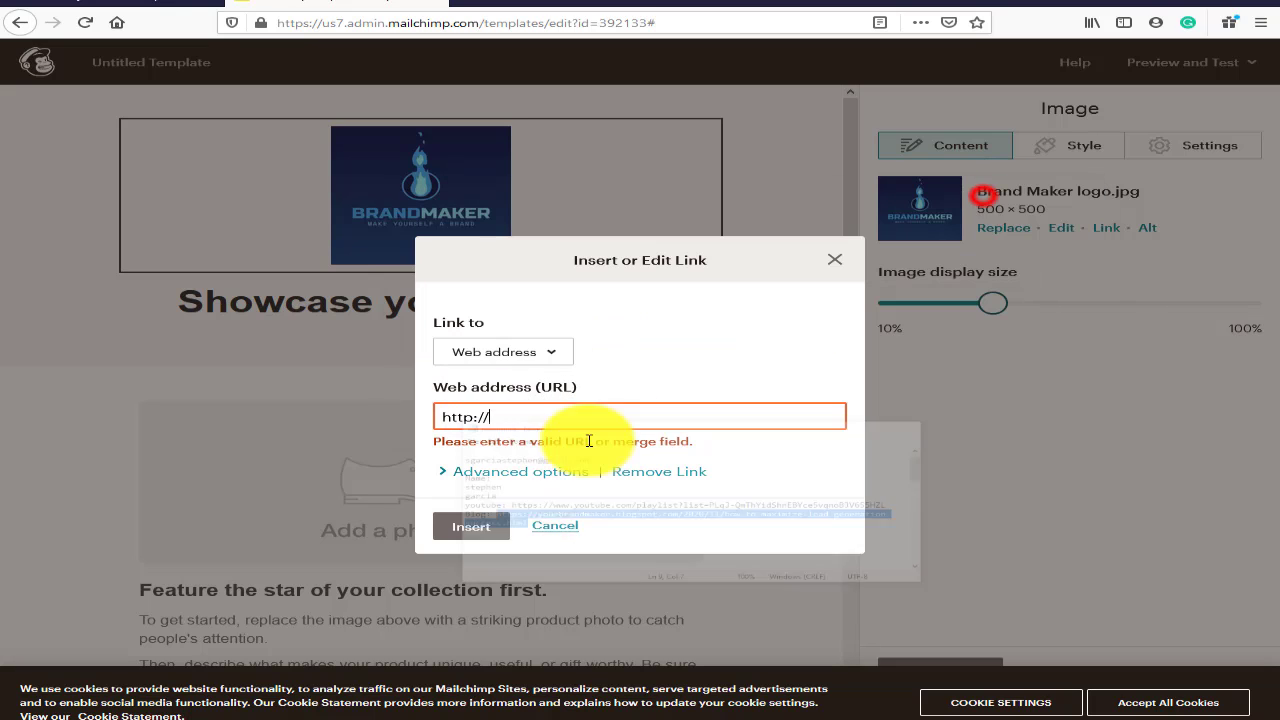
{"action": "left_click", "coordinate": [517, 417]}
{"action": "key", "text": "ctrl+v"}
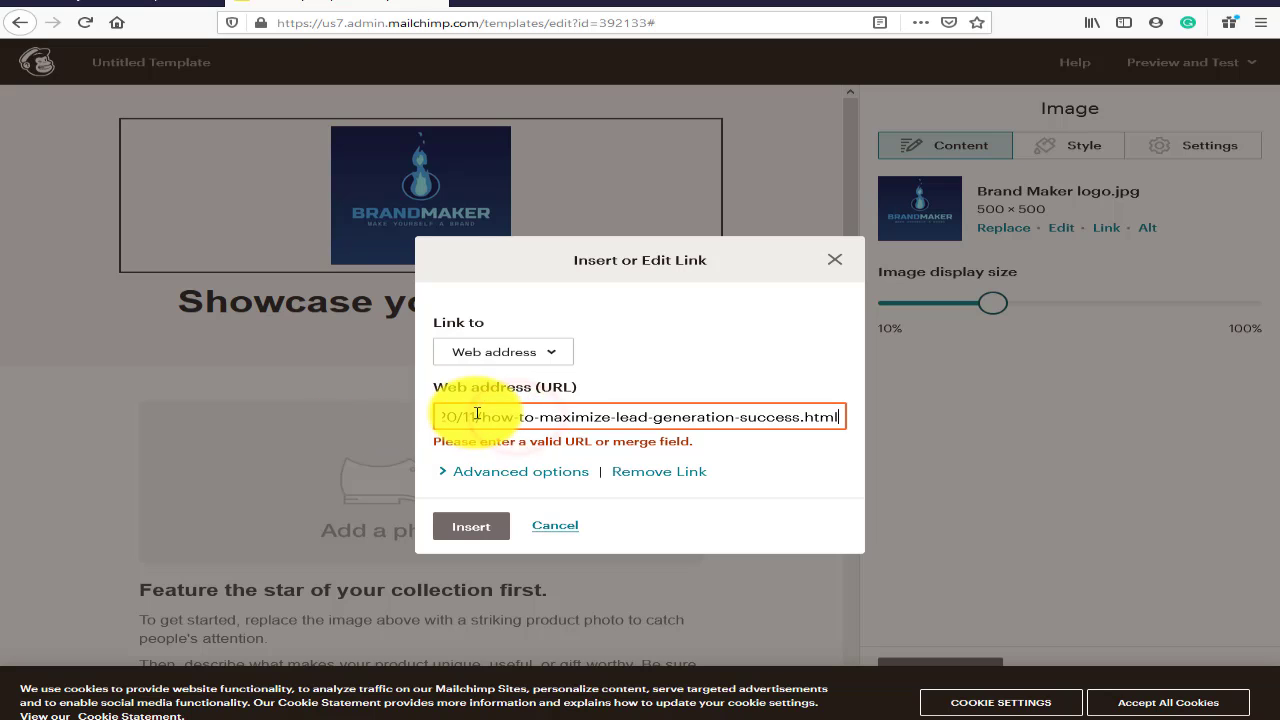
{"action": "left_click_drag", "start_coordinate": [557, 417], "coordinate": [356, 409]}
{"action": "left_click", "coordinate": [597, 410]}
{"action": "left_click", "coordinate": [655, 366]}
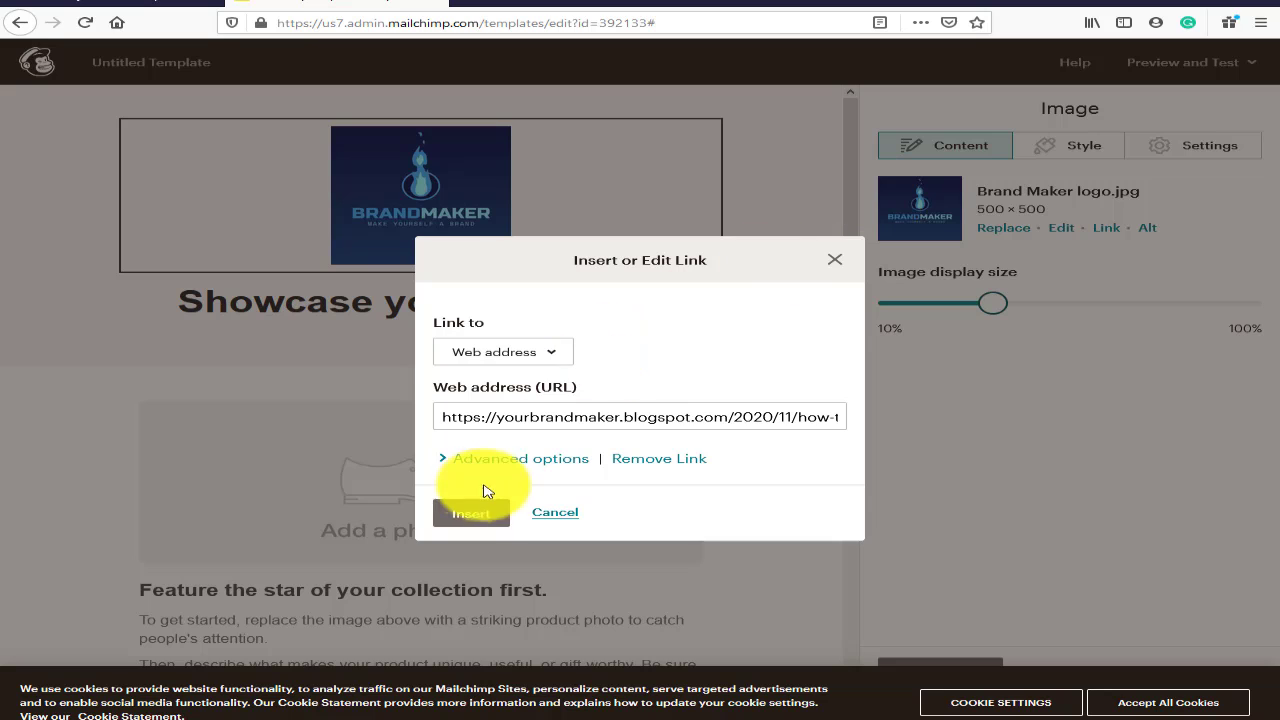
{"action": "left_click", "coordinate": [471, 513]}
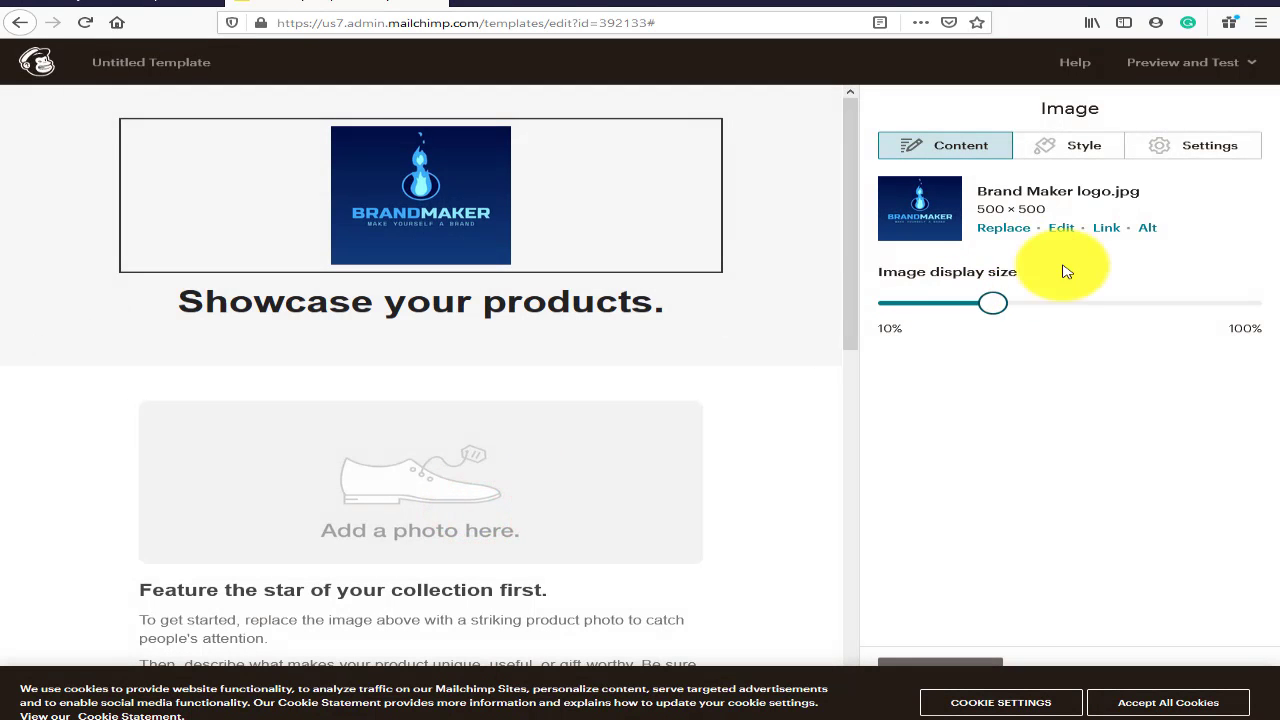
Step: Set the logo's image alt text to Brand Maker and update it
{"action": "left_click", "coordinate": [1149, 229]}
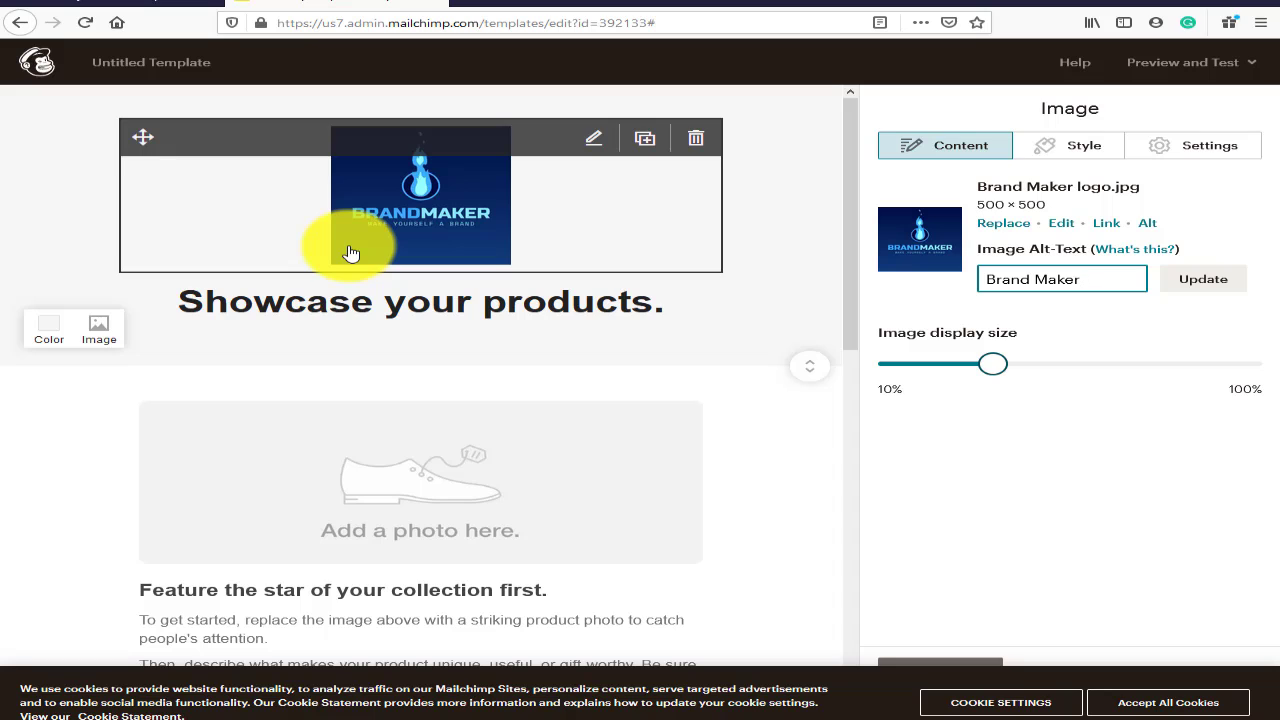
{"action": "left_click", "coordinate": [1220, 279]}
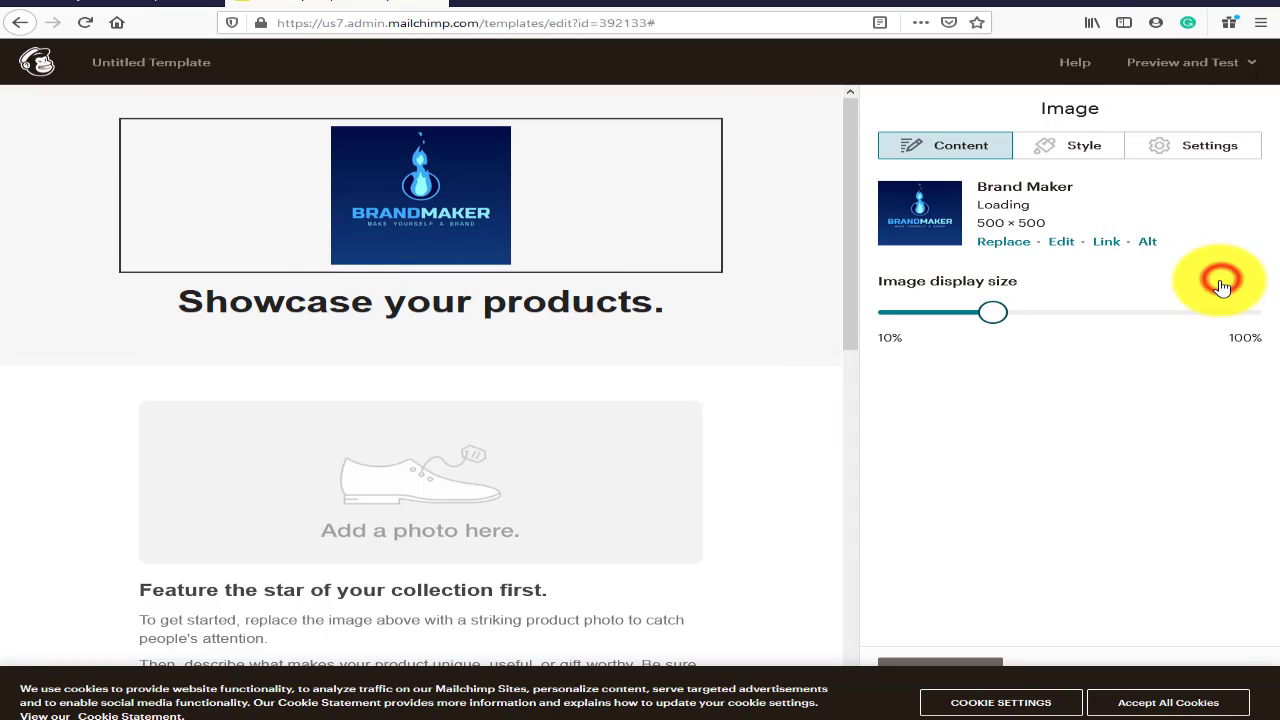
Step: Give the logo a 3px dotted border in colour #a53434 and round its corners to about a fifth of the available range
{"action": "left_click", "coordinate": [1068, 150]}
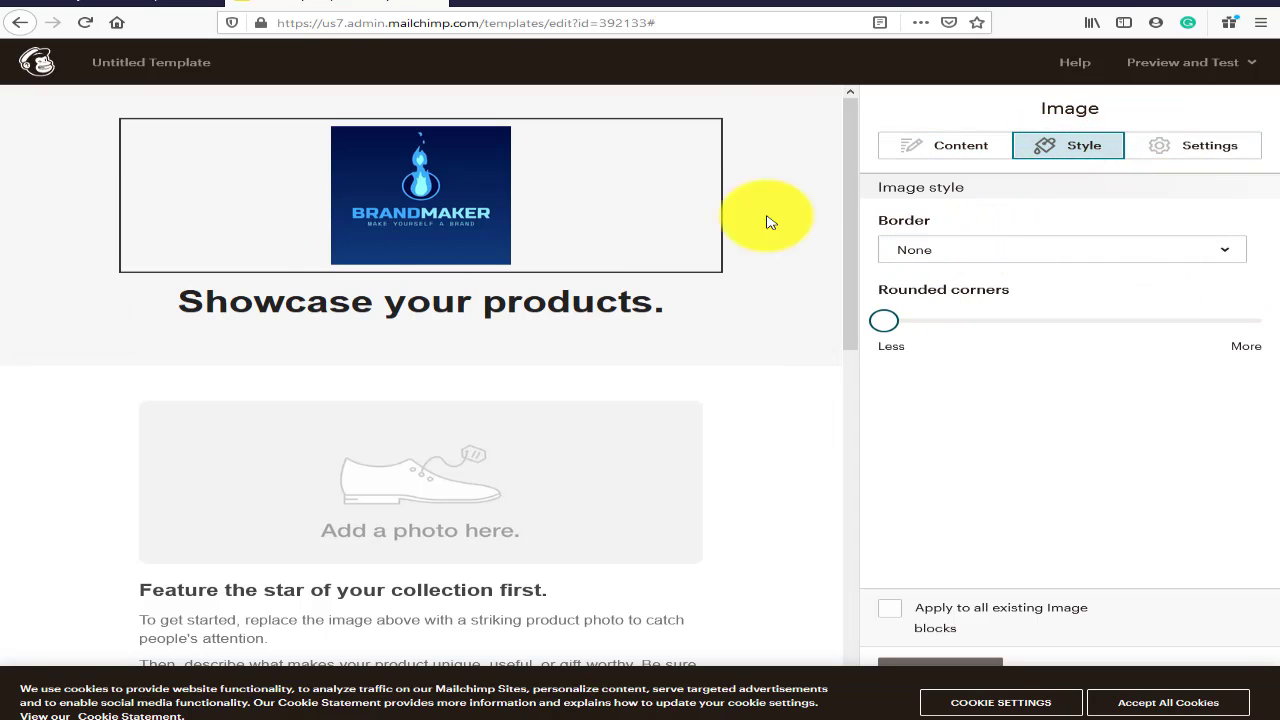
{"action": "left_click", "coordinate": [982, 249]}
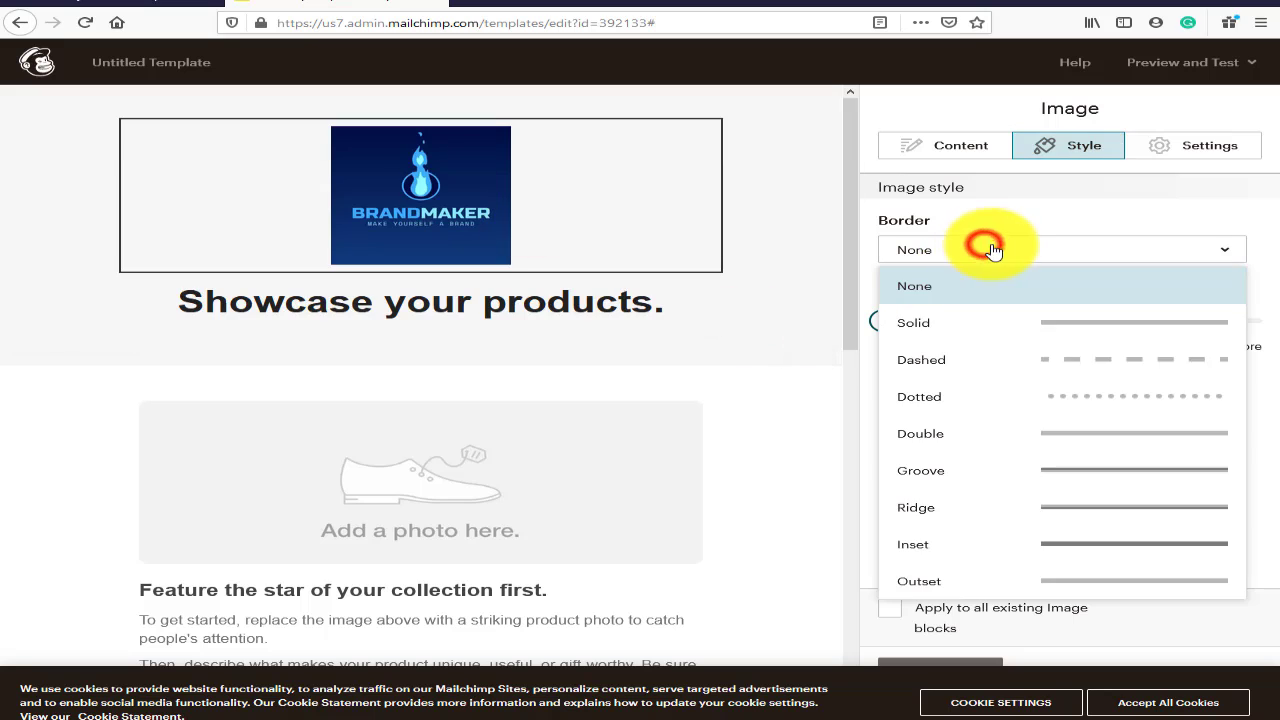
{"action": "left_click", "coordinate": [1043, 397]}
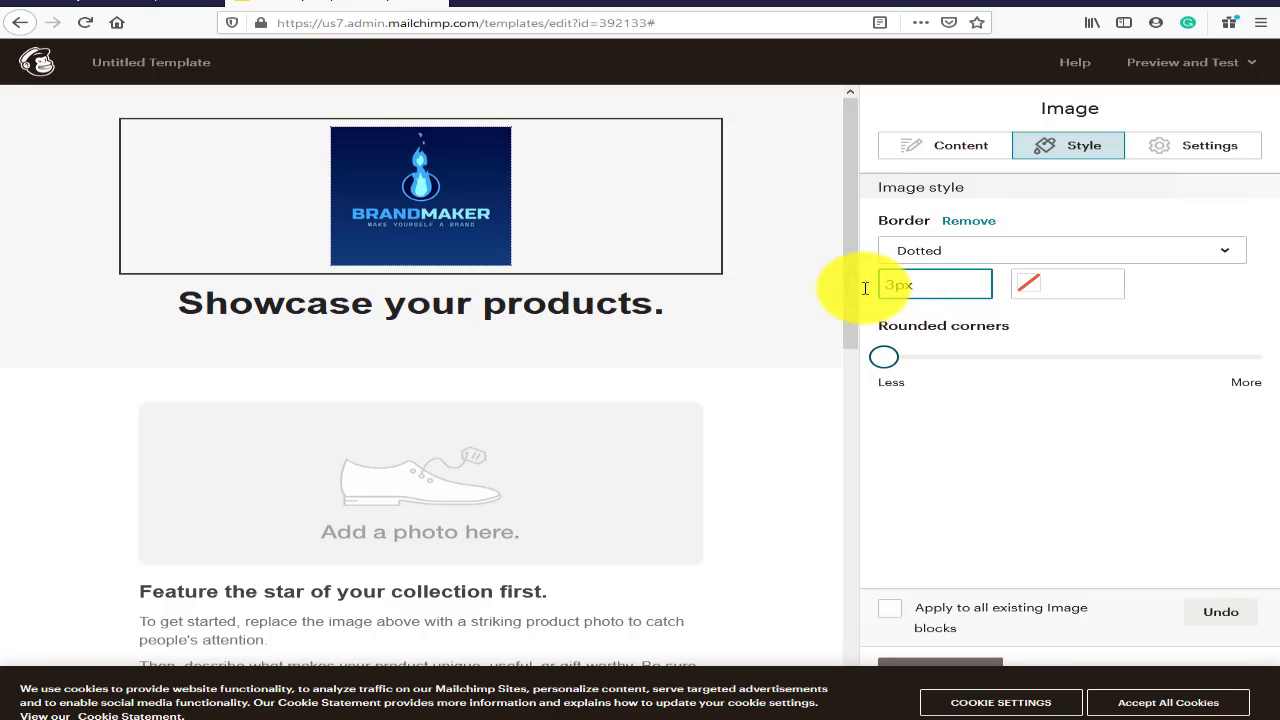
{"action": "left_click", "coordinate": [1028, 284]}
{"action": "left_click_drag", "start_coordinate": [981, 320], "coordinate": [992, 325]}
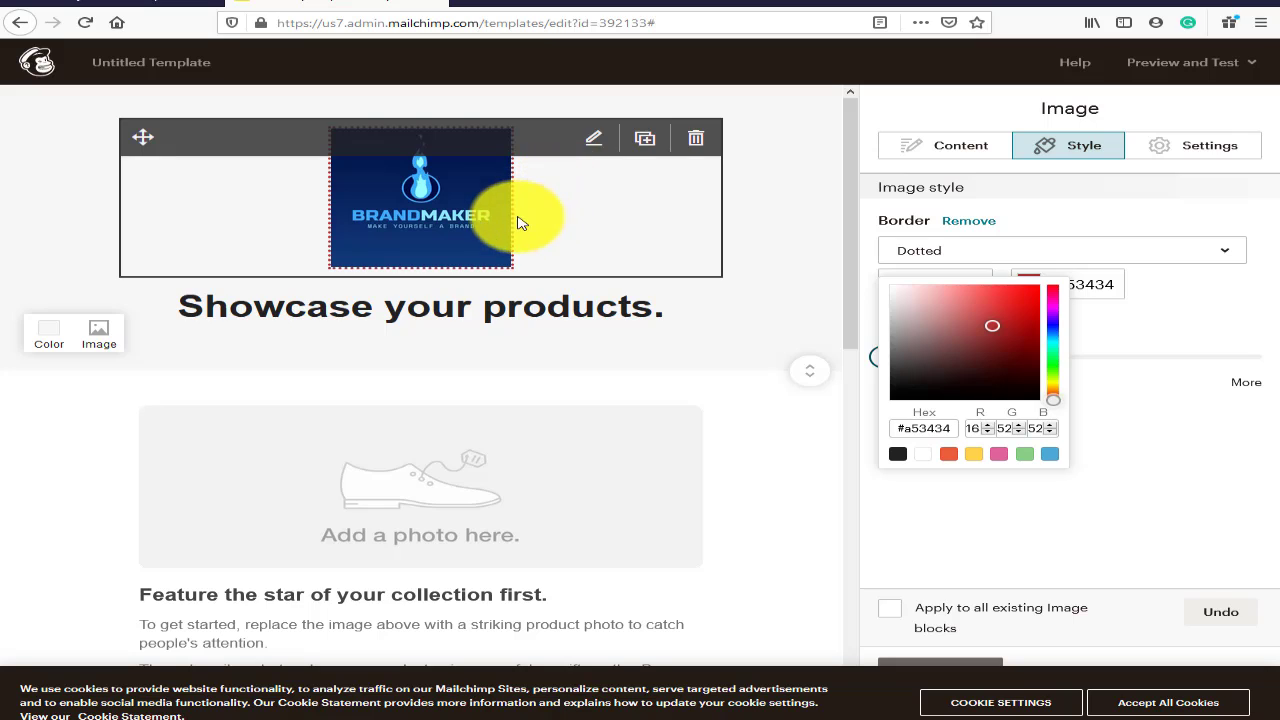
{"action": "left_click", "coordinate": [1187, 326]}
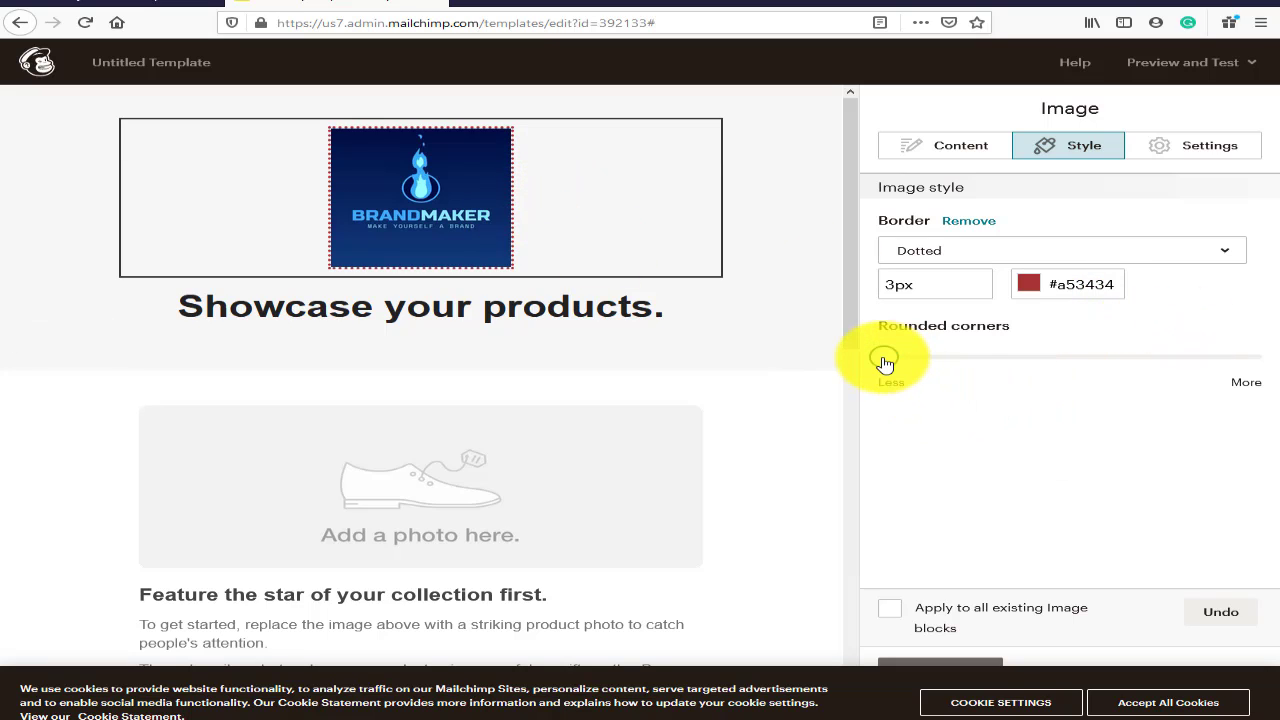
{"action": "left_click_drag", "start_coordinate": [884, 362], "coordinate": [1256, 357]}
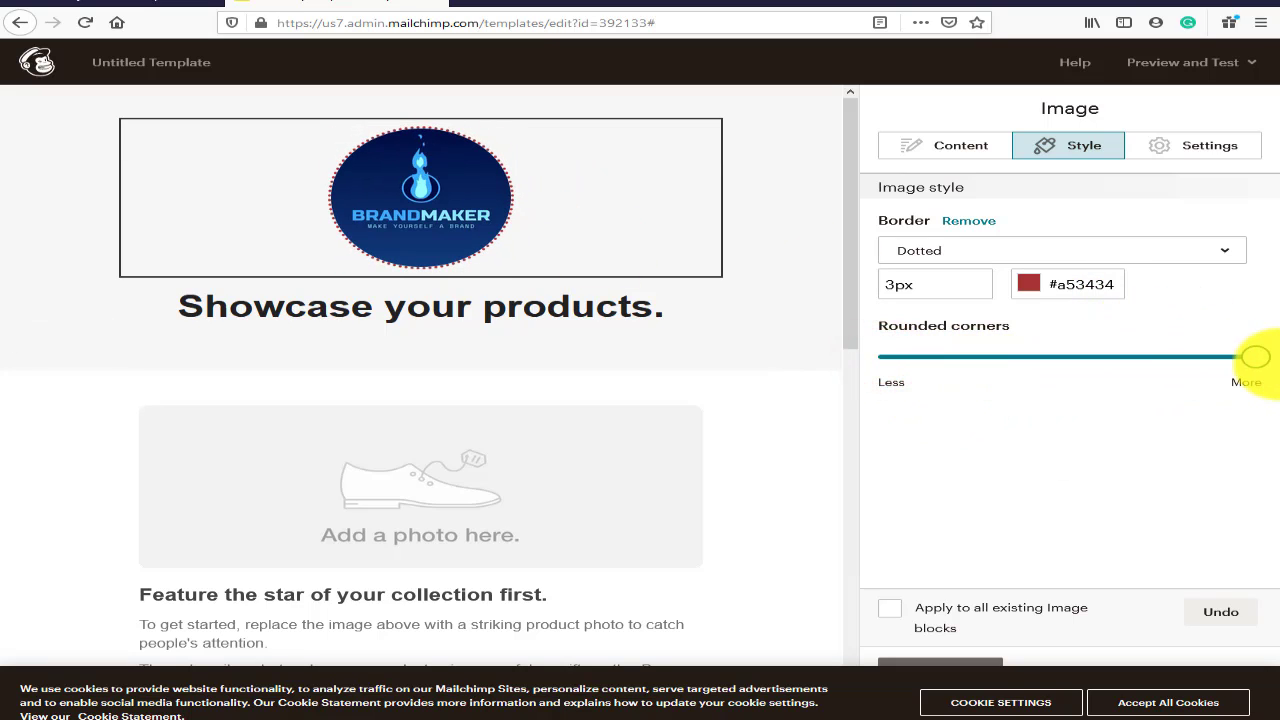
{"action": "left_click_drag", "start_coordinate": [1120, 366], "coordinate": [880, 366]}
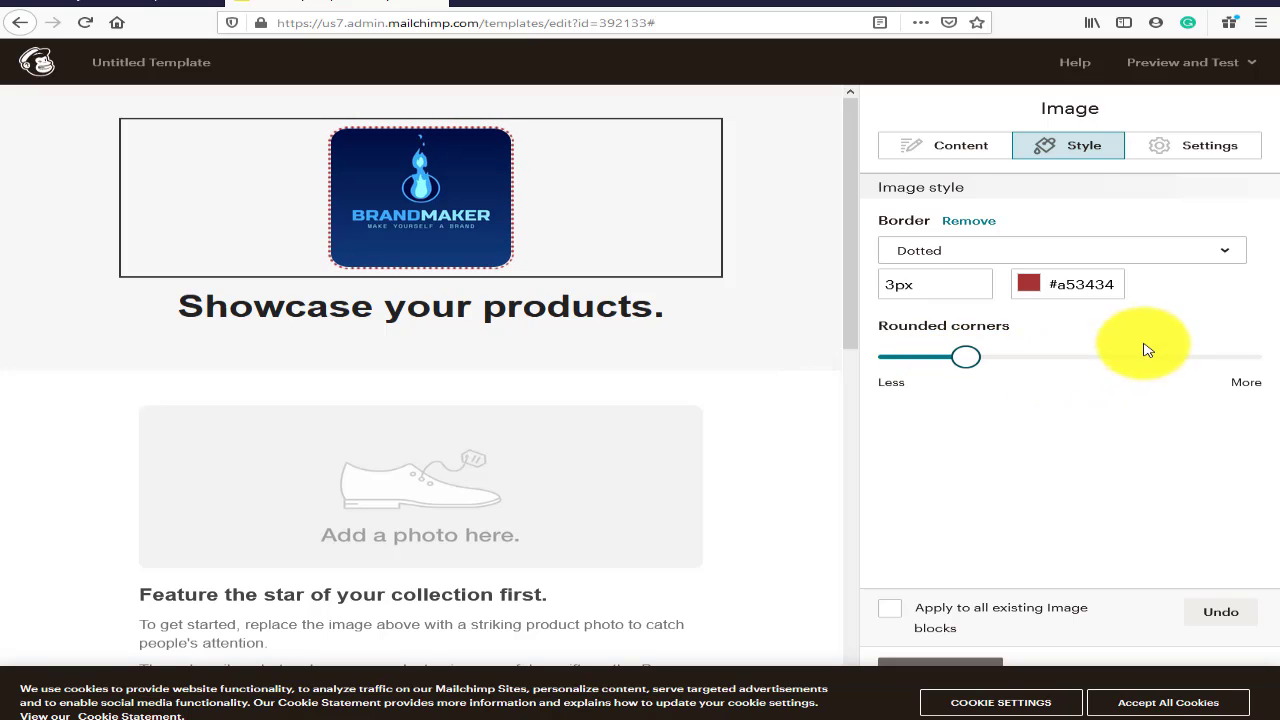
Step: Try left and right alignment on the logo image, and set it back to Center
{"action": "left_click", "coordinate": [1193, 155]}
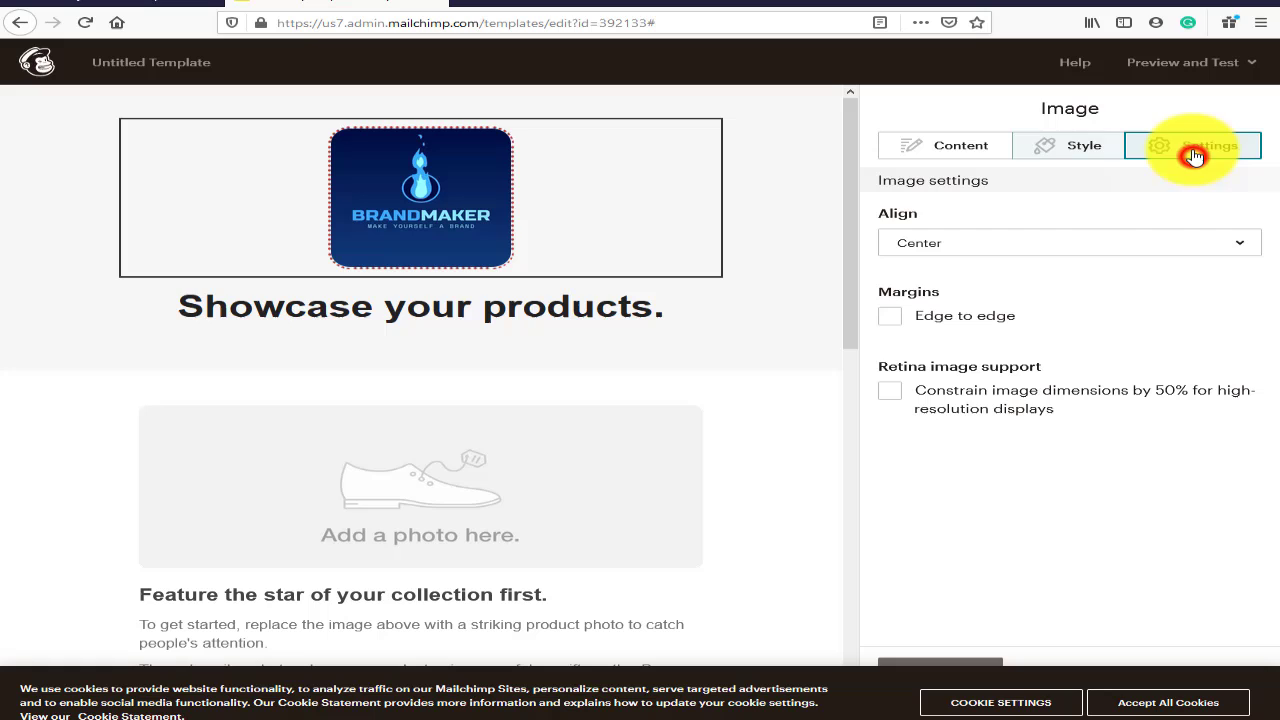
{"action": "left_click", "coordinate": [957, 246]}
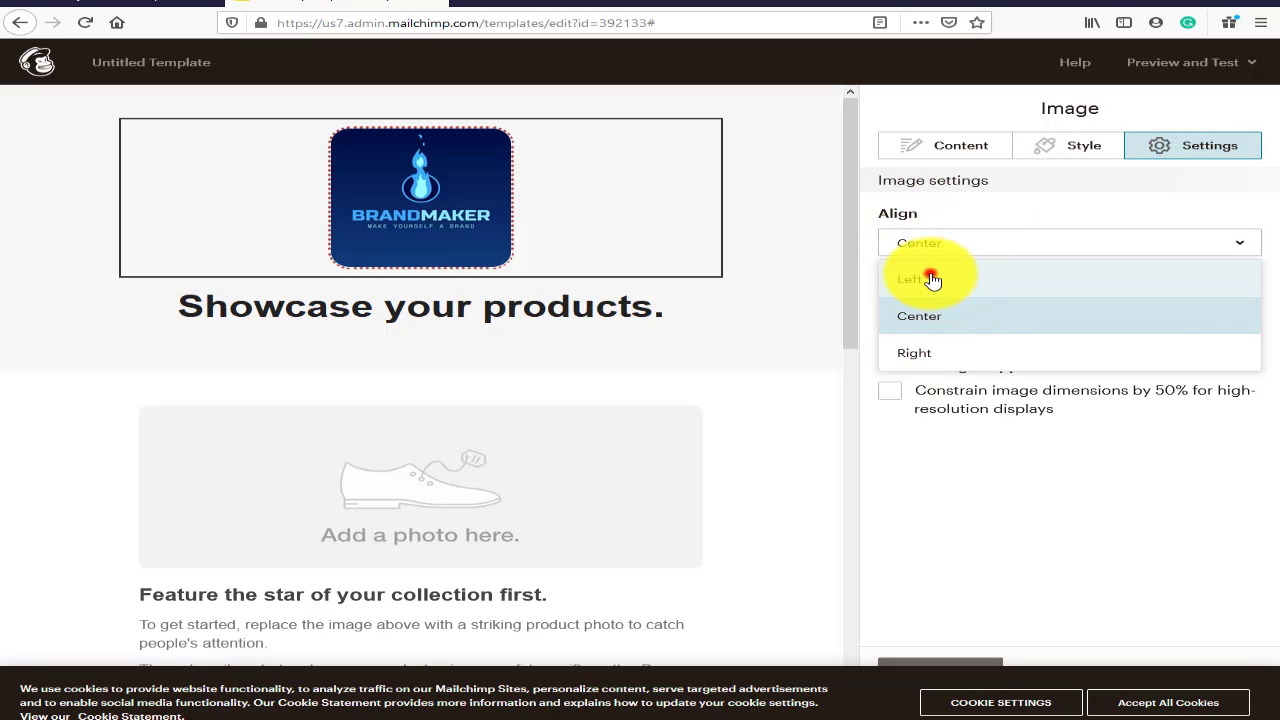
{"action": "left_click", "coordinate": [930, 275]}
{"action": "left_click", "coordinate": [930, 240]}
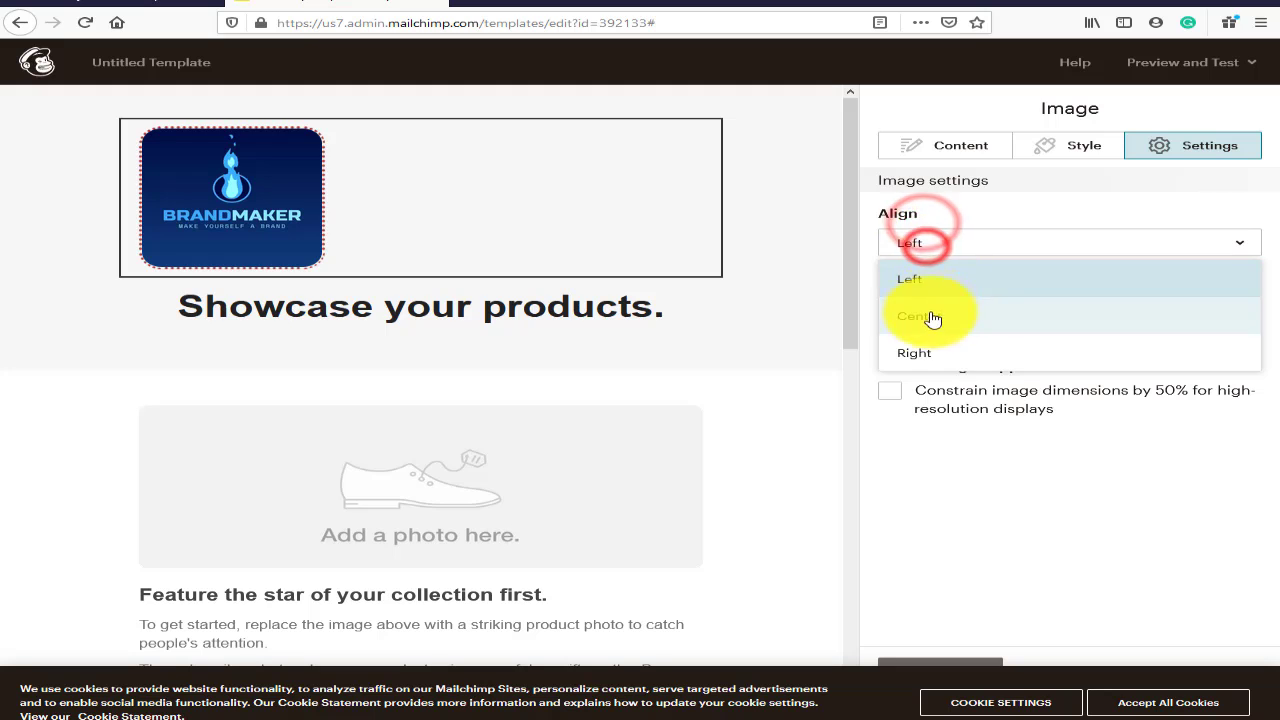
{"action": "left_click", "coordinate": [930, 316]}
{"action": "left_click", "coordinate": [929, 244]}
{"action": "left_click", "coordinate": [935, 350]}
{"action": "left_click", "coordinate": [940, 242]}
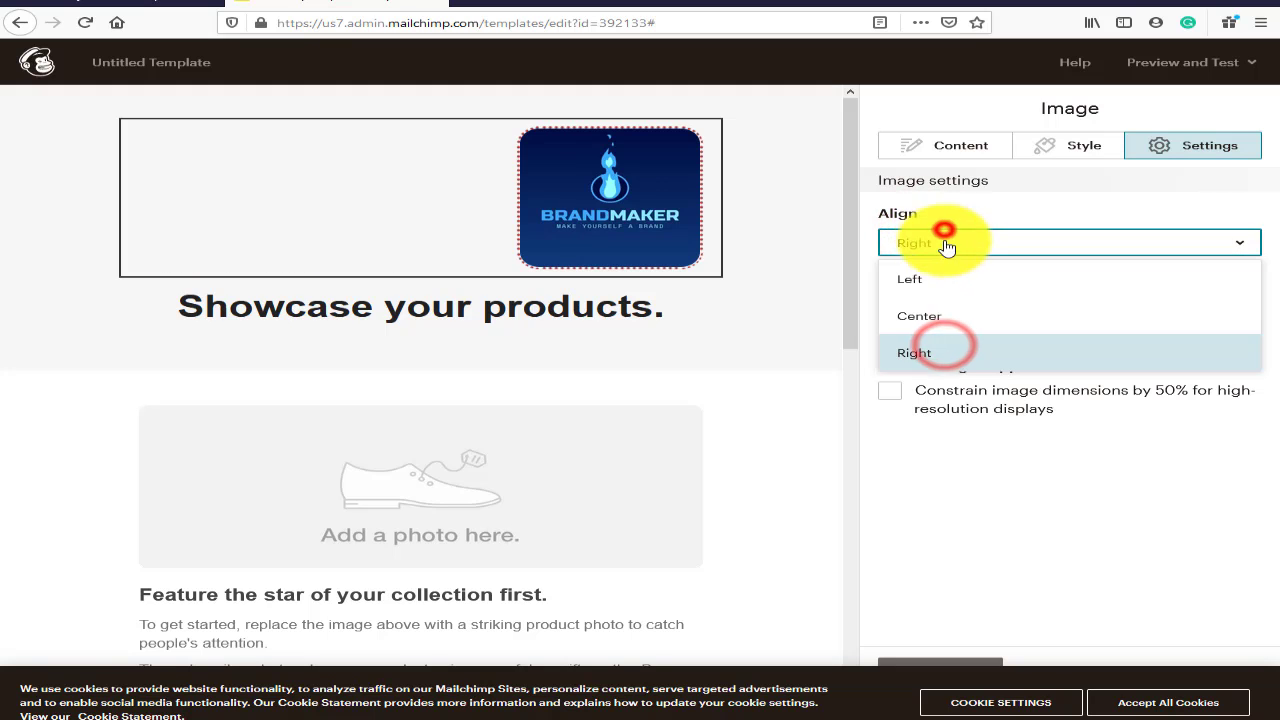
{"action": "left_click", "coordinate": [928, 318]}
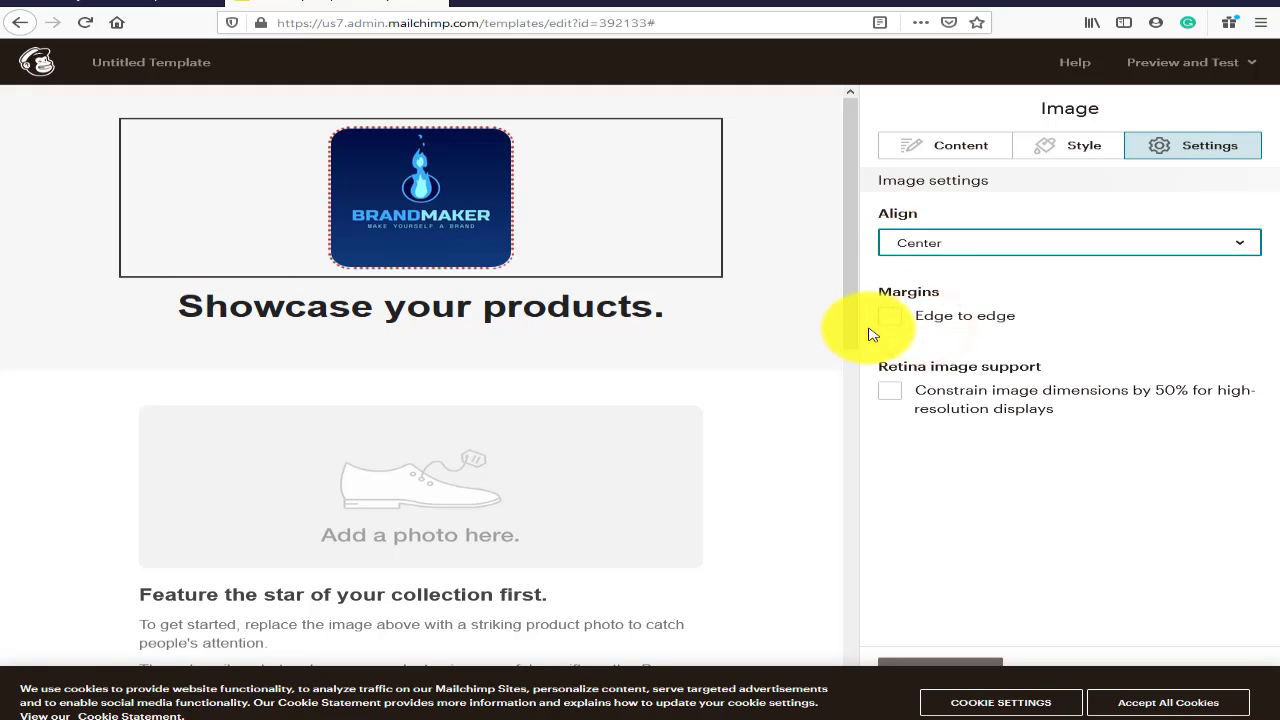
Step: Try the edge-to-edge margins and the 50% retina constraint on the logo, switching each option off again
{"action": "left_click", "coordinate": [888, 319]}
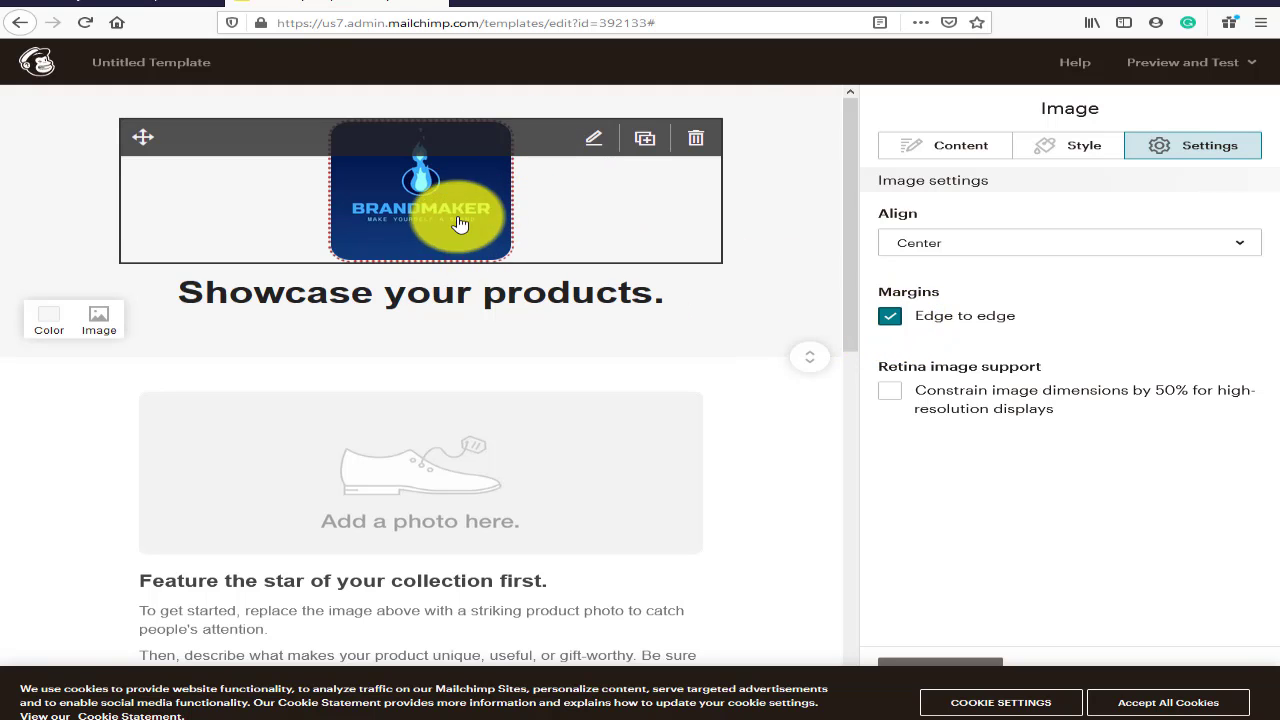
{"action": "left_click", "coordinate": [888, 318]}
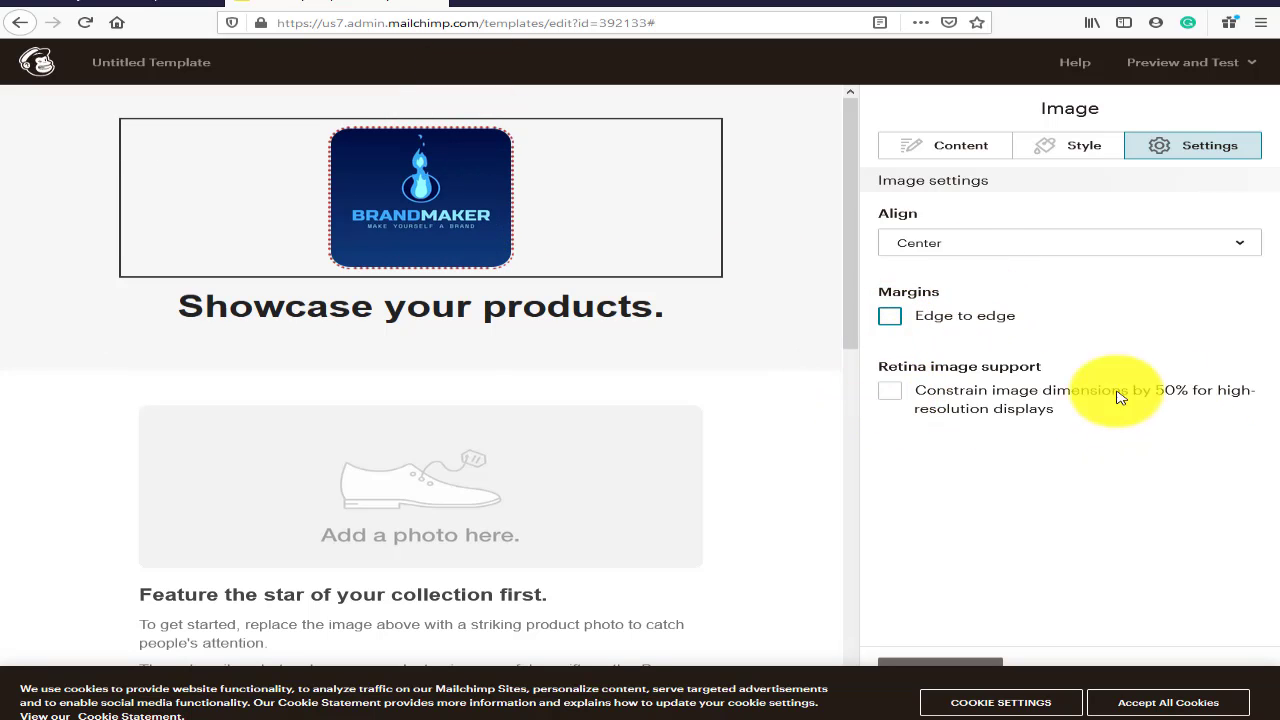
{"action": "left_click", "coordinate": [888, 393]}
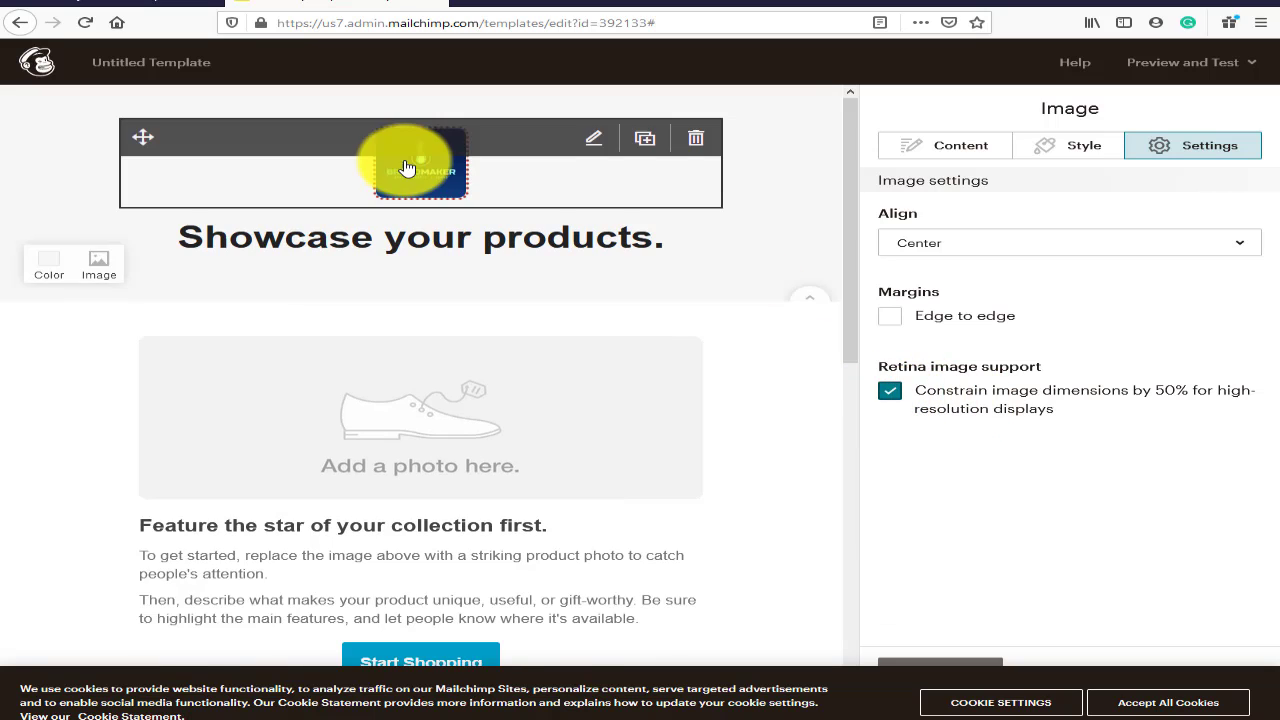
{"action": "left_click", "coordinate": [890, 392]}
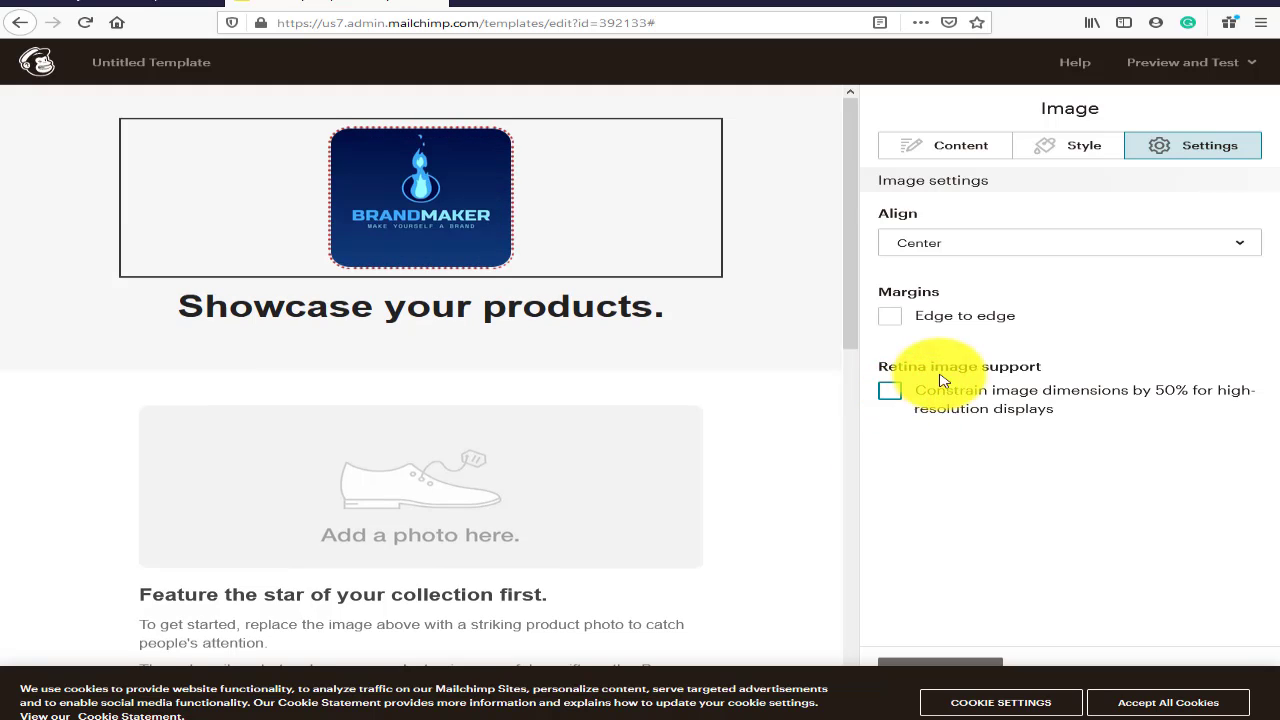
Step: Switch on the edge-to-edge margins for the logo image
{"action": "left_click", "coordinate": [891, 317]}
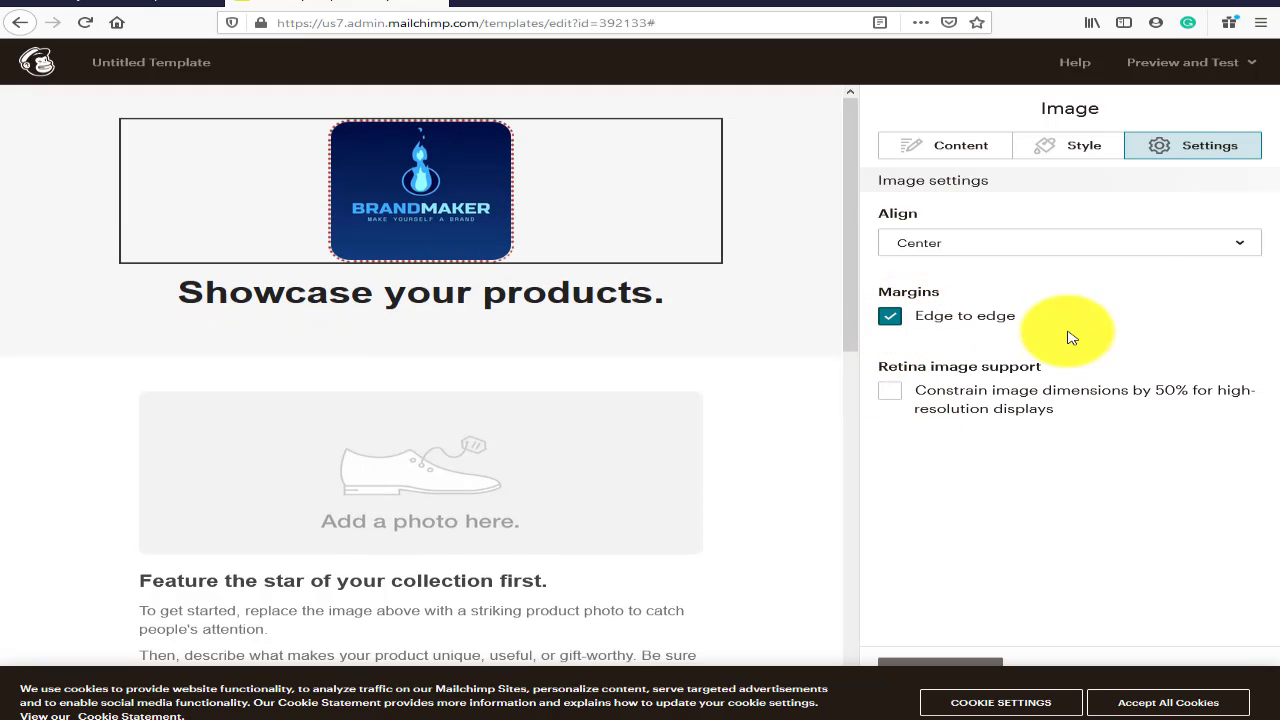
{"action": "left_click", "coordinate": [1128, 277]}
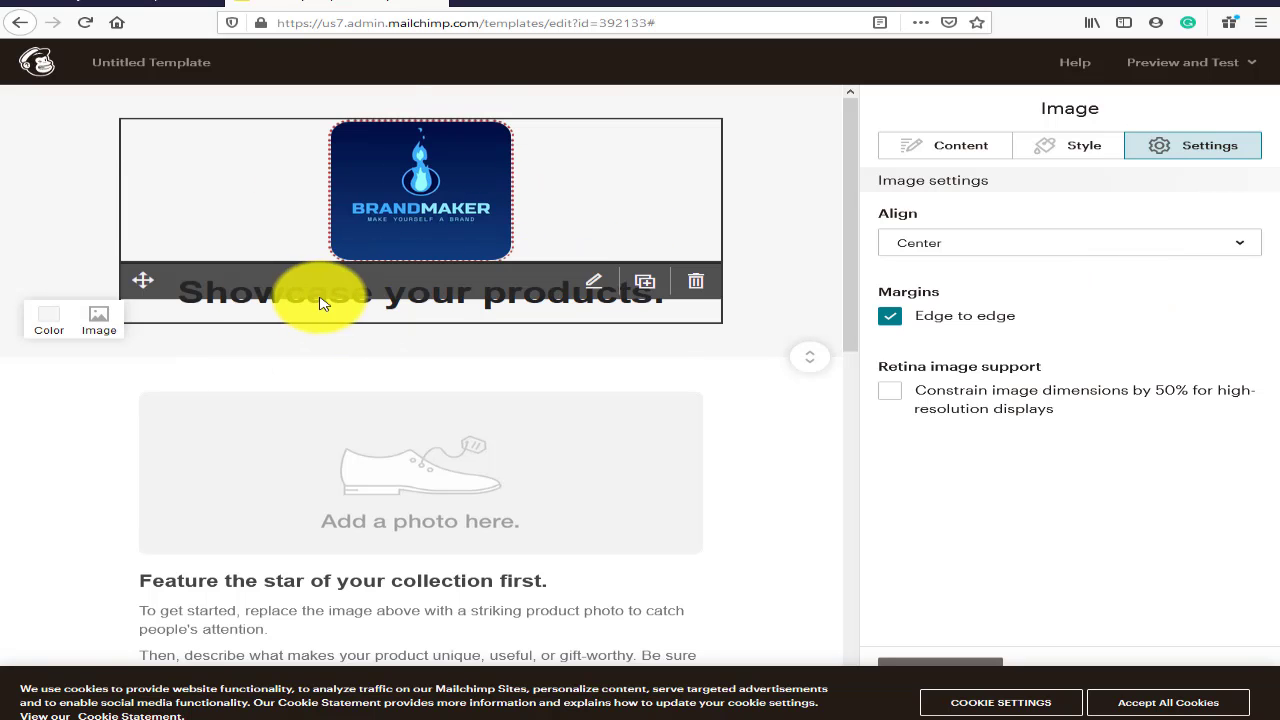
Step: Open the "Showcase your products." headline block for editing and examine its text
{"action": "left_click", "coordinate": [593, 280]}
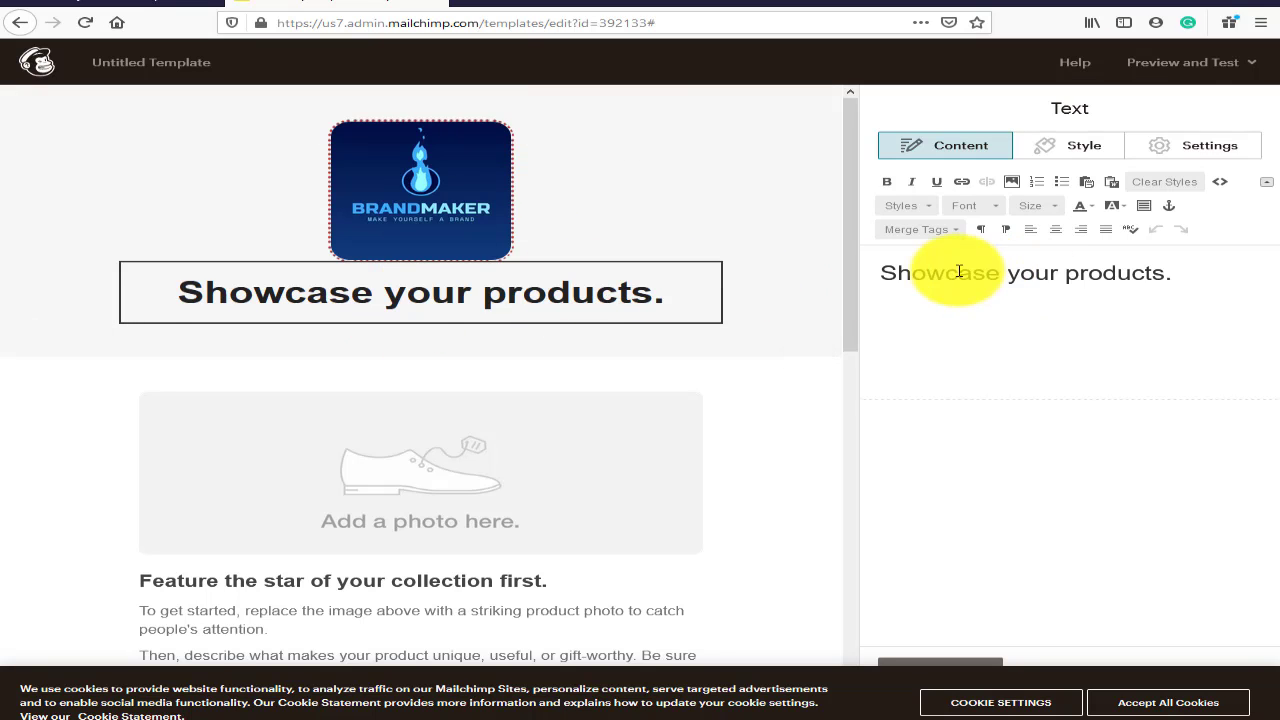
{"action": "left_click_drag", "start_coordinate": [1194, 269], "coordinate": [829, 271]}
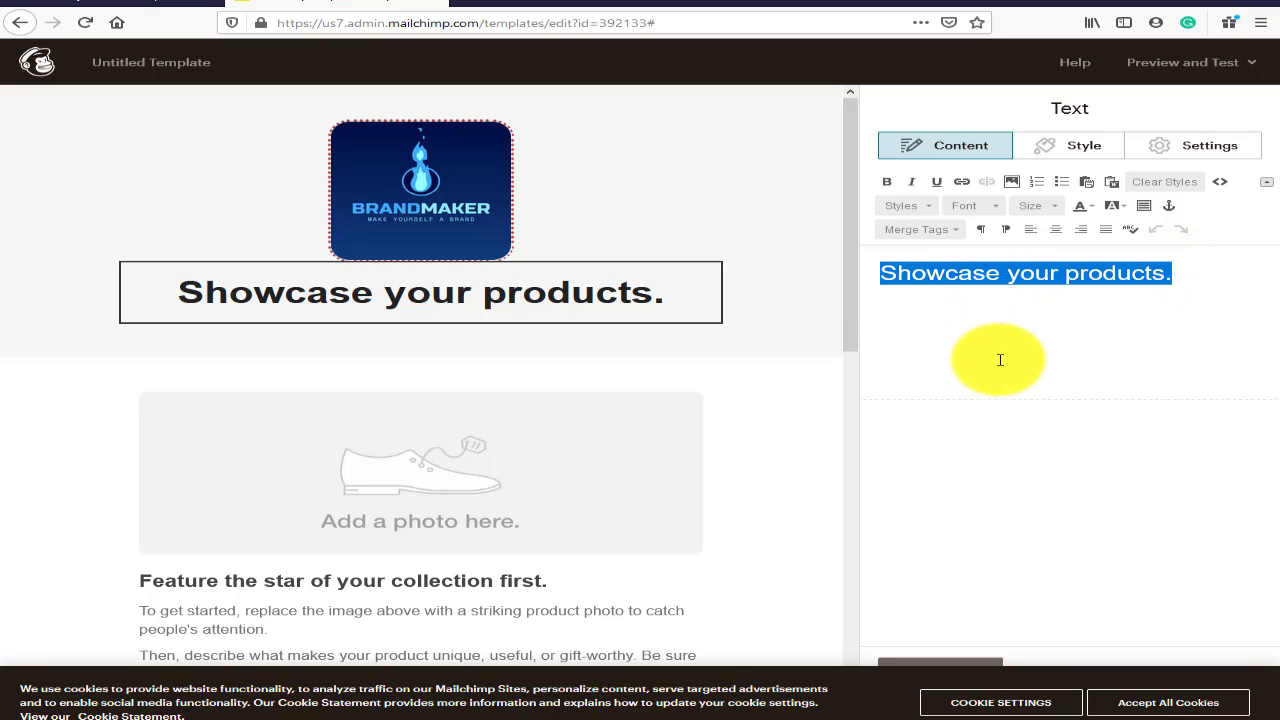
{"action": "left_click", "coordinate": [1037, 349]}
{"action": "left_click", "coordinate": [951, 288]}
{"action": "left_click", "coordinate": [1009, 288]}
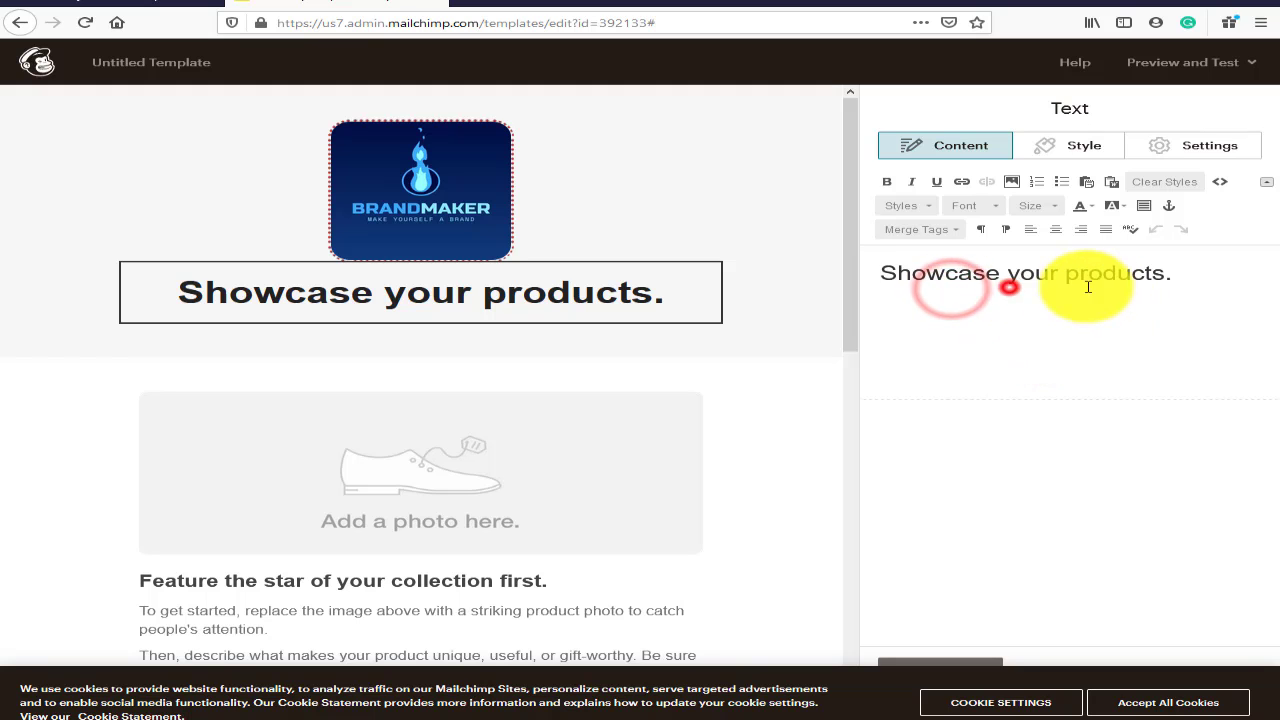
{"action": "left_click", "coordinate": [785, 341]}
Step: Replace the "Add a photo here." placeholder below the headline with the Digital Marketing image from My Files
{"action": "scroll", "coordinate": [658, 387], "scroll_direction": "down", "scroll_amount": 3}
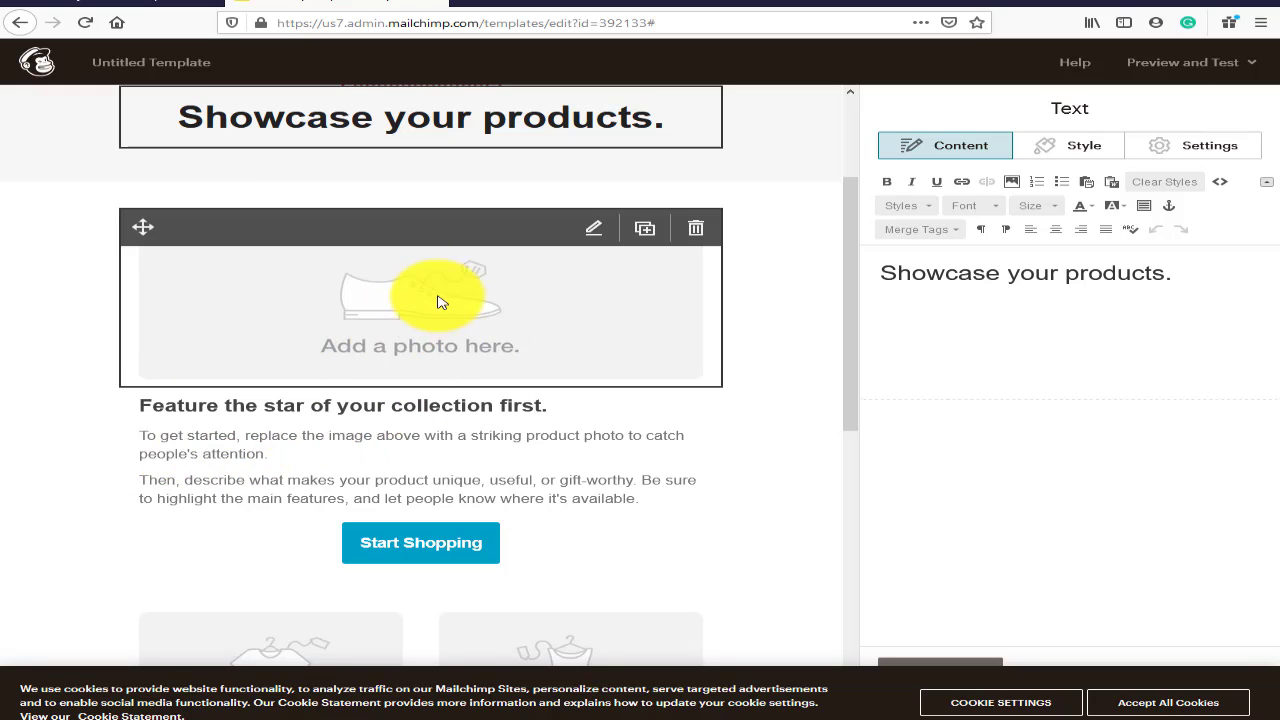
{"action": "left_click", "coordinate": [285, 459]}
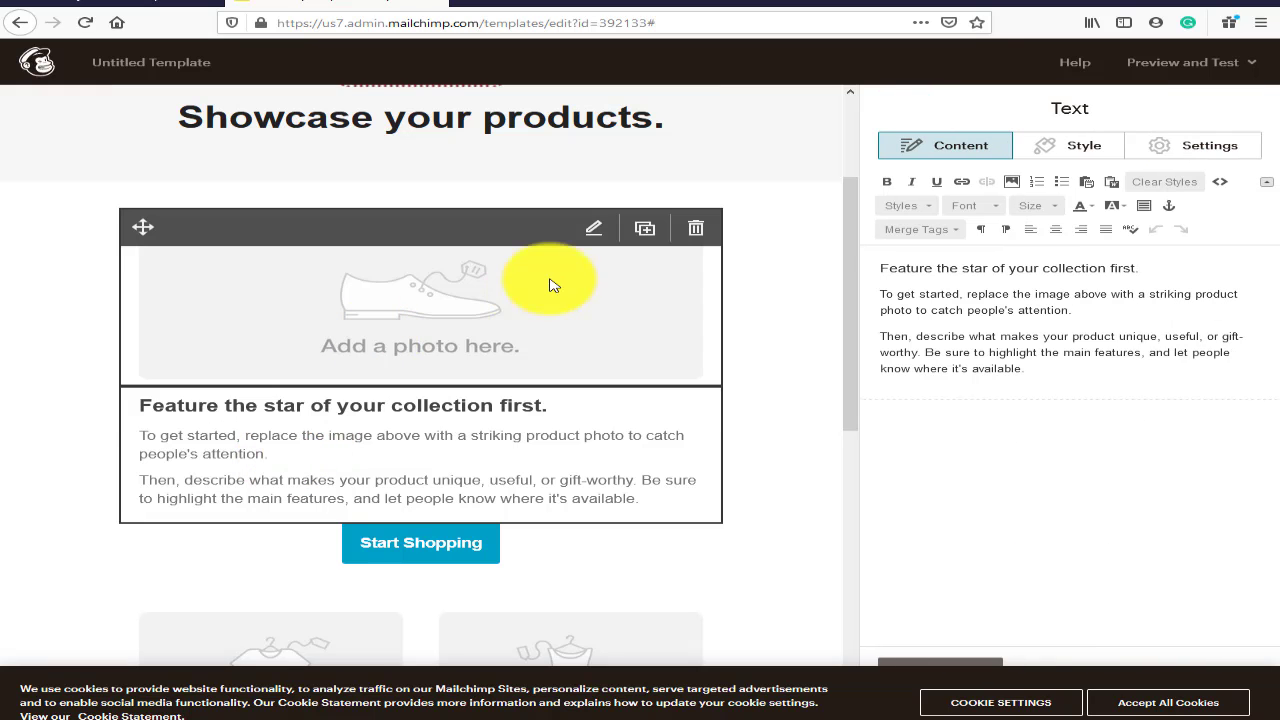
{"action": "left_click", "coordinate": [593, 229]}
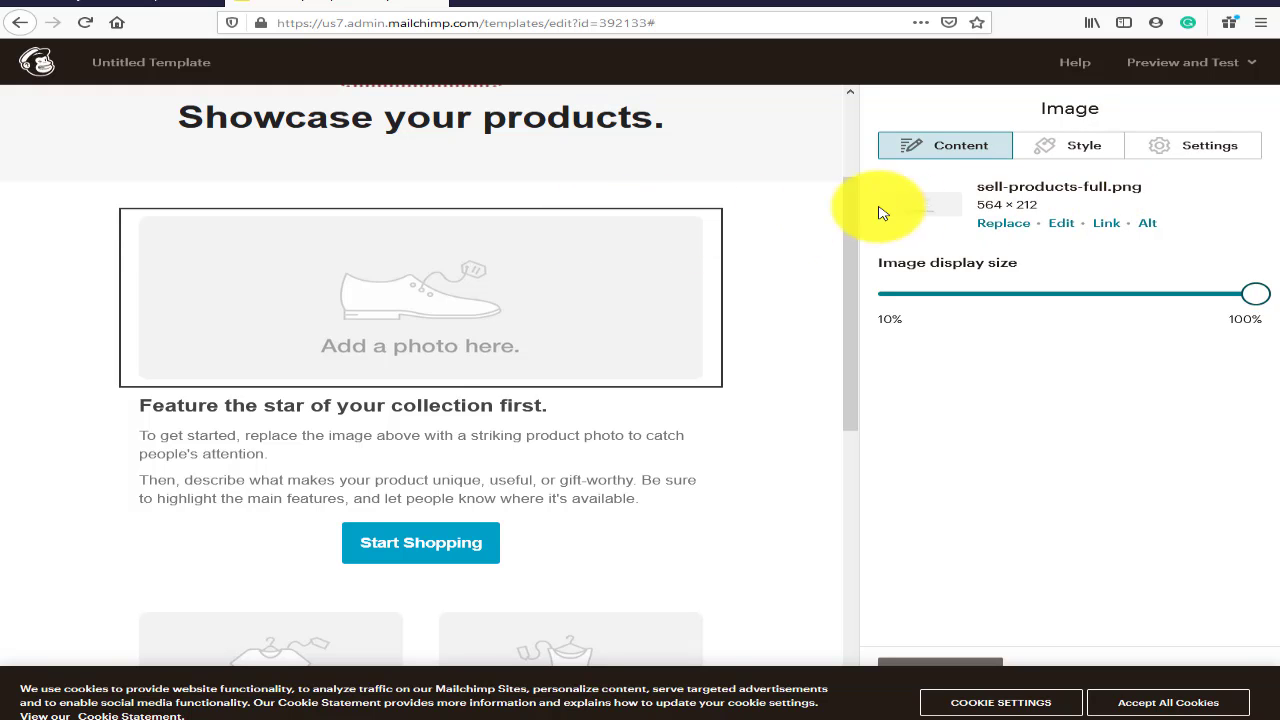
{"action": "left_click", "coordinate": [1005, 228]}
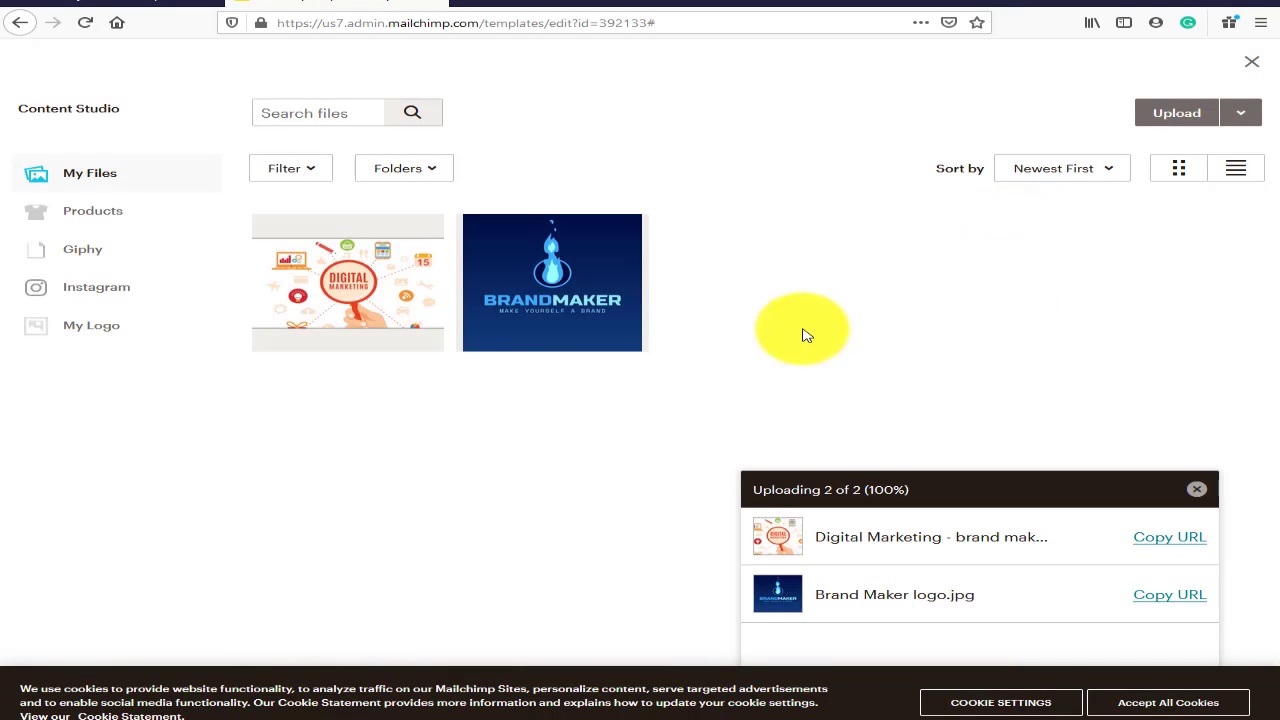
{"action": "left_click", "coordinate": [297, 294]}
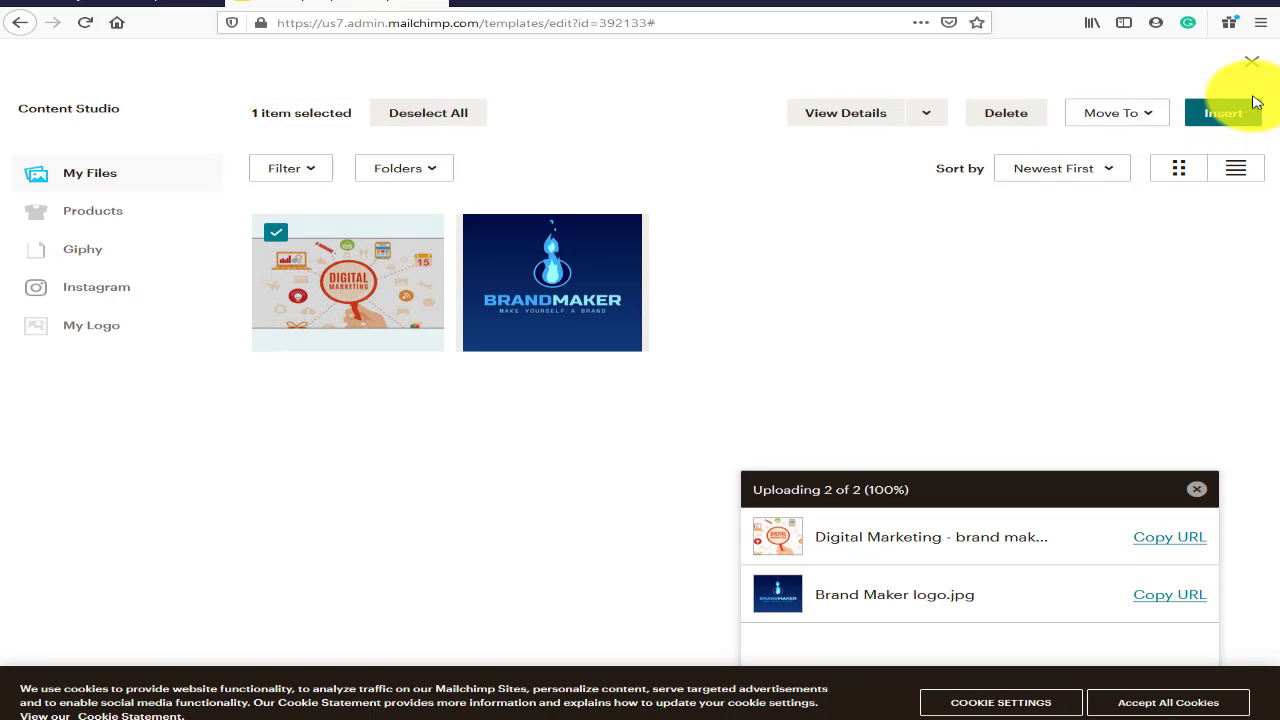
{"action": "left_click", "coordinate": [1224, 113]}
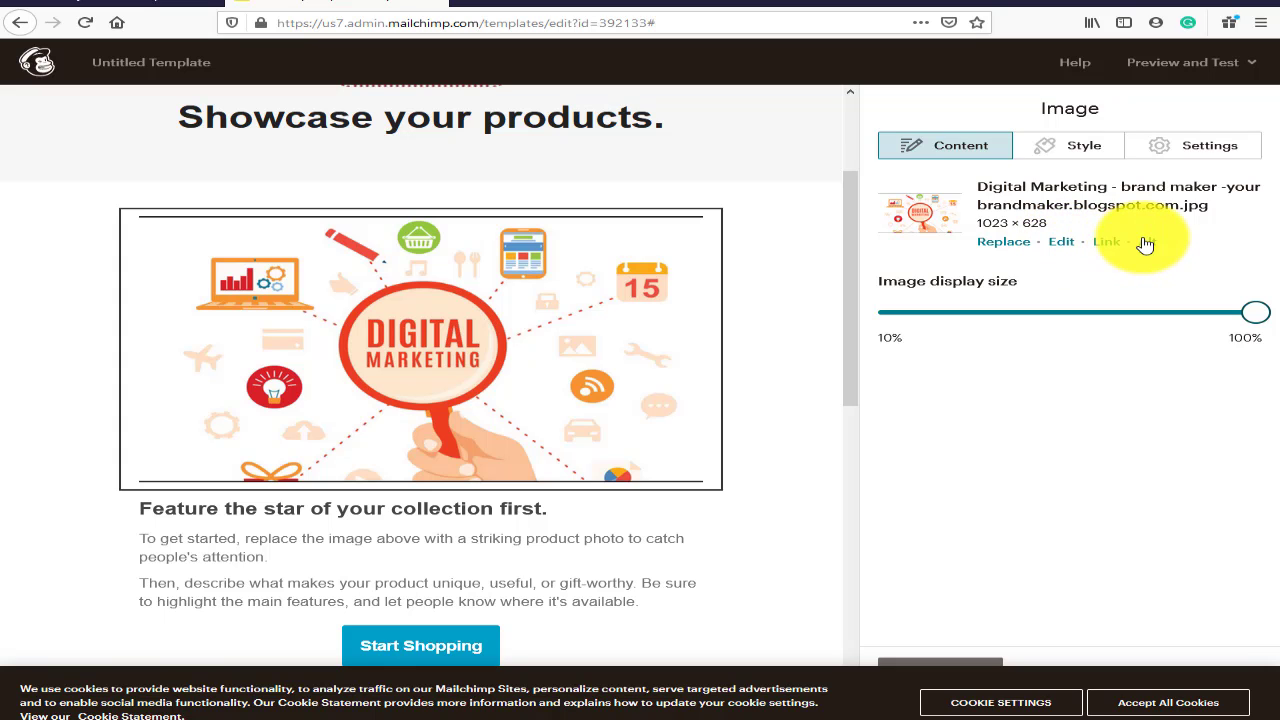
Step: Look over the Digital Marketing image's style and settings, and reduce its display size to about 60%
{"action": "left_click", "coordinate": [1072, 147]}
{"action": "left_click", "coordinate": [1196, 147]}
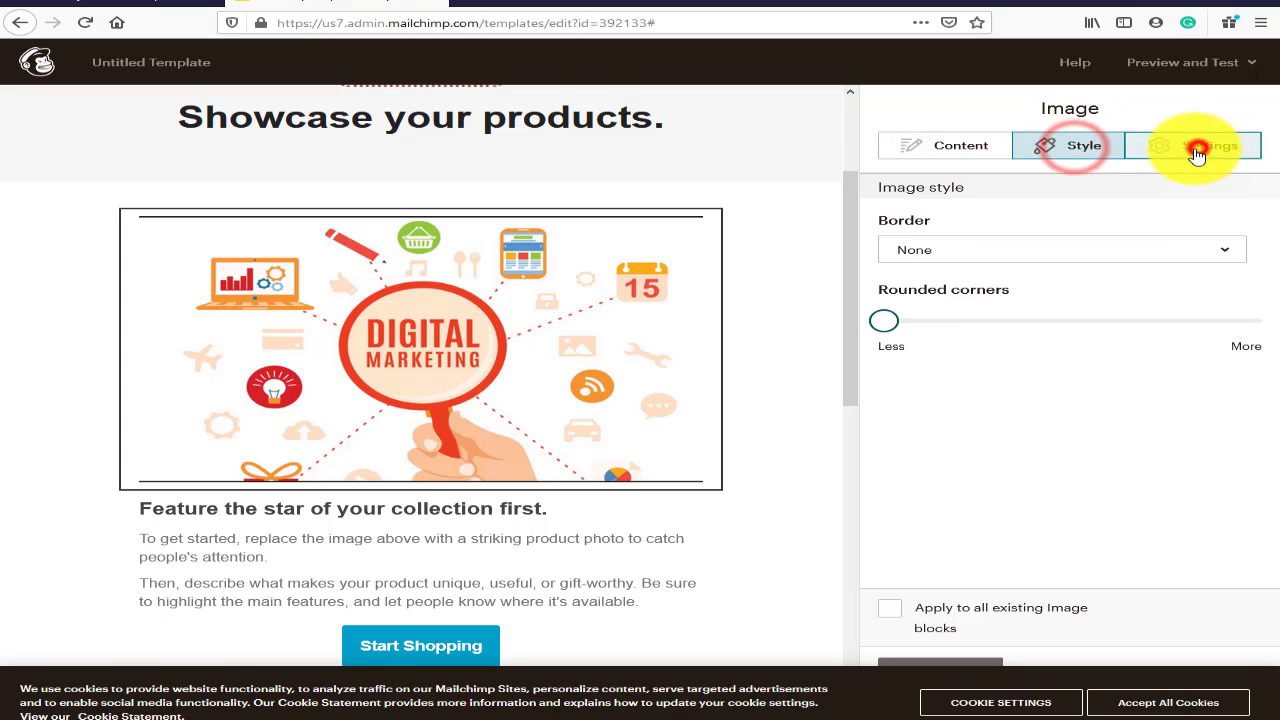
{"action": "left_click", "coordinate": [1064, 150]}
{"action": "left_click", "coordinate": [903, 147]}
{"action": "left_click_drag", "start_coordinate": [1250, 313], "coordinate": [1095, 313]}
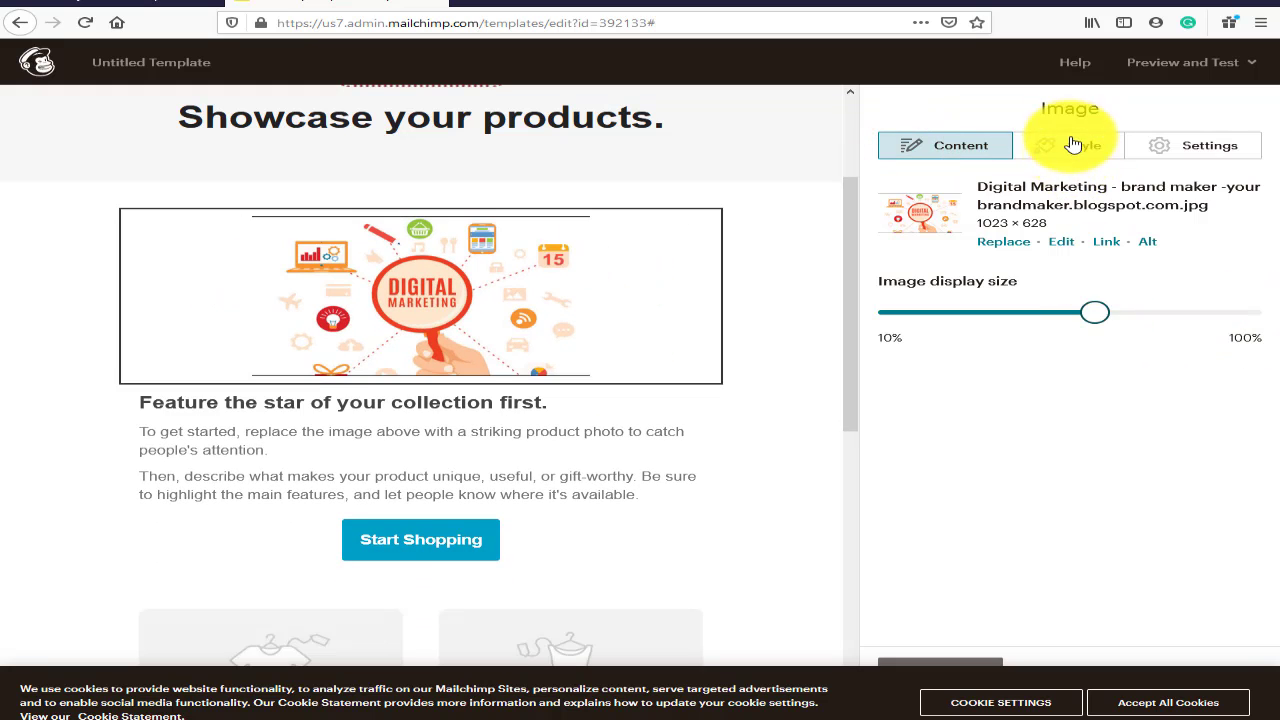
Step: Round the Digital Marketing image's corners to about a fifth of the available range
{"action": "left_click", "coordinate": [1072, 145]}
{"action": "left_click_drag", "start_coordinate": [900, 322], "coordinate": [966, 389]}
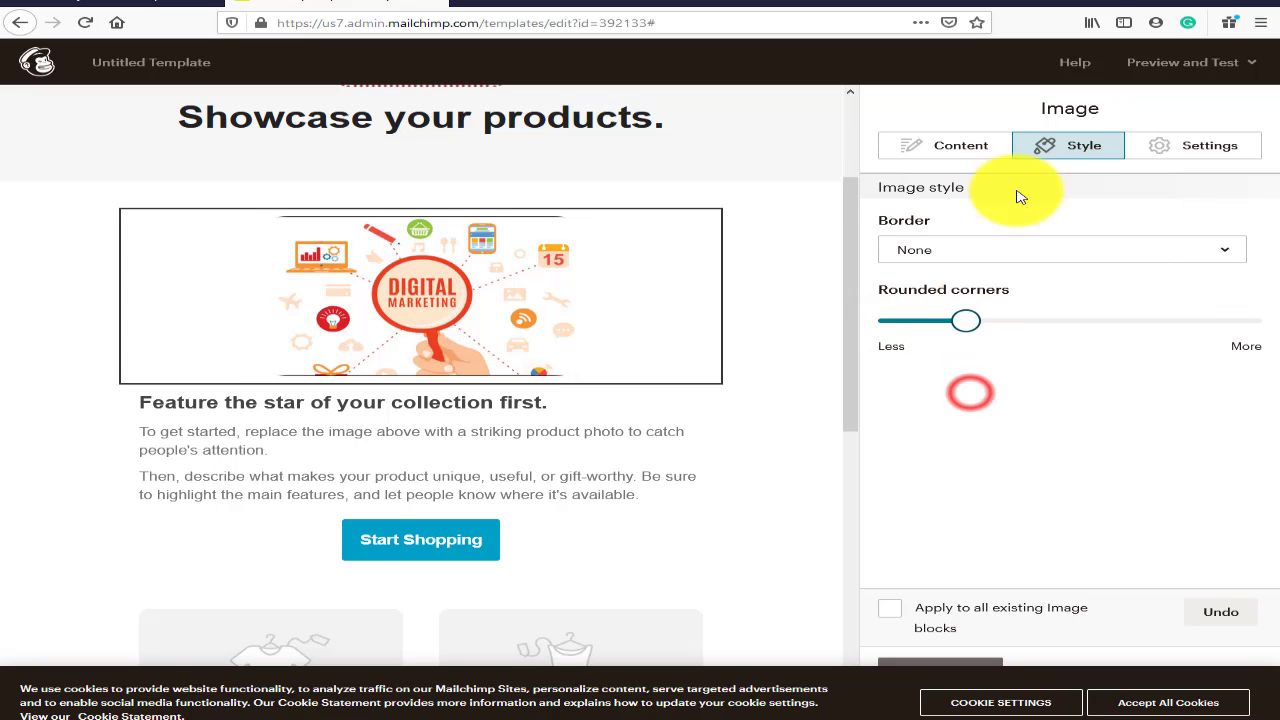
{"action": "left_click", "coordinate": [930, 145]}
{"action": "left_click", "coordinate": [990, 370]}
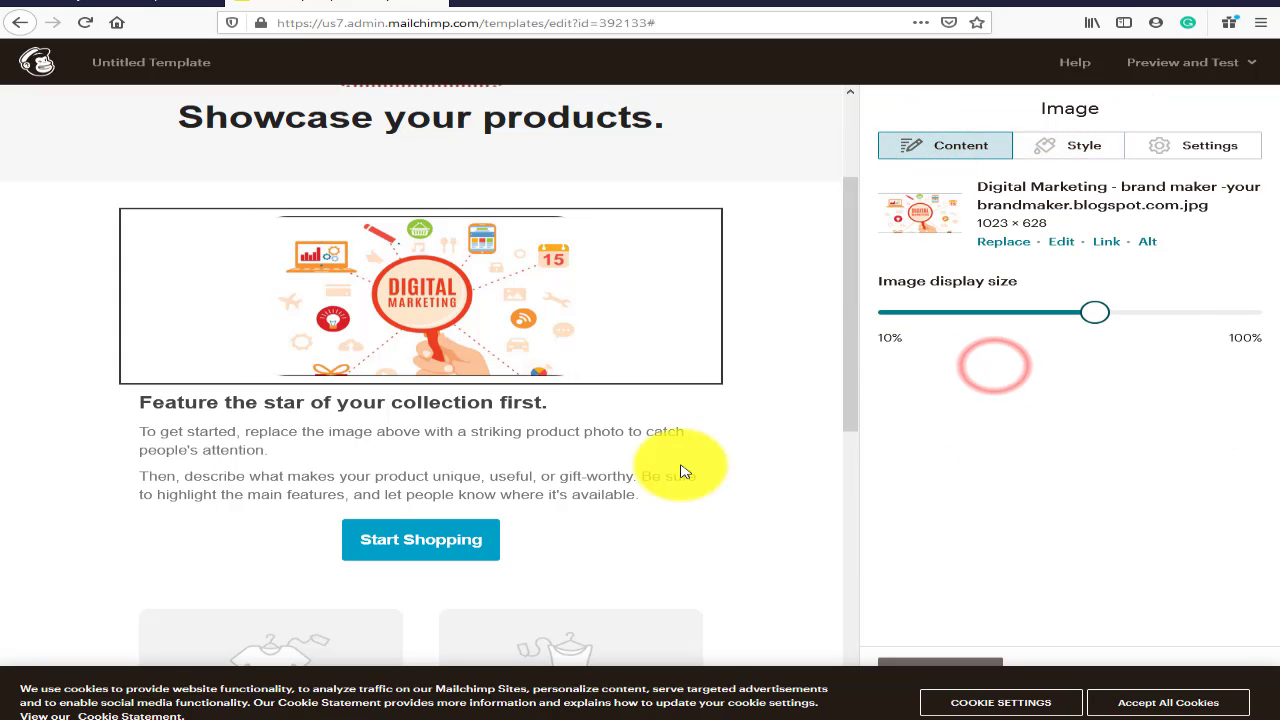
Step: Open the text block below the image and make its heading "Feature the star of your collection first." bold, italic and underlined
{"action": "left_click", "coordinate": [593, 401]}
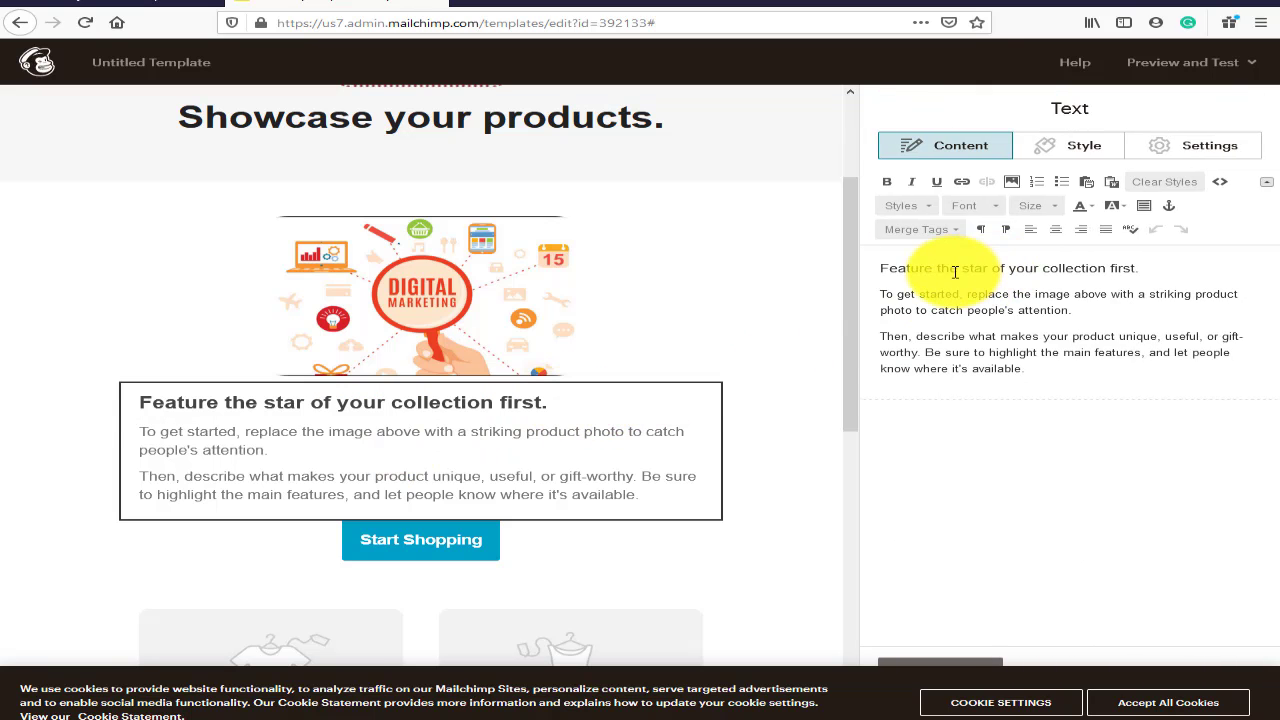
{"action": "left_click_drag", "start_coordinate": [1171, 268], "coordinate": [878, 268]}
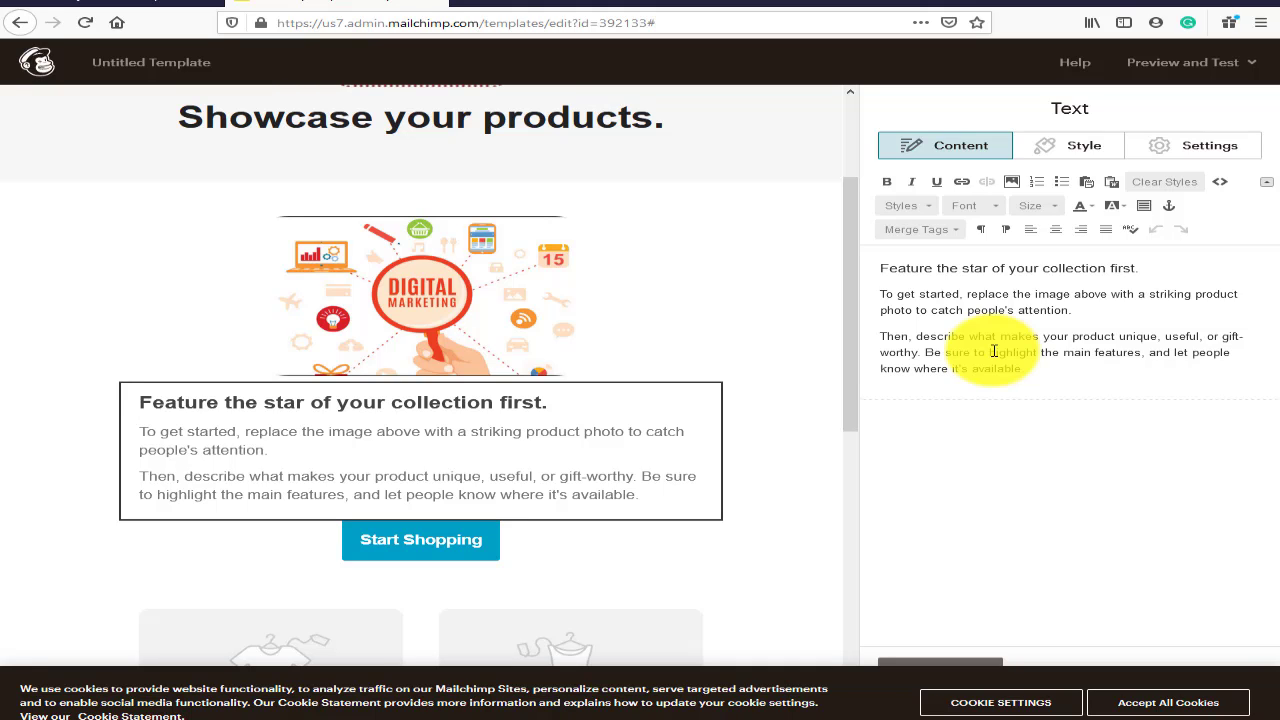
{"action": "left_click", "coordinate": [998, 363]}
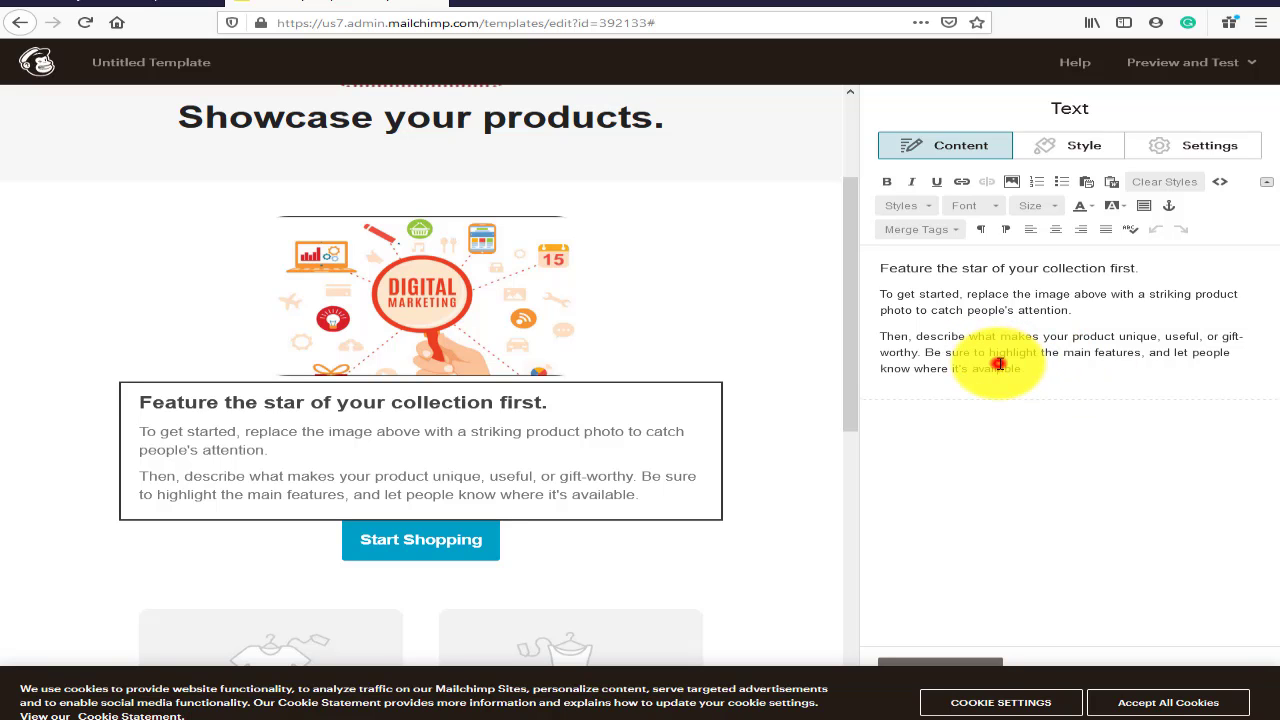
{"action": "left_click", "coordinate": [1058, 381]}
{"action": "left_click", "coordinate": [1103, 378]}
{"action": "left_click_drag", "start_coordinate": [1170, 266], "coordinate": [810, 272]}
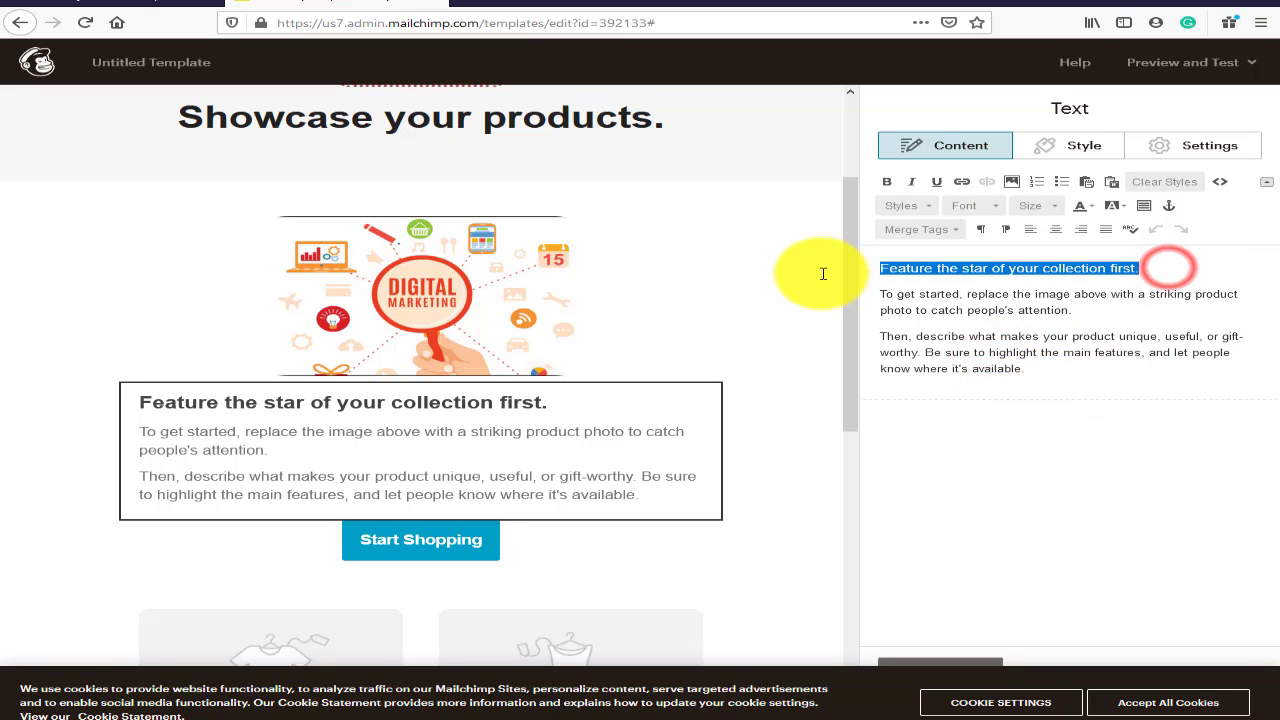
{"action": "left_click", "coordinate": [905, 182]}
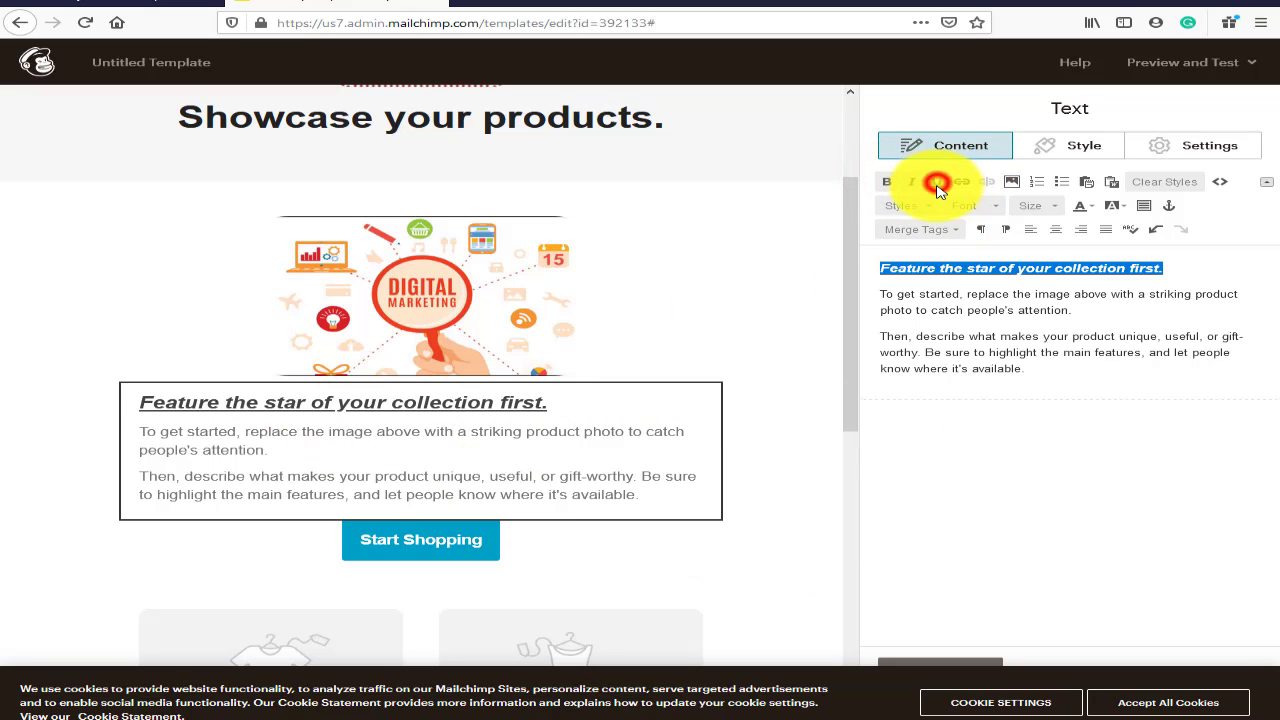
Step: Link the heading "Feature the star of your collection first." to the copied web address ending in how-to-maximize-lead-generation-success.html
{"action": "left_click", "coordinate": [1037, 296]}
{"action": "left_click_drag", "start_coordinate": [1182, 272], "coordinate": [806, 265]}
{"action": "left_click_drag", "start_coordinate": [1178, 268], "coordinate": [814, 271]}
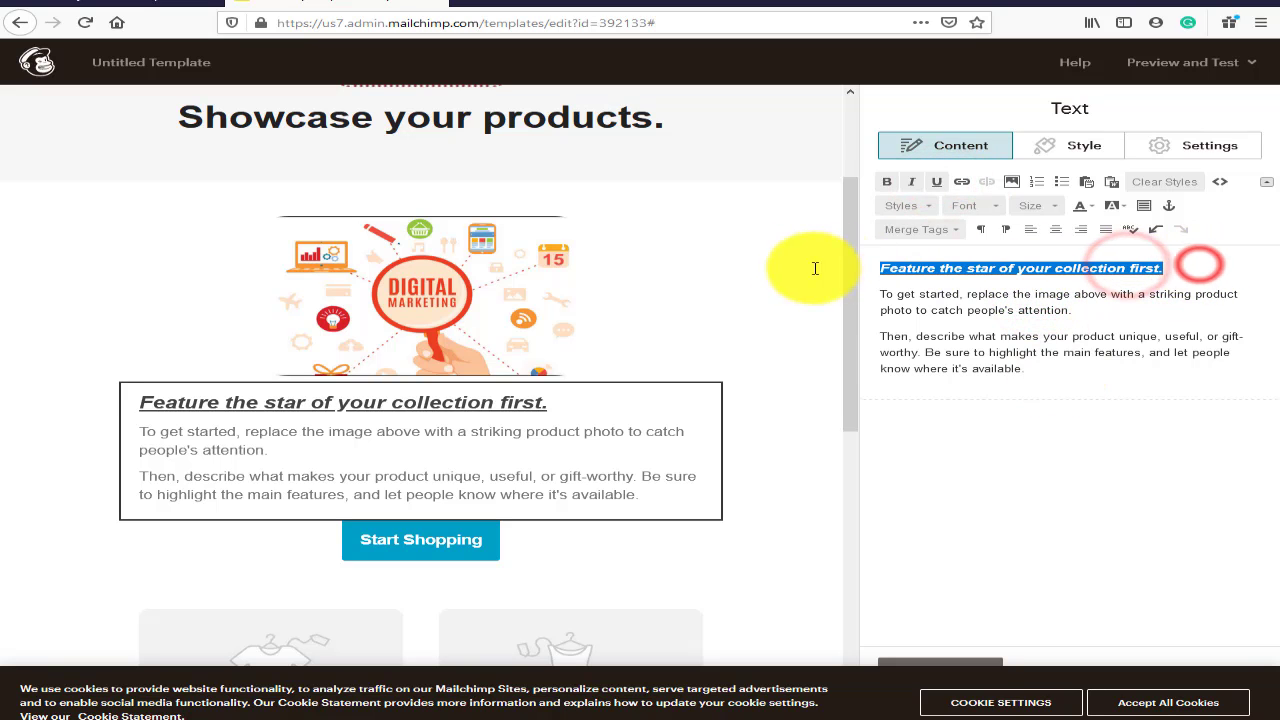
{"action": "left_click_drag", "start_coordinate": [1206, 266], "coordinate": [849, 257]}
{"action": "left_click", "coordinate": [961, 183]}
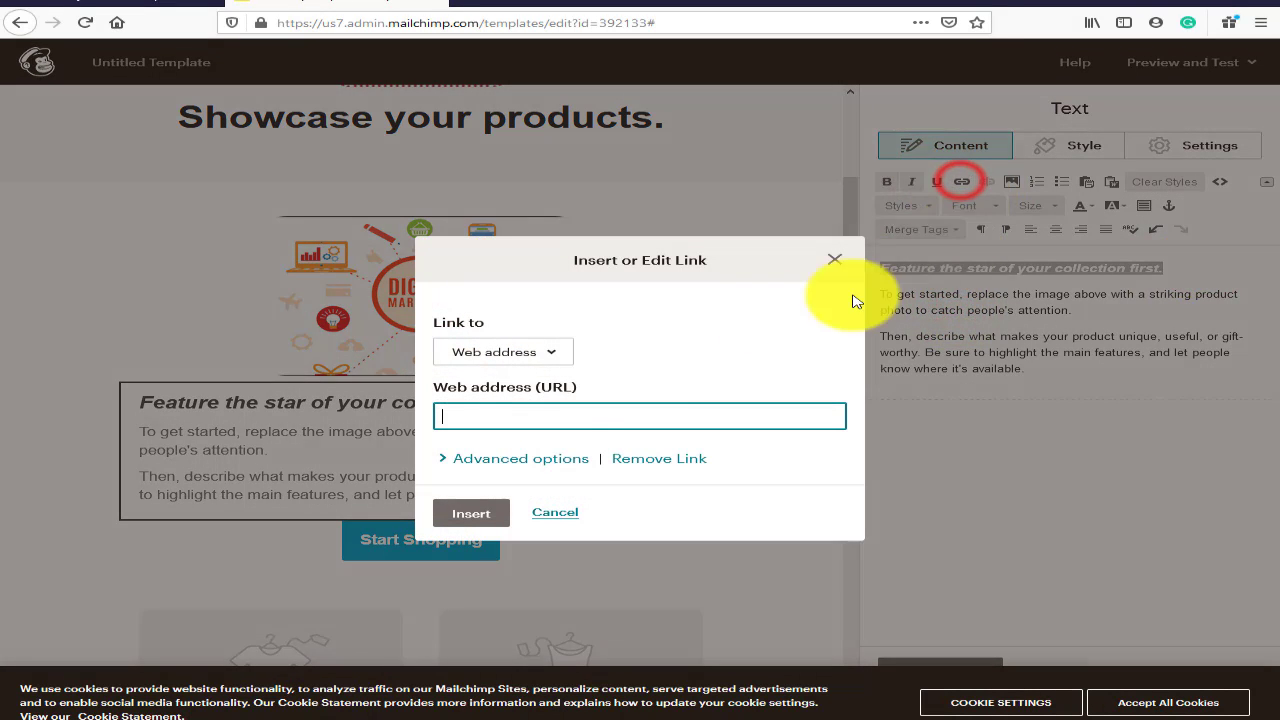
{"action": "key", "text": "ctrl+v"}
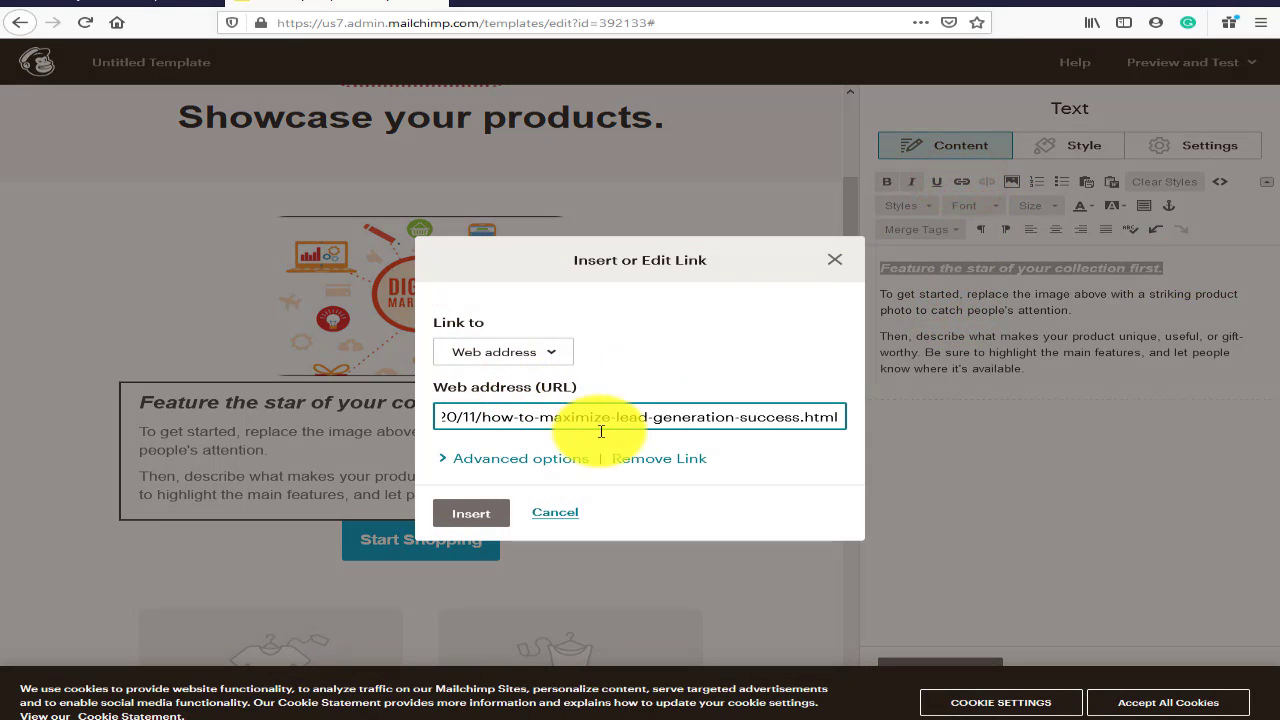
{"action": "left_click", "coordinate": [484, 514]}
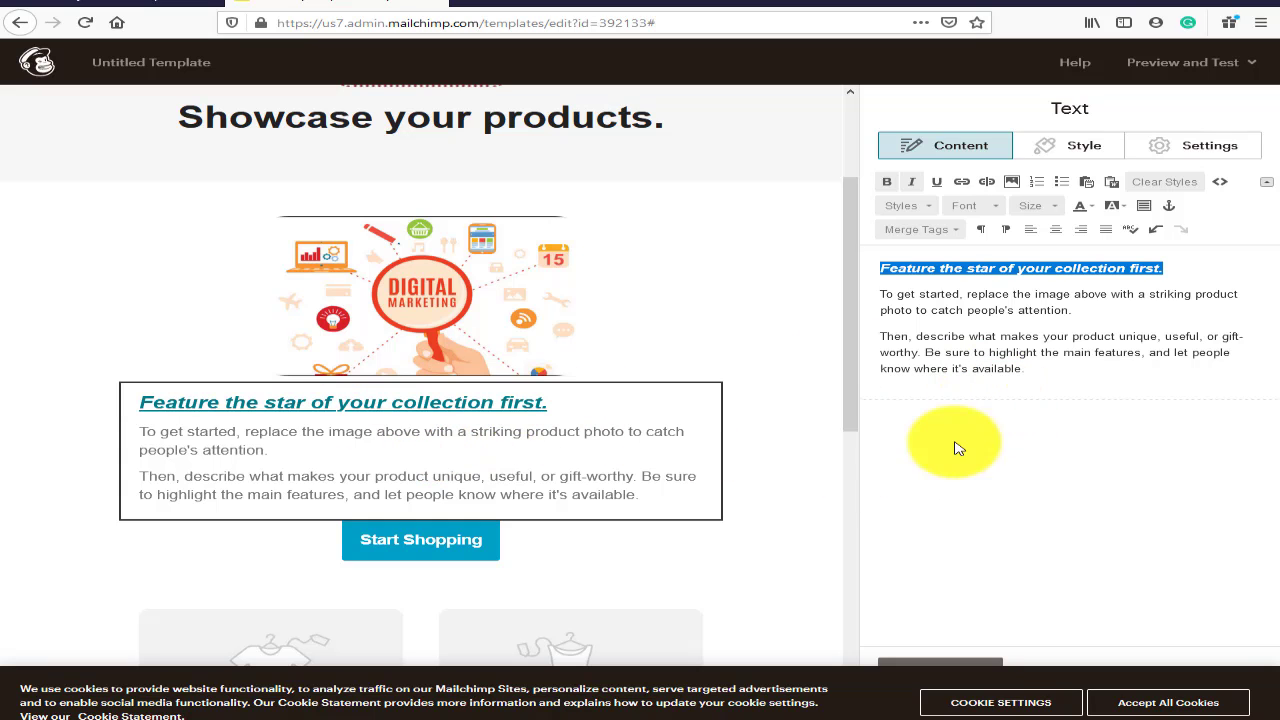
{"action": "left_click", "coordinate": [1008, 413]}
{"action": "left_click_drag", "start_coordinate": [1168, 268], "coordinate": [866, 272]}
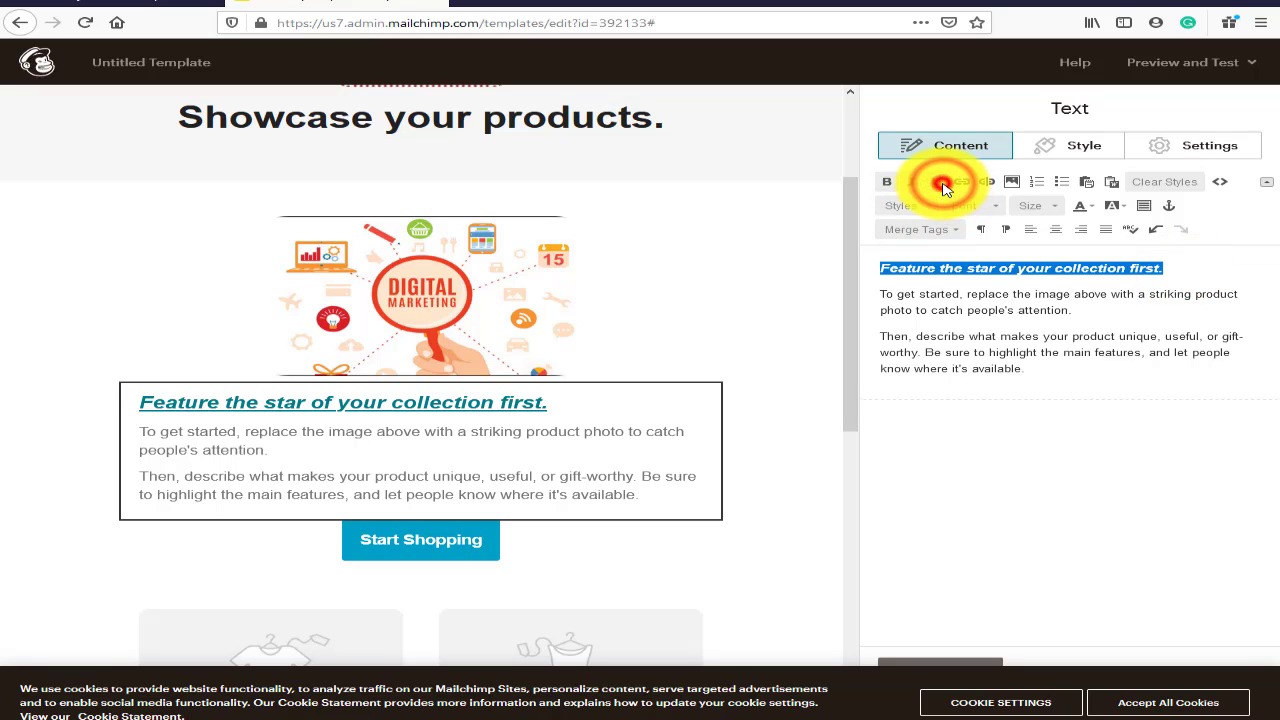
{"action": "left_click", "coordinate": [1031, 354]}
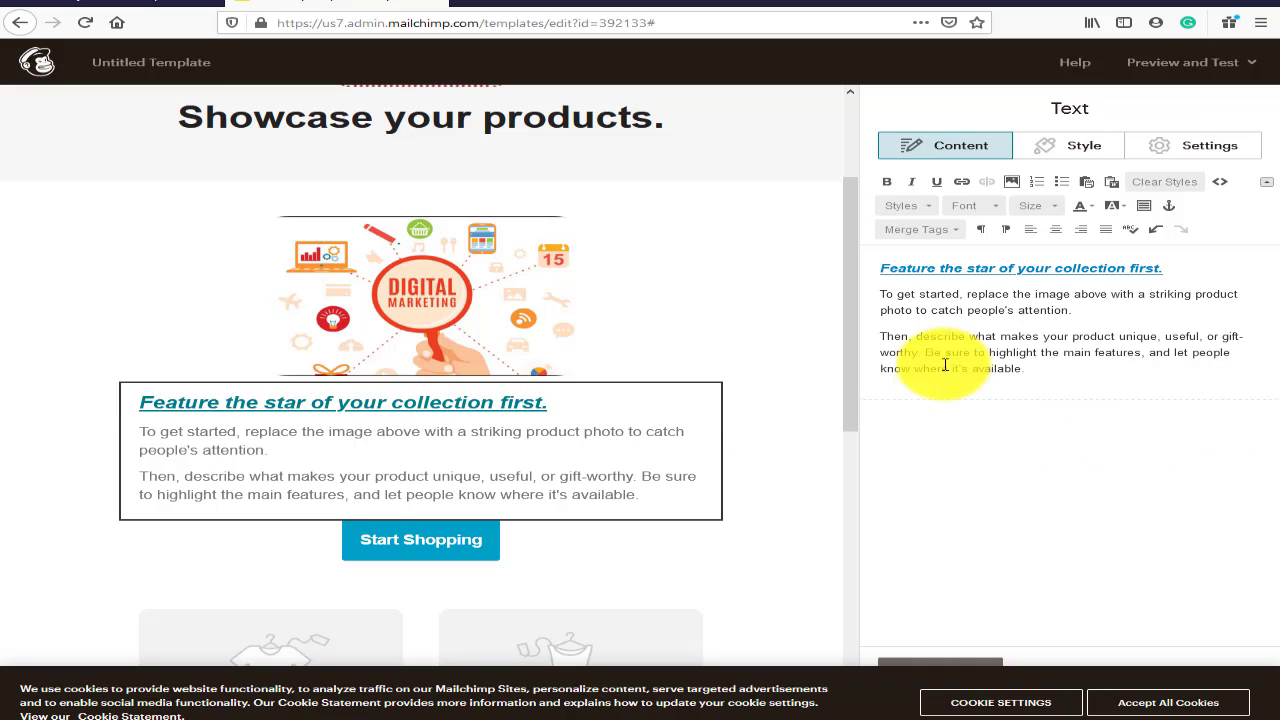
Step: Try font size 24 on the two body paragraphs under the linked heading, and settle on size 21
{"action": "left_click_drag", "start_coordinate": [1060, 370], "coordinate": [817, 286]}
{"action": "left_click", "coordinate": [1035, 206]}
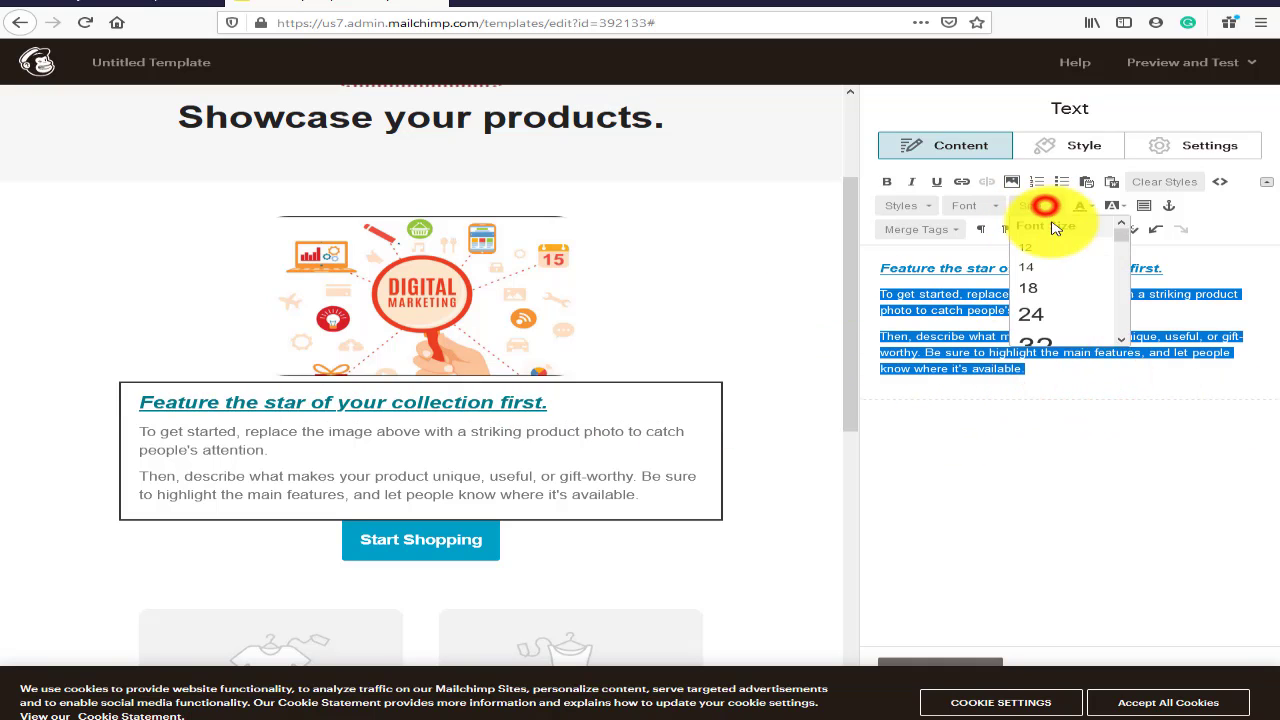
{"action": "left_click", "coordinate": [1030, 315]}
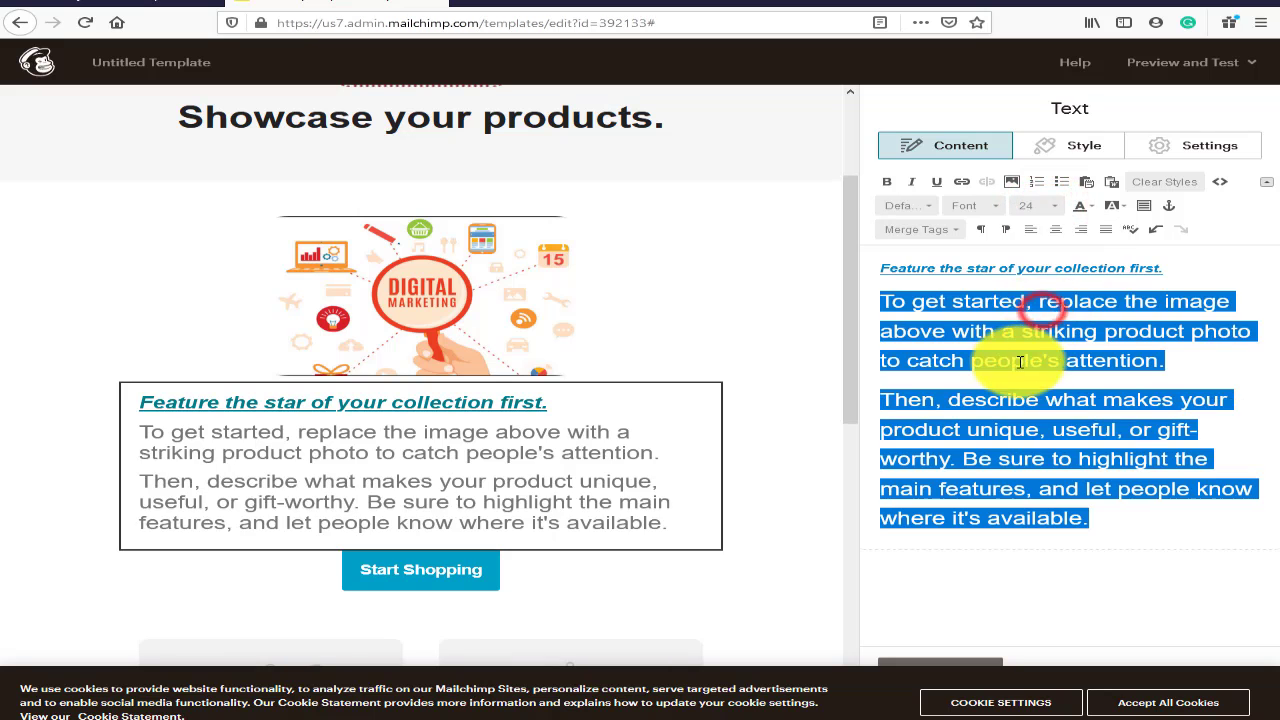
{"action": "left_click", "coordinate": [1049, 206]}
{"action": "left_click", "coordinate": [1043, 248]}
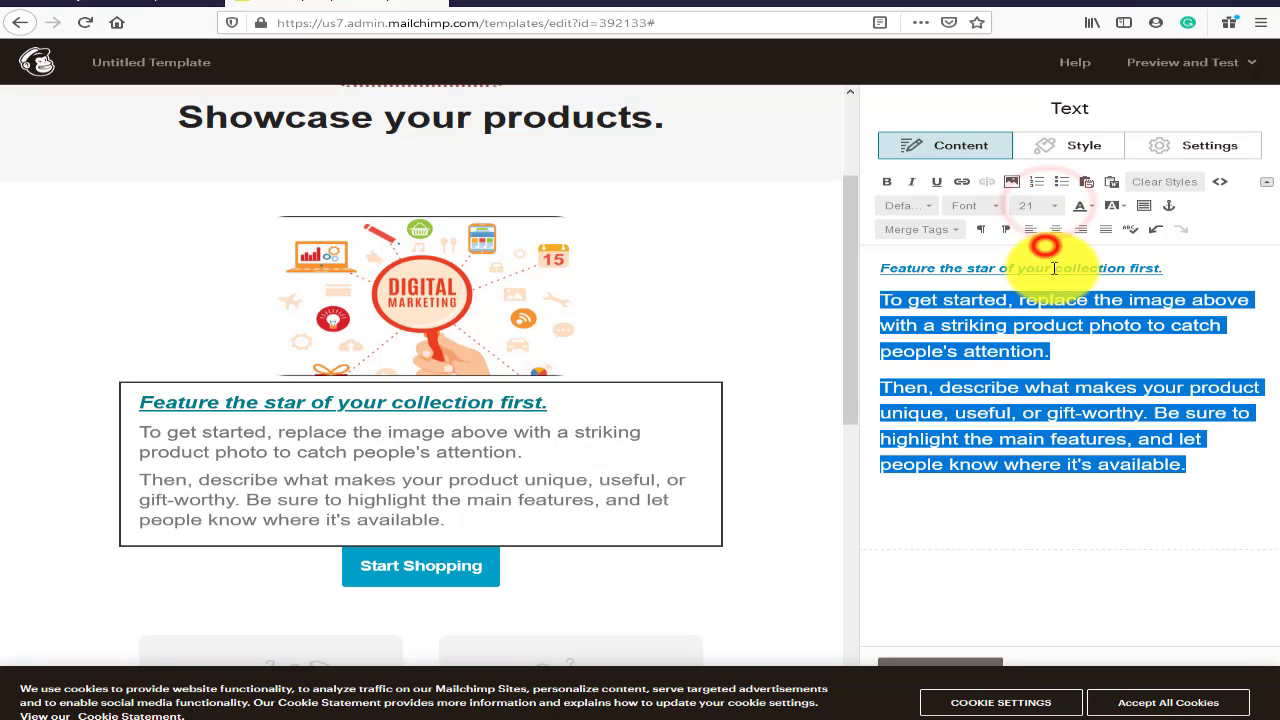
Step: Choose the Playfair Display font within the second body paragraph and look through the available block styles
{"action": "left_click", "coordinate": [1000, 387]}
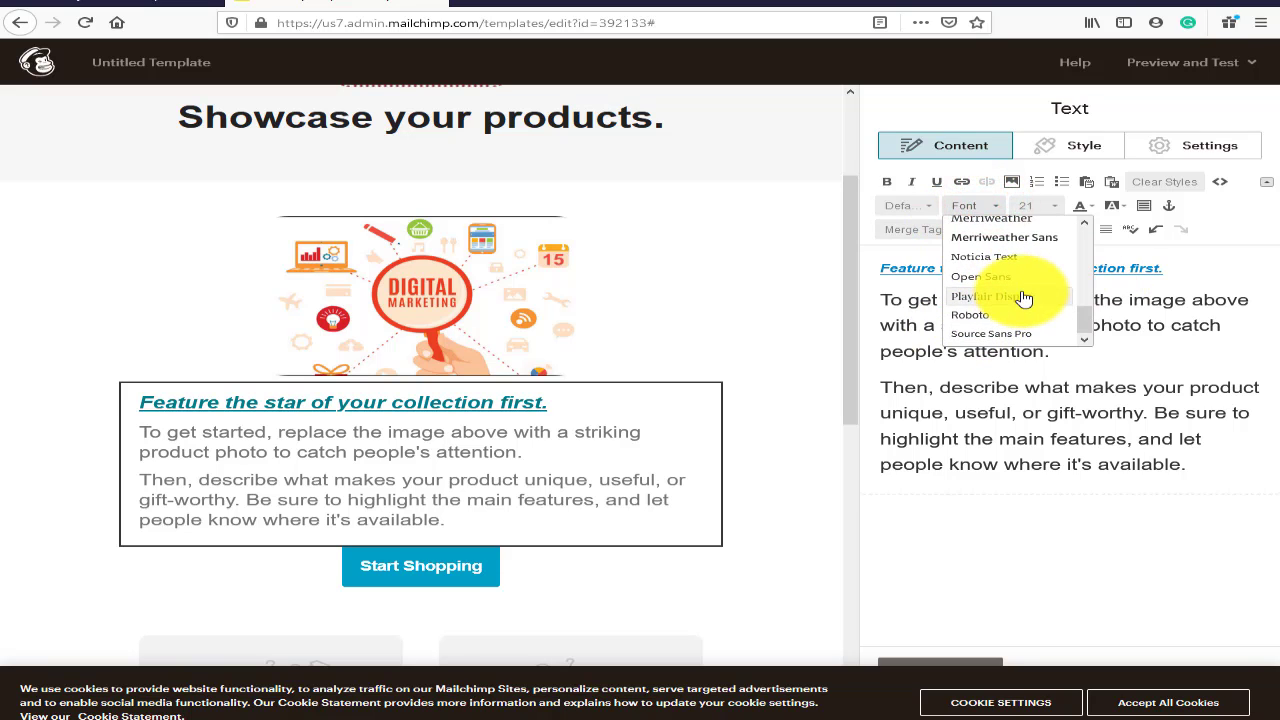
{"action": "left_click", "coordinate": [1024, 298]}
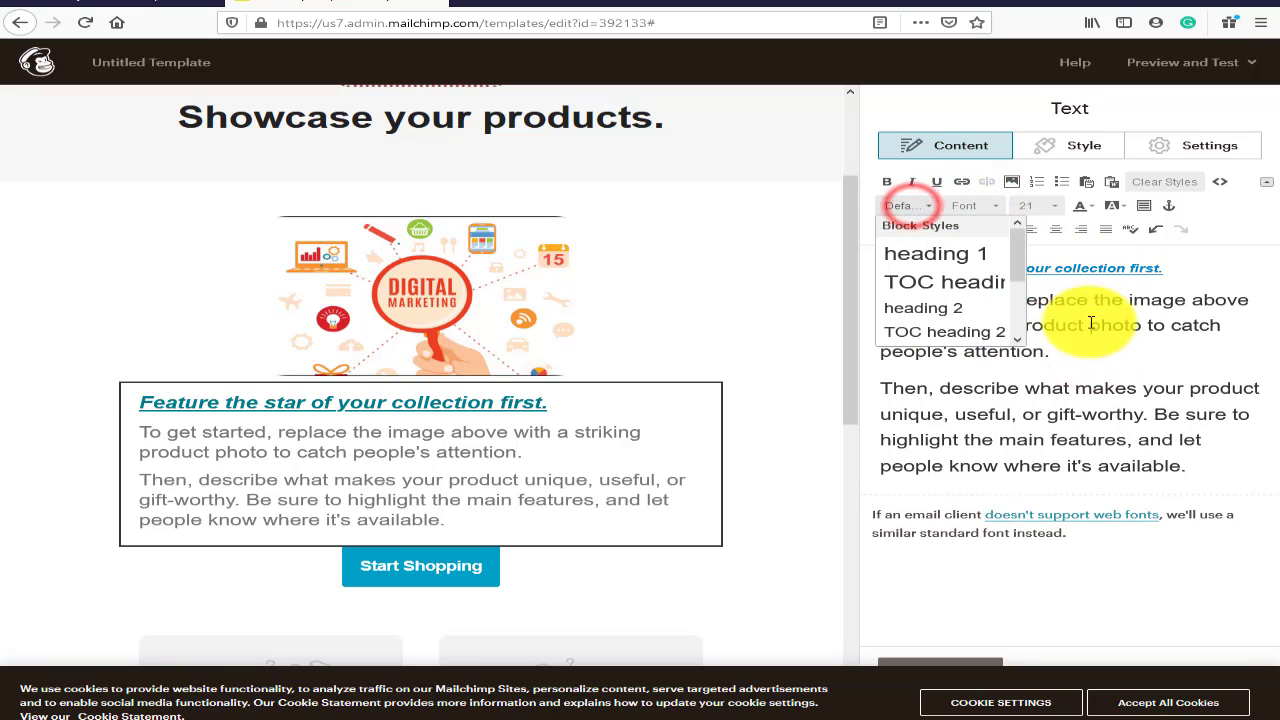
{"action": "left_click", "coordinate": [1087, 359]}
{"action": "left_click", "coordinate": [923, 206]}
{"action": "left_click", "coordinate": [1051, 391]}
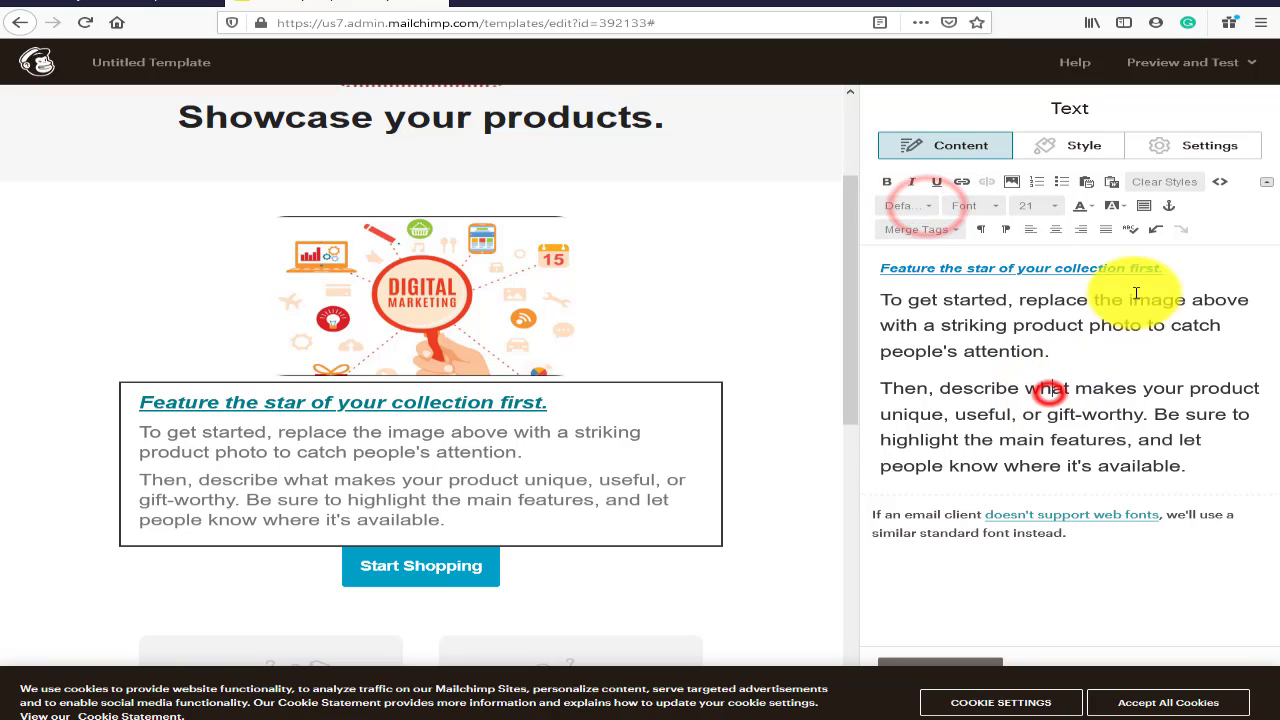
Step: Apply the heading 1 block style to the linked heading "Feature the star of your collection first."
{"action": "left_click_drag", "start_coordinate": [1188, 270], "coordinate": [855, 268]}
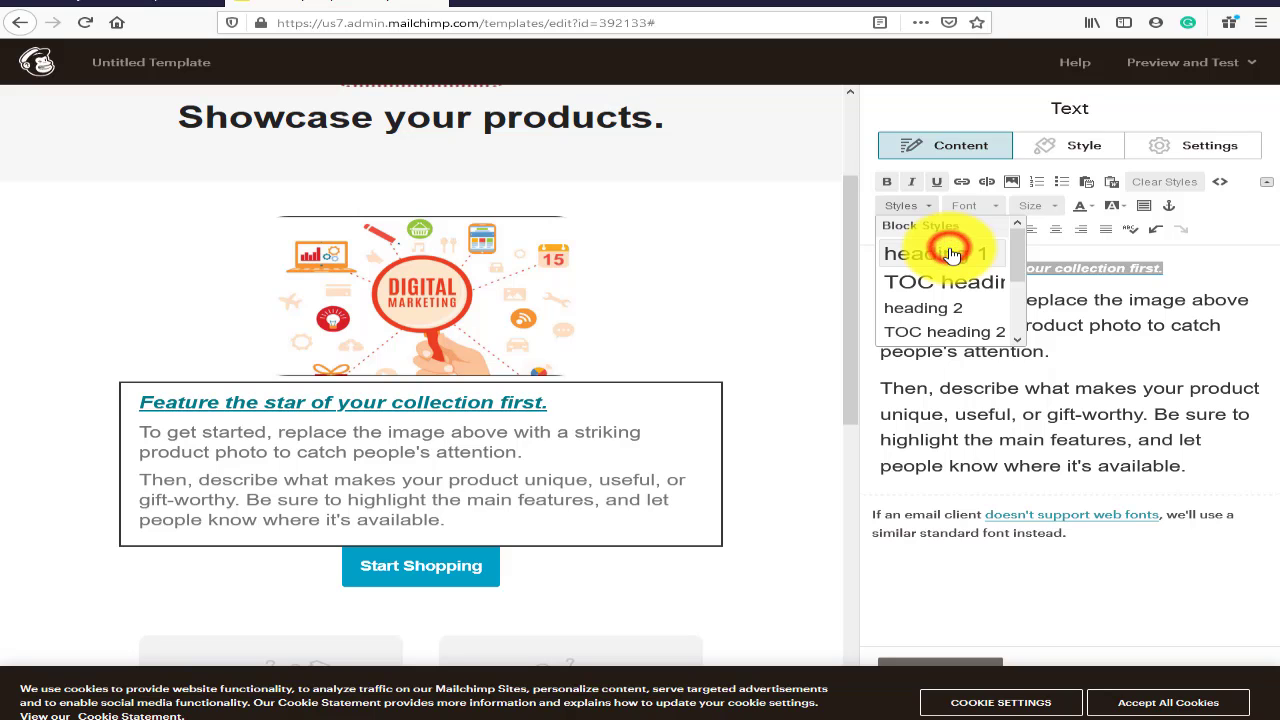
{"action": "left_click", "coordinate": [967, 253]}
{"action": "left_click", "coordinate": [1066, 298]}
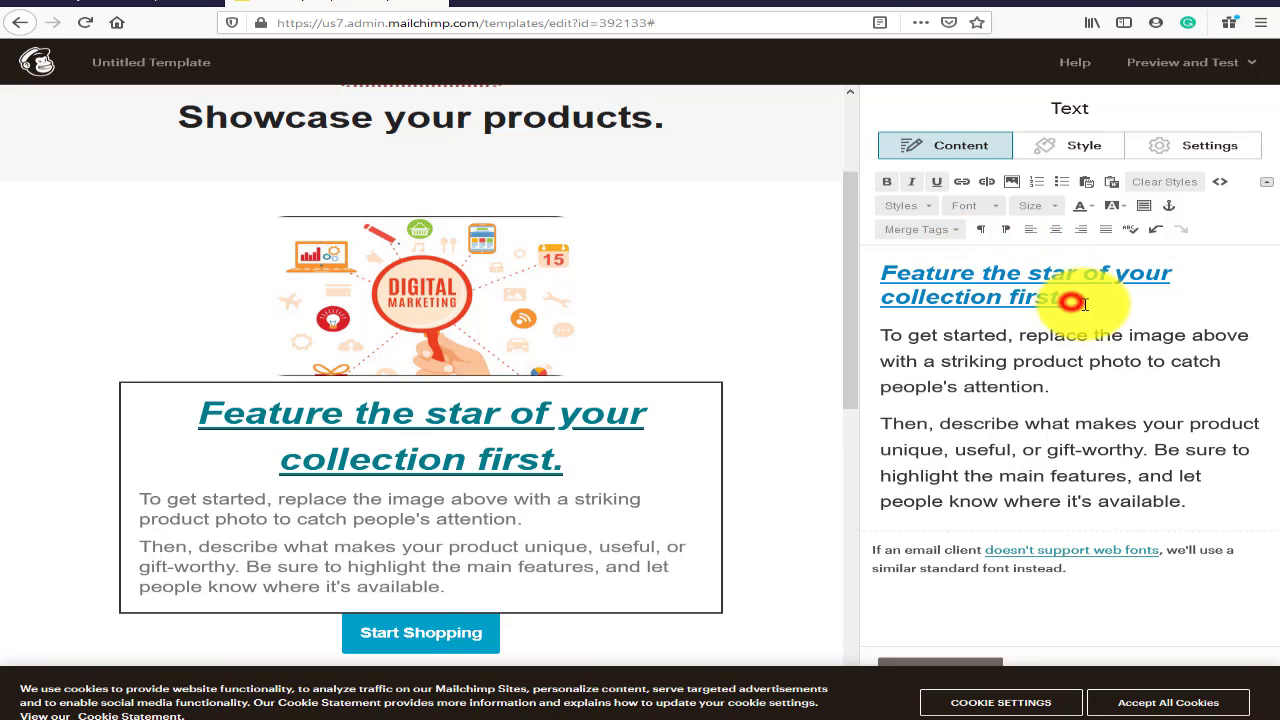
{"action": "left_click", "coordinate": [1059, 384]}
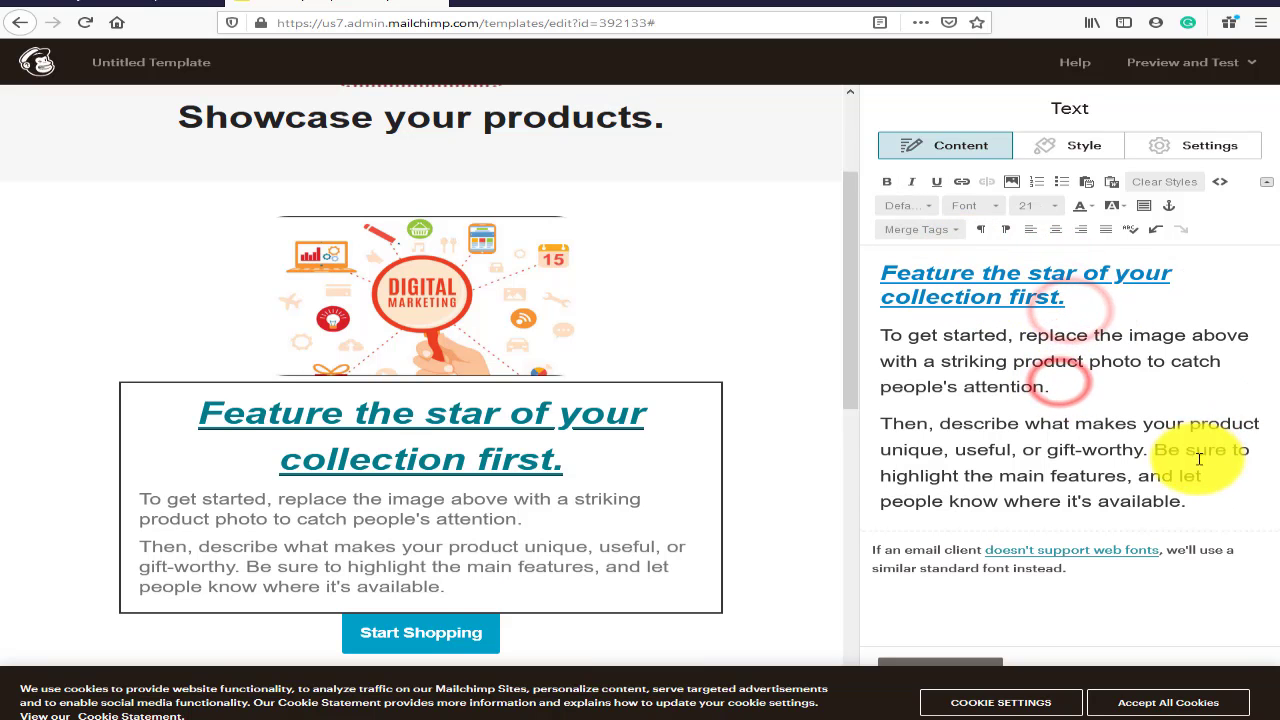
{"action": "left_click_drag", "start_coordinate": [1072, 382], "coordinate": [918, 334]}
{"action": "left_click", "coordinate": [1003, 361]}
{"action": "left_click", "coordinate": [918, 203]}
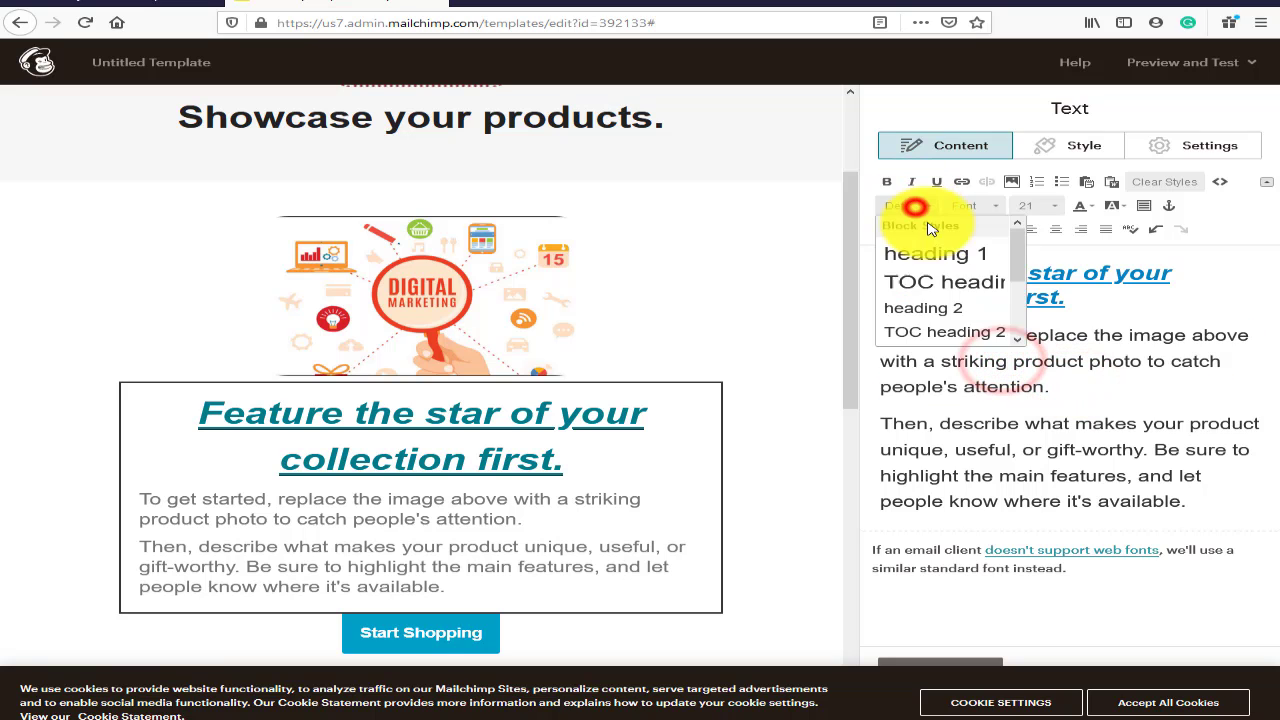
{"action": "scroll", "coordinate": [943, 286], "scroll_direction": "down", "scroll_amount": 2}
{"action": "left_click", "coordinate": [1007, 389]}
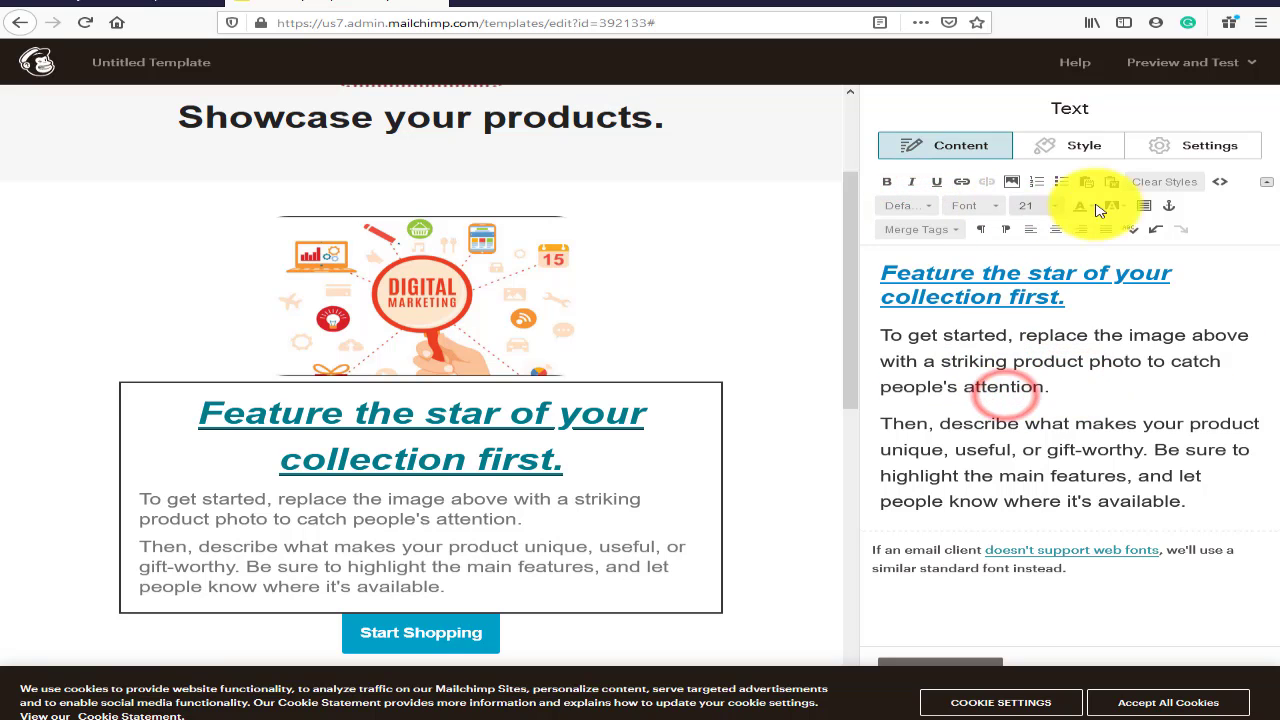
Step: Set the font size in the text block's style settings to 11px, leaving the font not specified
{"action": "left_click", "coordinate": [1078, 145]}
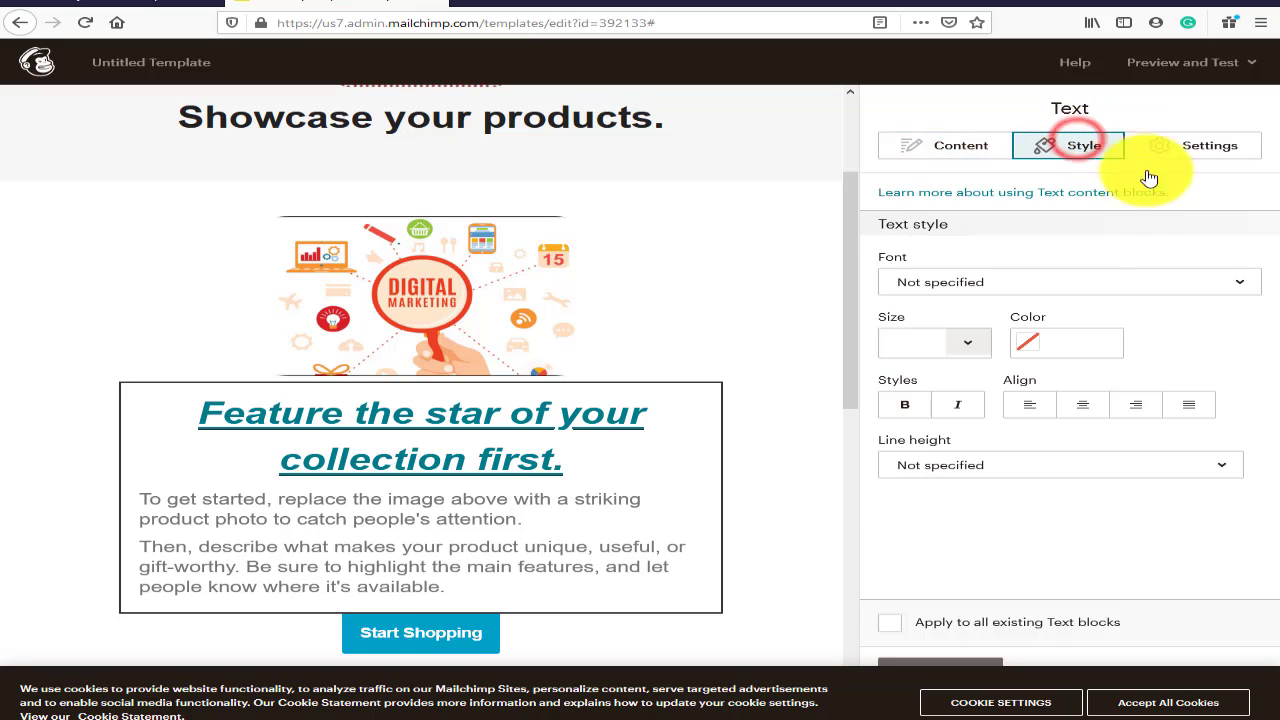
{"action": "left_click", "coordinate": [980, 284]}
{"action": "left_click", "coordinate": [1079, 251]}
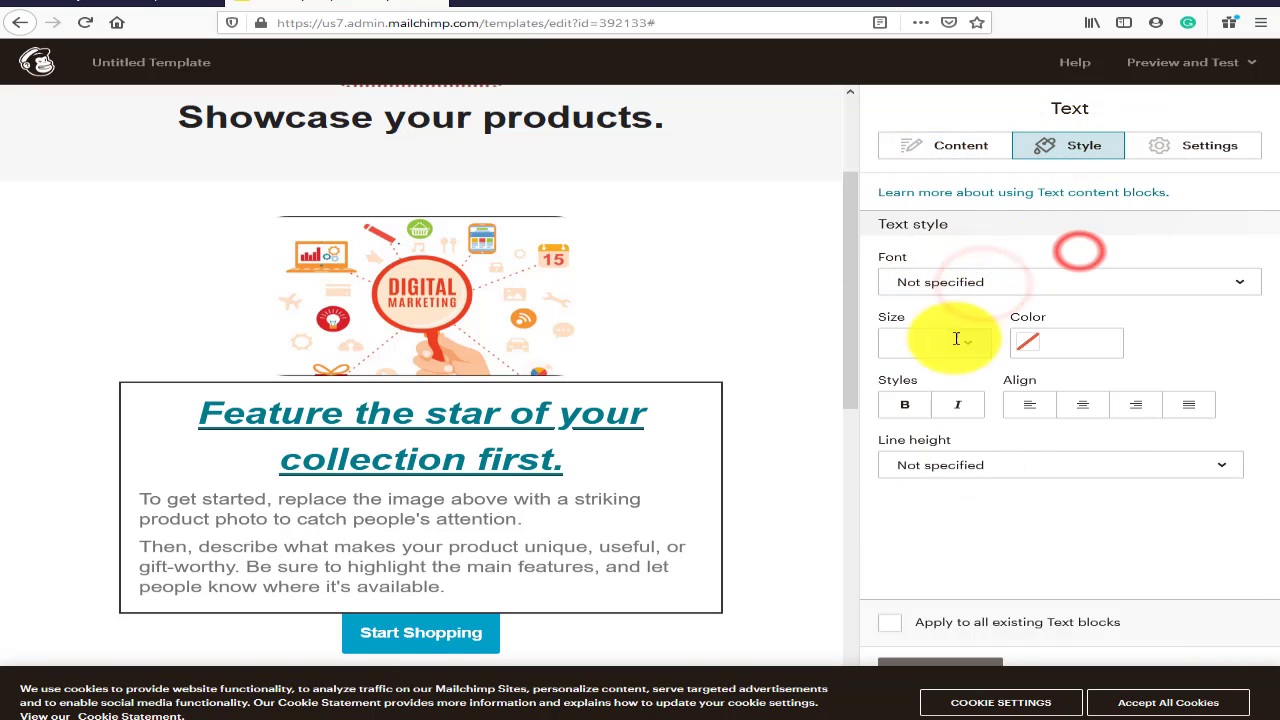
{"action": "left_click", "coordinate": [980, 340]}
{"action": "left_click", "coordinate": [924, 445]}
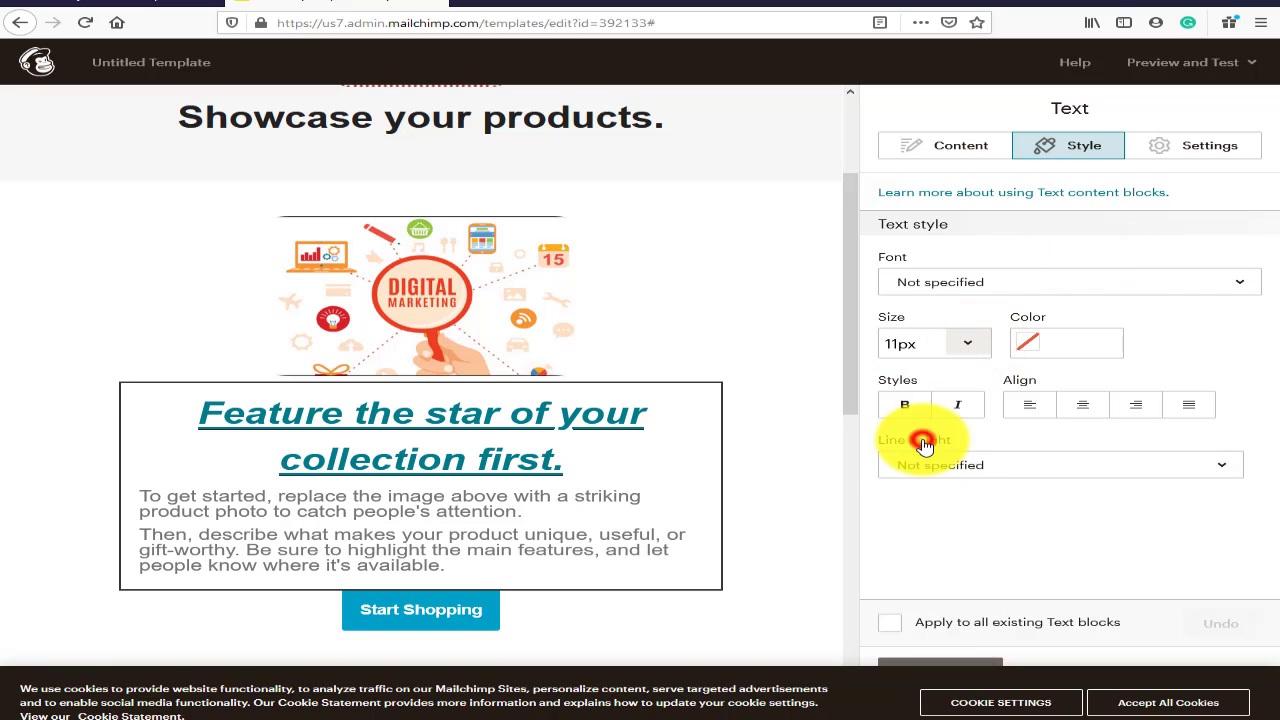
Step: Choose the dark teal text color #1c4441 for the text block
{"action": "left_click", "coordinate": [1015, 345]}
{"action": "left_click", "coordinate": [1099, 397]}
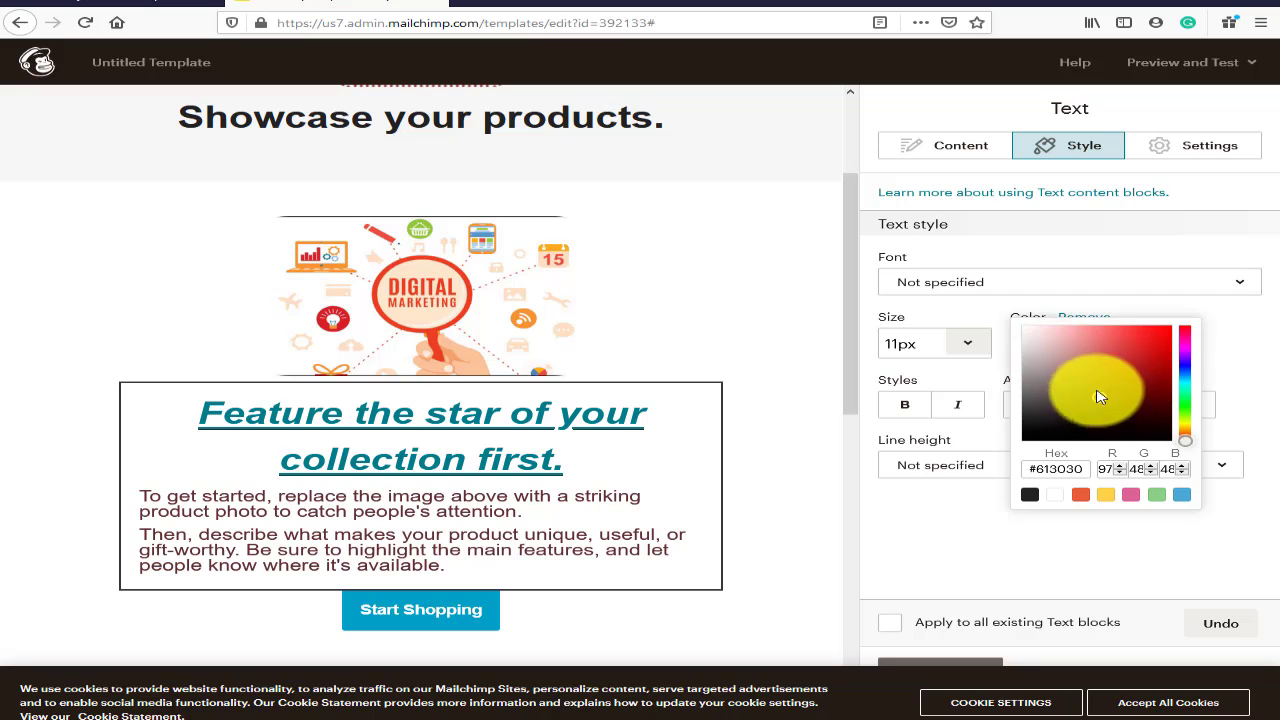
{"action": "left_click_drag", "start_coordinate": [1146, 358], "coordinate": [1111, 410]}
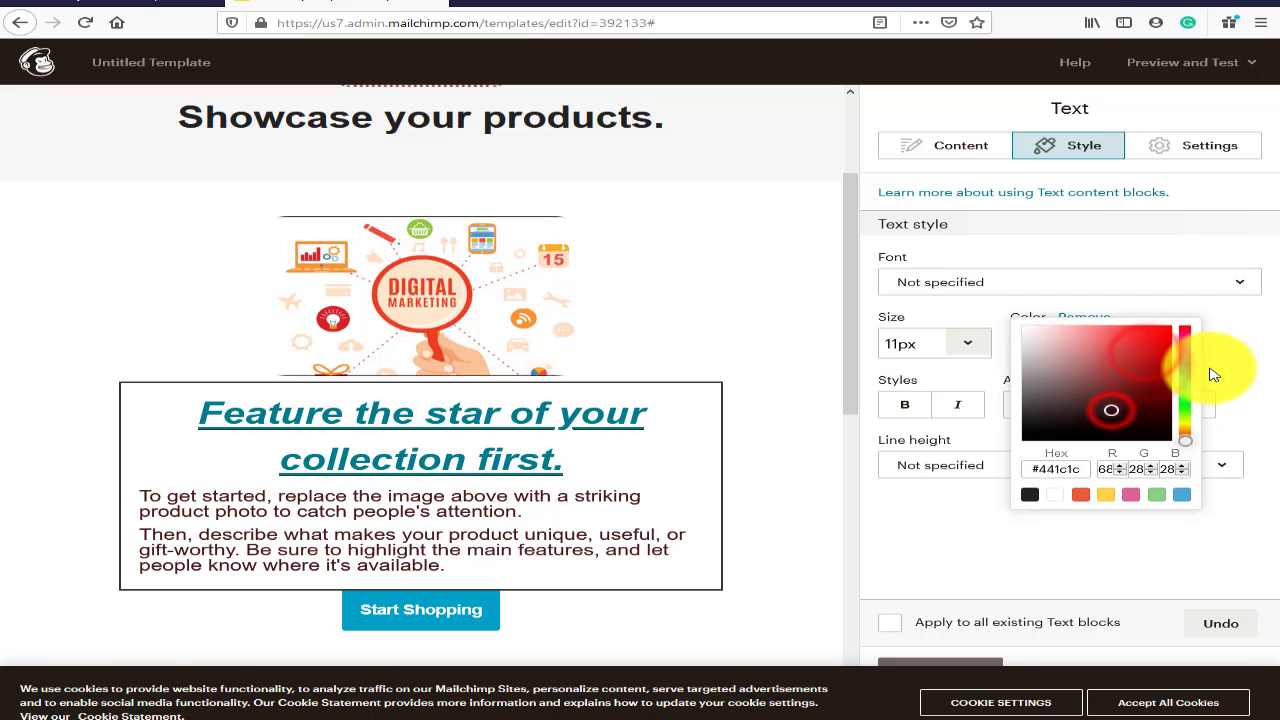
{"action": "left_click", "coordinate": [1192, 390]}
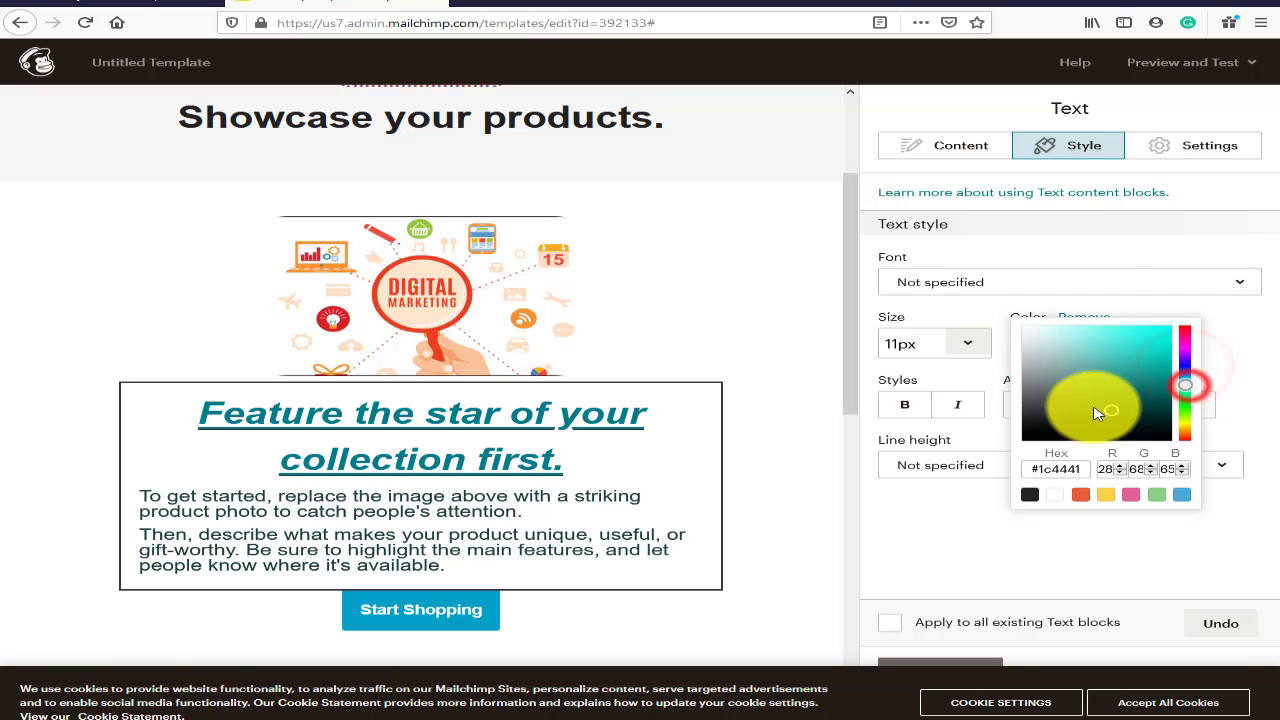
{"action": "left_click", "coordinate": [1090, 280]}
{"action": "left_click", "coordinate": [1118, 270]}
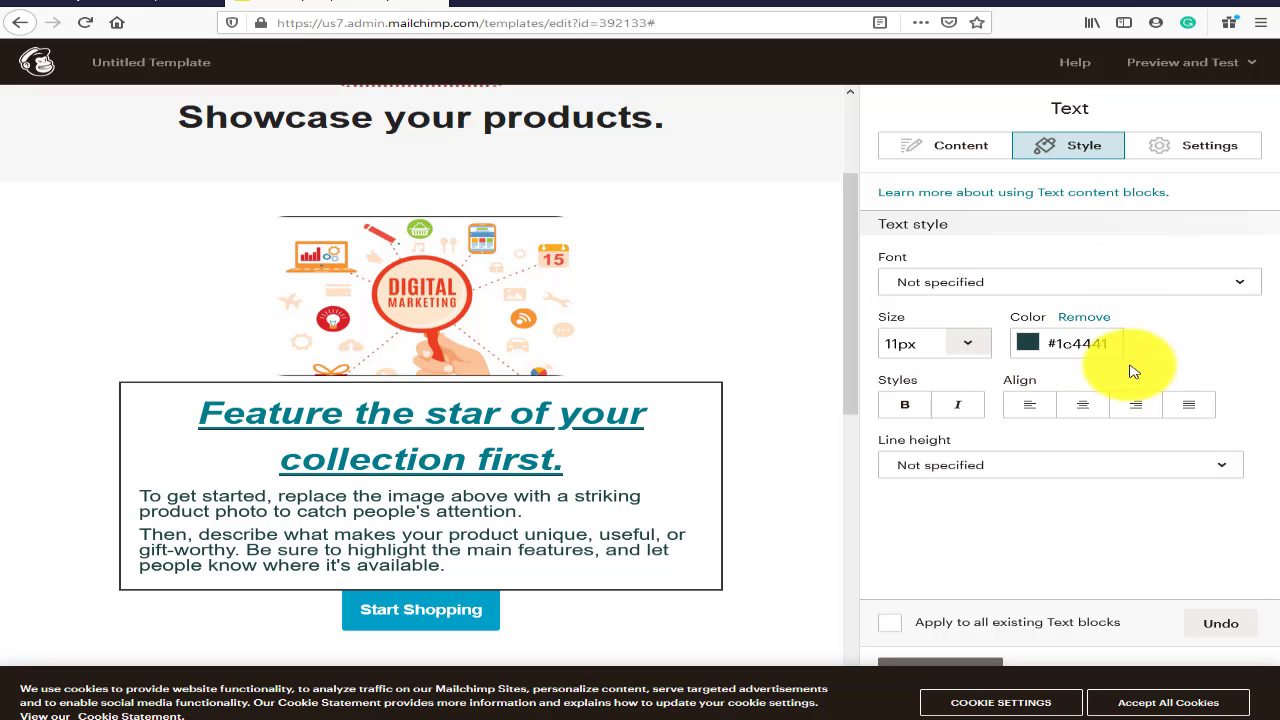
Step: Try bold and italic on the text block's body text, and turn both off again
{"action": "left_click", "coordinate": [906, 405]}
{"action": "left_click", "coordinate": [960, 403]}
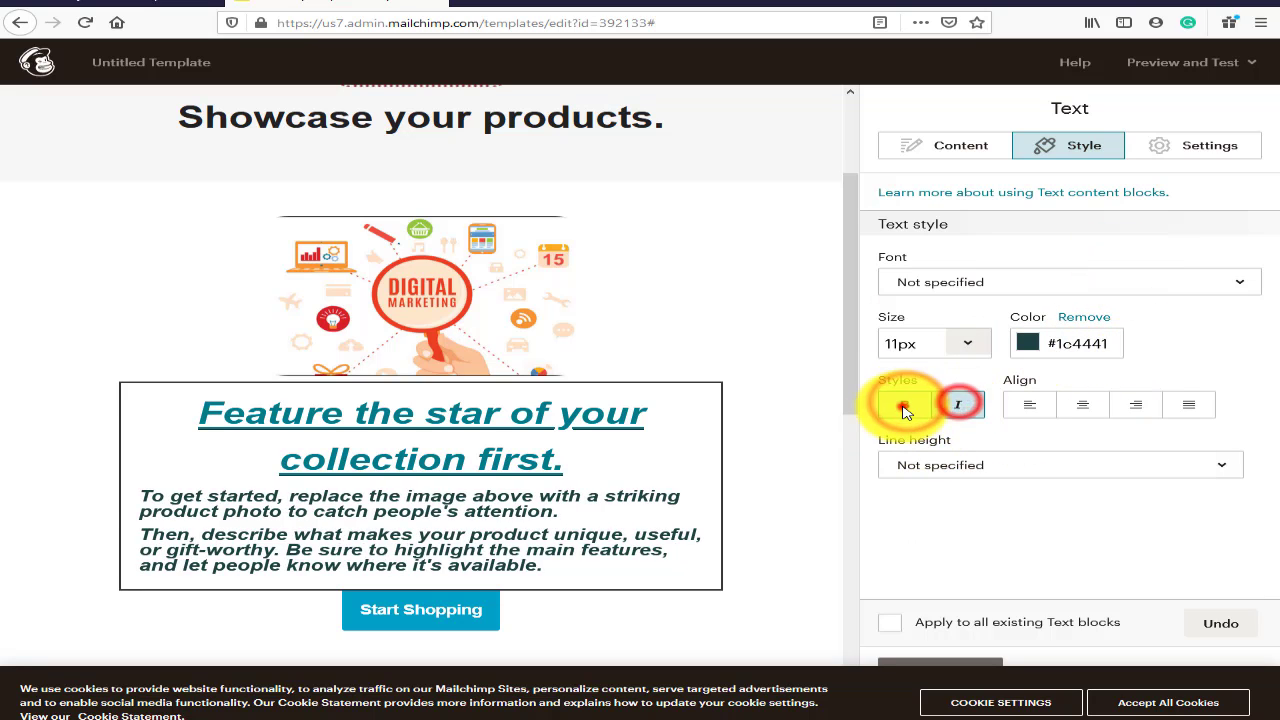
{"action": "left_click", "coordinate": [895, 403]}
{"action": "left_click", "coordinate": [970, 405]}
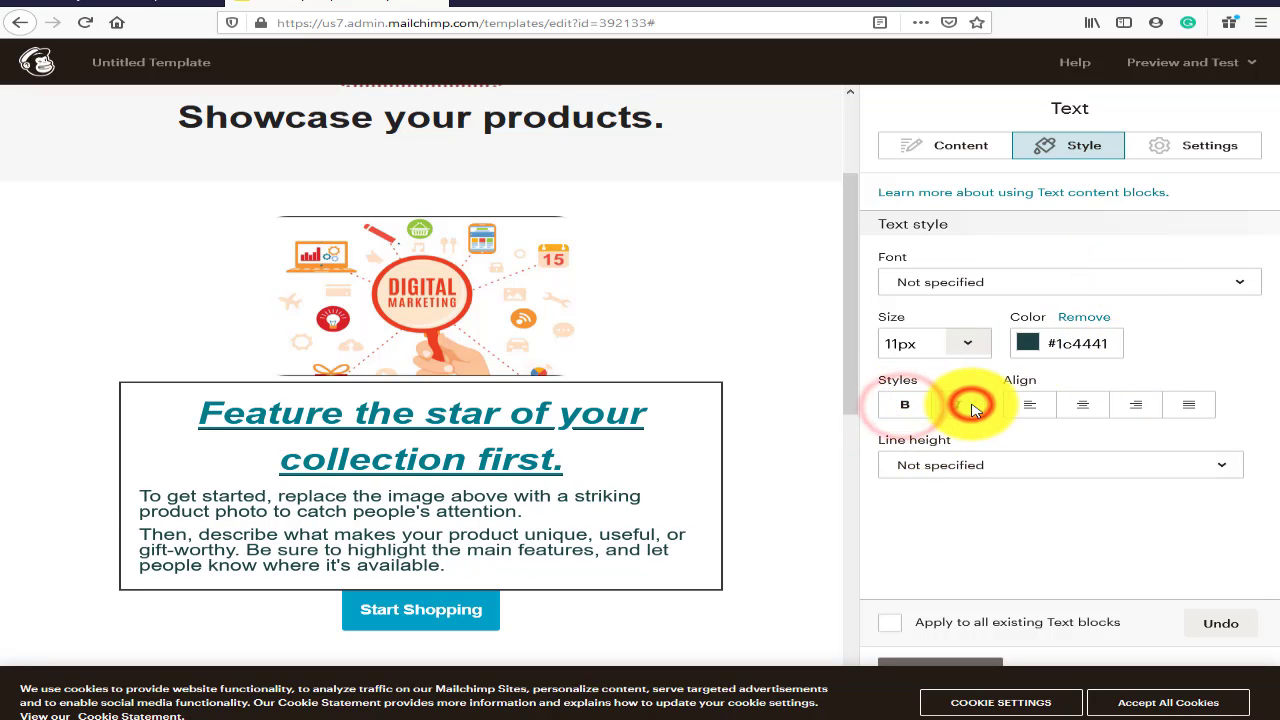
Step: Try justified and centered alignment for the text block, and settle on left alignment
{"action": "left_click", "coordinate": [1186, 405]}
{"action": "left_click", "coordinate": [1093, 405]}
{"action": "left_click", "coordinate": [1031, 404]}
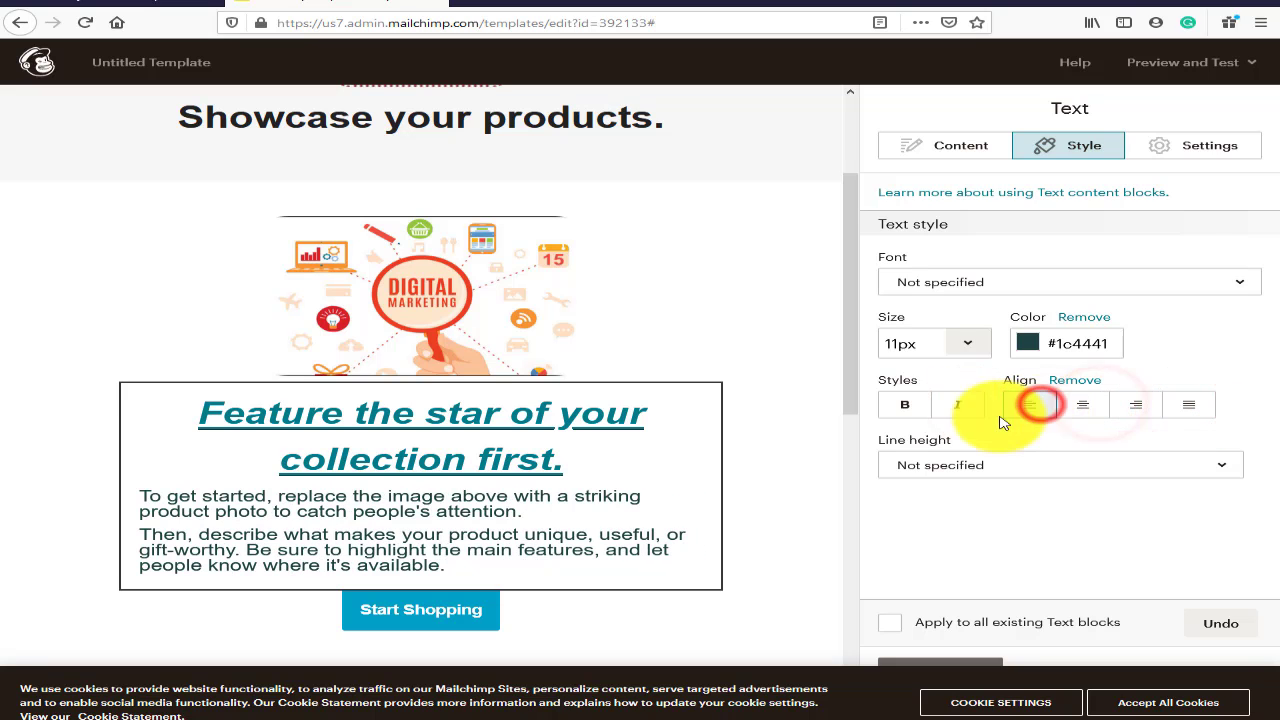
Step: Try the Normal, Slight and 1 1/2 spacing line heights on the text block, and settle on Double space
{"action": "left_click", "coordinate": [971, 466]}
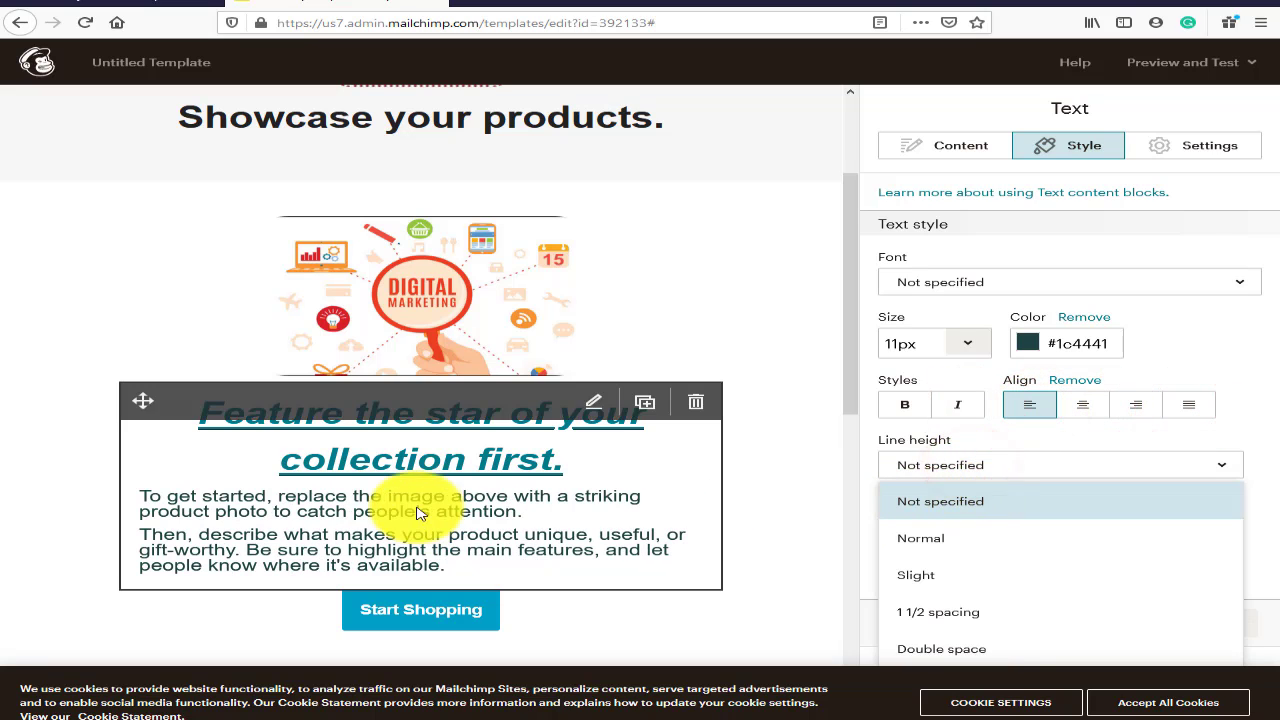
{"action": "left_click", "coordinate": [938, 537]}
{"action": "left_click", "coordinate": [941, 470]}
{"action": "left_click", "coordinate": [935, 575]}
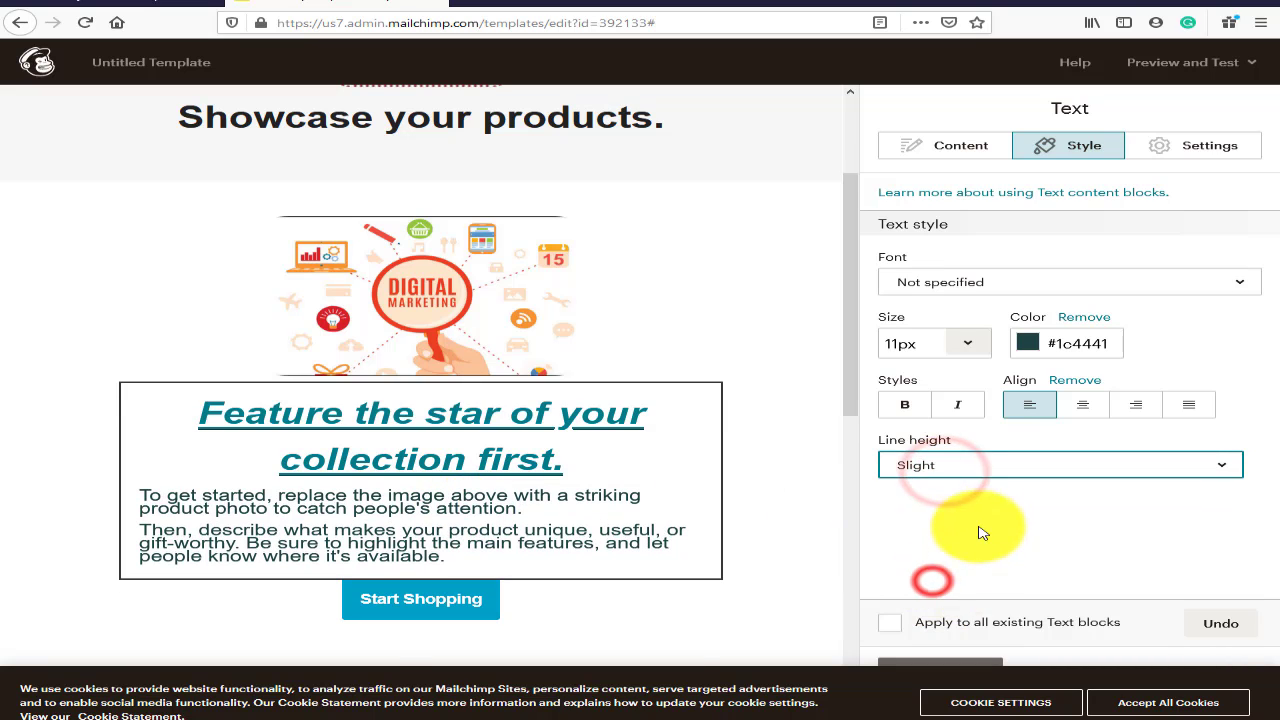
{"action": "left_click", "coordinate": [961, 476]}
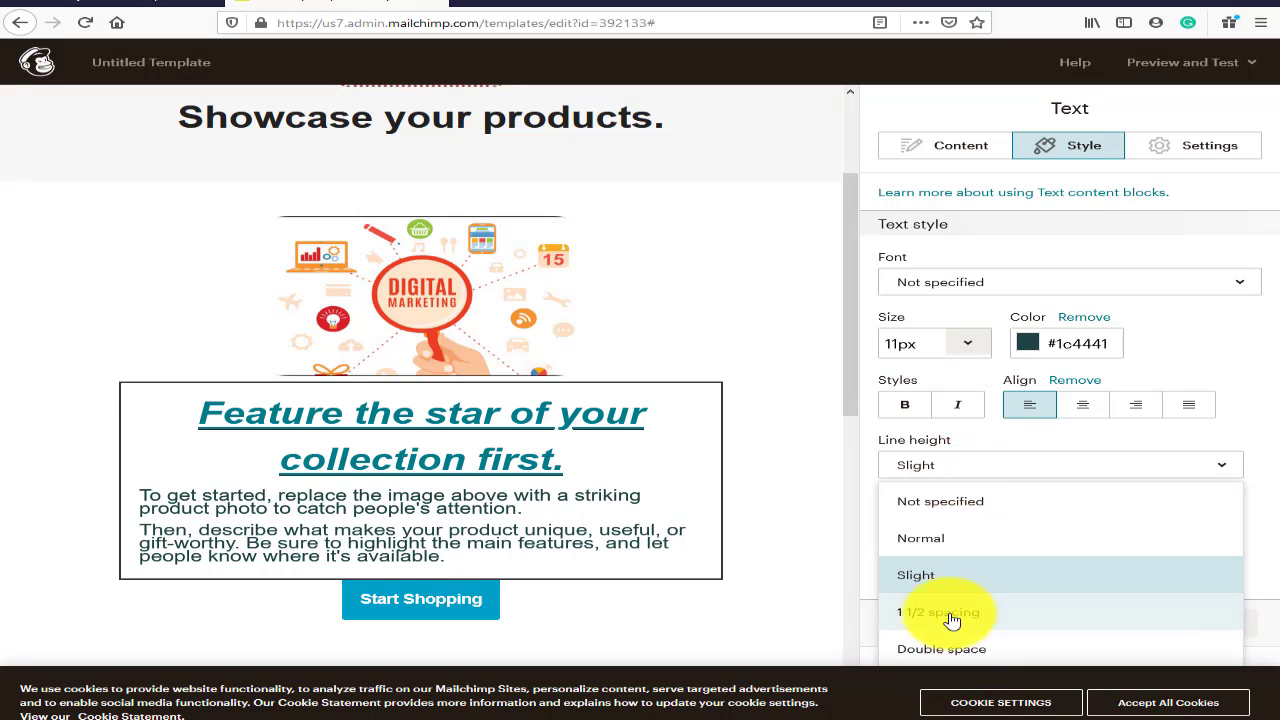
{"action": "left_click", "coordinate": [945, 612]}
{"action": "left_click", "coordinate": [964, 470]}
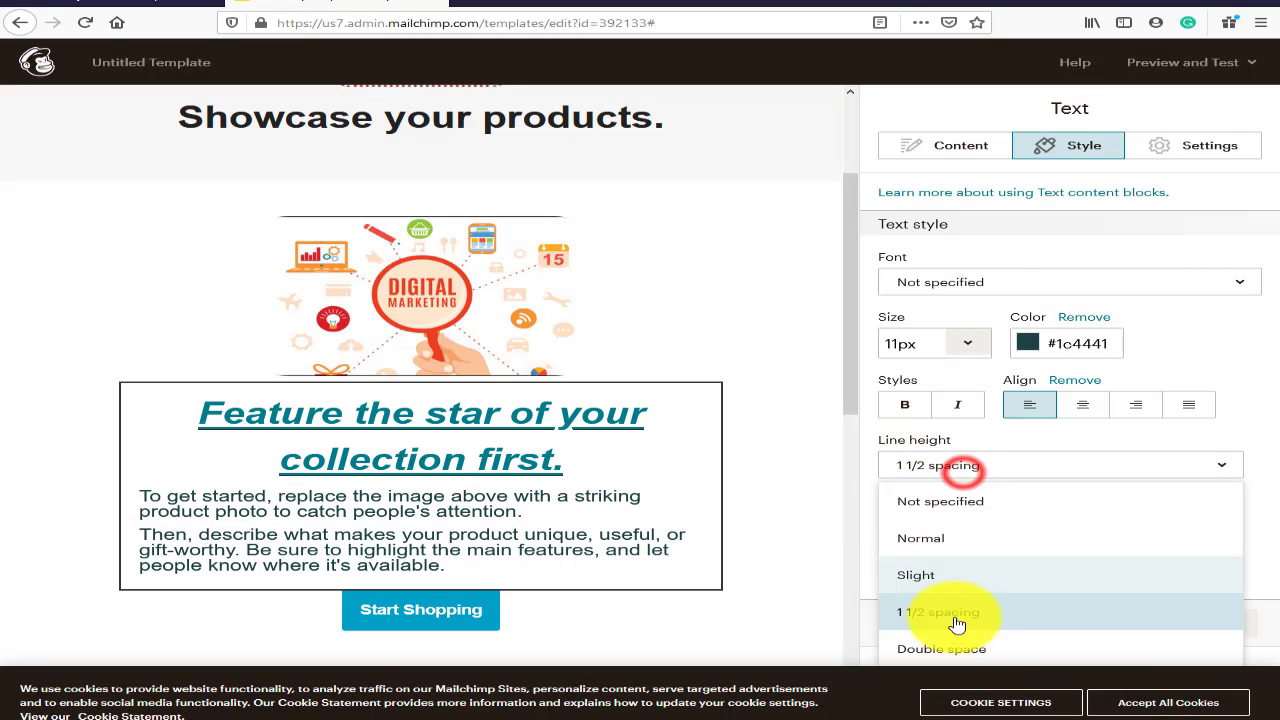
{"action": "left_click", "coordinate": [969, 652]}
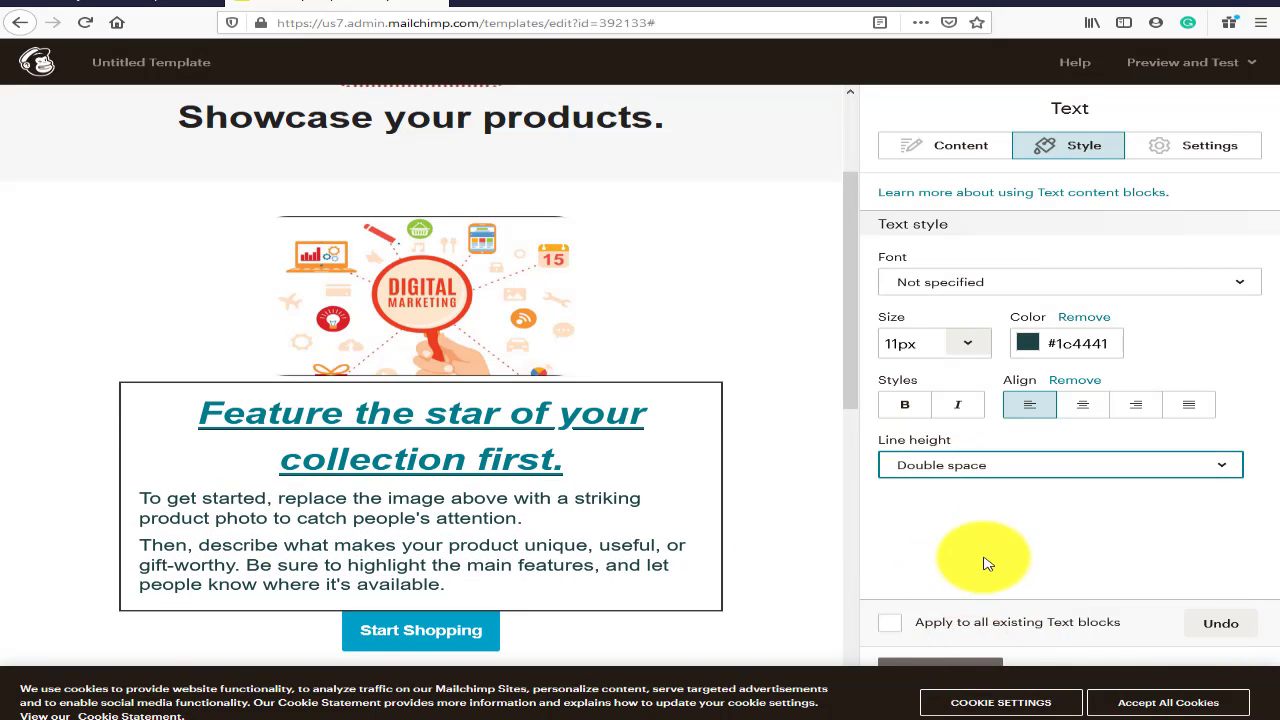
{"action": "left_click", "coordinate": [979, 525]}
Step: Split the text block into 2 columns, compare the column splits, and choose the one with a wide first and narrow second column
{"action": "left_click", "coordinate": [1175, 143]}
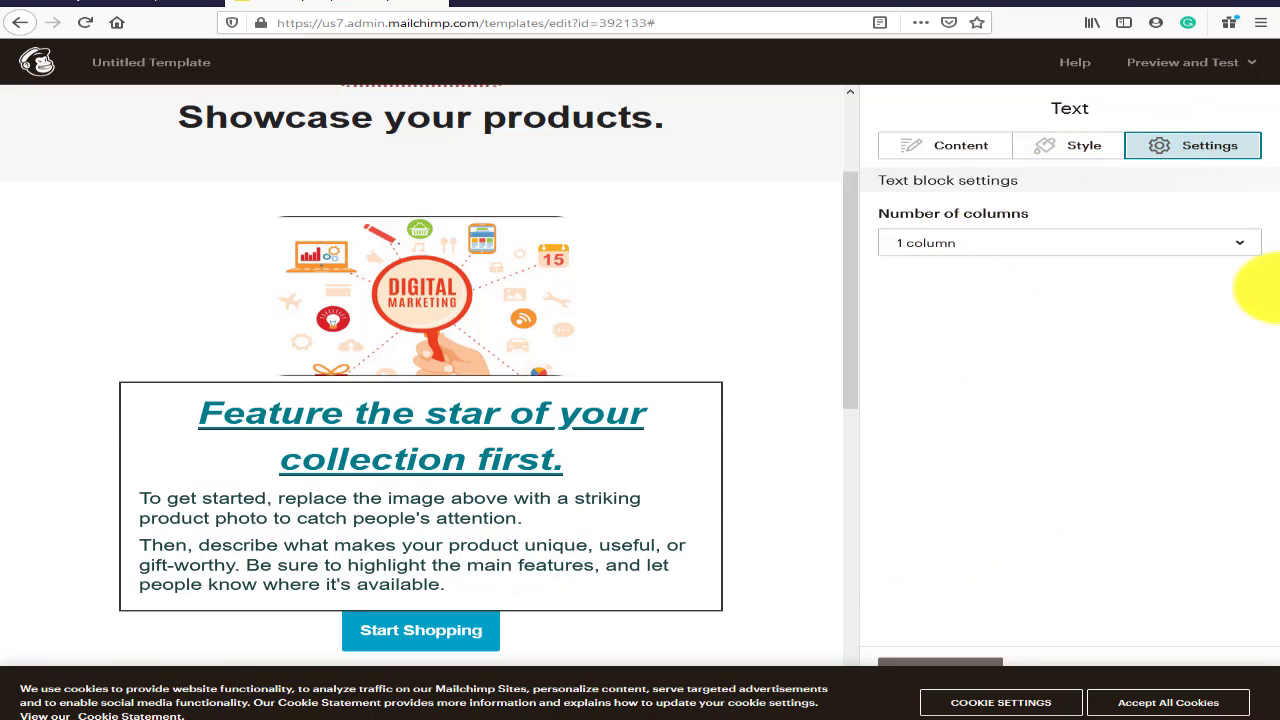
{"action": "left_click", "coordinate": [920, 242]}
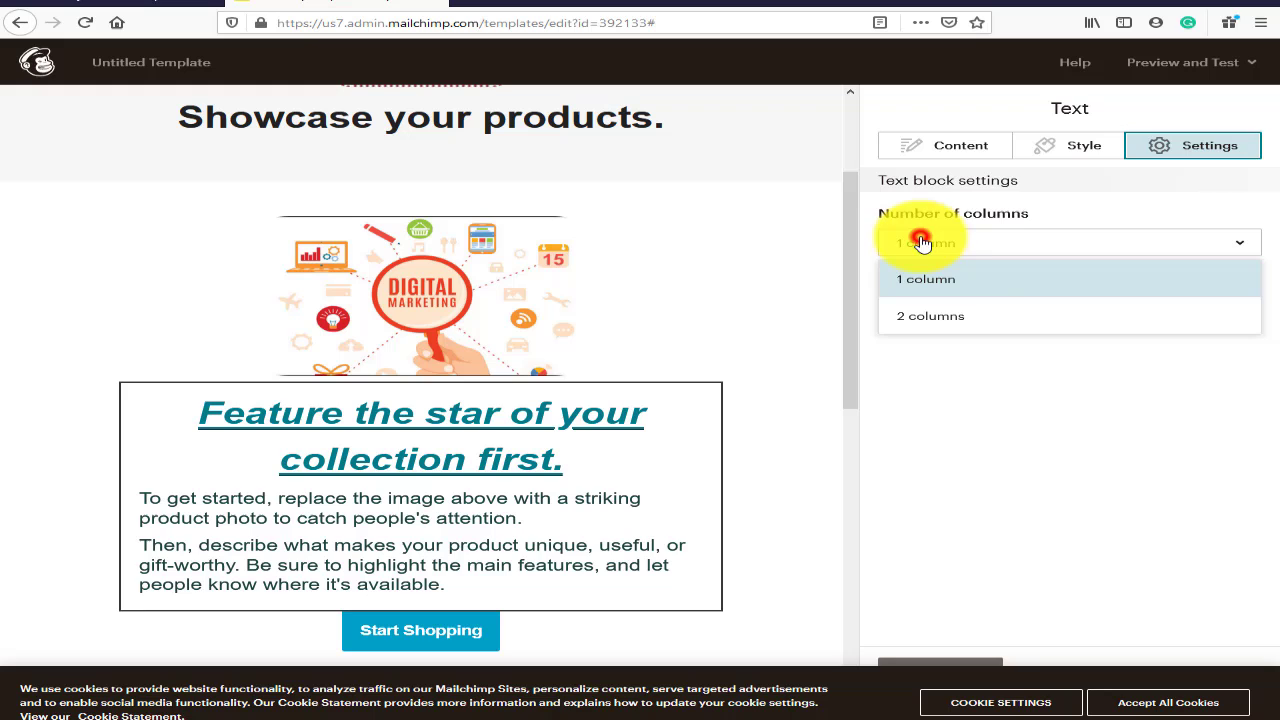
{"action": "left_click", "coordinate": [968, 316]}
{"action": "scroll", "coordinate": [600, 460], "scroll_direction": "down", "scroll_amount": 3}
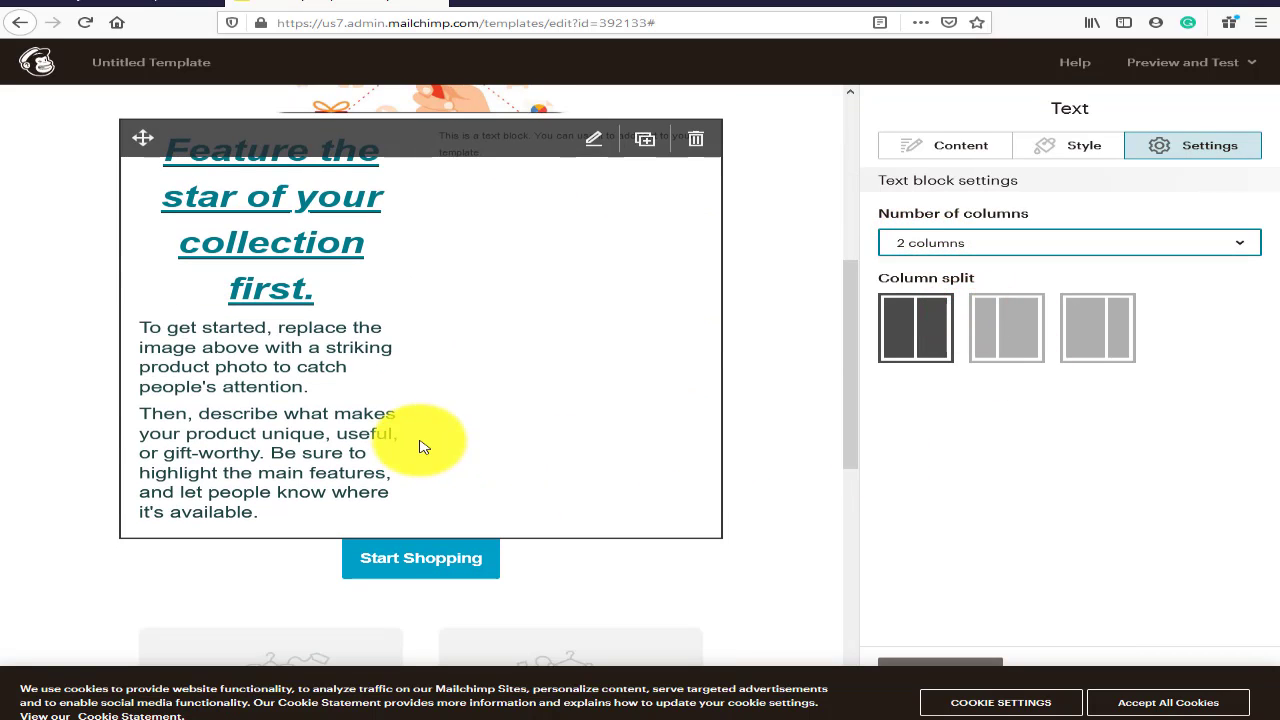
{"action": "left_click", "coordinate": [985, 332]}
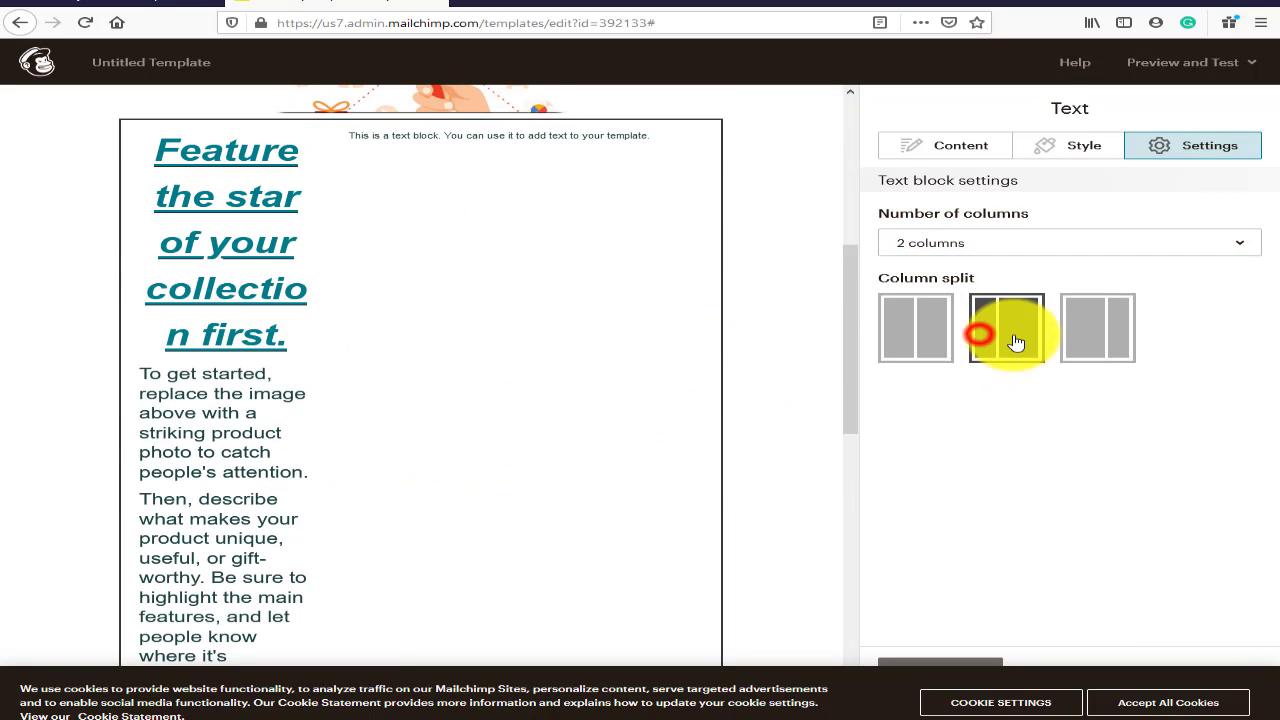
{"action": "left_click", "coordinate": [913, 342]}
{"action": "left_click", "coordinate": [1110, 336]}
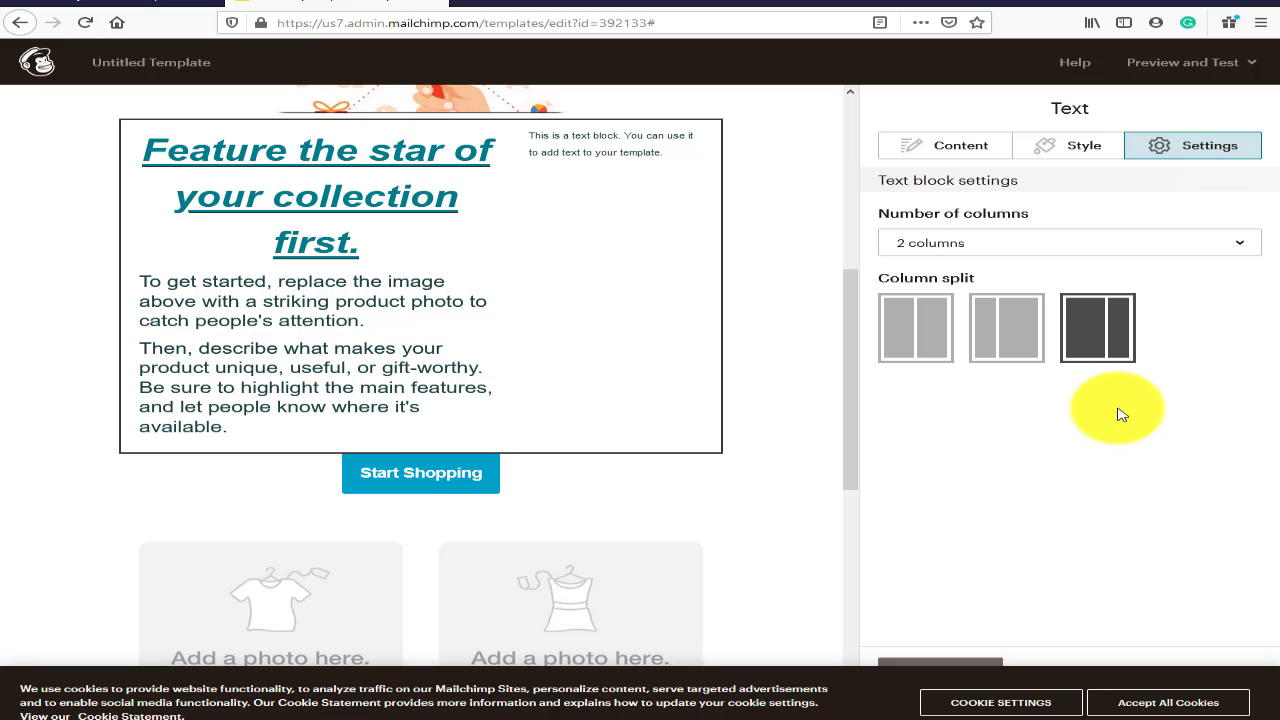
Step: Open the two-column text block's content and review the template from the logo to the photo placeholders below the Start Shopping button
{"action": "left_click", "coordinate": [930, 160]}
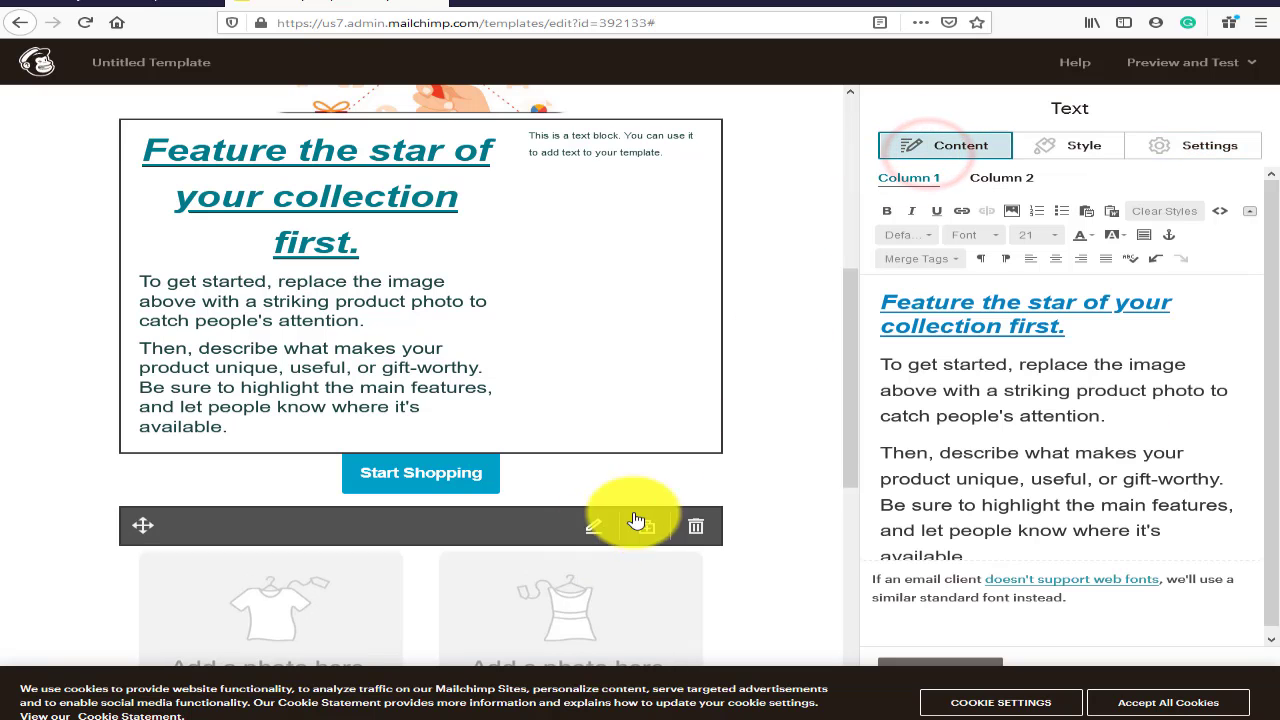
{"action": "left_click", "coordinate": [766, 391]}
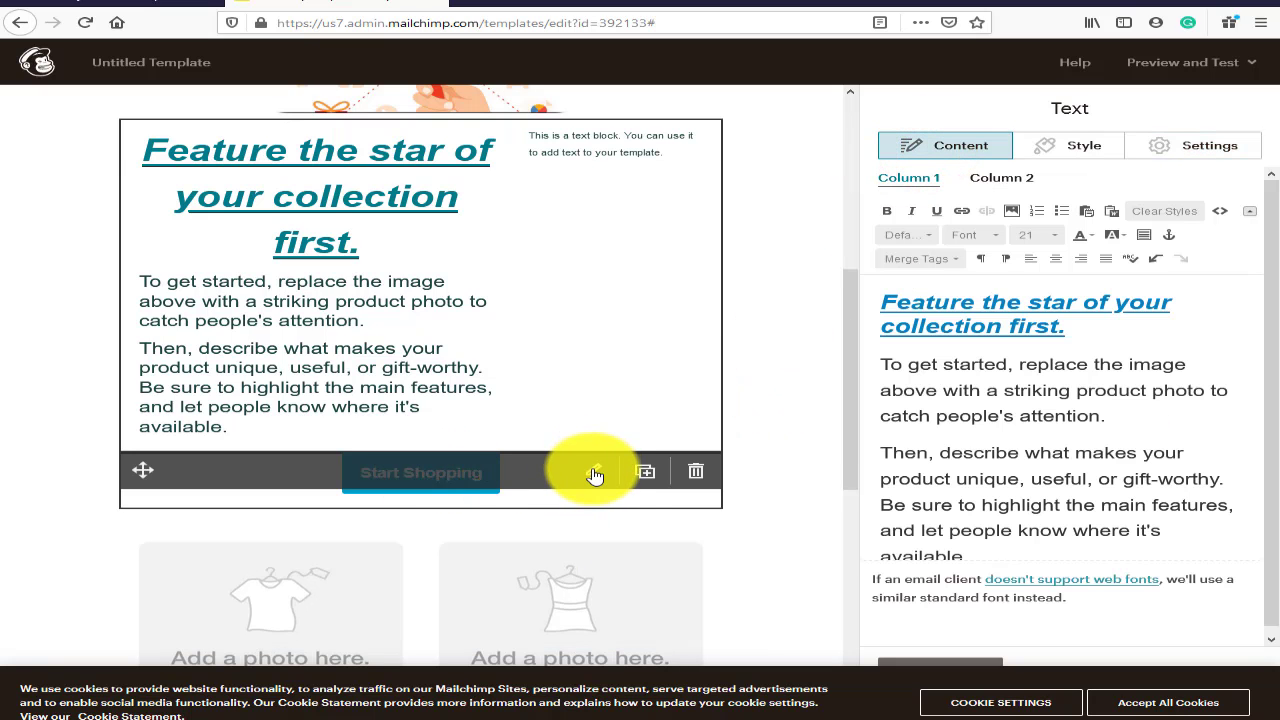
{"action": "left_click", "coordinate": [688, 349]}
{"action": "scroll", "coordinate": [620, 400], "scroll_direction": "up", "scroll_amount": 3}
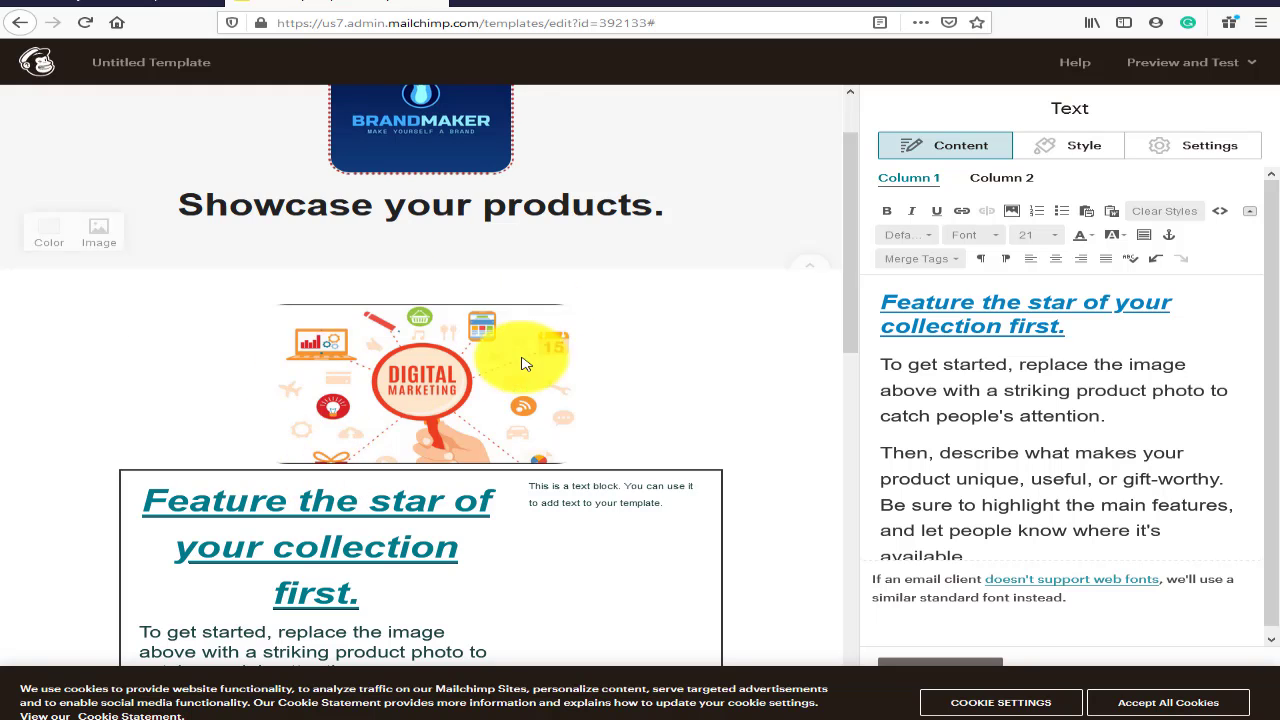
{"action": "scroll", "coordinate": [470, 405], "scroll_direction": "down", "scroll_amount": 3}
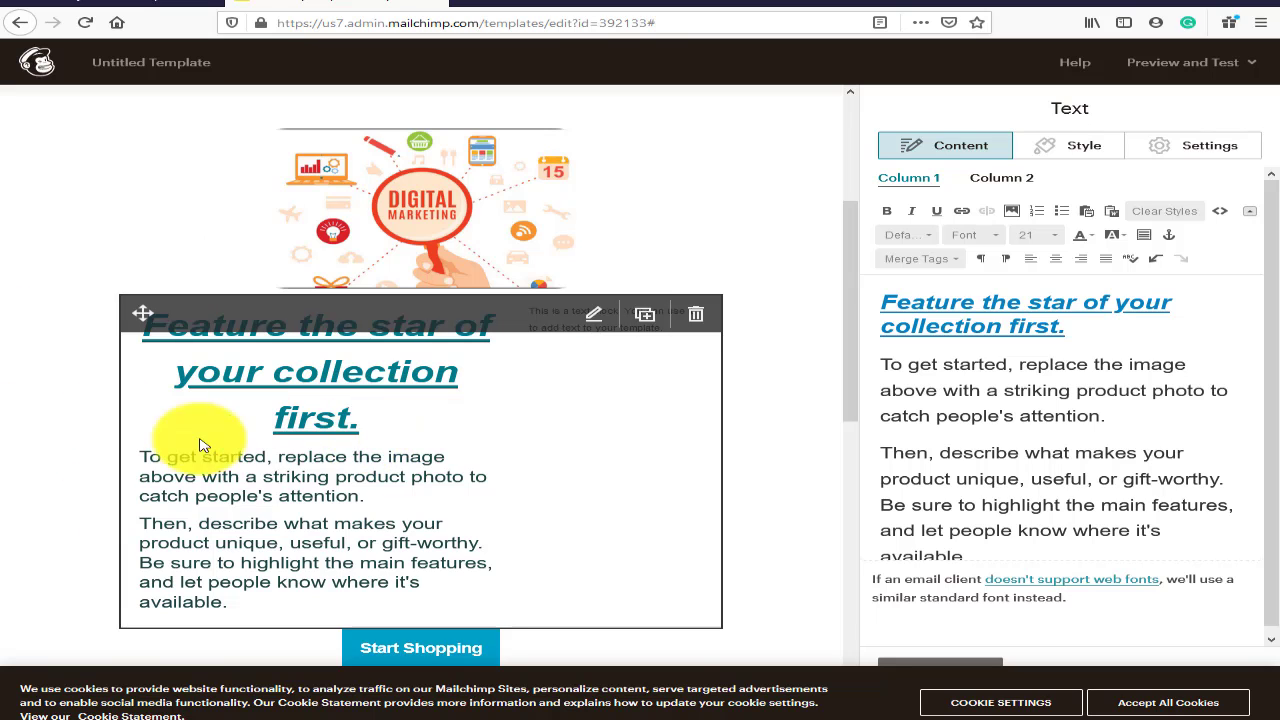
{"action": "scroll", "coordinate": [742, 461], "scroll_direction": "down", "scroll_amount": 3}
{"action": "scroll", "coordinate": [237, 491], "scroll_direction": "down", "scroll_amount": 2}
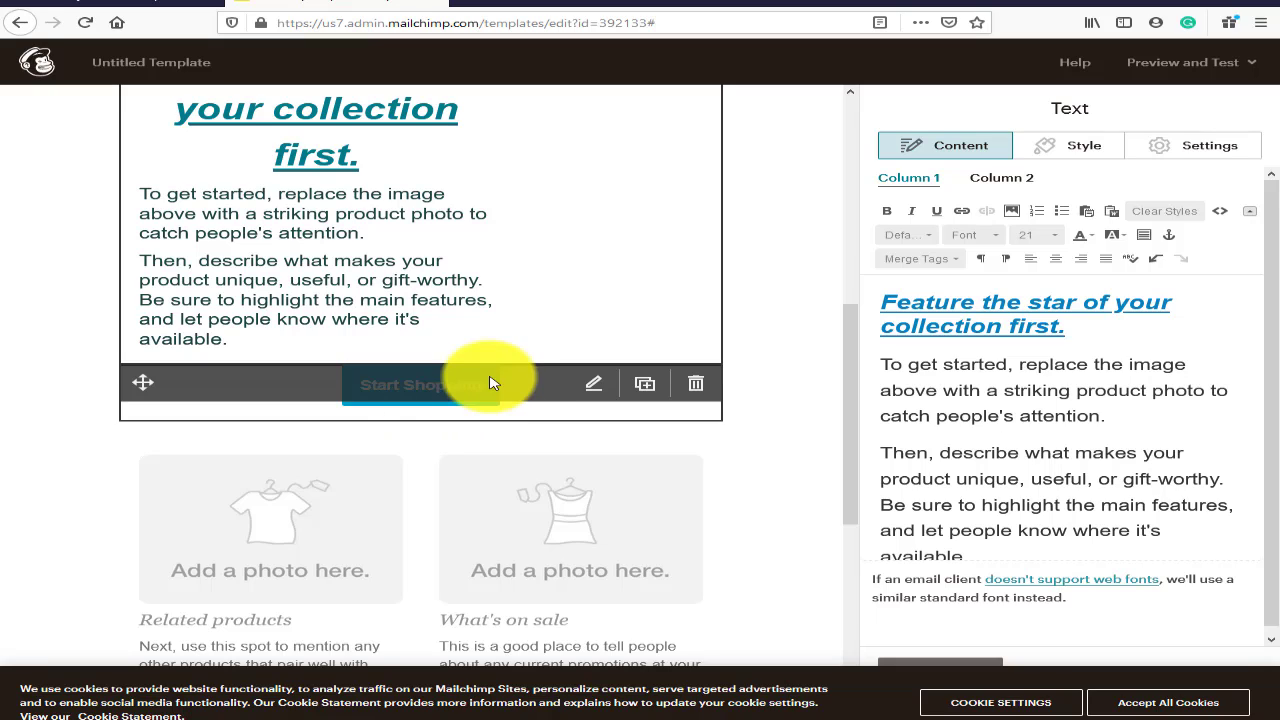
Step: Edit the Start Shopping button block and change its button text to "Shopping"
{"action": "left_click", "coordinate": [595, 385]}
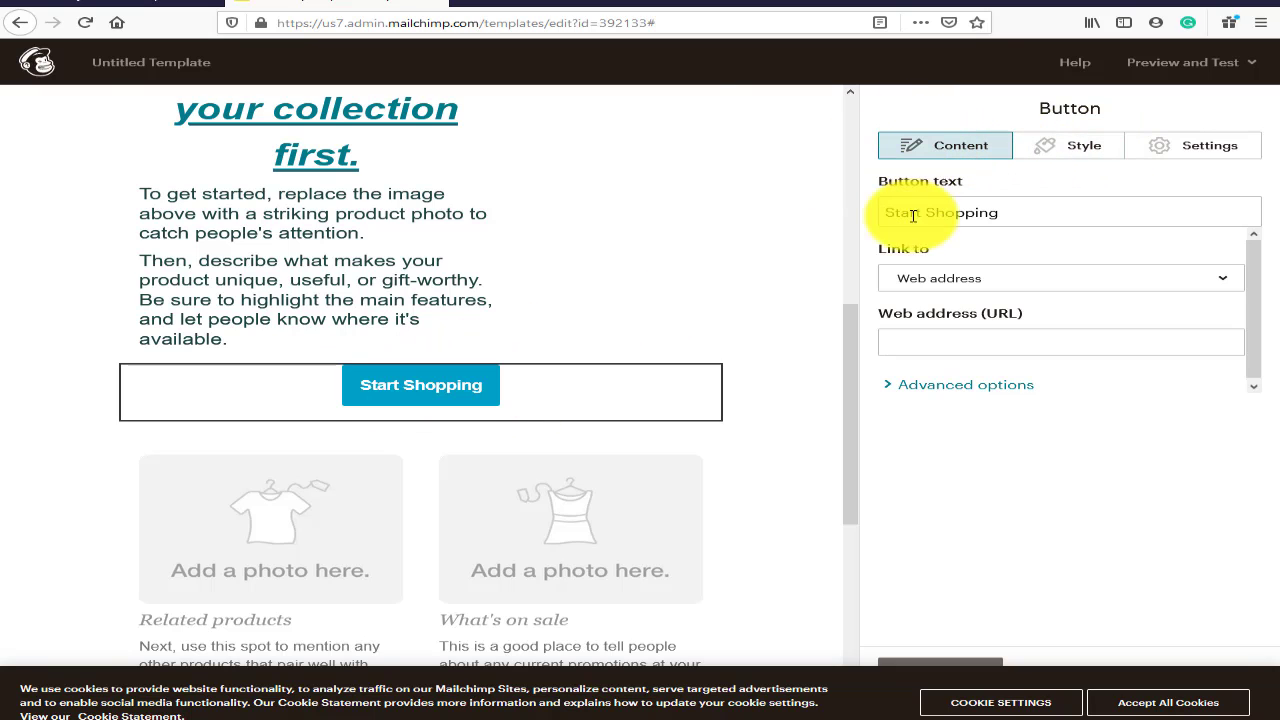
{"action": "left_click", "coordinate": [849, 184]}
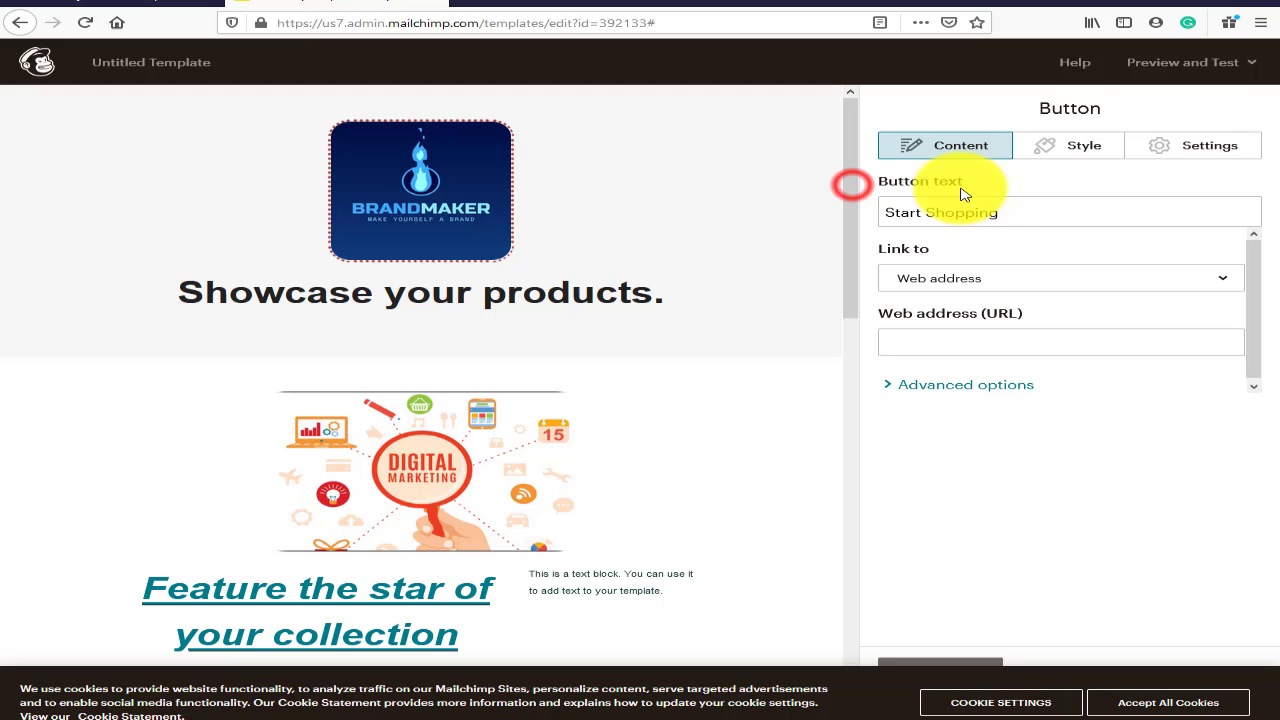
{"action": "scroll", "coordinate": [615, 258], "scroll_direction": "down", "scroll_amount": 6}
{"action": "triple_click", "coordinate": [1028, 212]}
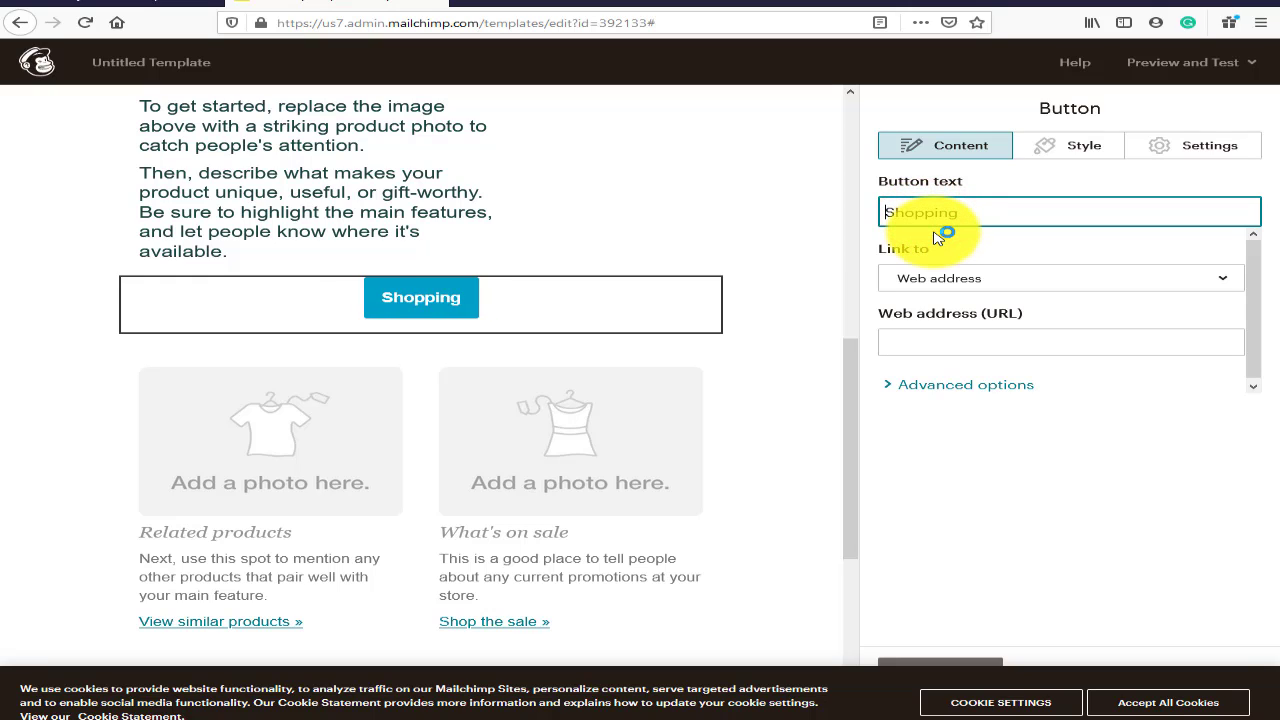
{"action": "left_click", "coordinate": [951, 232]}
{"action": "left_click_drag", "start_coordinate": [992, 211], "coordinate": [820, 214]}
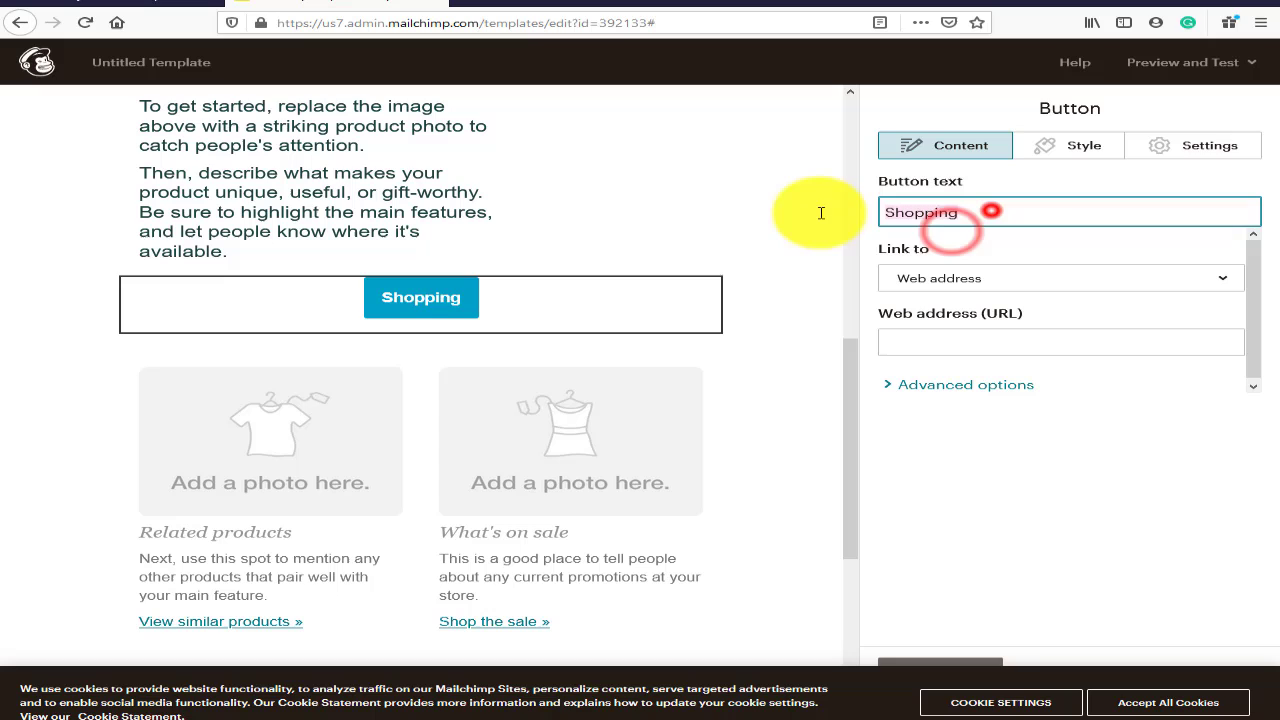
{"action": "left_click", "coordinate": [963, 256]}
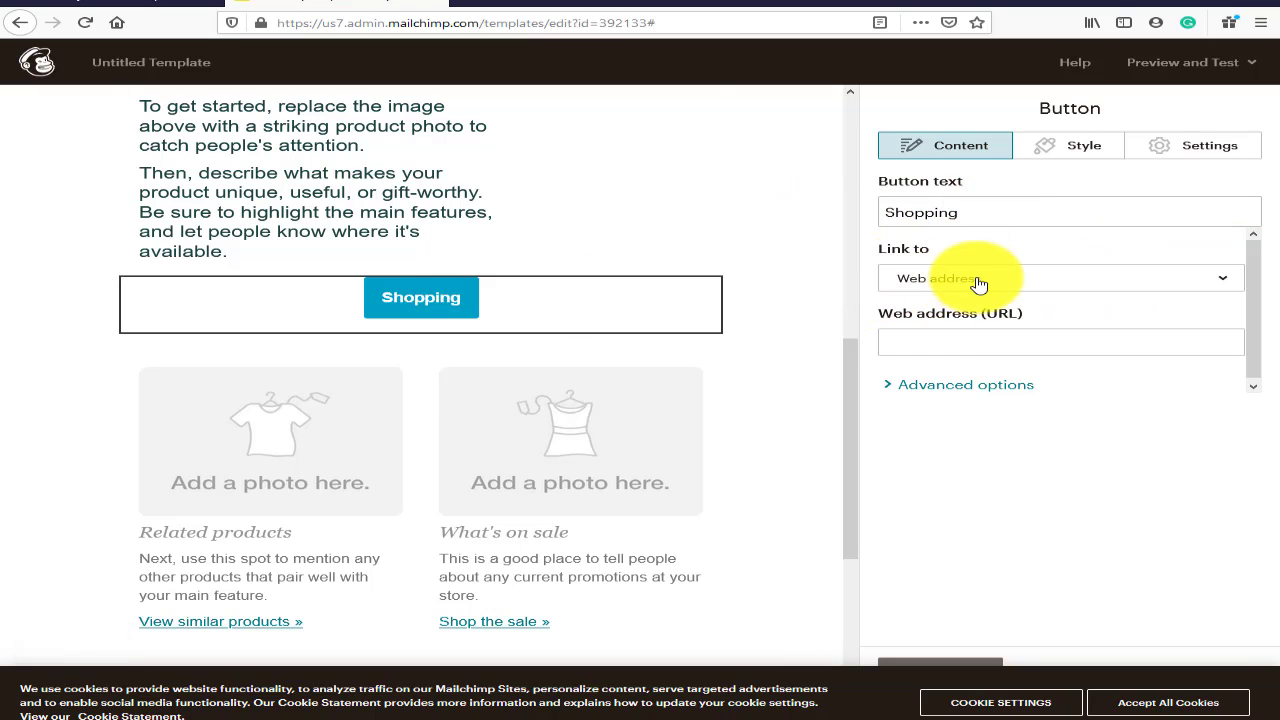
Step: Review the link types available for the Shopping button and select Web address
{"action": "left_click", "coordinate": [979, 281]}
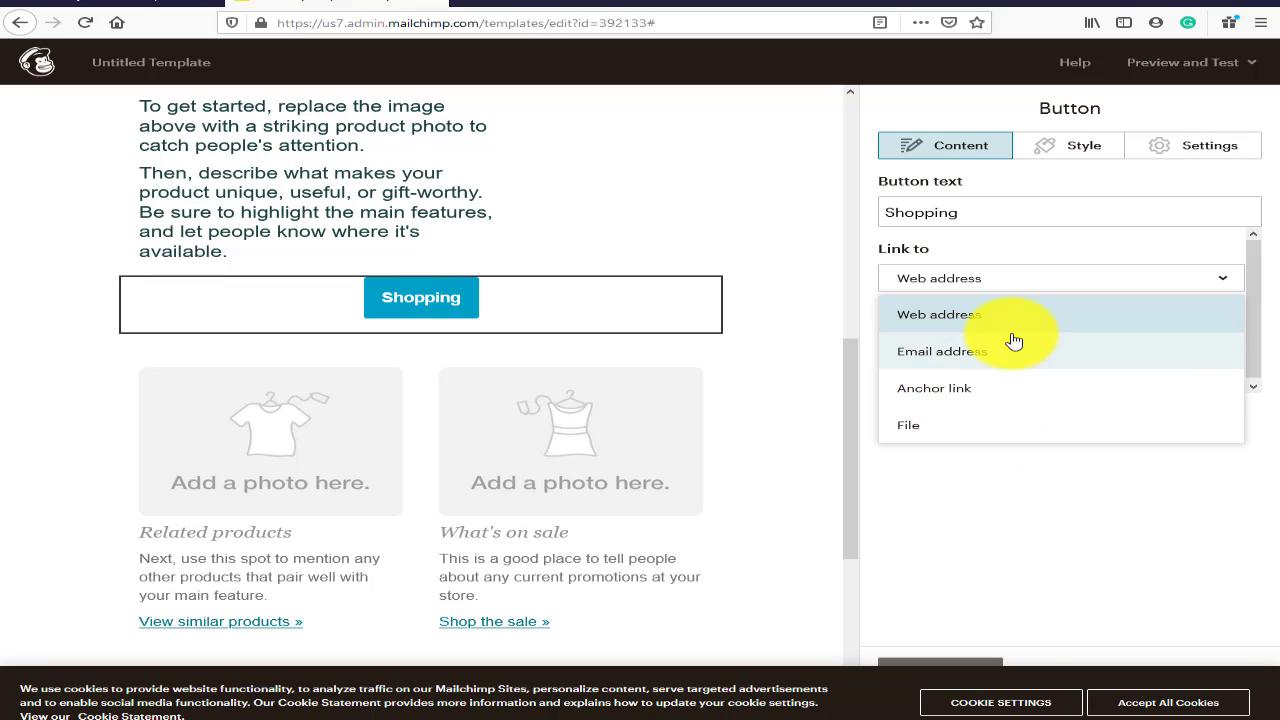
{"action": "left_click", "coordinate": [1013, 248]}
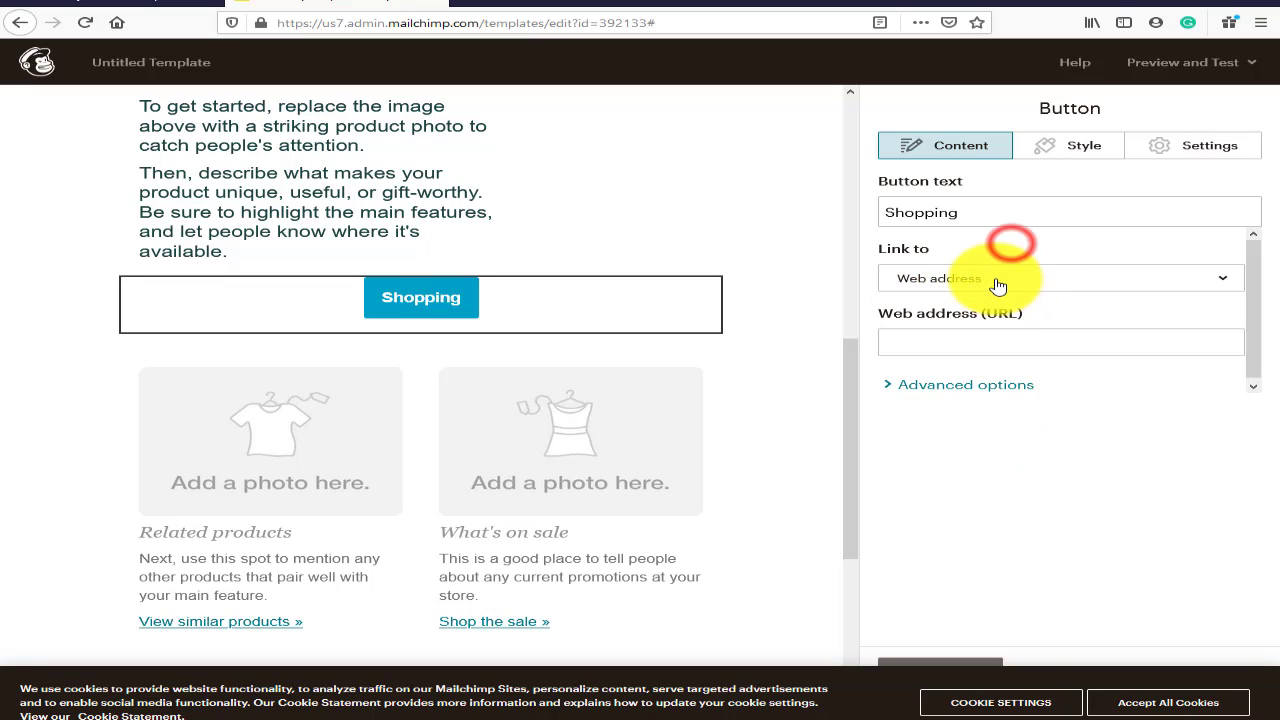
{"action": "left_click", "coordinate": [996, 284]}
{"action": "left_click", "coordinate": [993, 321]}
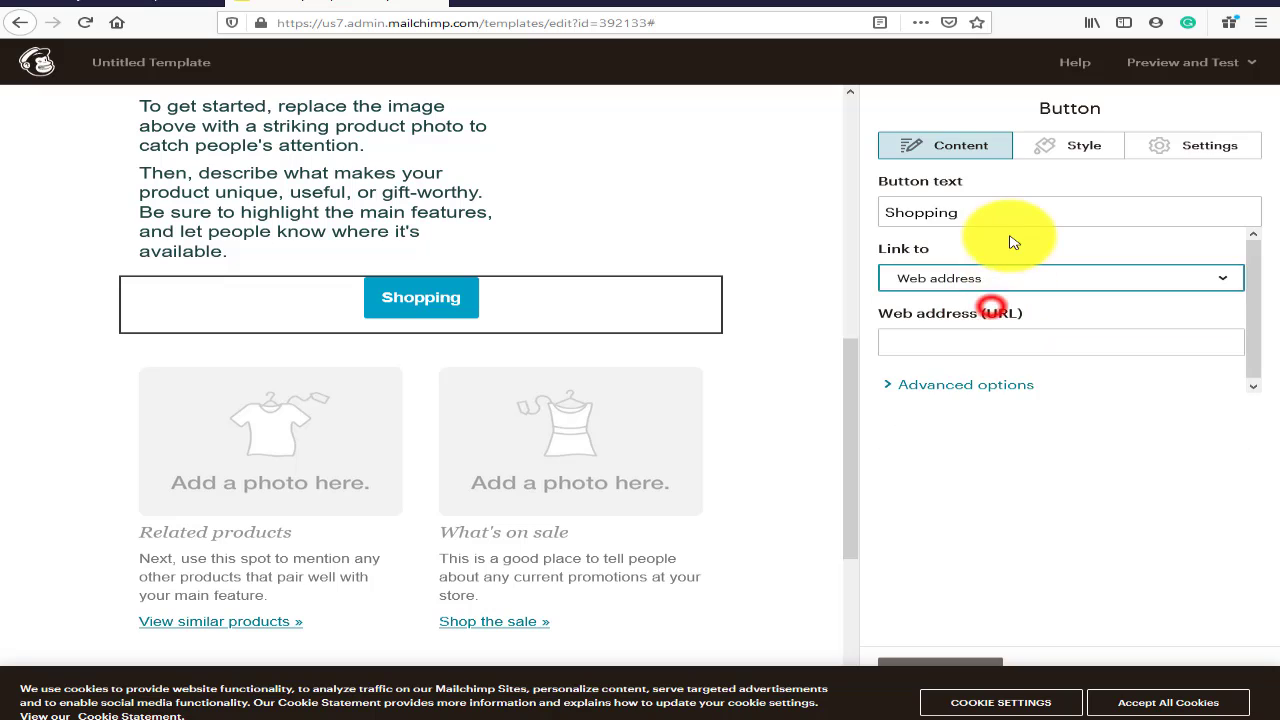
Step: Link the Shopping button to the copied how-to-maximize-lead-generation-success.html address, keep it opening in a new window, and leave the title attribute and CSS class empty
{"action": "left_click", "coordinate": [960, 340]}
{"action": "key", "text": "ctrl+v"}
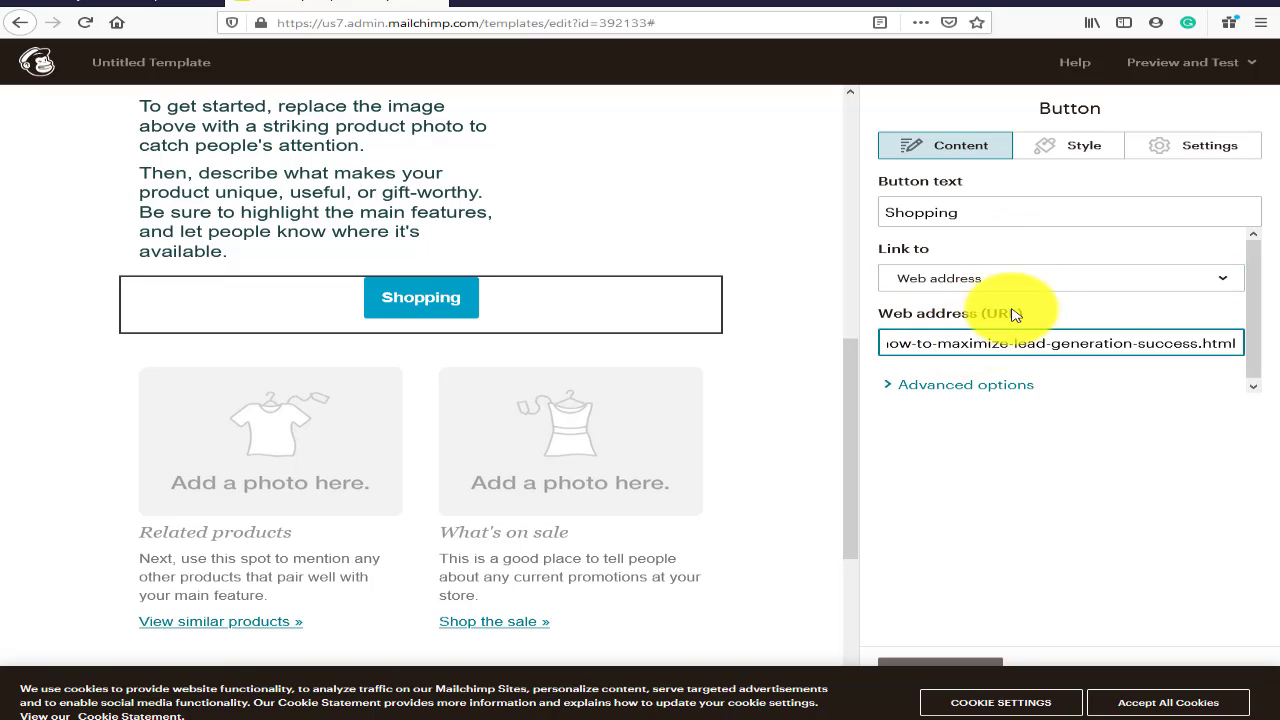
{"action": "left_click", "coordinate": [958, 390]}
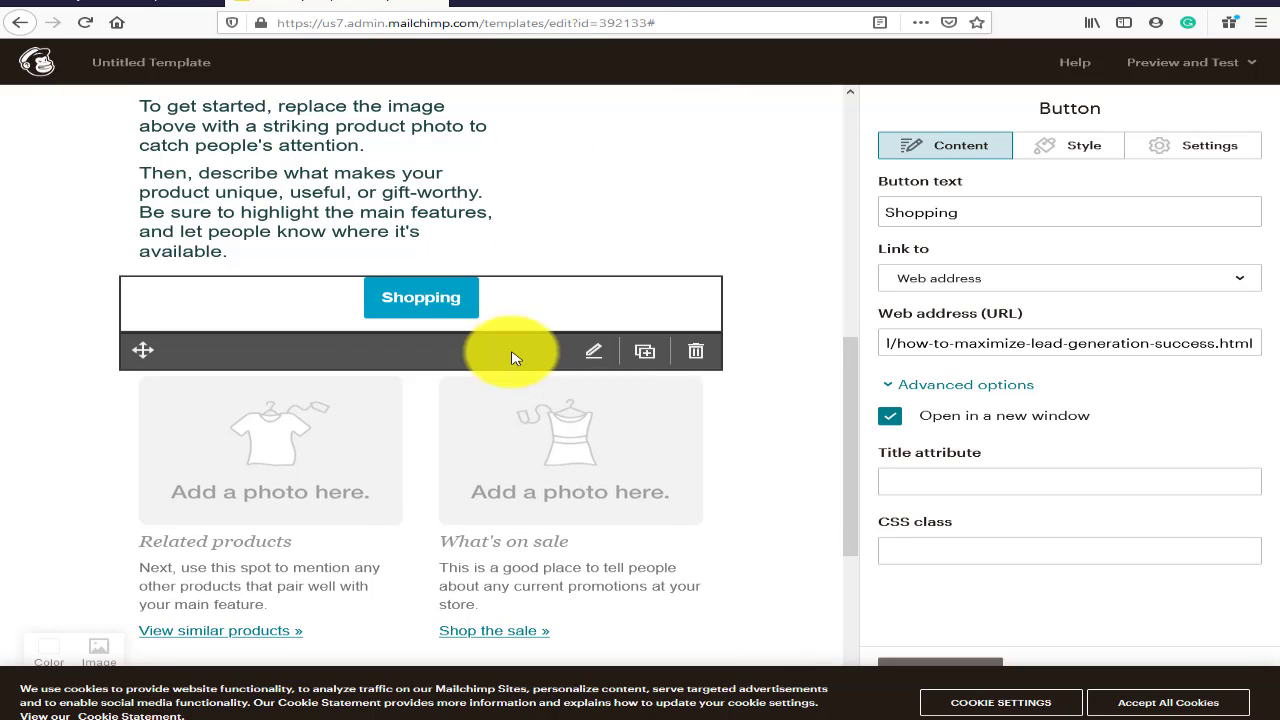
{"action": "left_click", "coordinate": [893, 418]}
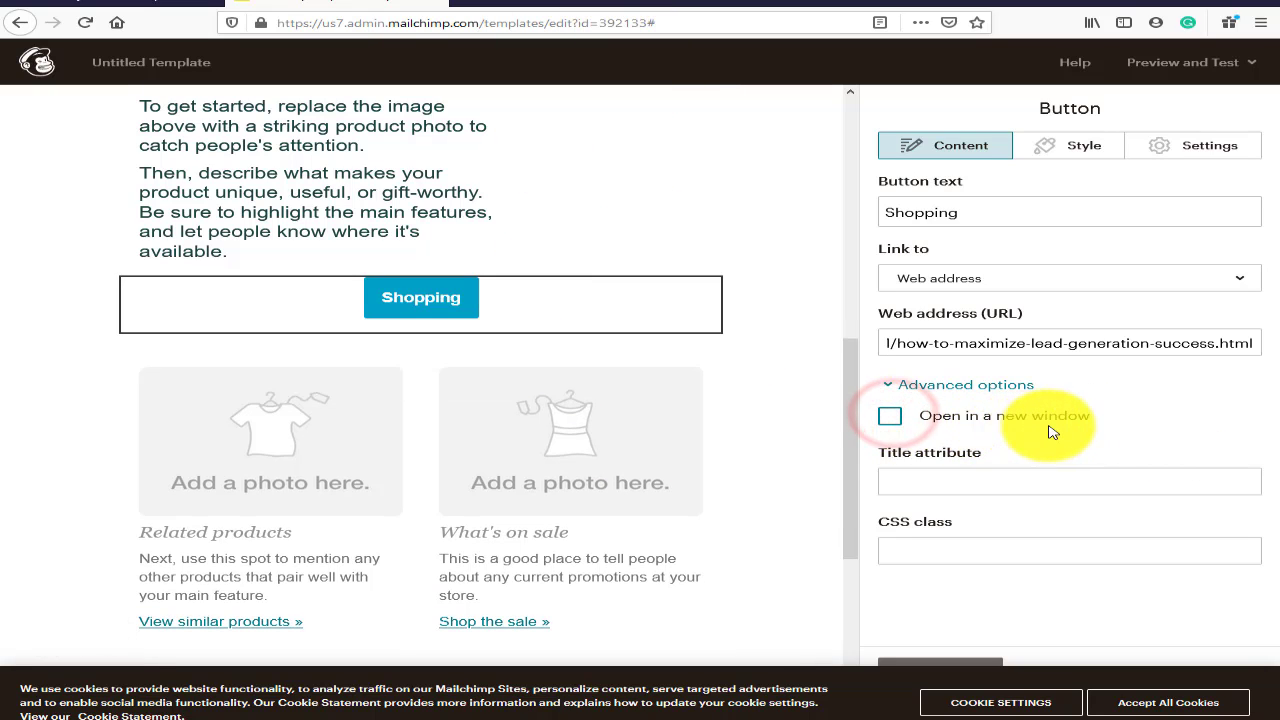
{"action": "left_click", "coordinate": [1107, 418]}
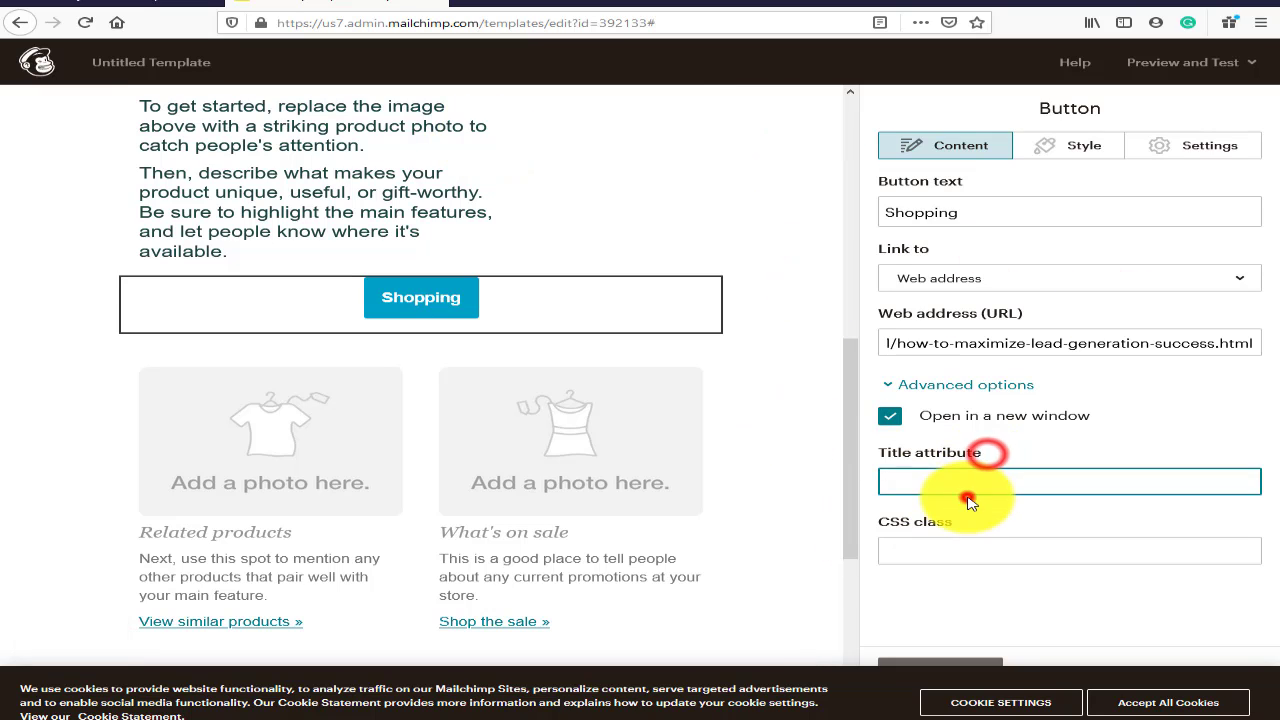
{"action": "left_click", "coordinate": [963, 551]}
Step: Compare 4px Dotted and Groove borders on the button and choose the Ridge border style
{"action": "left_click", "coordinate": [1068, 150]}
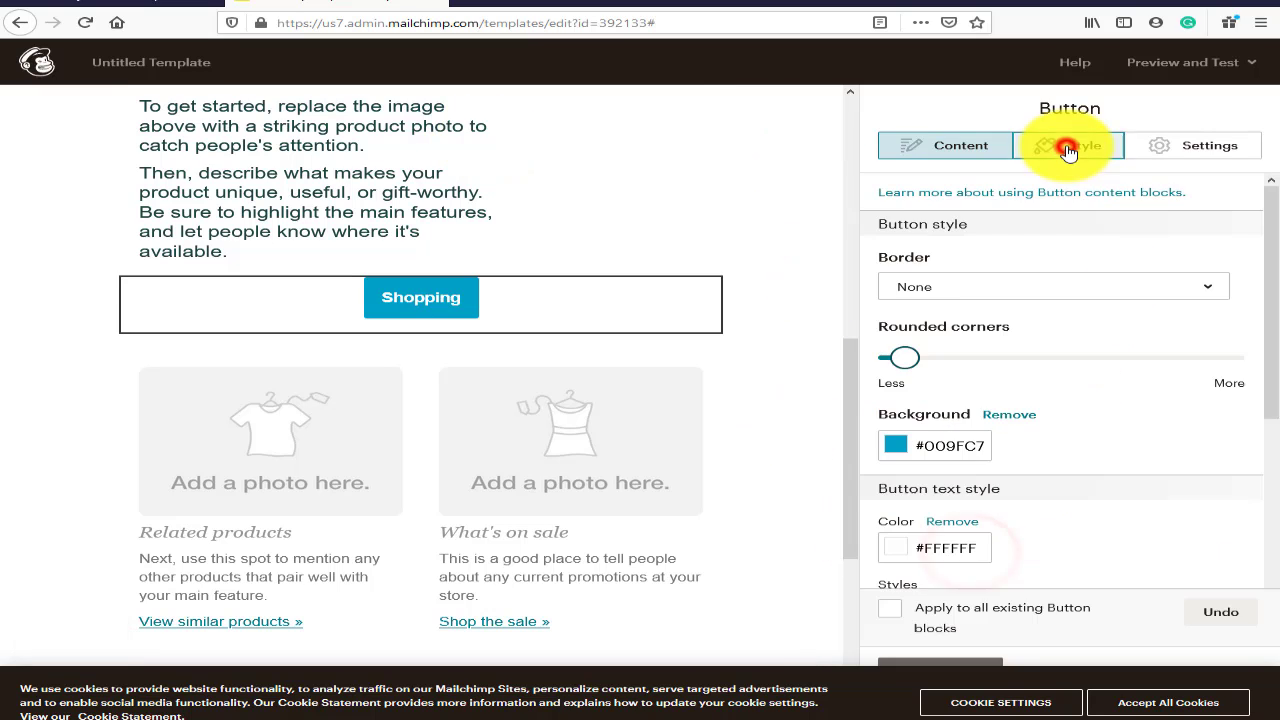
{"action": "left_click", "coordinate": [1049, 289]}
{"action": "left_click", "coordinate": [1117, 430]}
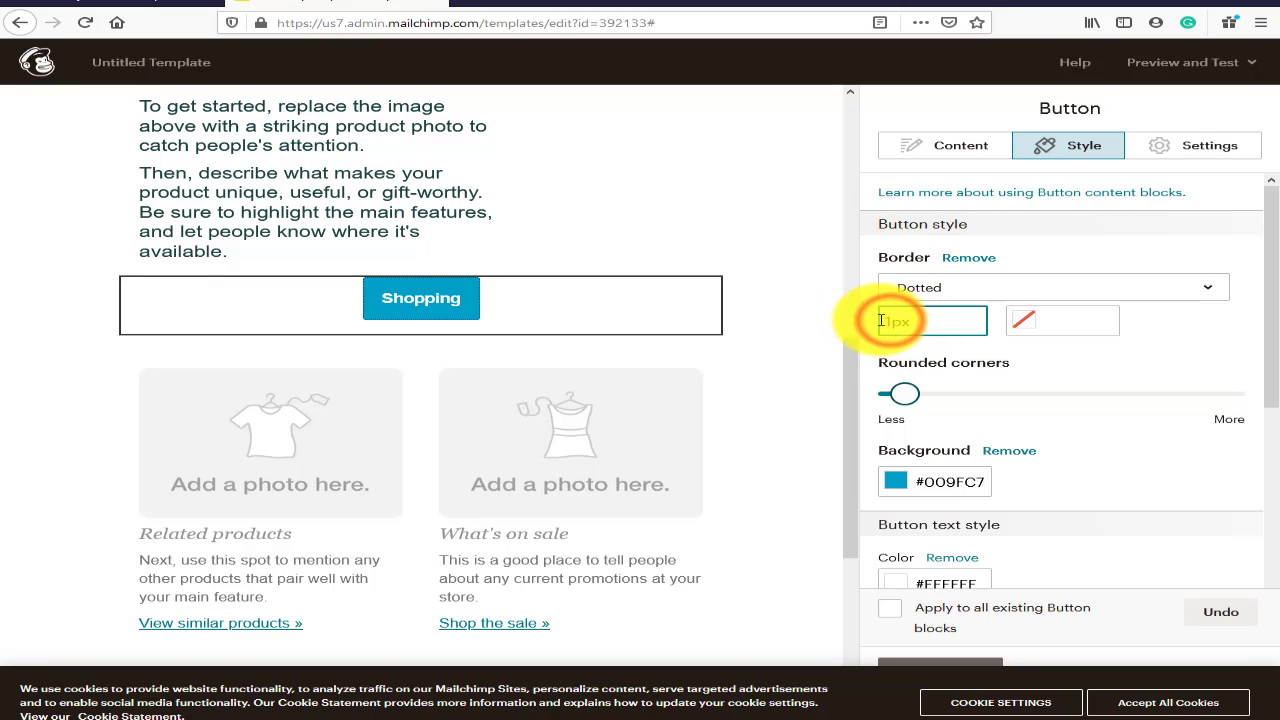
{"action": "type", "text": "4px"}
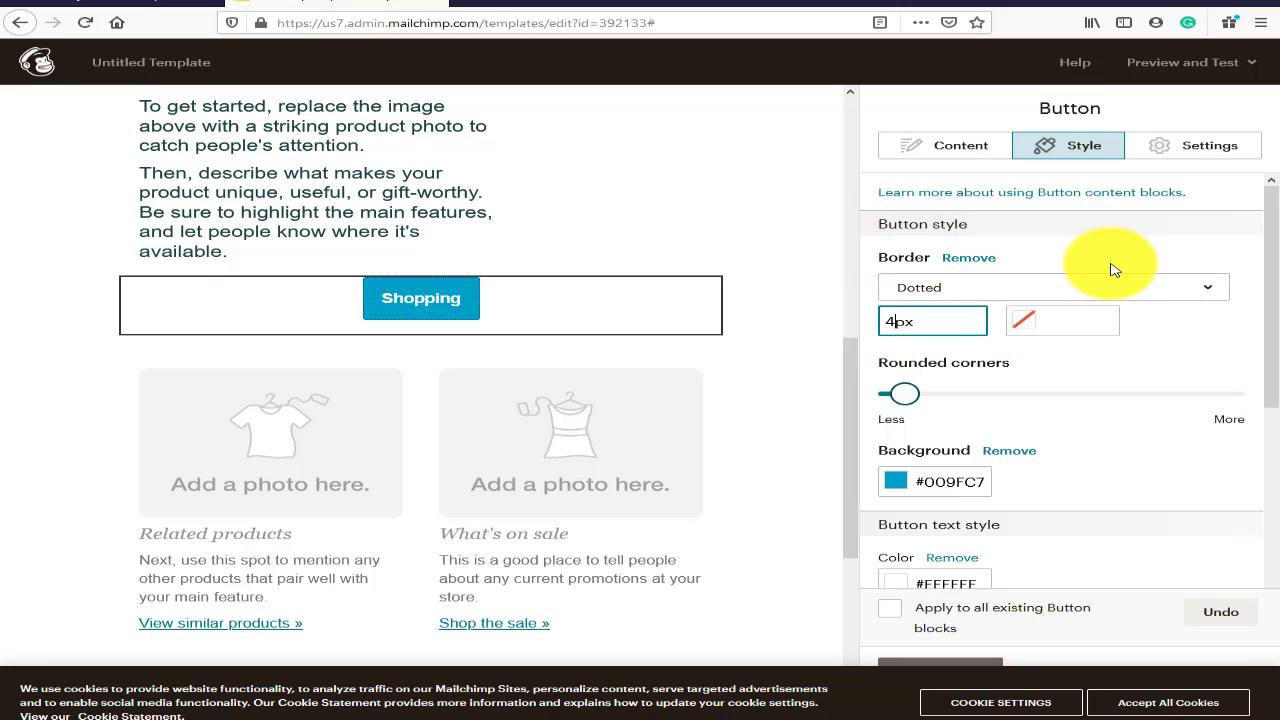
{"action": "left_click", "coordinate": [1082, 288]}
{"action": "left_click", "coordinate": [1092, 511]}
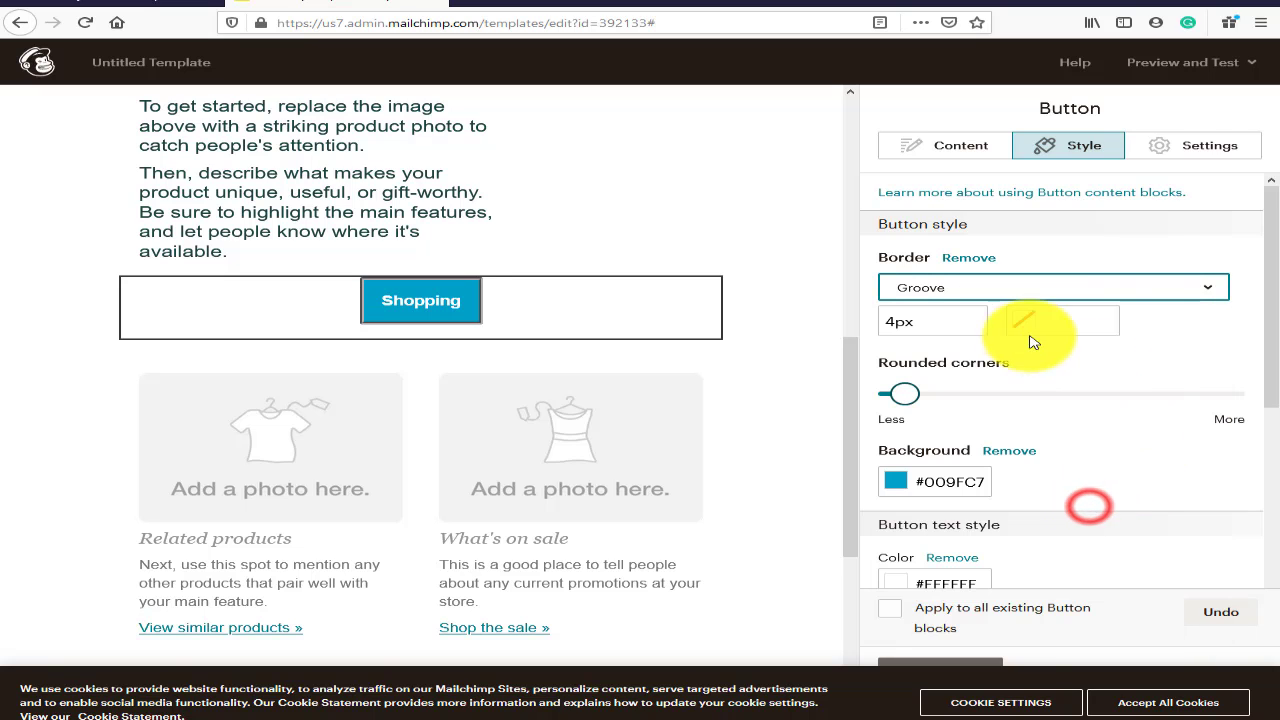
{"action": "left_click", "coordinate": [1036, 288]}
{"action": "left_click", "coordinate": [1105, 432]}
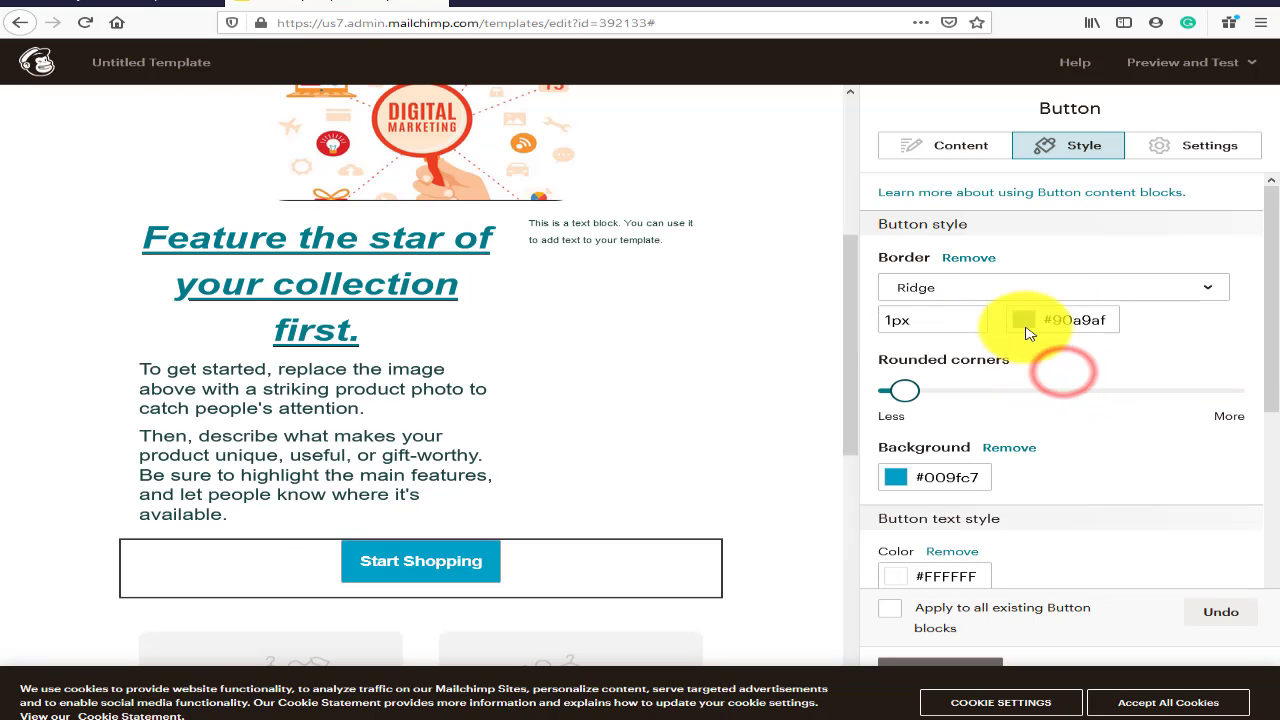
Step: Color the button's border pink #e741b2 and raise its rounded corners to about a quarter of the range
{"action": "left_click", "coordinate": [1025, 327]}
{"action": "left_click", "coordinate": [1052, 336]}
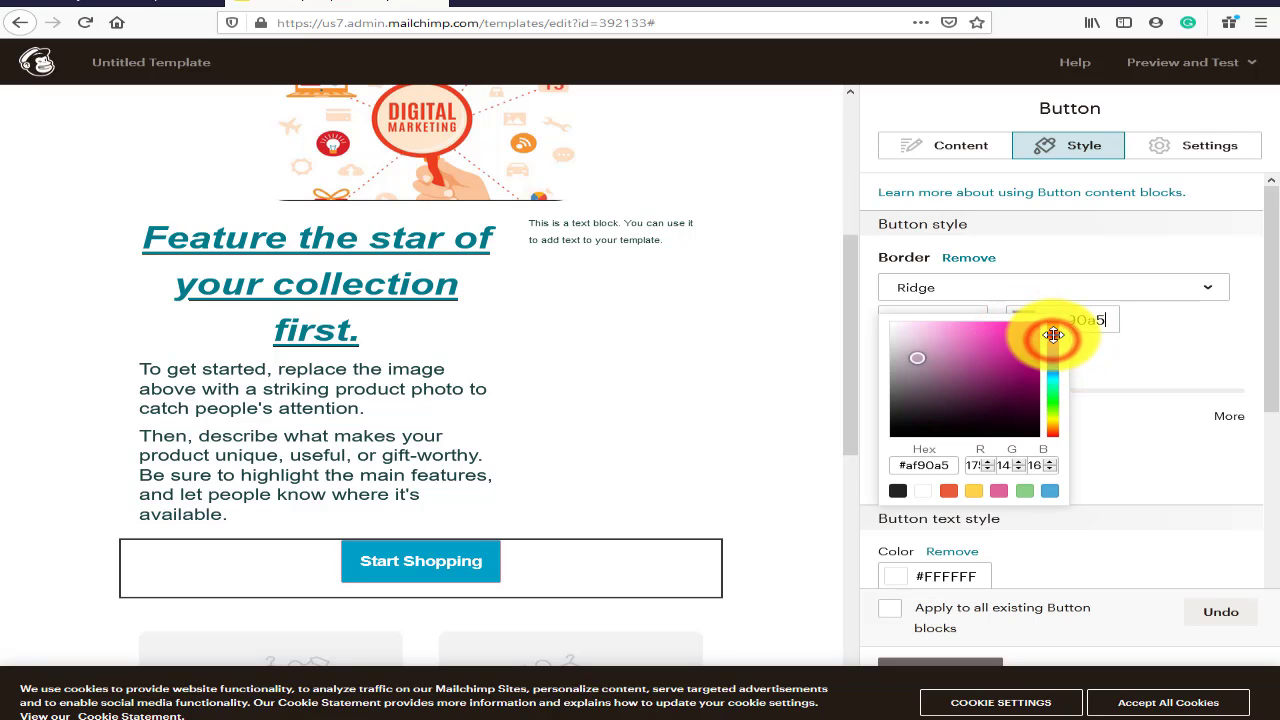
{"action": "left_click_drag", "start_coordinate": [975, 342], "coordinate": [998, 333]}
{"action": "left_click", "coordinate": [1131, 366]}
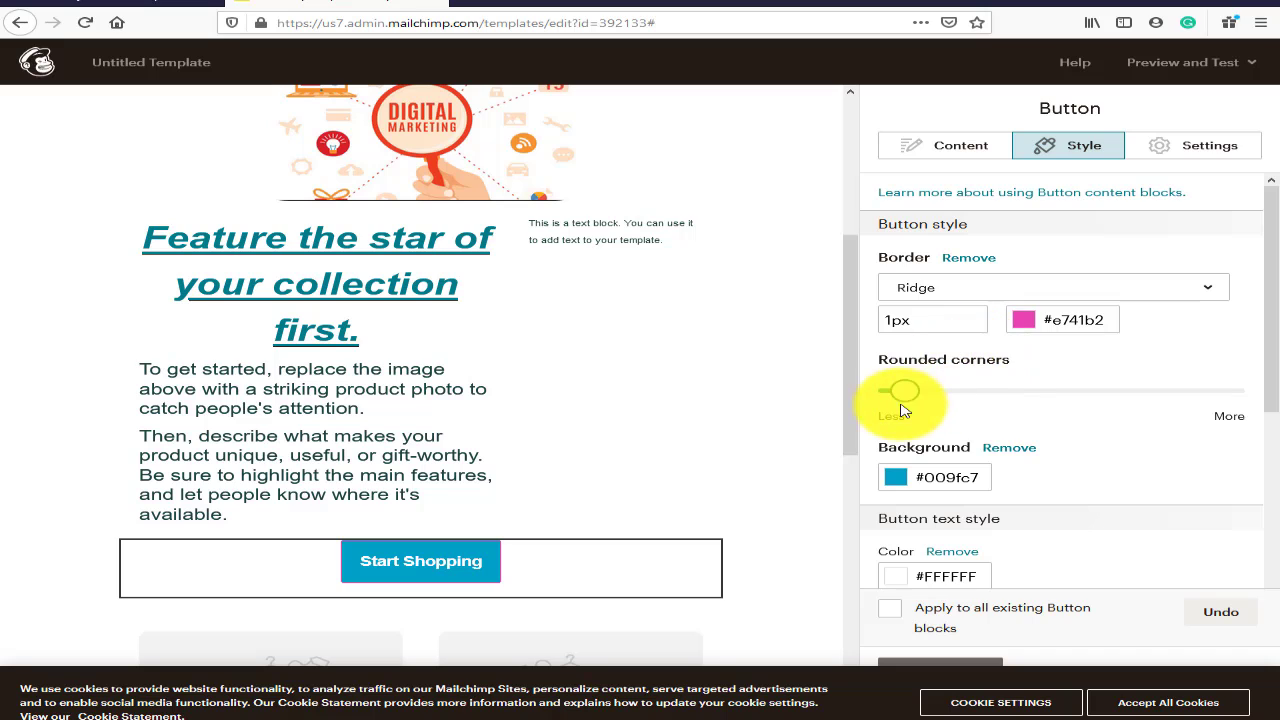
{"action": "left_click_drag", "start_coordinate": [904, 400], "coordinate": [970, 391]}
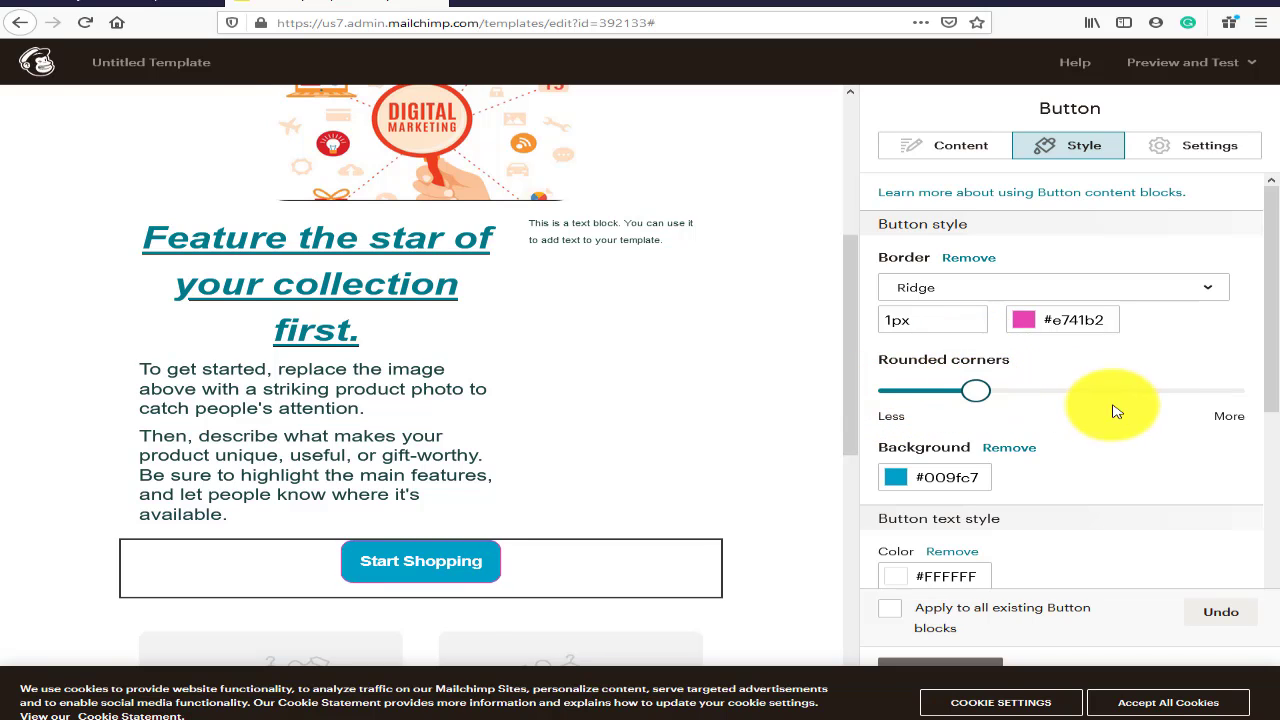
Step: Change the button's background color to olive green #7fa729
{"action": "left_click", "coordinate": [899, 475]}
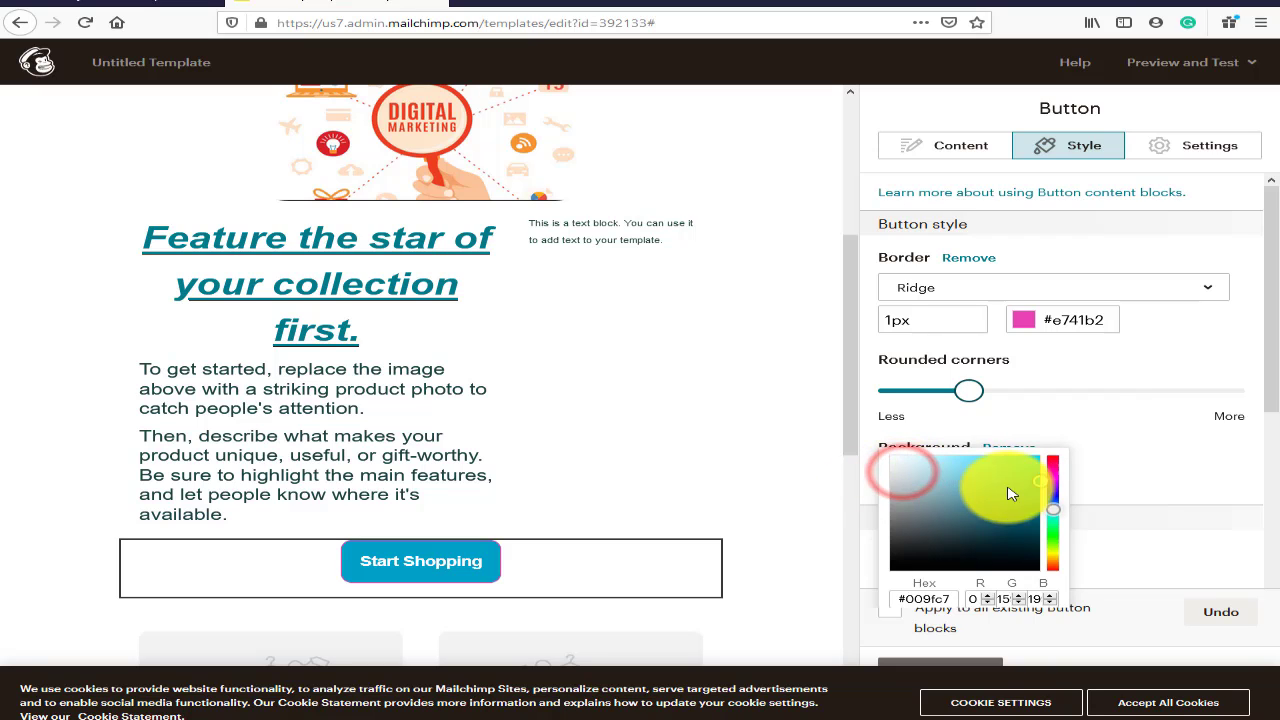
{"action": "left_click", "coordinate": [1051, 487]}
{"action": "left_click", "coordinate": [1057, 432]}
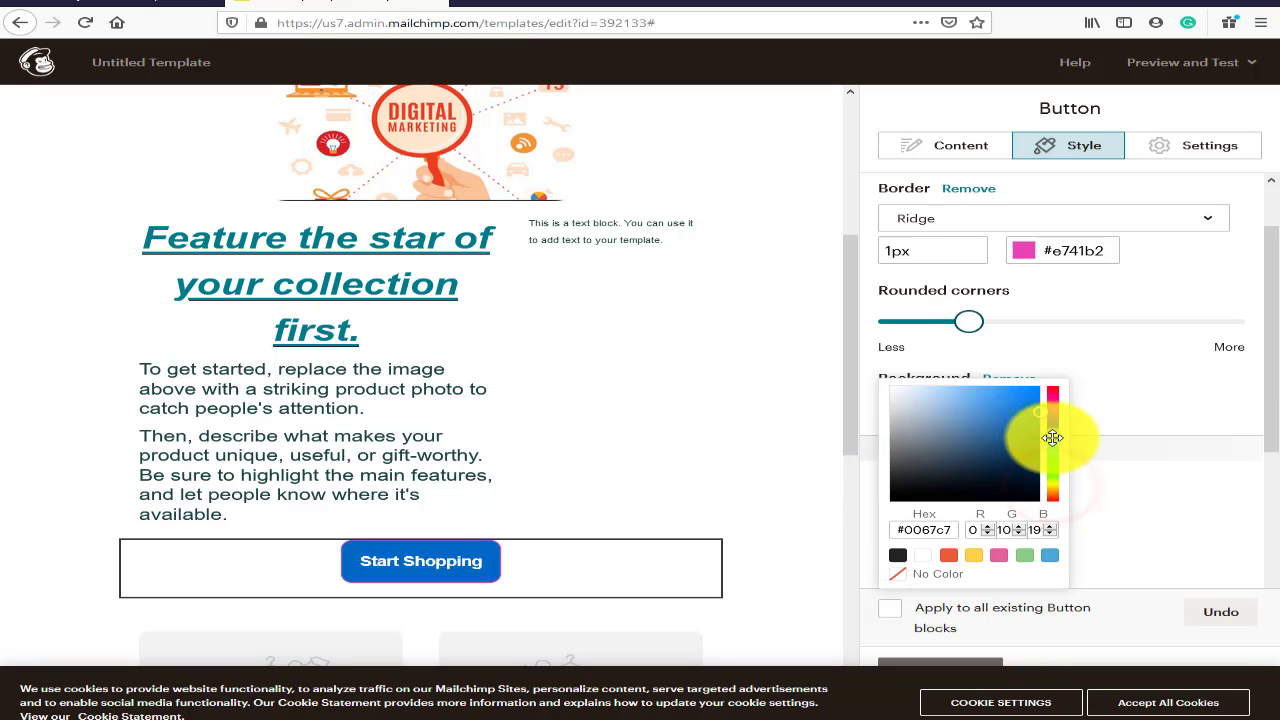
{"action": "left_click_drag", "start_coordinate": [1049, 441], "coordinate": [1049, 477]}
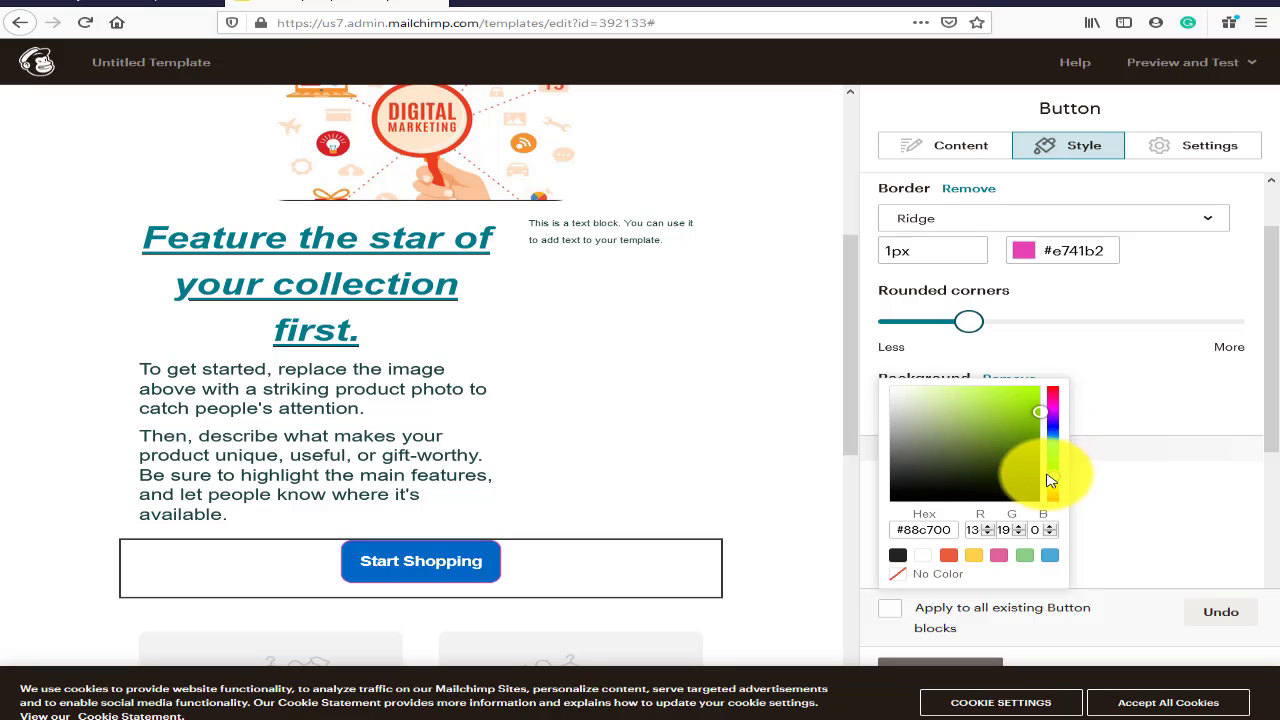
{"action": "left_click", "coordinate": [941, 448]}
{"action": "left_click", "coordinate": [1004, 430]}
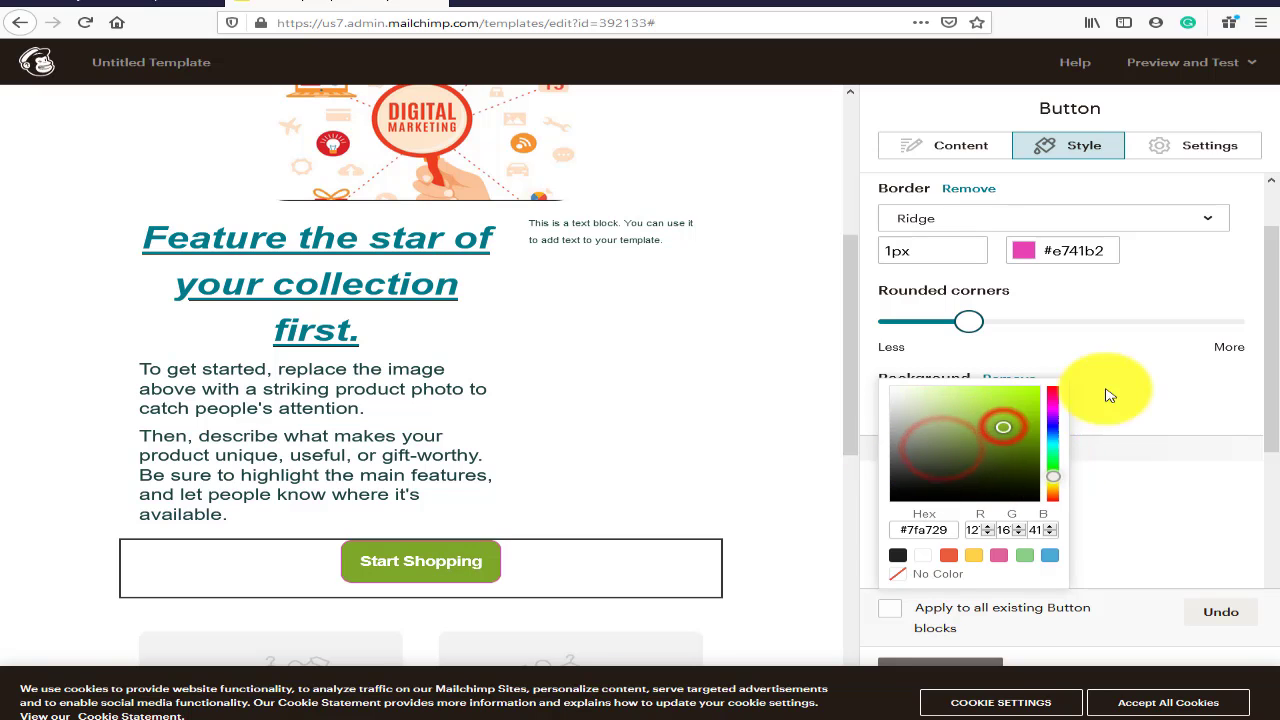
{"action": "left_click", "coordinate": [1134, 380]}
Step: Color the button's text red #e62b2b and turn off its bold style
{"action": "scroll", "coordinate": [876, 379], "scroll_direction": "down", "scroll_amount": 2}
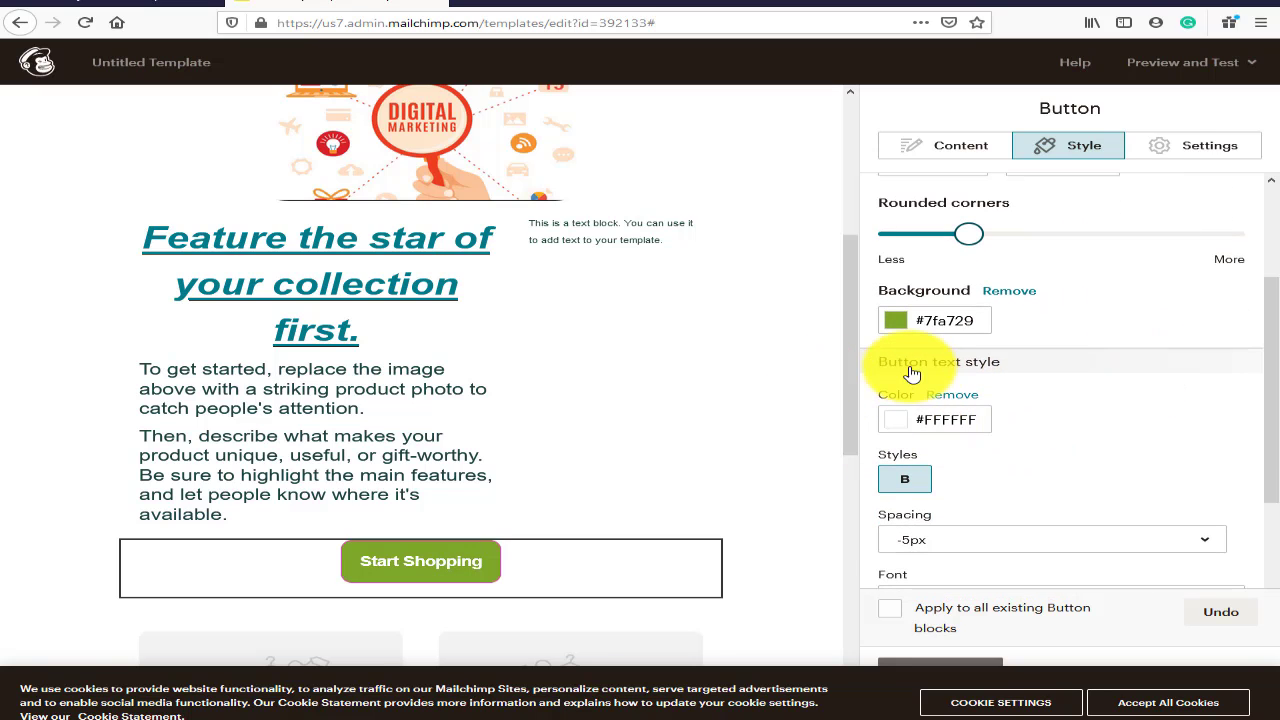
{"action": "left_click_drag", "start_coordinate": [908, 365], "coordinate": [1041, 365]}
{"action": "left_click", "coordinate": [793, 412]}
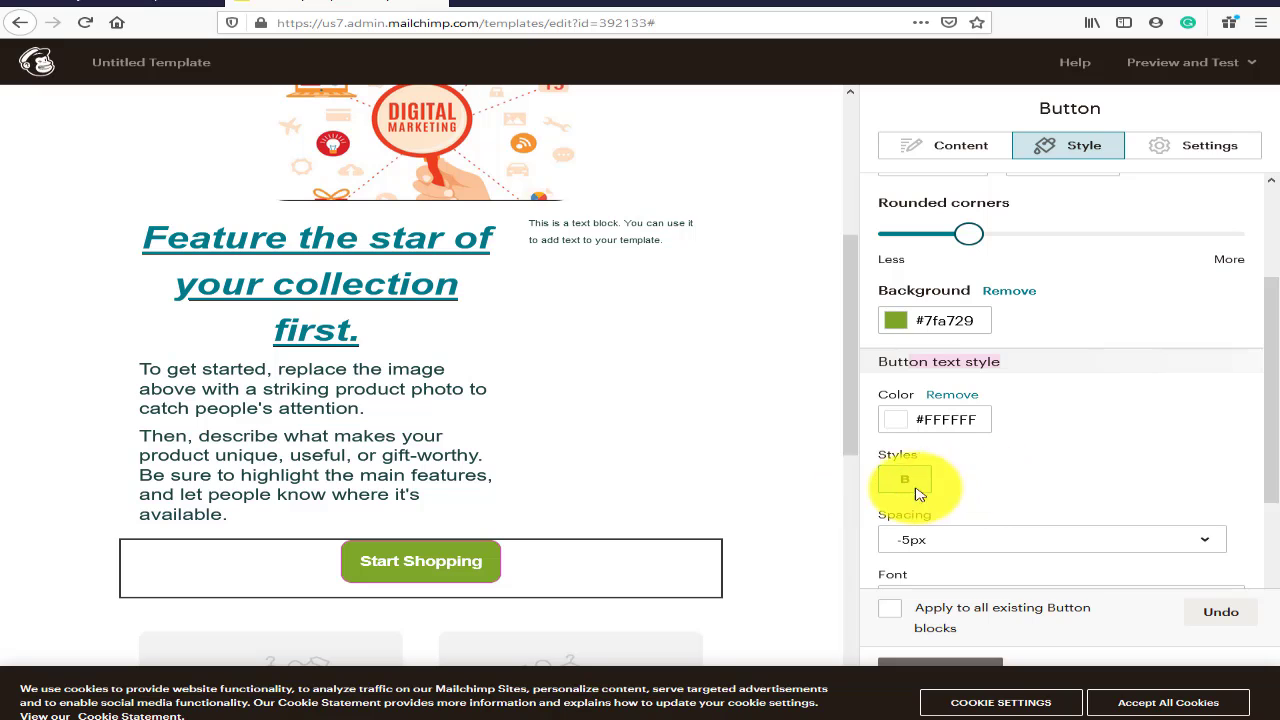
{"action": "left_click", "coordinate": [897, 422]}
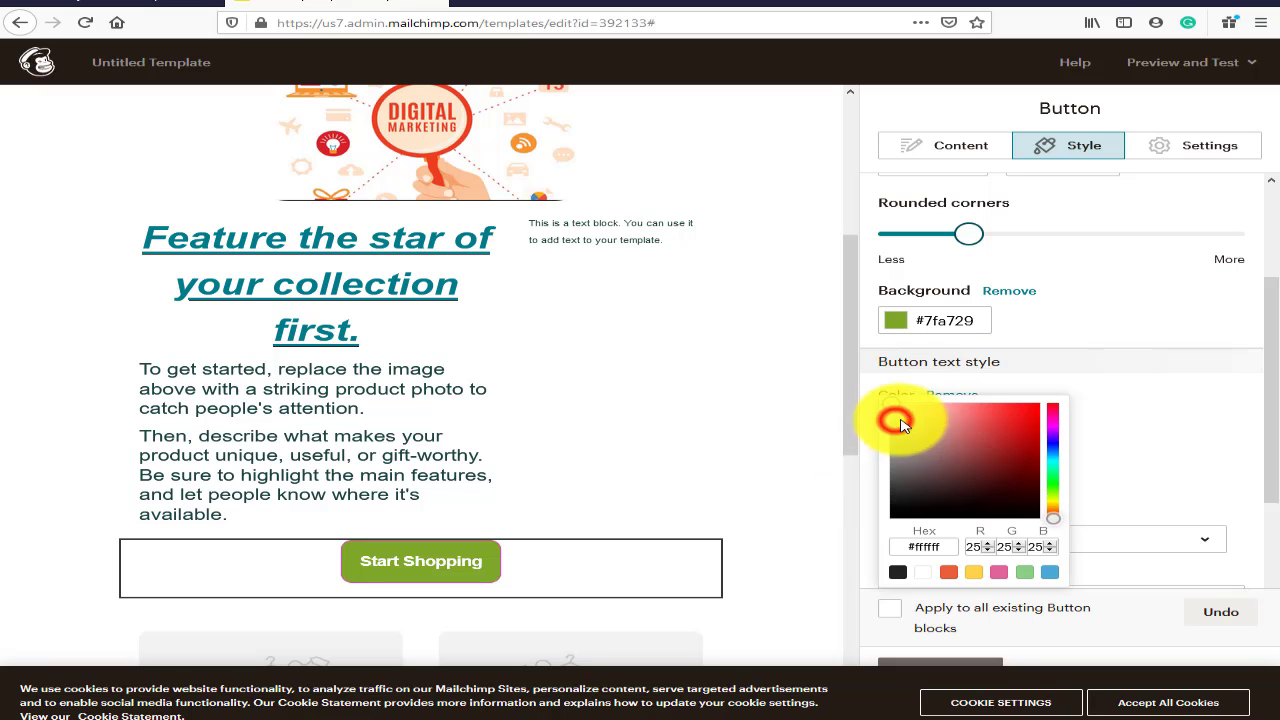
{"action": "left_click", "coordinate": [990, 430]}
{"action": "left_click", "coordinate": [1189, 405]}
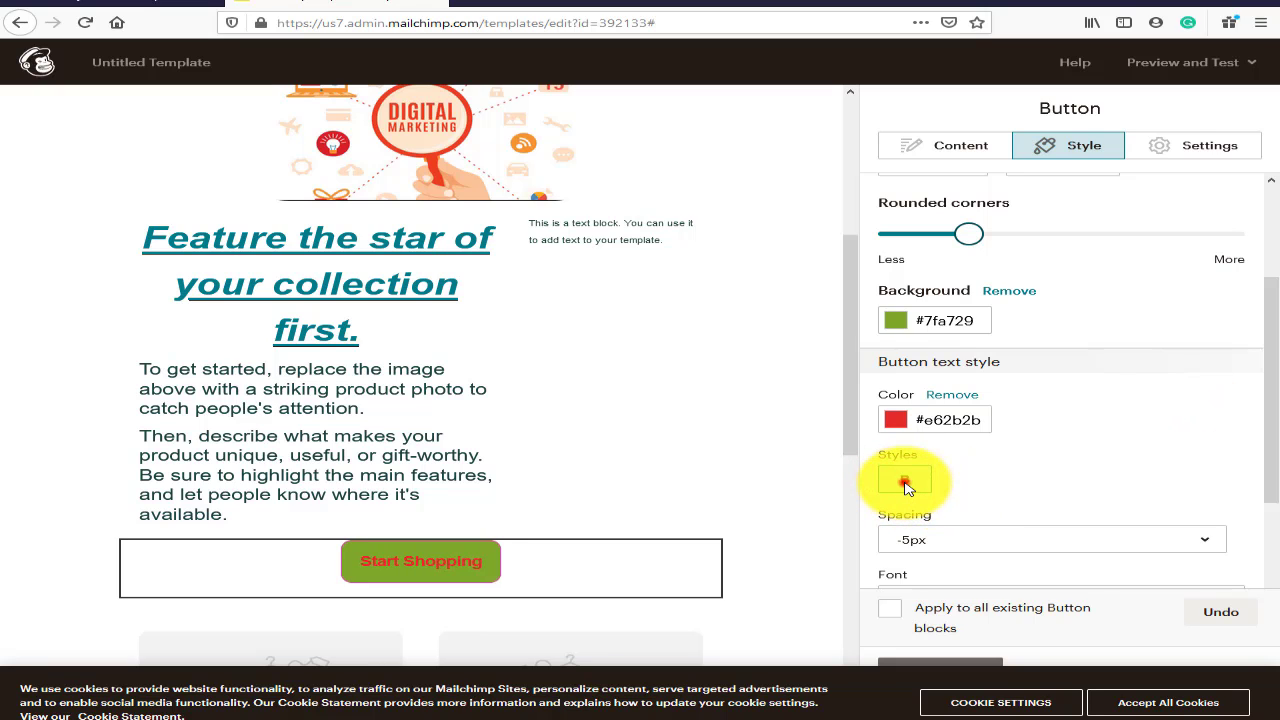
{"action": "left_click", "coordinate": [905, 485]}
Step: Set the button text's letter spacing to Normal and its font to Courier New after trying Times New Roman
{"action": "scroll", "coordinate": [986, 520], "scroll_direction": "down", "scroll_amount": 2}
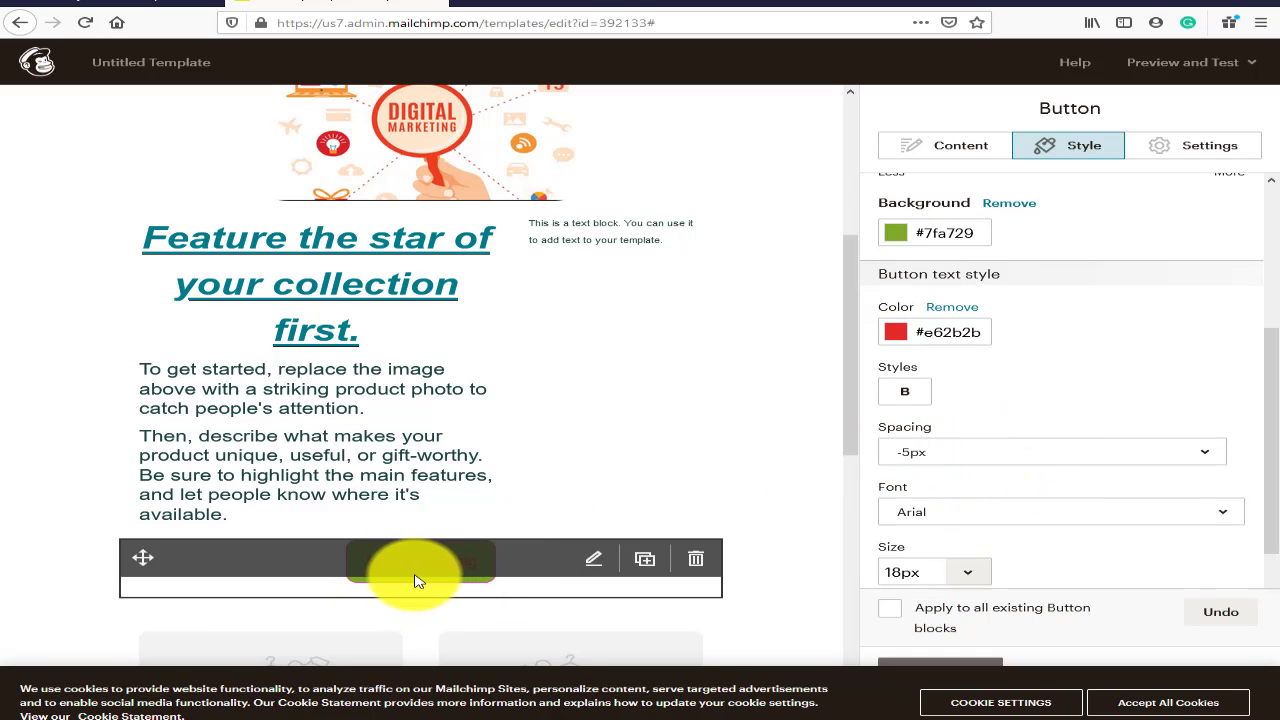
{"action": "left_click", "coordinate": [938, 462]}
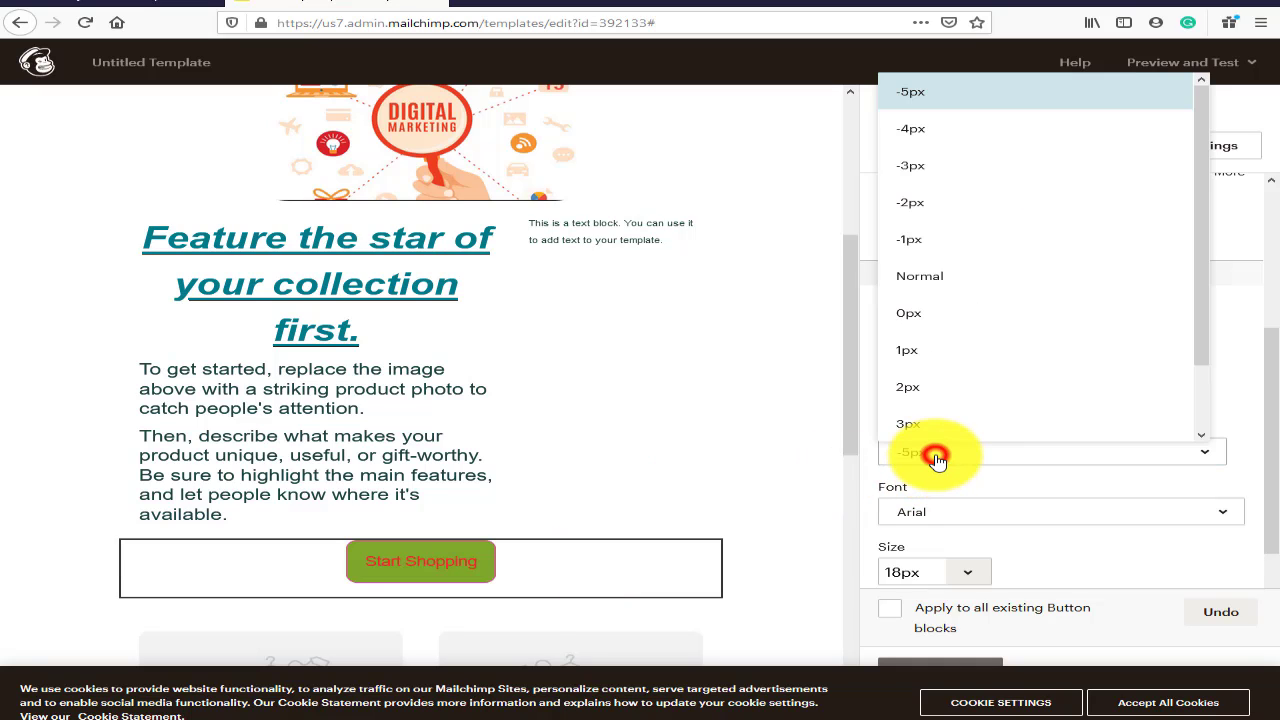
{"action": "left_click", "coordinate": [983, 283]}
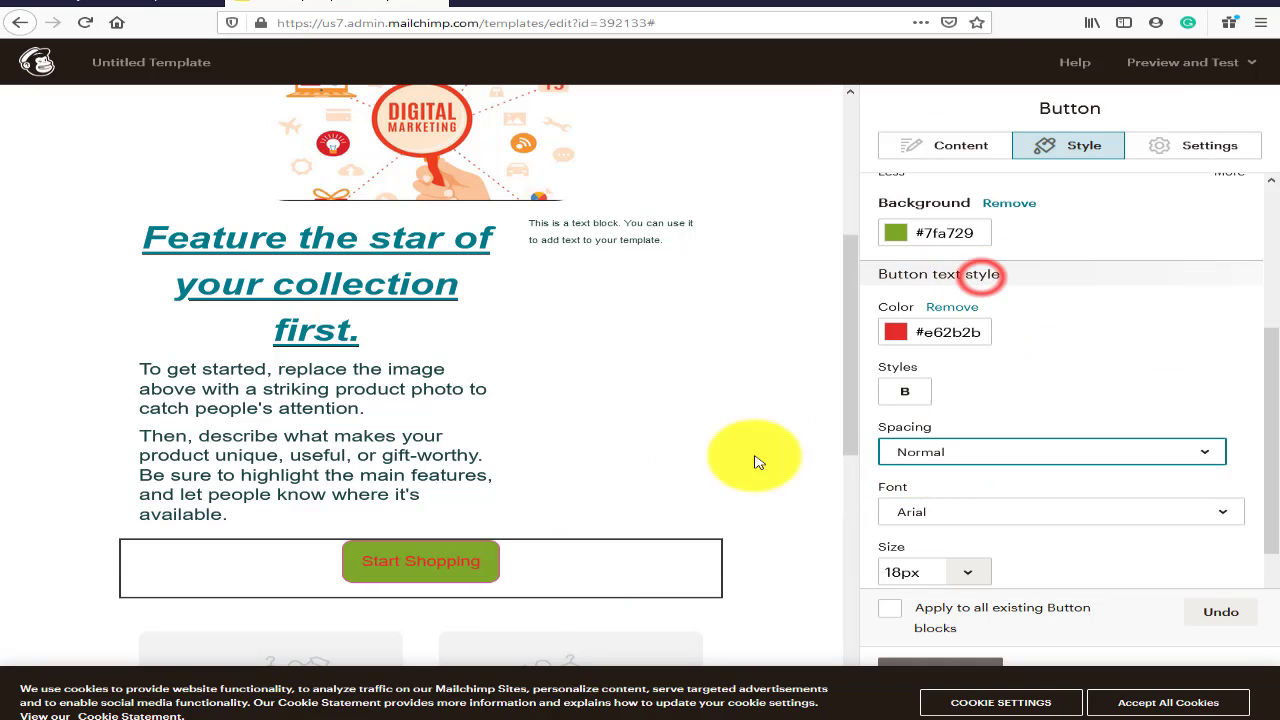
{"action": "left_click", "coordinate": [935, 512]}
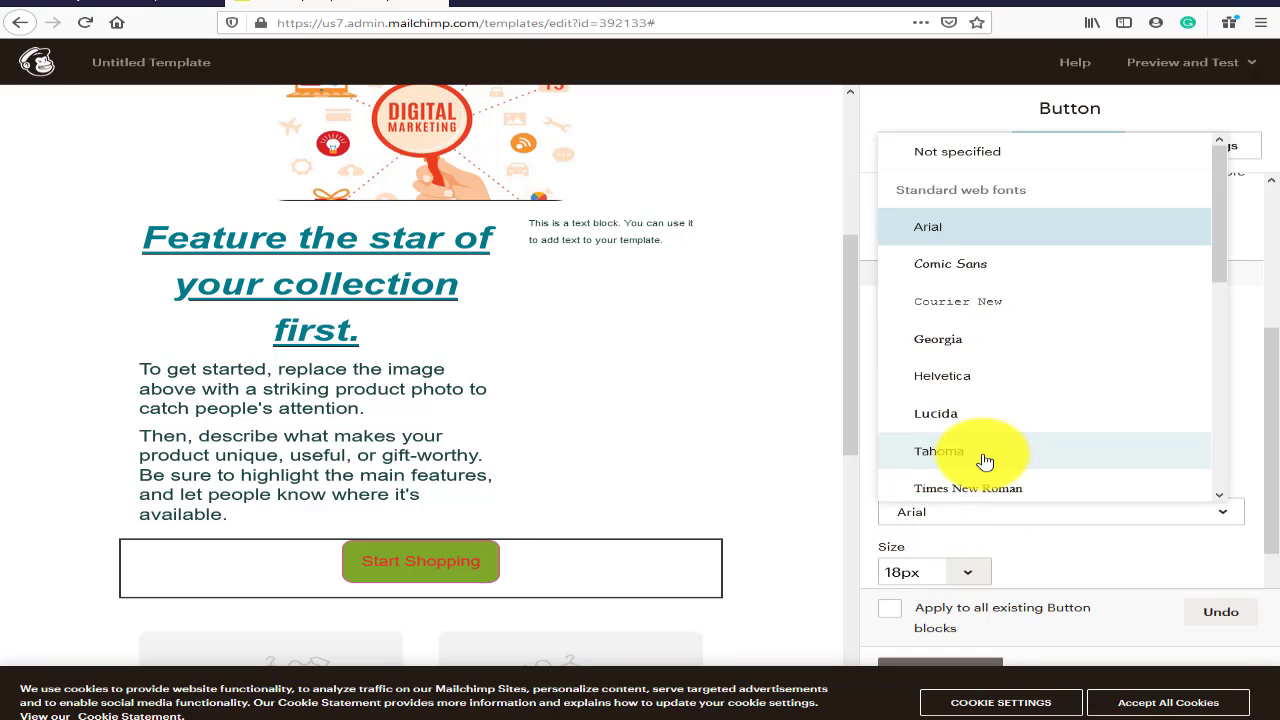
{"action": "left_click", "coordinate": [977, 489]}
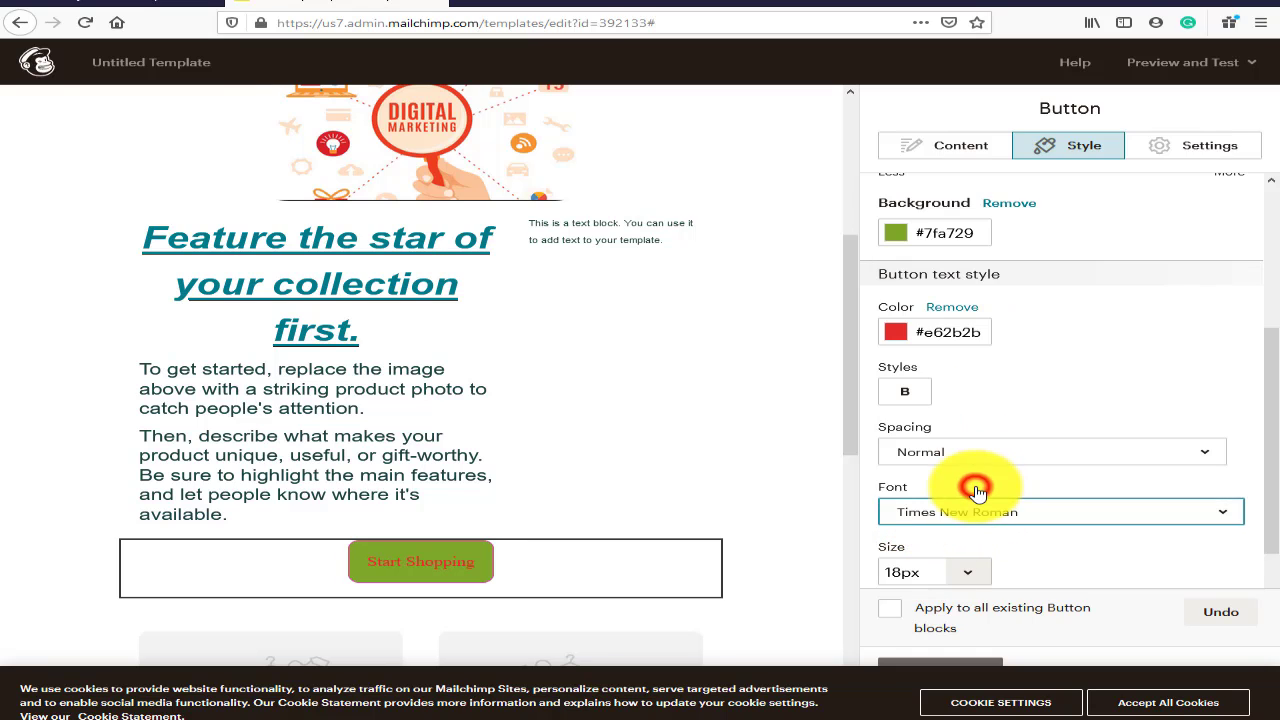
{"action": "left_click", "coordinate": [1007, 511]}
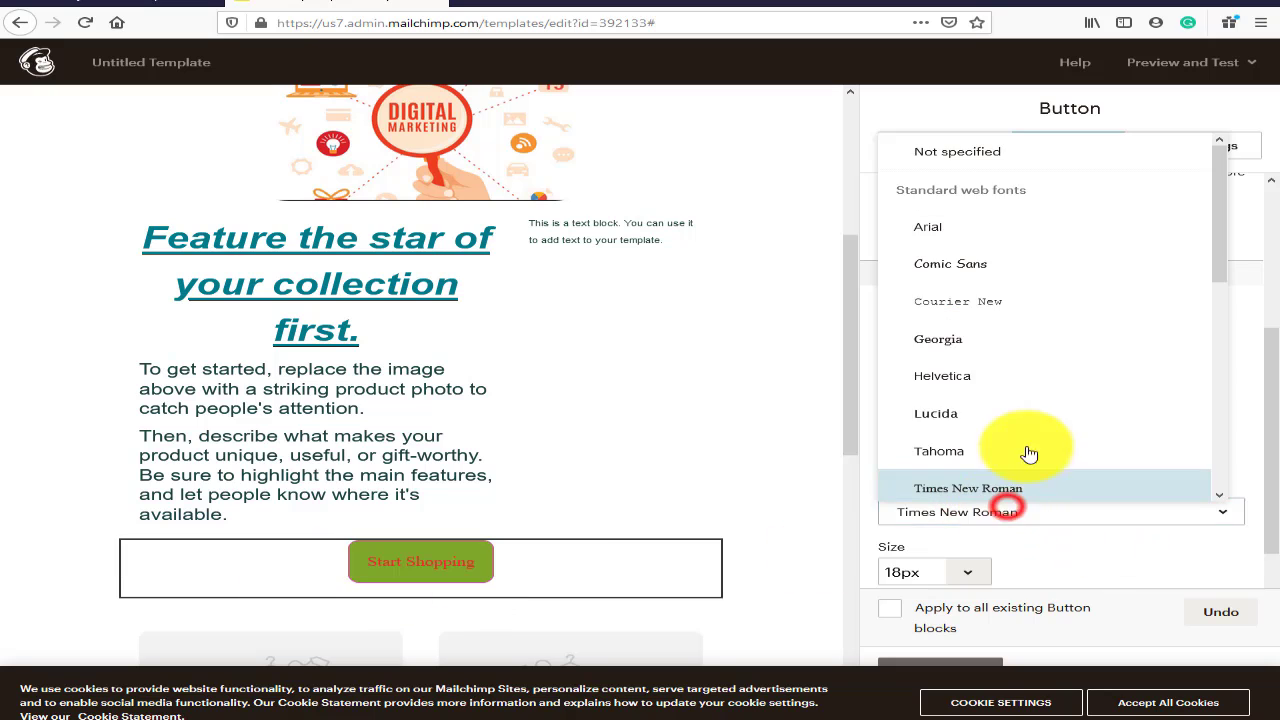
{"action": "left_click", "coordinate": [1012, 303]}
Step: Try a 13px size for the button text and settle on 16px
{"action": "scroll", "coordinate": [977, 535], "scroll_direction": "down", "scroll_amount": 1}
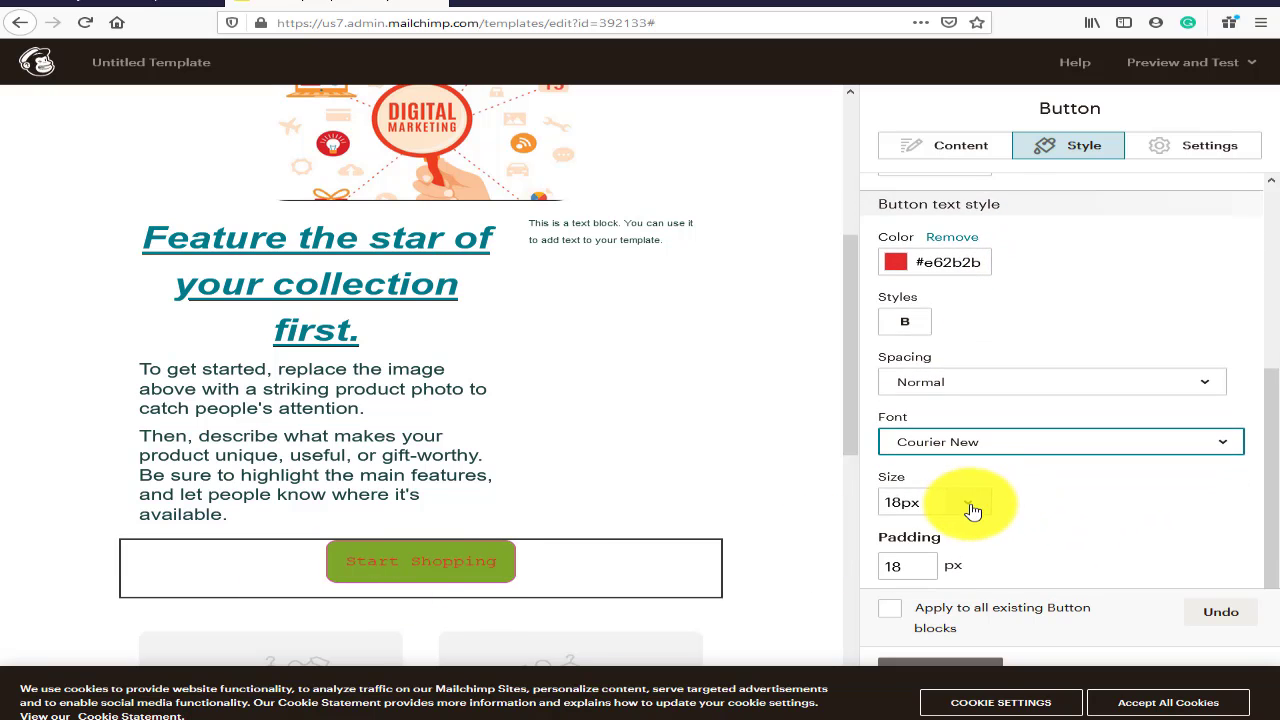
{"action": "left_click", "coordinate": [968, 502]}
{"action": "left_click", "coordinate": [926, 287]}
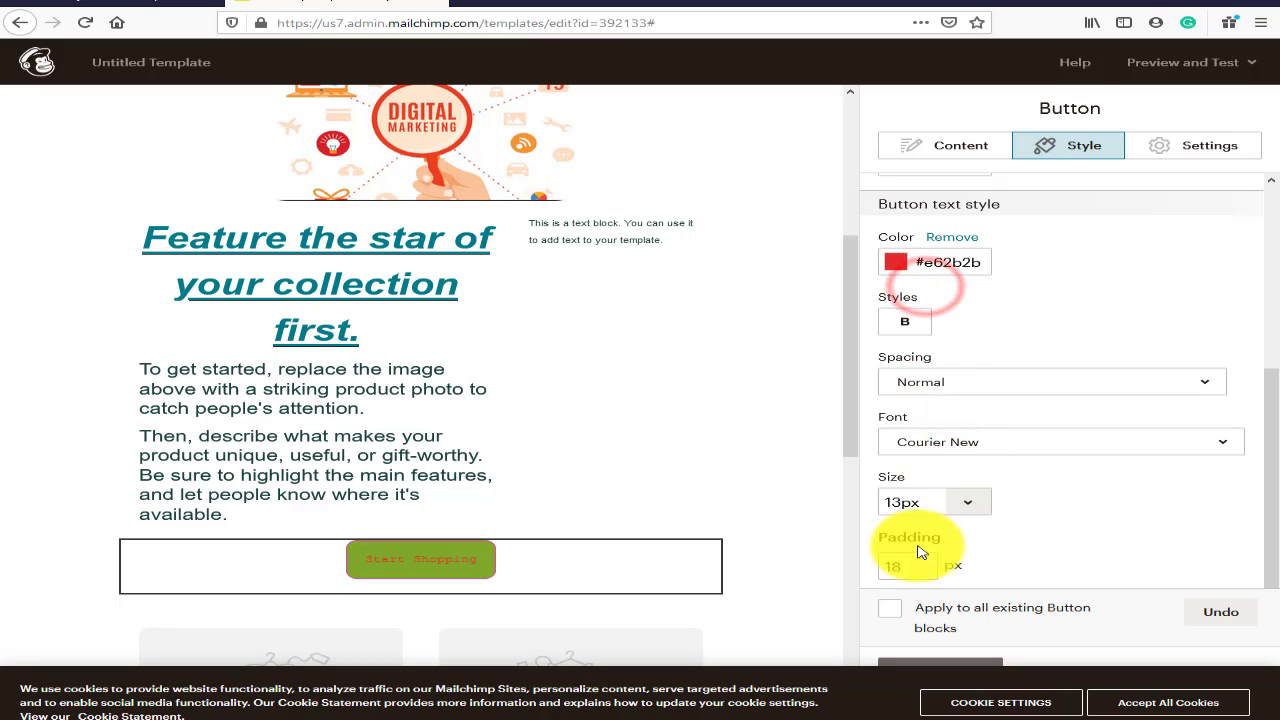
{"action": "left_click", "coordinate": [975, 502]}
{"action": "left_click", "coordinate": [959, 363]}
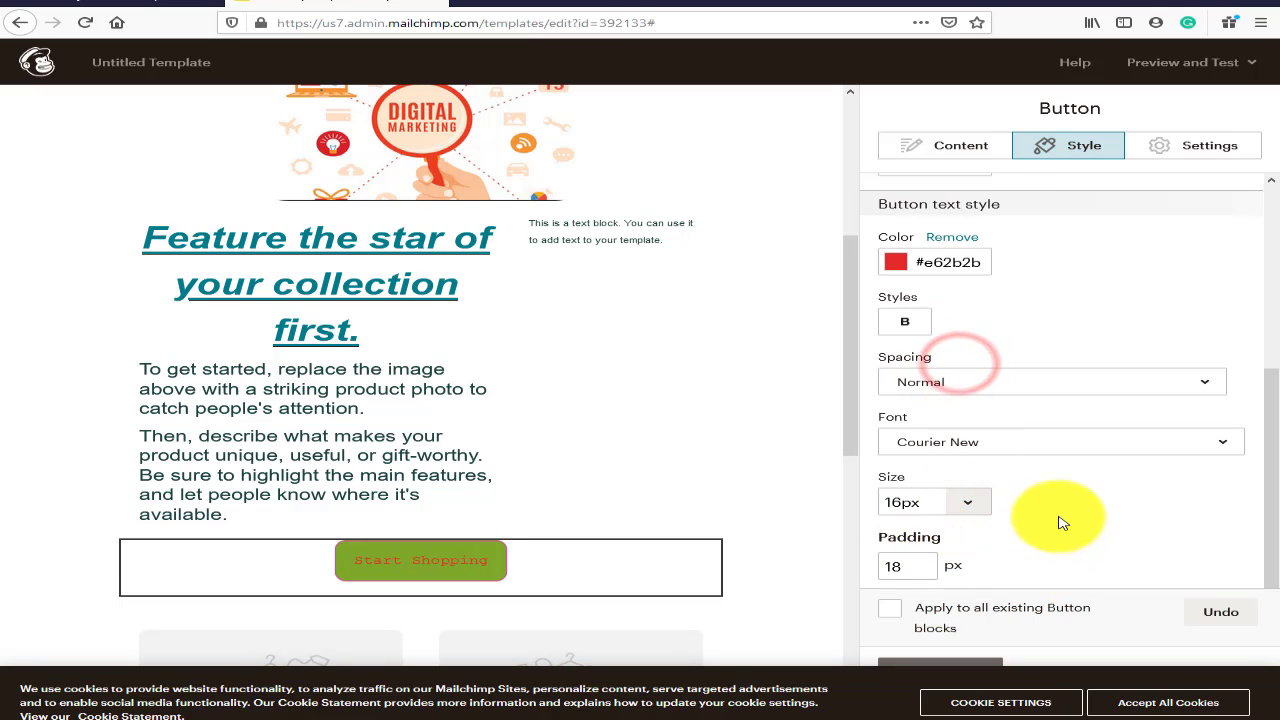
{"action": "left_click", "coordinate": [1058, 515]}
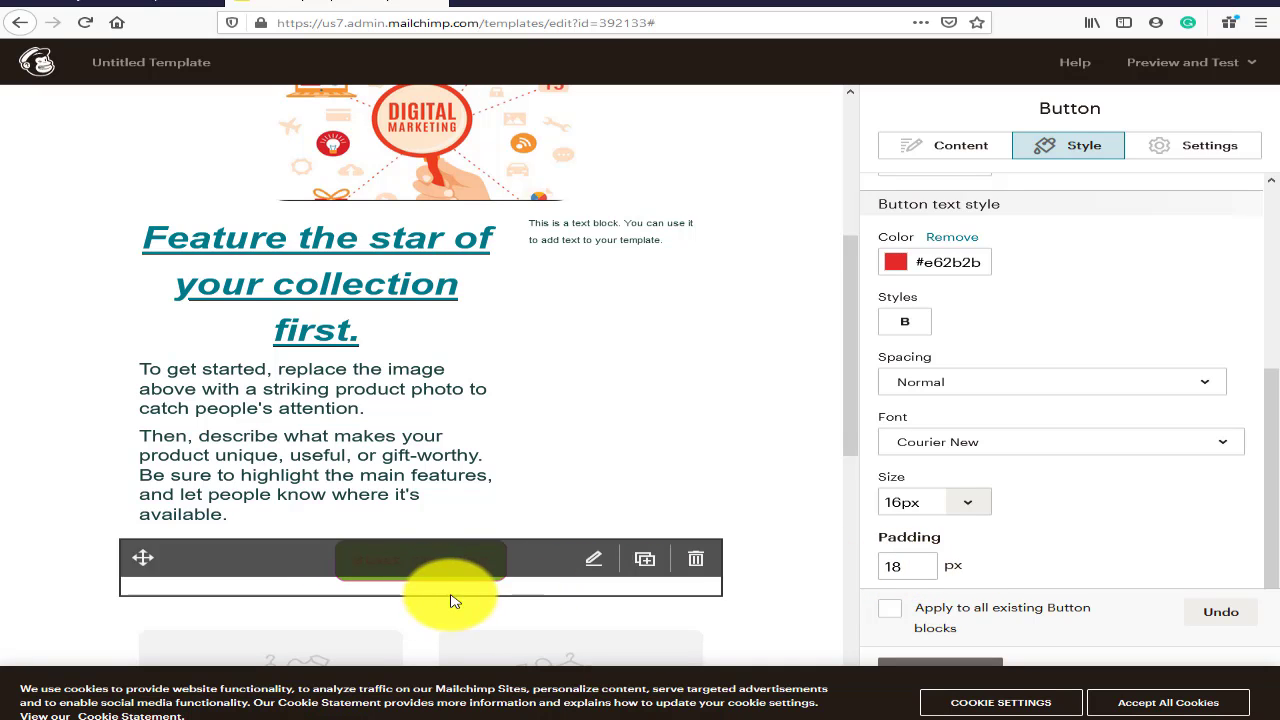
Step: Try left and right alignment for the button and return it to Center
{"action": "left_click", "coordinate": [1180, 146]}
{"action": "left_click", "coordinate": [940, 251]}
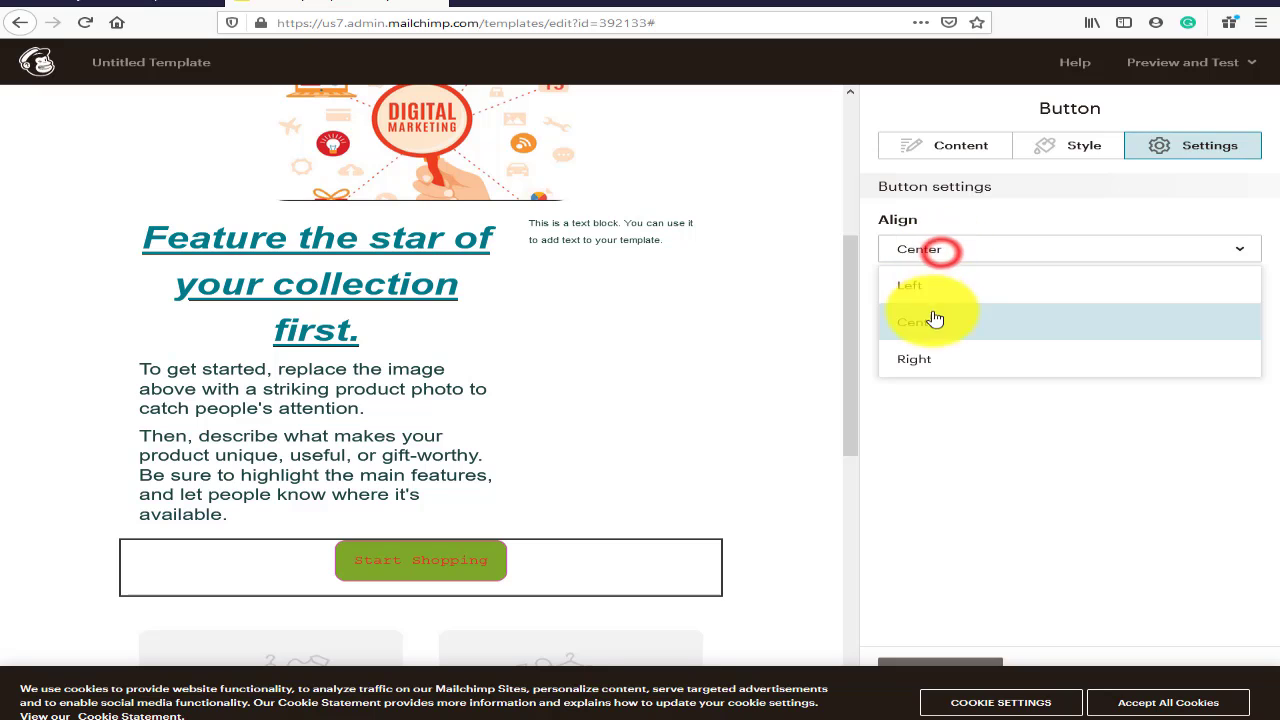
{"action": "left_click", "coordinate": [925, 286]}
{"action": "left_click", "coordinate": [948, 250]}
{"action": "left_click", "coordinate": [935, 357]}
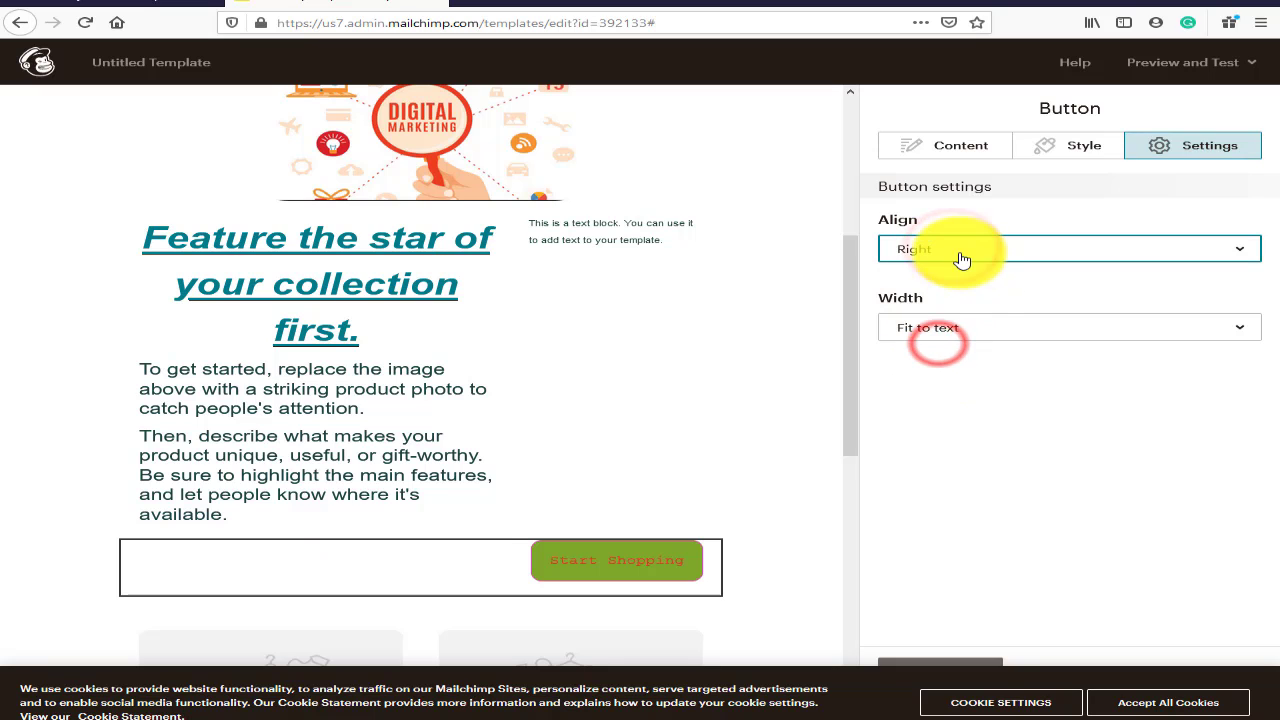
{"action": "left_click", "coordinate": [960, 258]}
{"action": "left_click", "coordinate": [945, 321]}
Step: Try the Full width setting on the button and switch its width back to Fit to text
{"action": "left_click", "coordinate": [952, 327]}
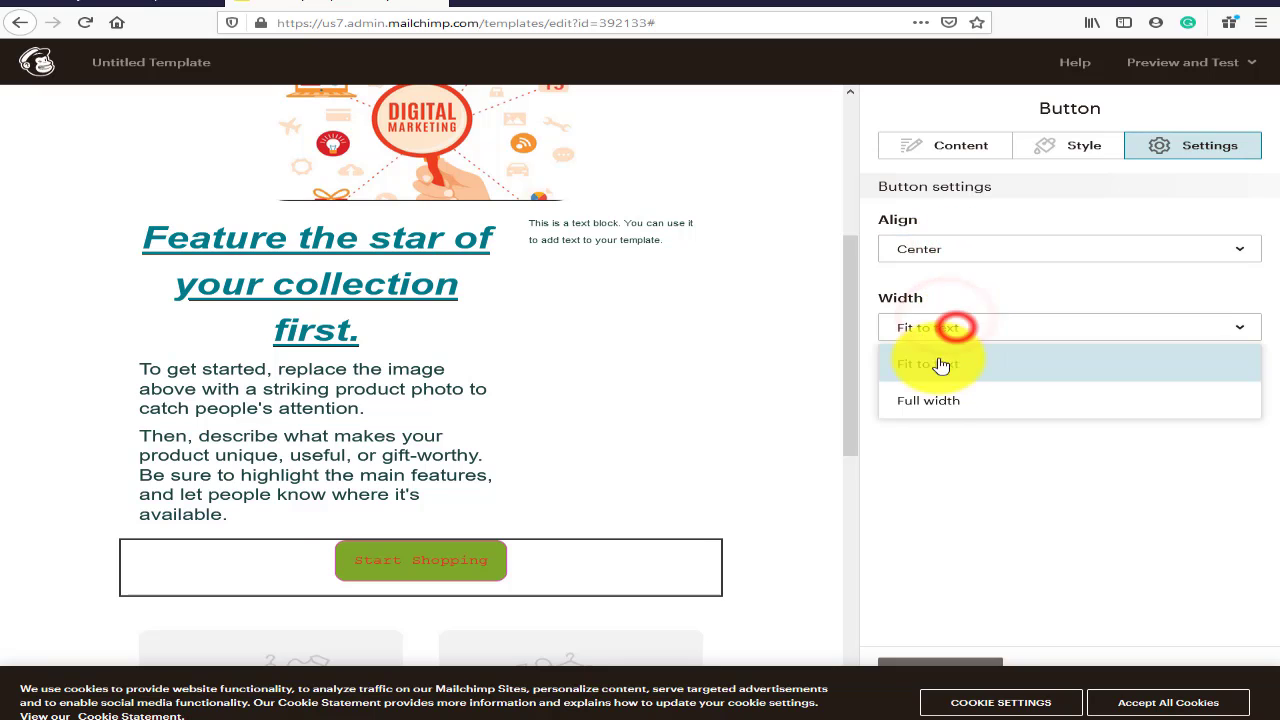
{"action": "left_click", "coordinate": [930, 398]}
{"action": "mouse_move", "coordinate": [297, 534]}
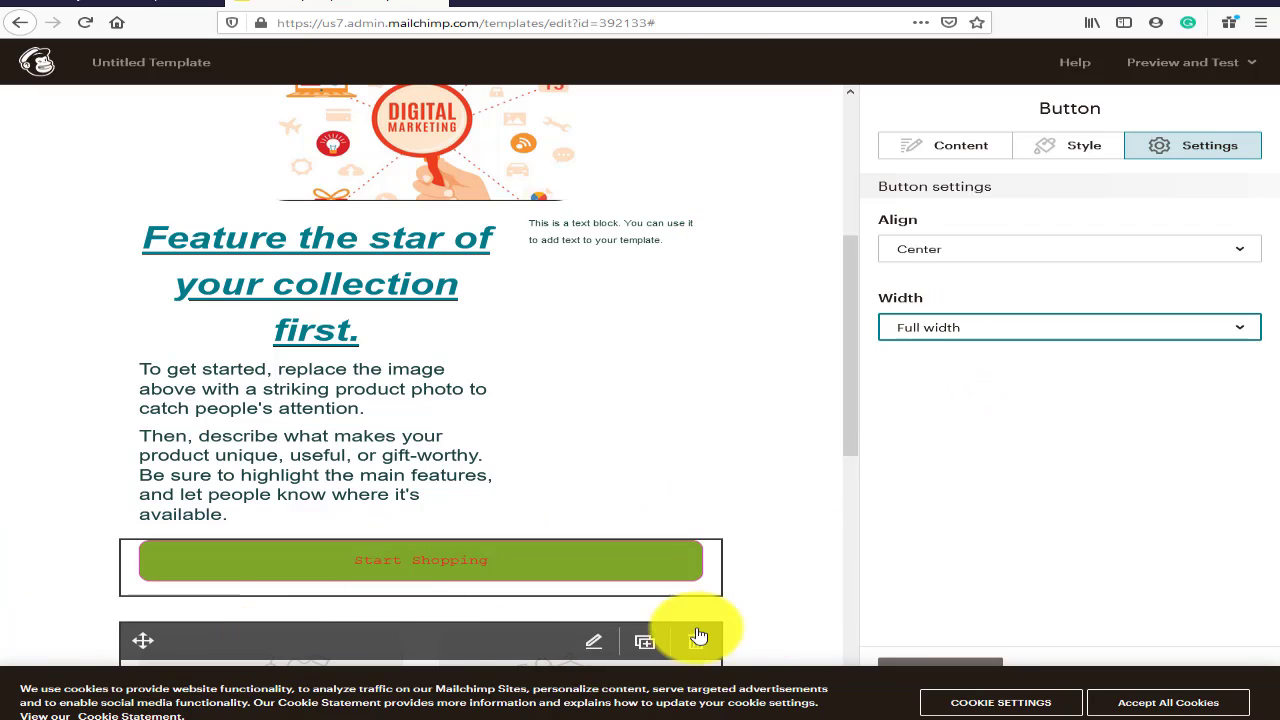
{"action": "left_click", "coordinate": [920, 330]}
{"action": "left_click", "coordinate": [956, 365]}
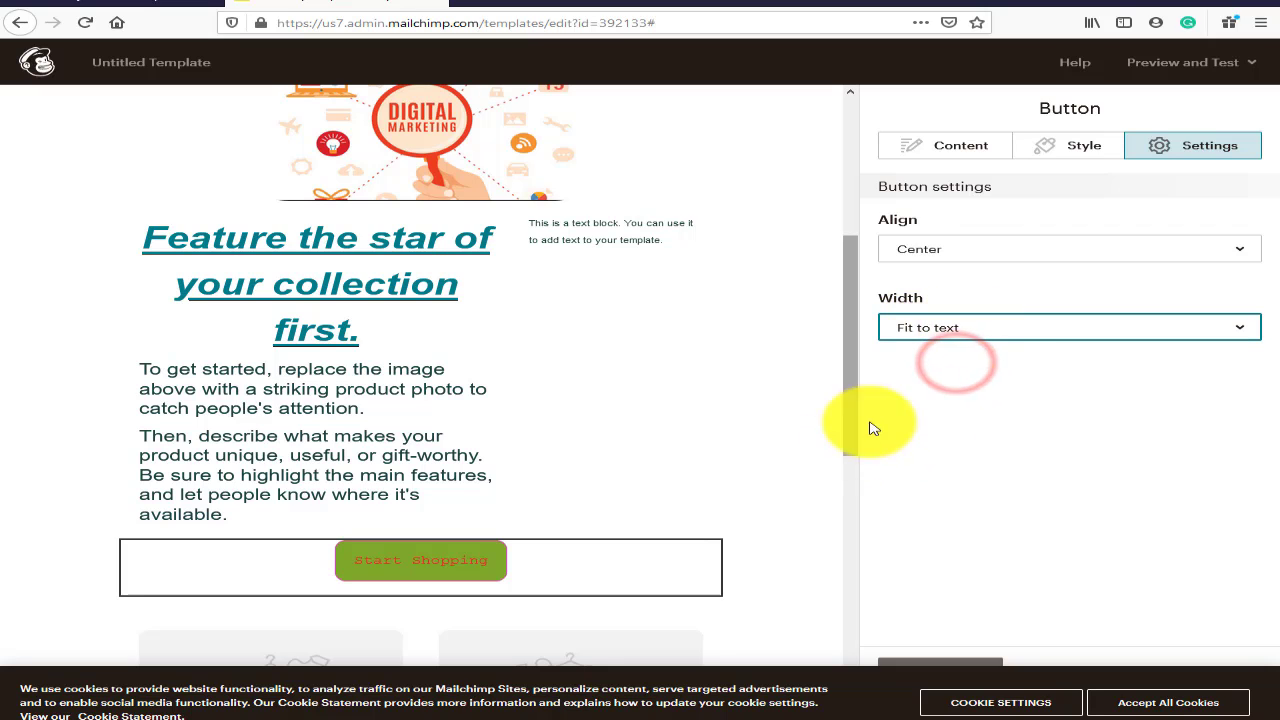
Step: Close the button editor and open the image and text block with Related products and What's on sale for editing
{"action": "left_click", "coordinate": [1012, 371]}
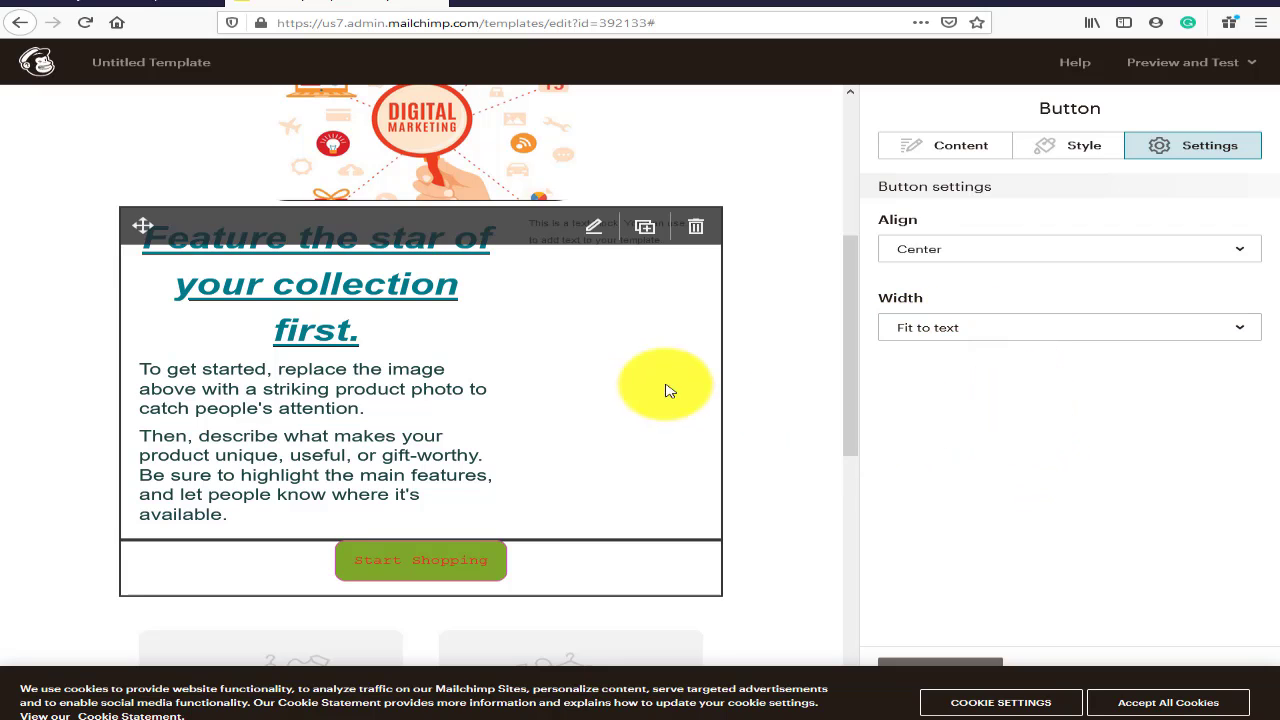
{"action": "left_click", "coordinate": [743, 358]}
{"action": "left_click", "coordinate": [662, 310]}
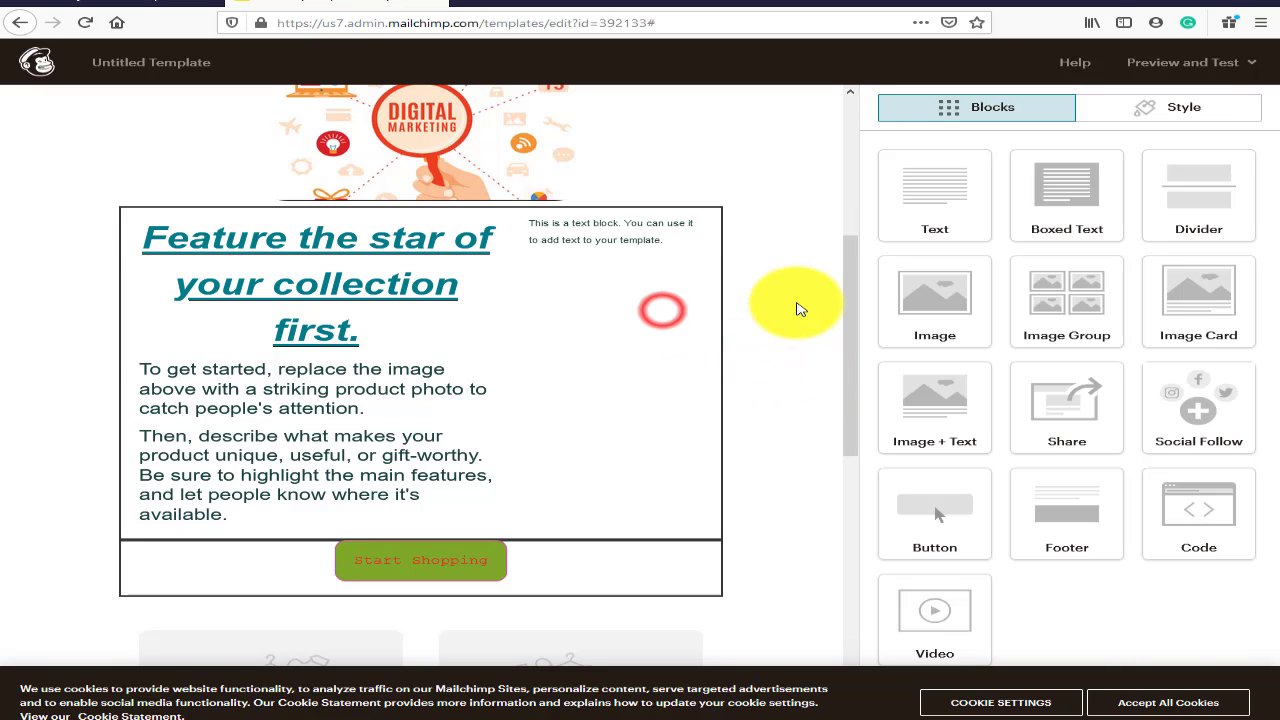
{"action": "scroll", "coordinate": [849, 257], "scroll_direction": "down", "scroll_amount": 5}
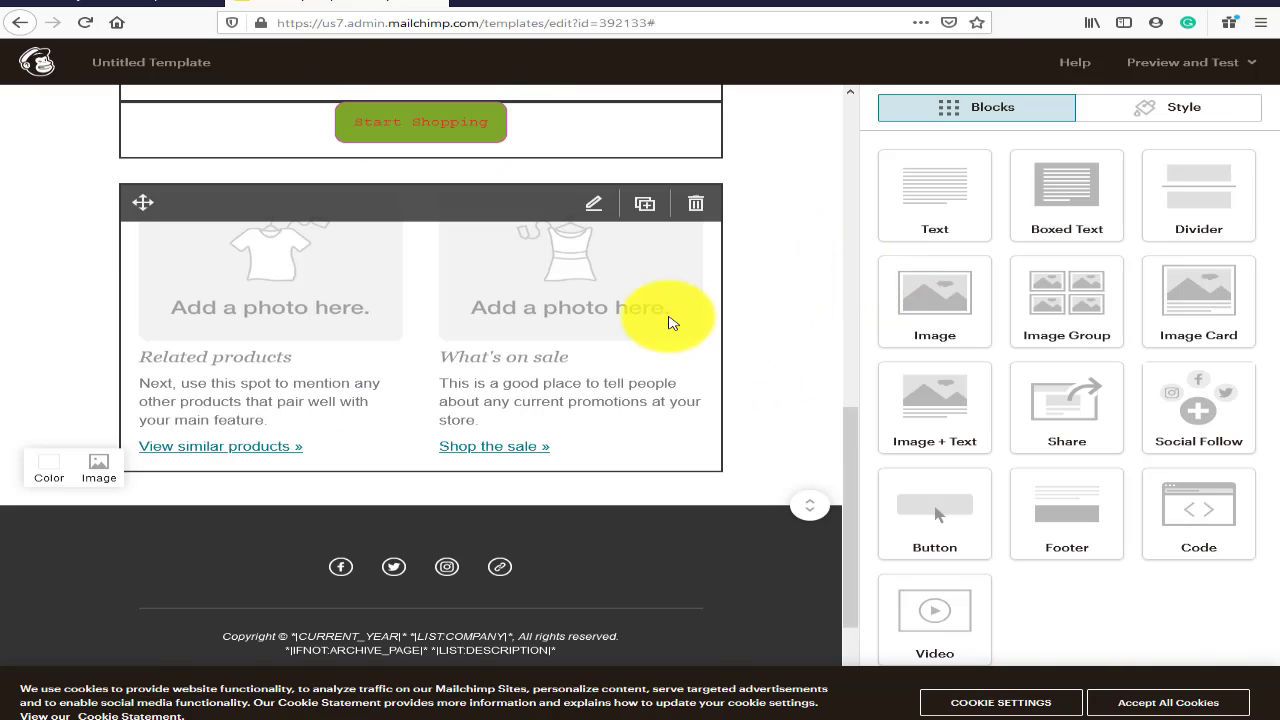
{"action": "left_click", "coordinate": [228, 277]}
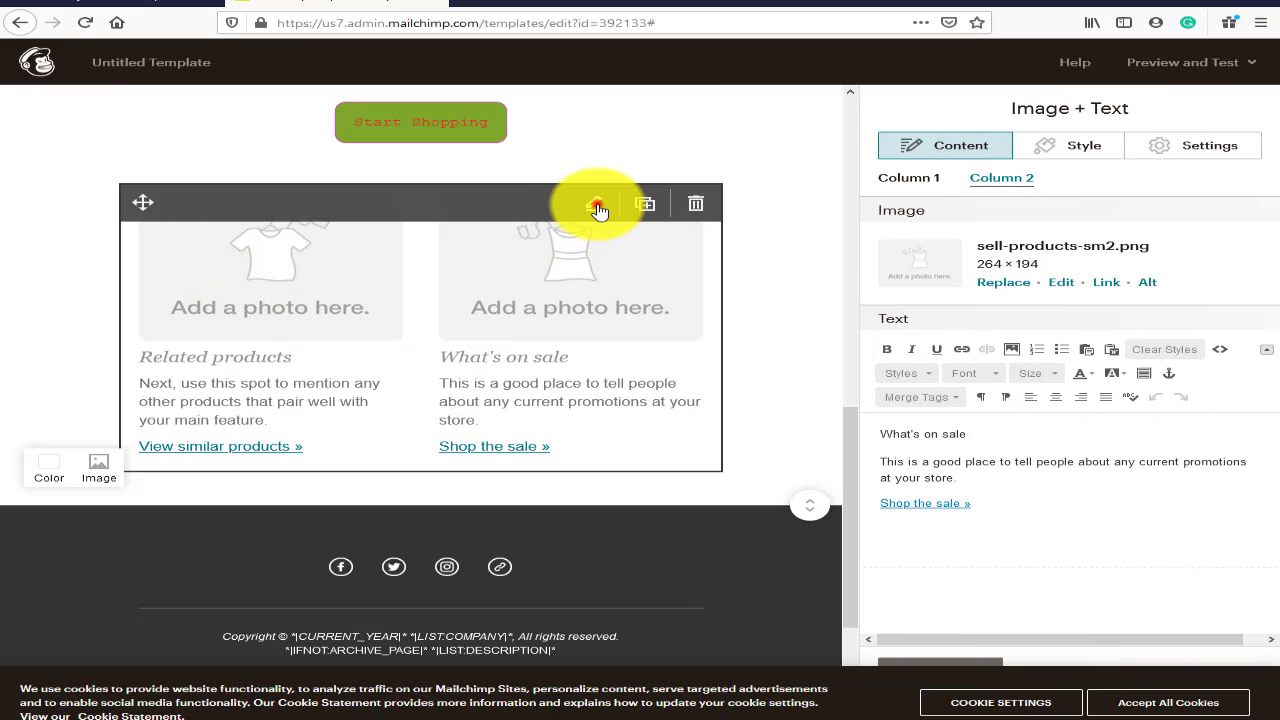
Step: Compare the content of Column 1 and Column 2 in the block and settle on Column 1
{"action": "left_click", "coordinate": [908, 178]}
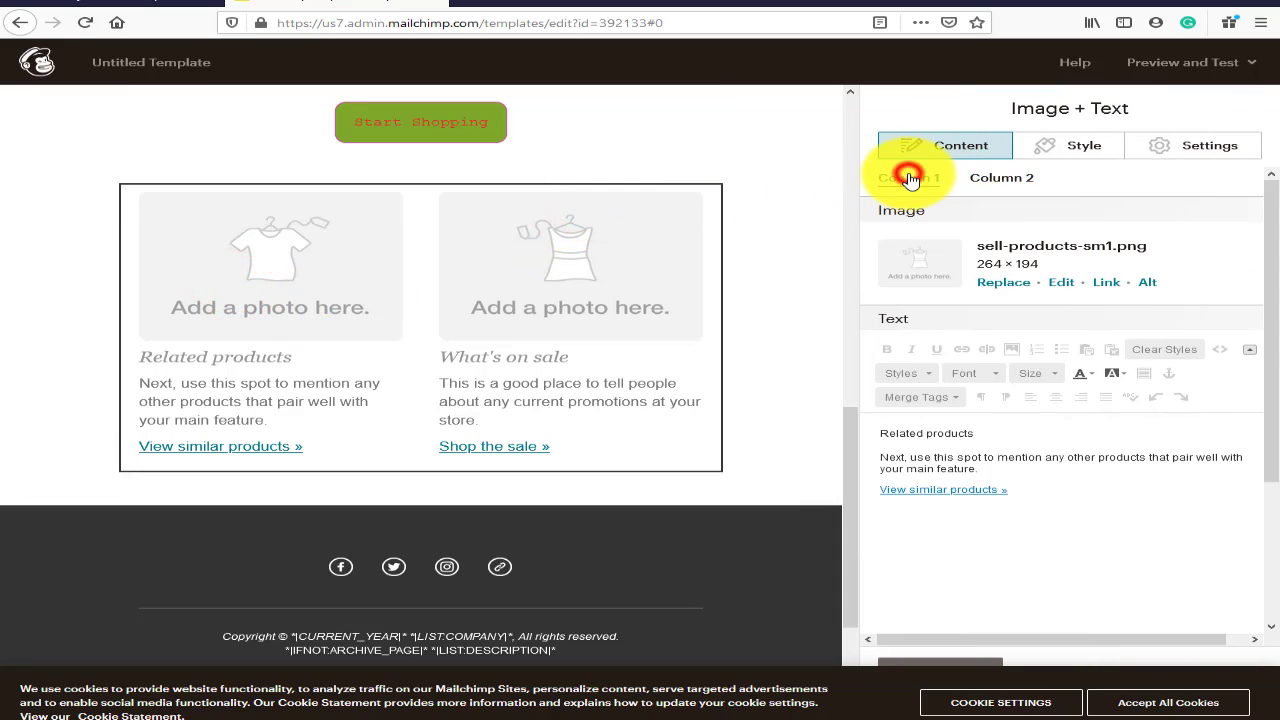
{"action": "left_click", "coordinate": [995, 180]}
{"action": "left_click", "coordinate": [893, 178]}
{"action": "left_click", "coordinate": [207, 270]}
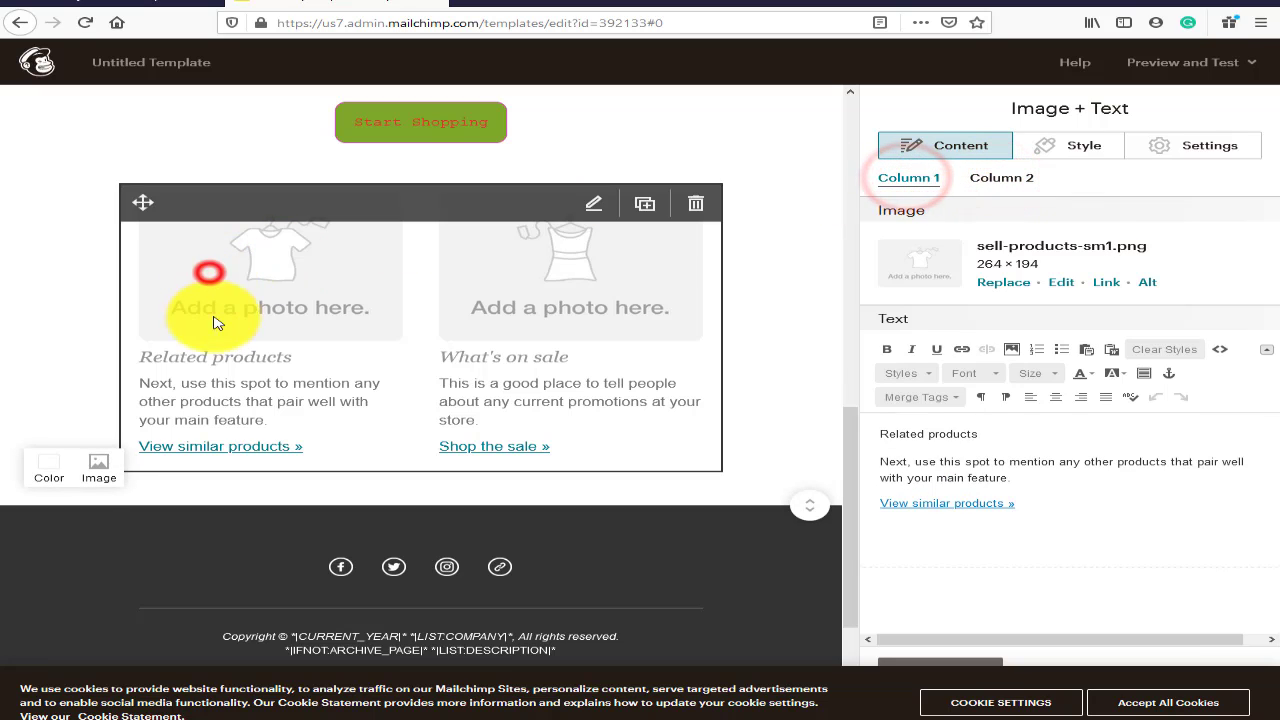
{"action": "left_click", "coordinate": [910, 180]}
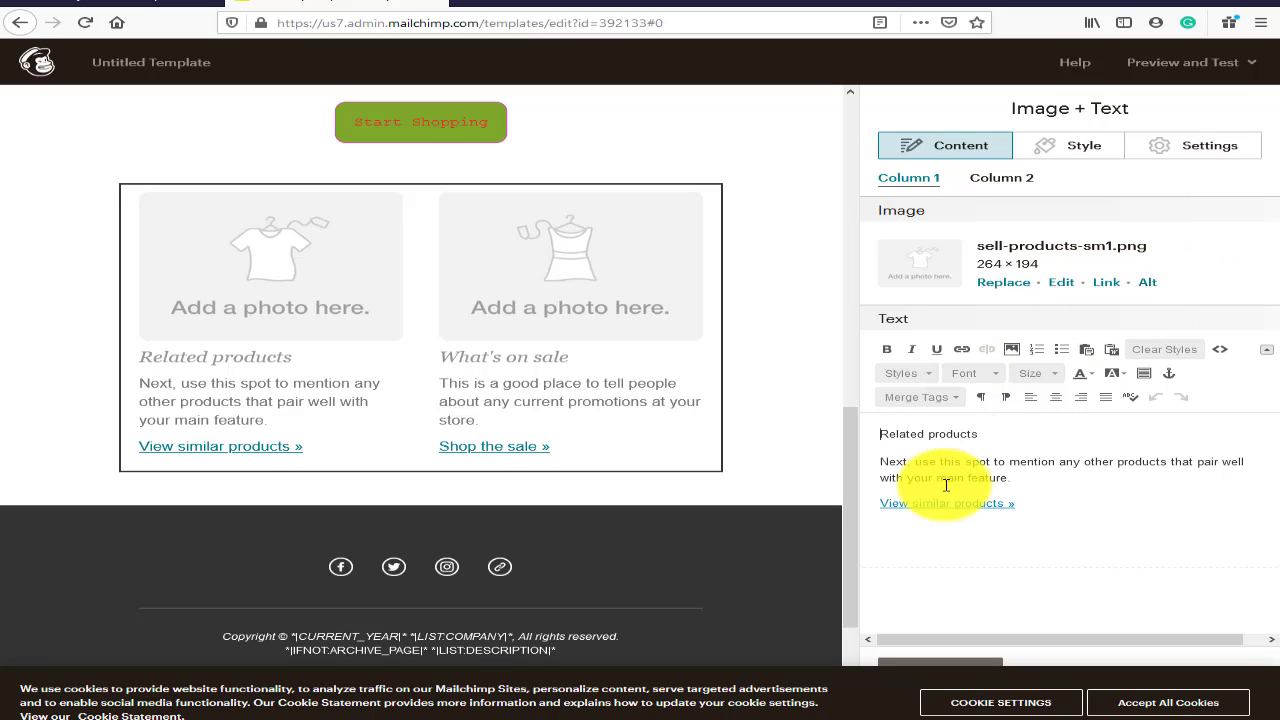
{"action": "left_click", "coordinate": [995, 462]}
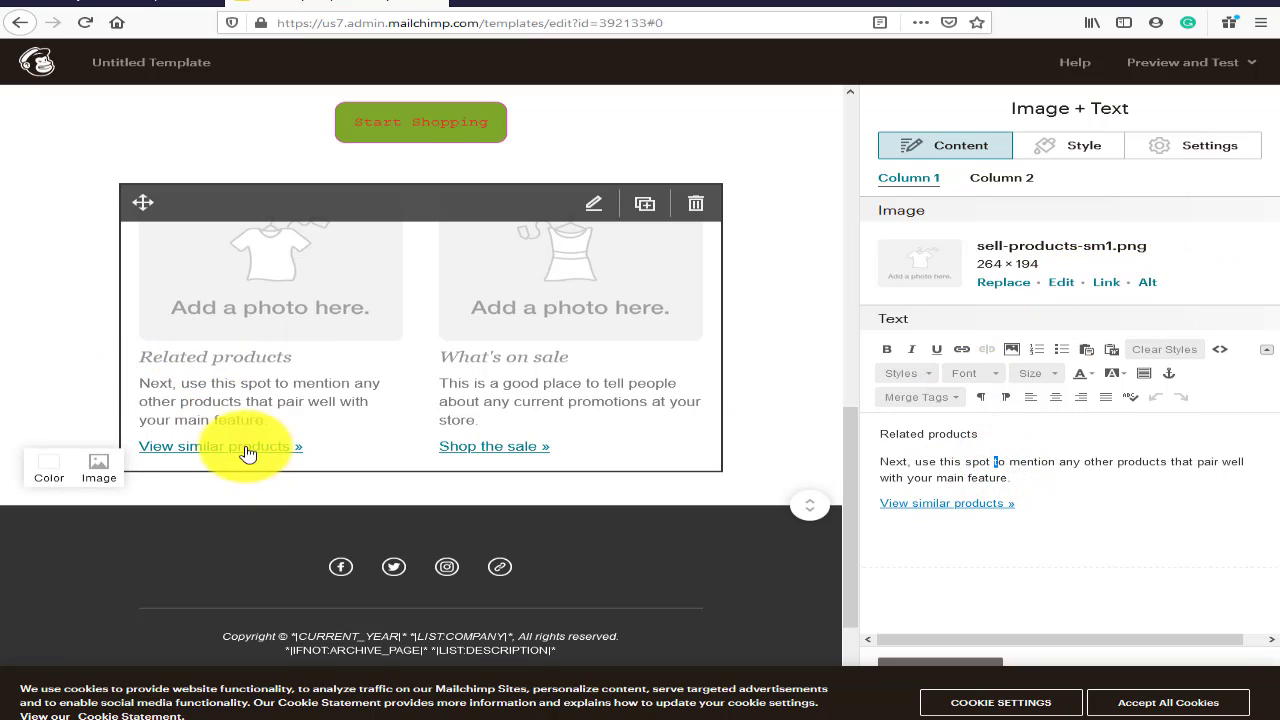
{"action": "left_click", "coordinate": [993, 473]}
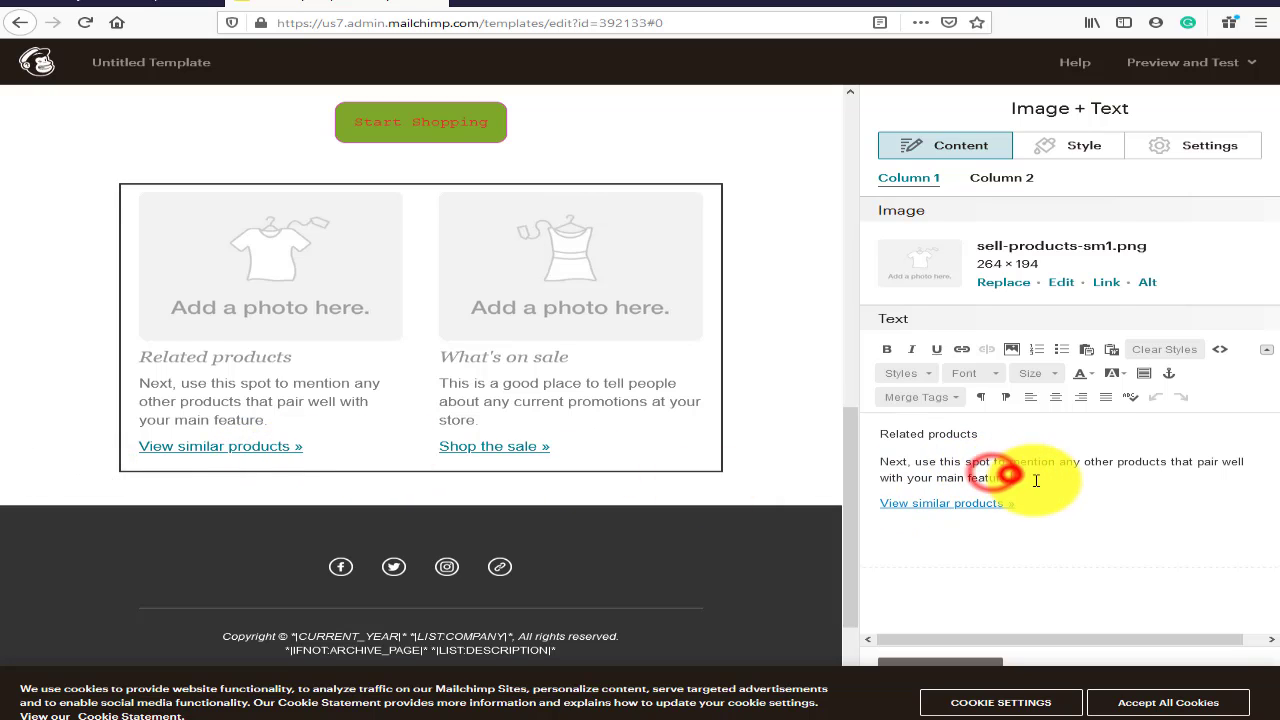
{"action": "left_click_drag", "start_coordinate": [1035, 483], "coordinate": [911, 460]}
{"action": "left_click", "coordinate": [1015, 446]}
Step: Link the "View similar products »" text in Column 1 to the copied web address
{"action": "left_click", "coordinate": [1037, 504]}
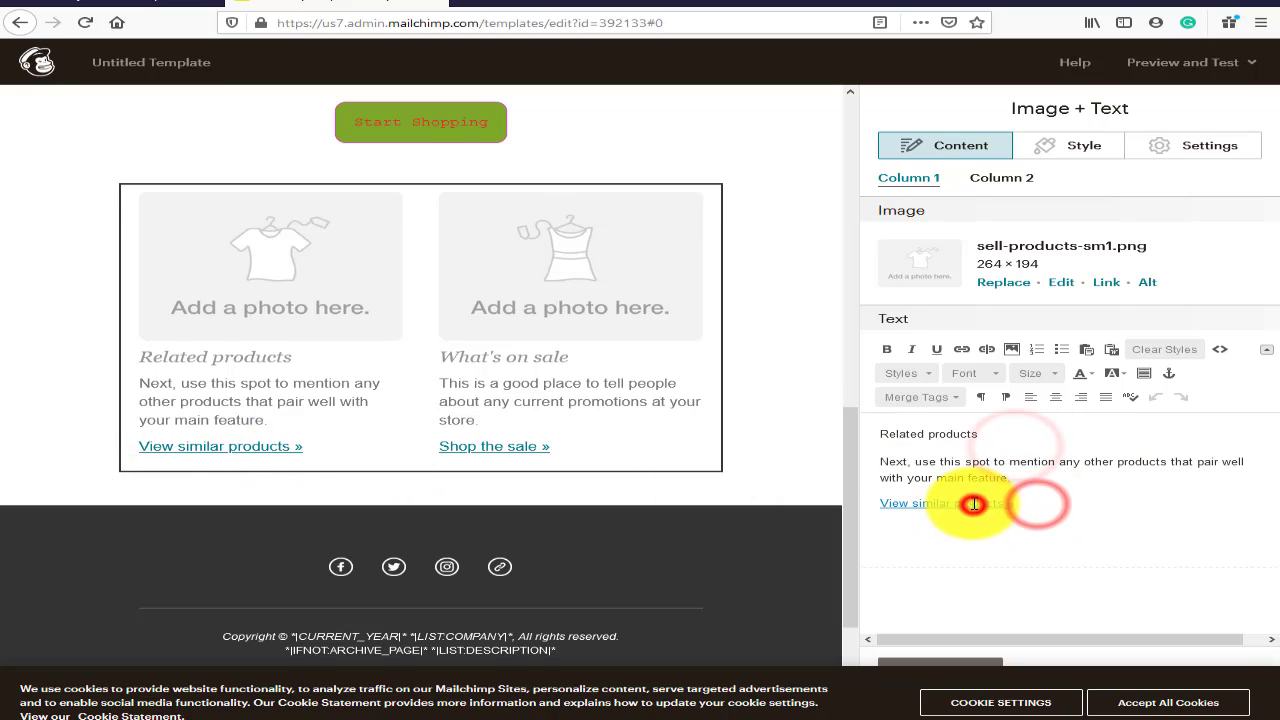
{"action": "left_click", "coordinate": [974, 504]}
{"action": "left_click", "coordinate": [1027, 506]}
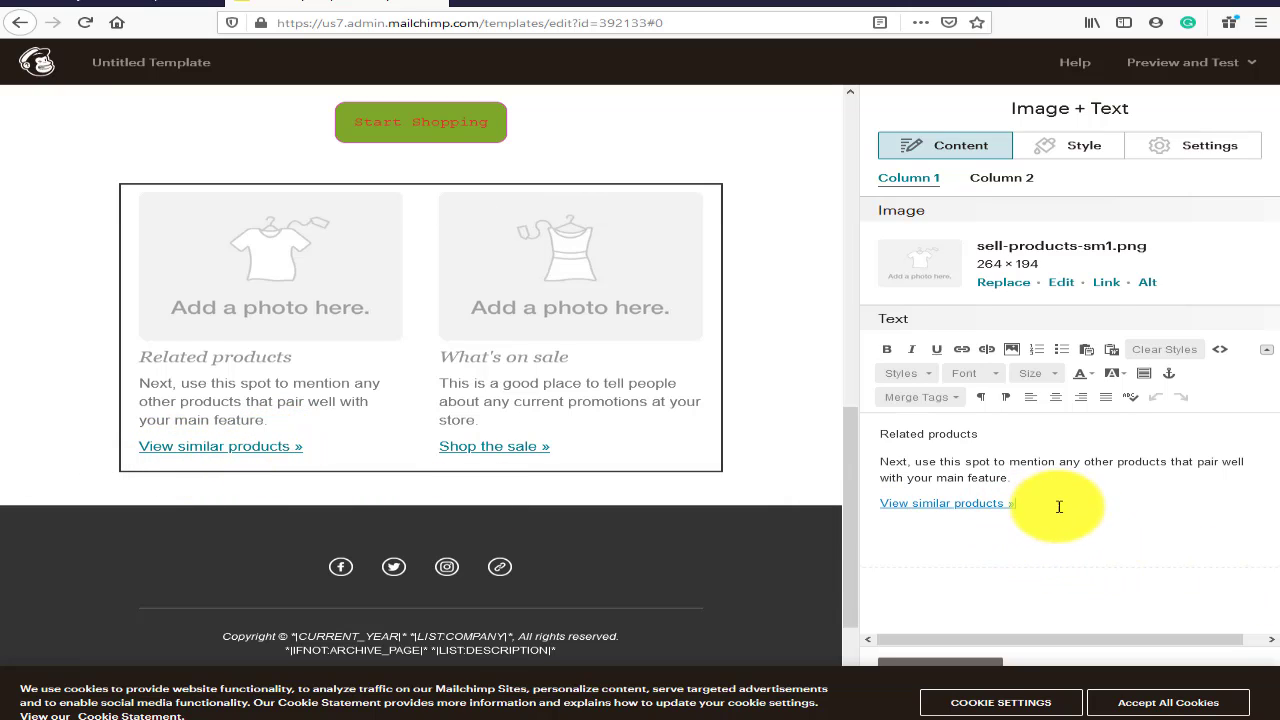
{"action": "left_click_drag", "start_coordinate": [1100, 508], "coordinate": [871, 500]}
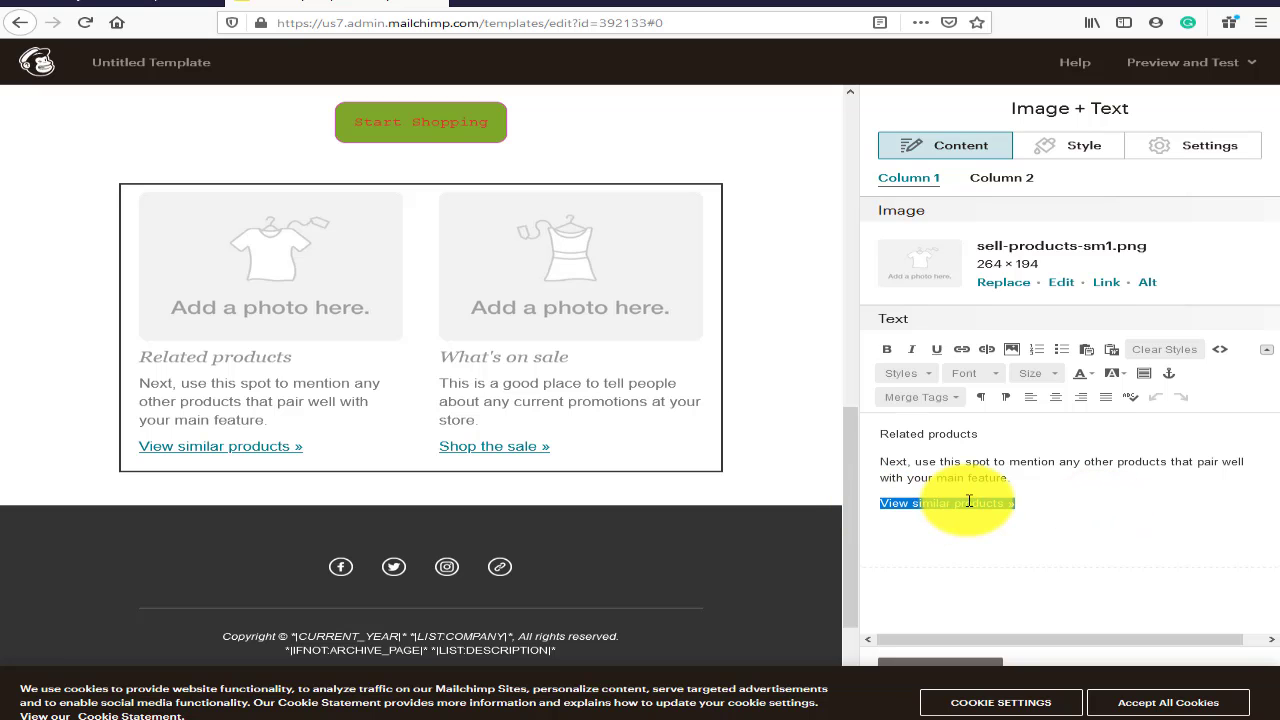
{"action": "left_click", "coordinate": [963, 352]}
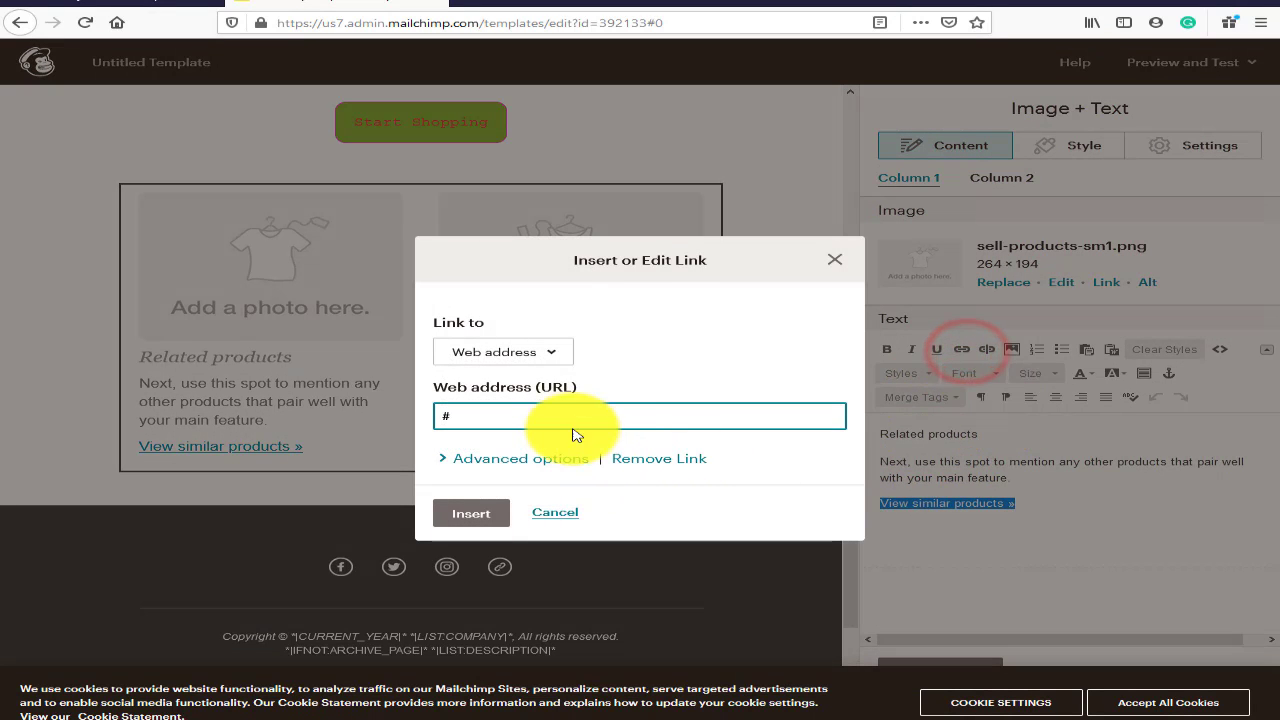
{"action": "left_click", "coordinate": [563, 416]}
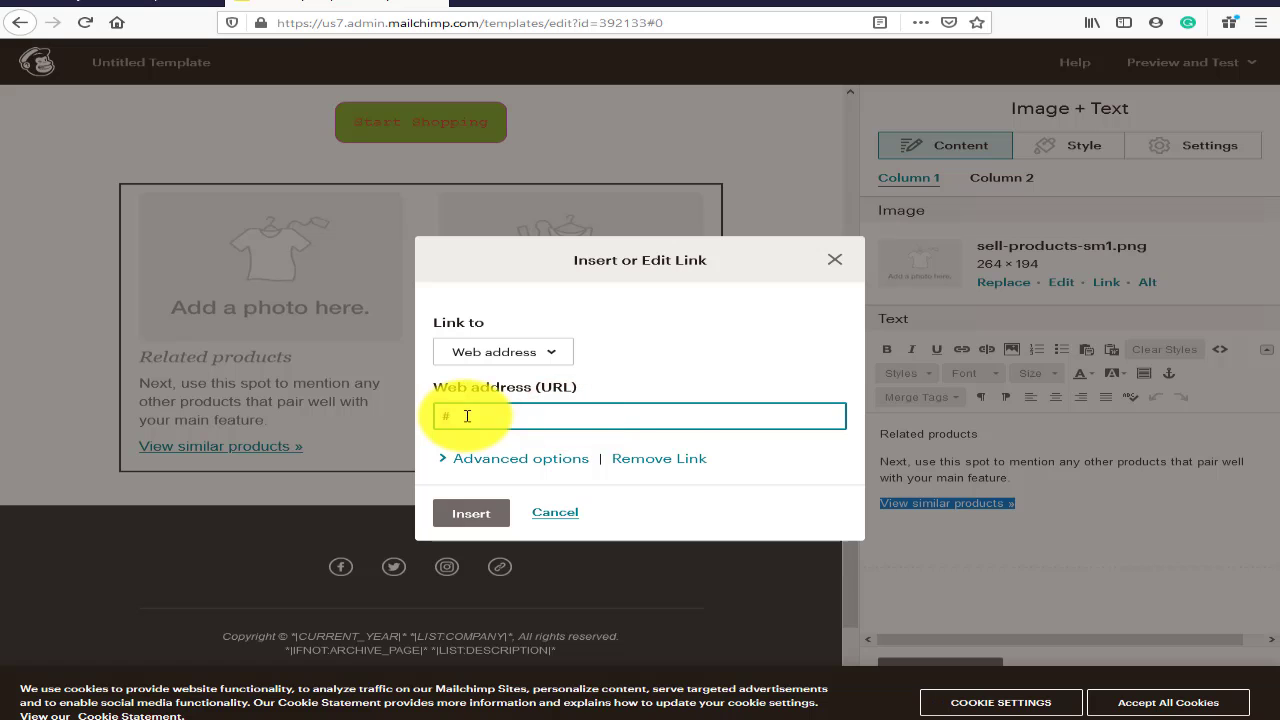
{"action": "key", "text": "ctrl+v"}
{"action": "left_click", "coordinate": [474, 513]}
{"action": "left_click", "coordinate": [1003, 460]}
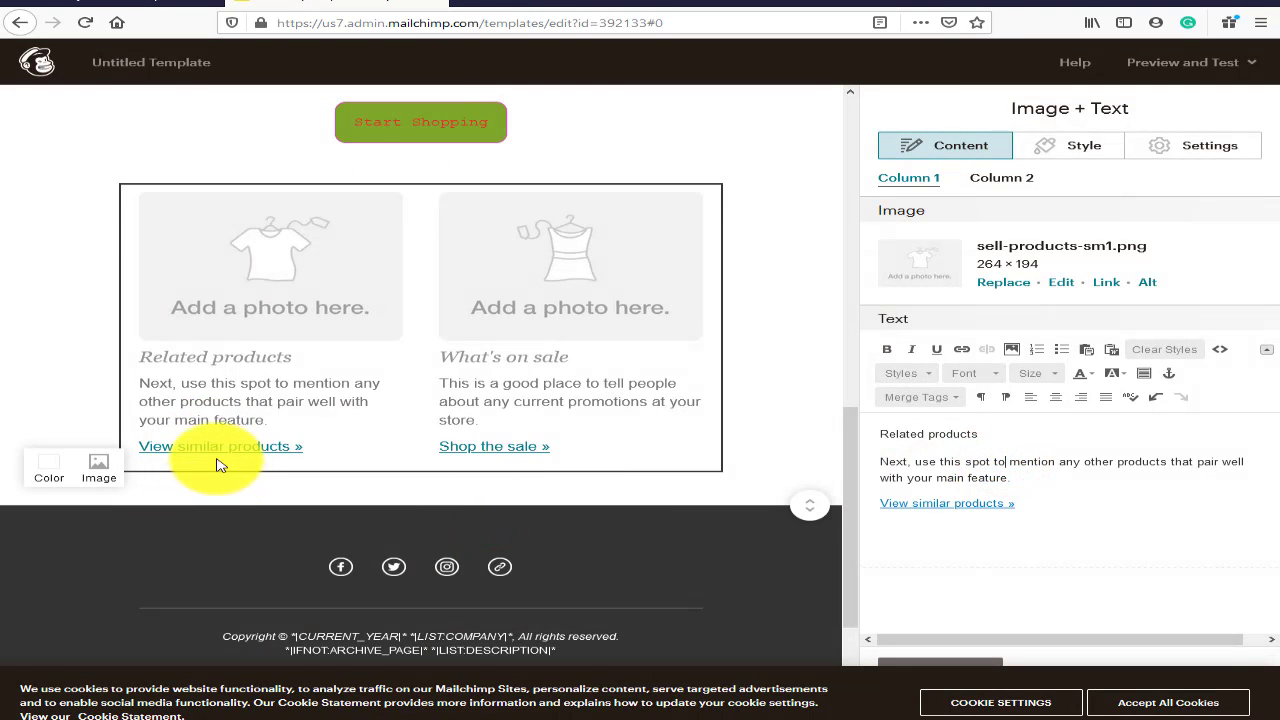
{"action": "left_click", "coordinate": [215, 447]}
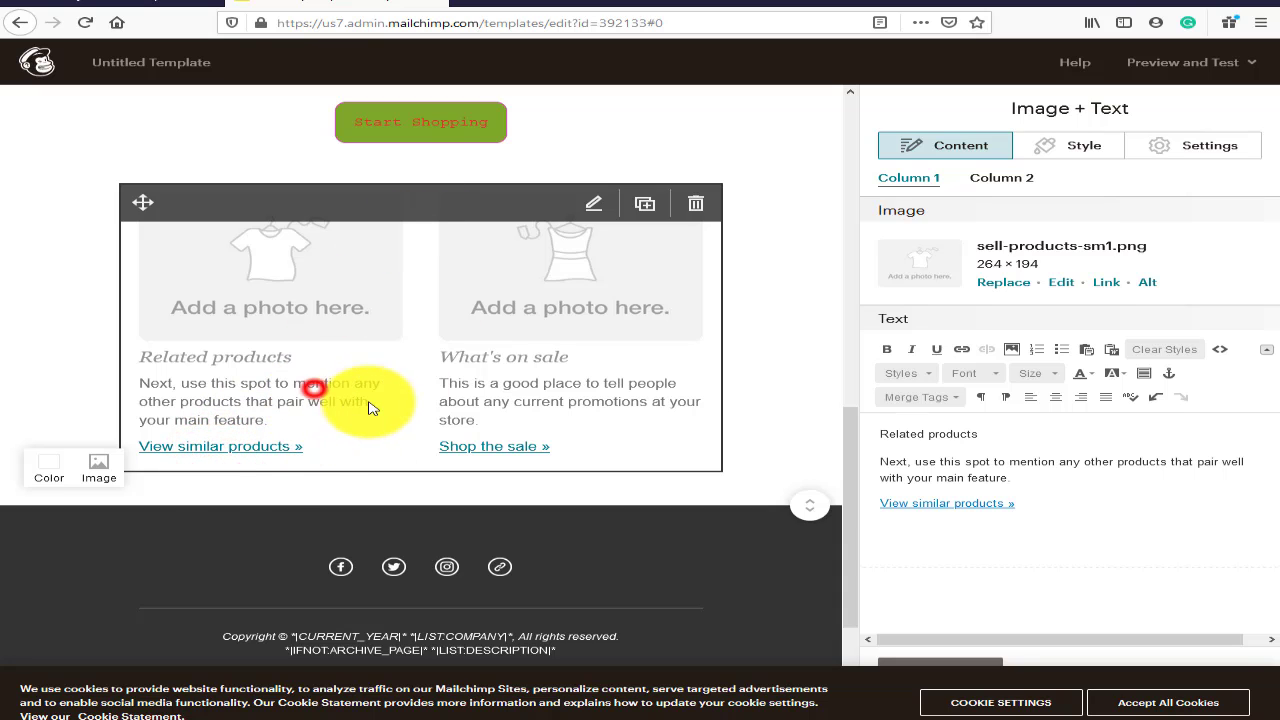
{"action": "scroll", "coordinate": [508, 429], "scroll_direction": "up", "scroll_amount": 1}
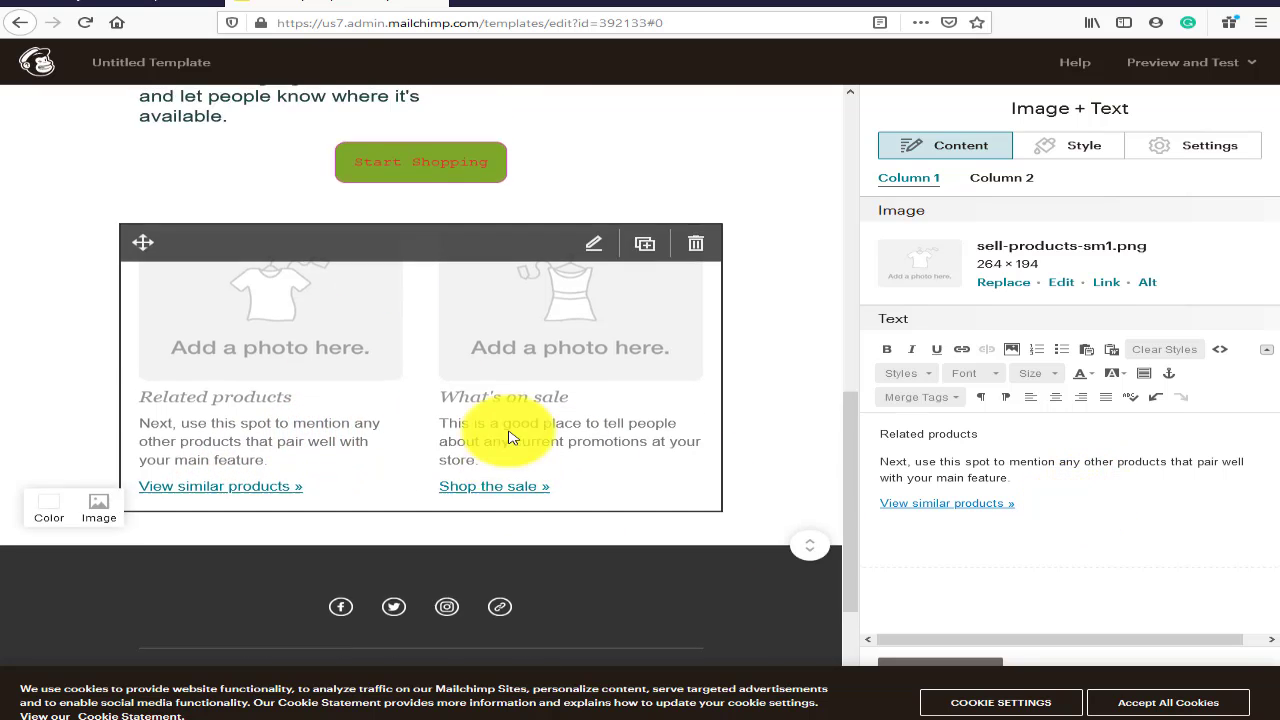
{"action": "scroll", "coordinate": [666, 463], "scroll_direction": "down", "scroll_amount": 3}
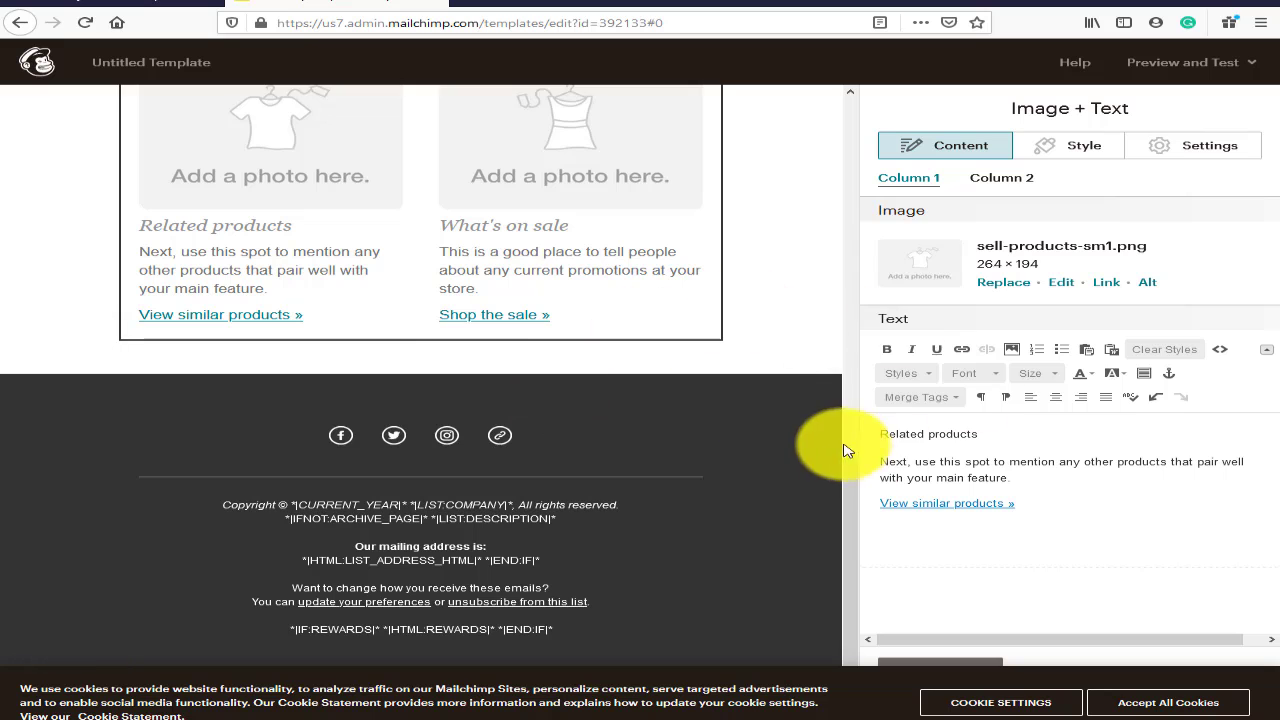
{"action": "scroll", "coordinate": [563, 286], "scroll_direction": "up", "scroll_amount": 4}
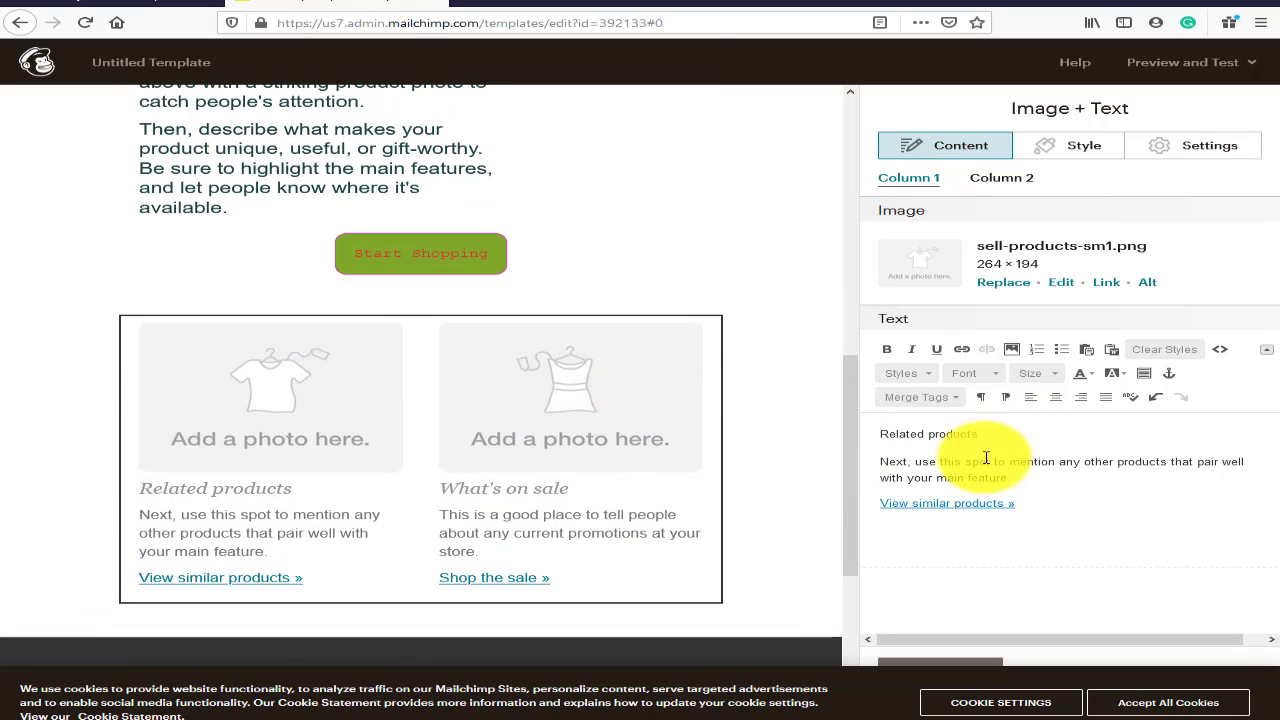
Step: Open the footer's Social Follow block for editing and go through the Facebook URL and link text fields
{"action": "scroll", "coordinate": [329, 606], "scroll_direction": "down", "scroll_amount": 4}
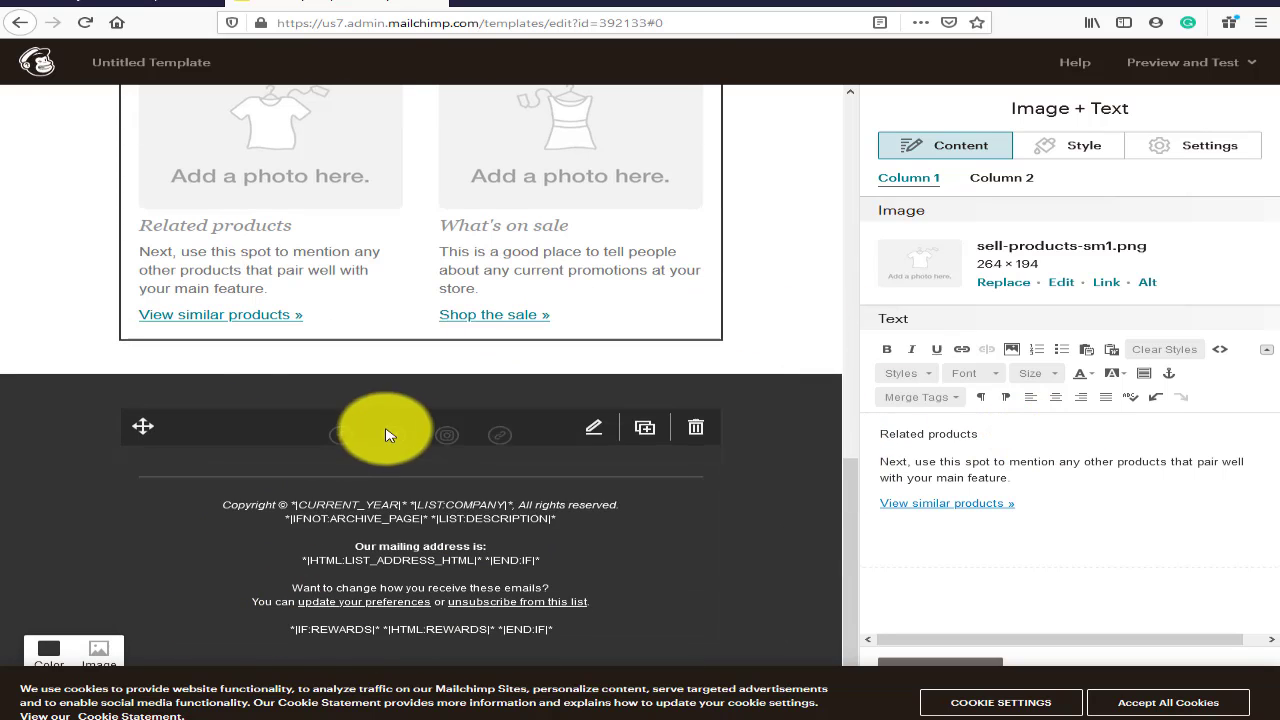
{"action": "left_click", "coordinate": [594, 425]}
{"action": "left_click", "coordinate": [592, 479]}
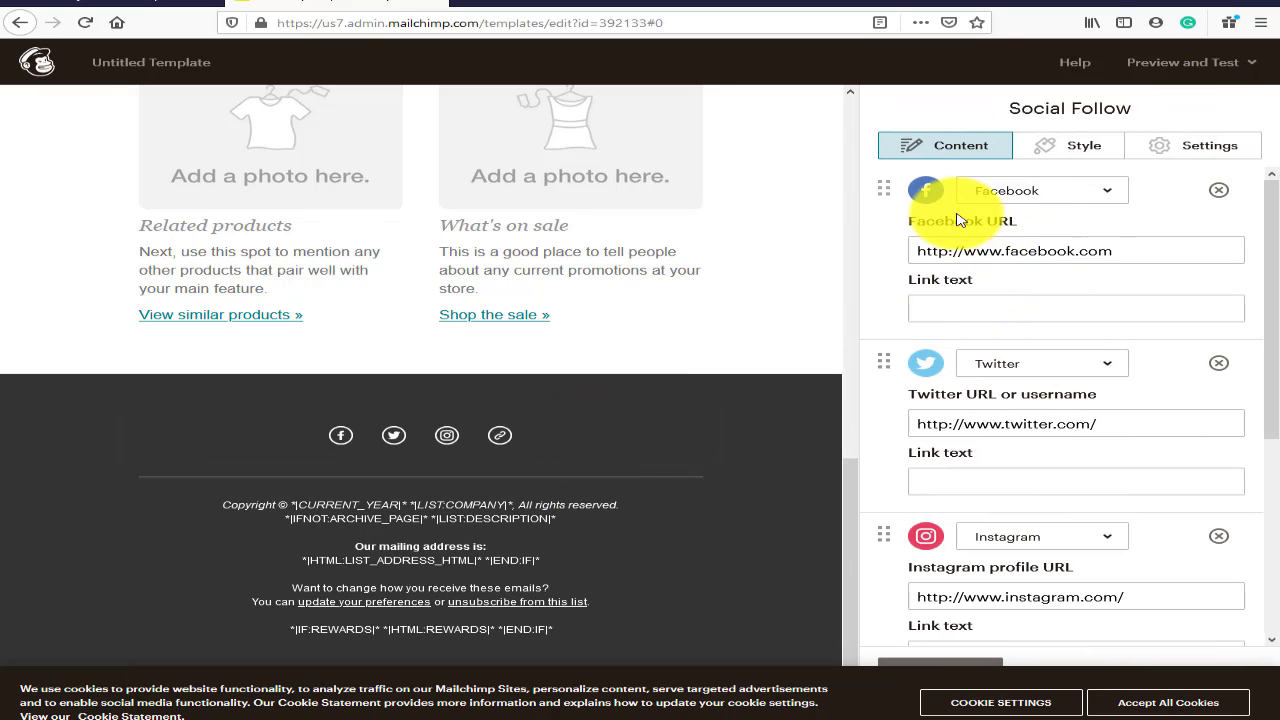
{"action": "left_click", "coordinate": [1122, 250]}
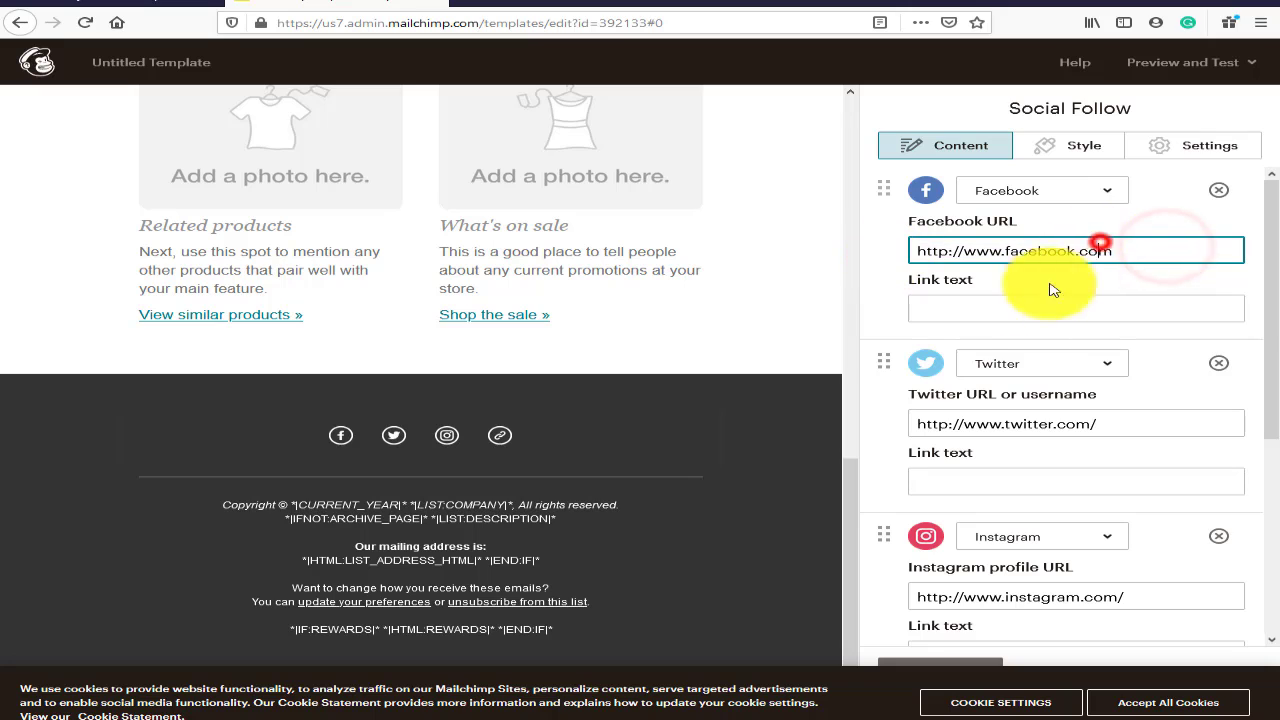
{"action": "left_click", "coordinate": [955, 314]}
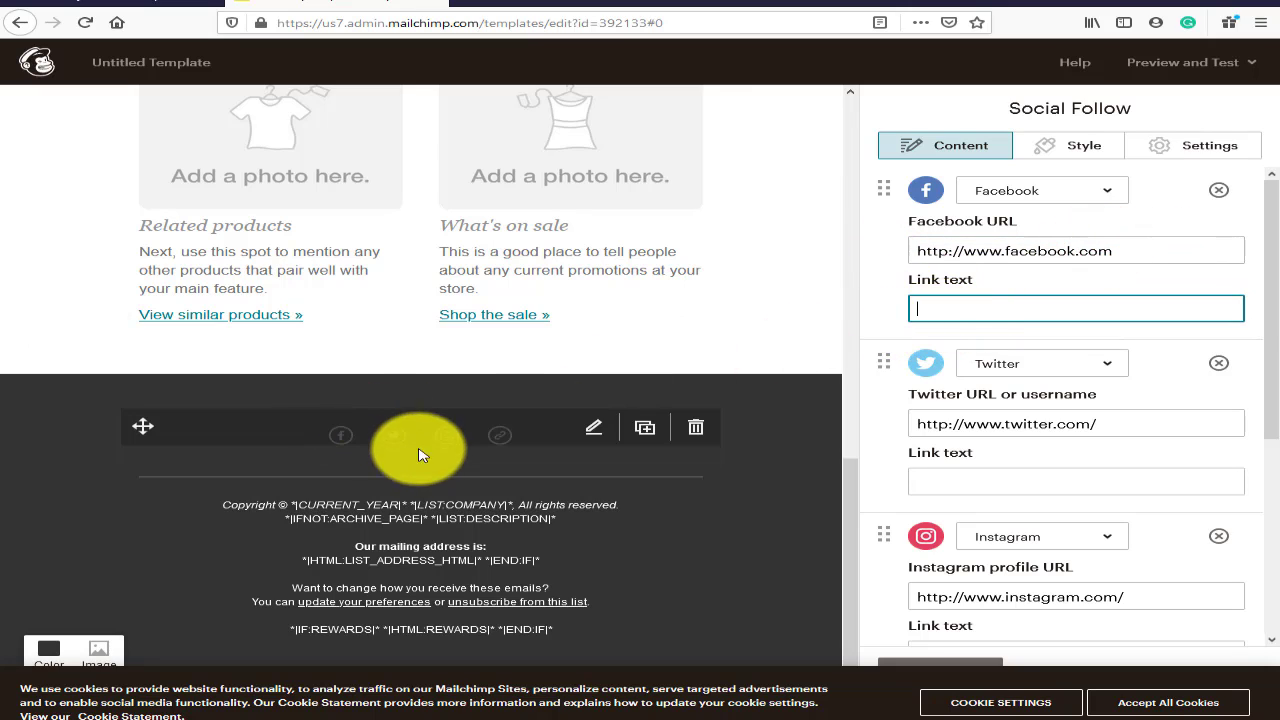
{"action": "left_click", "coordinate": [962, 316]}
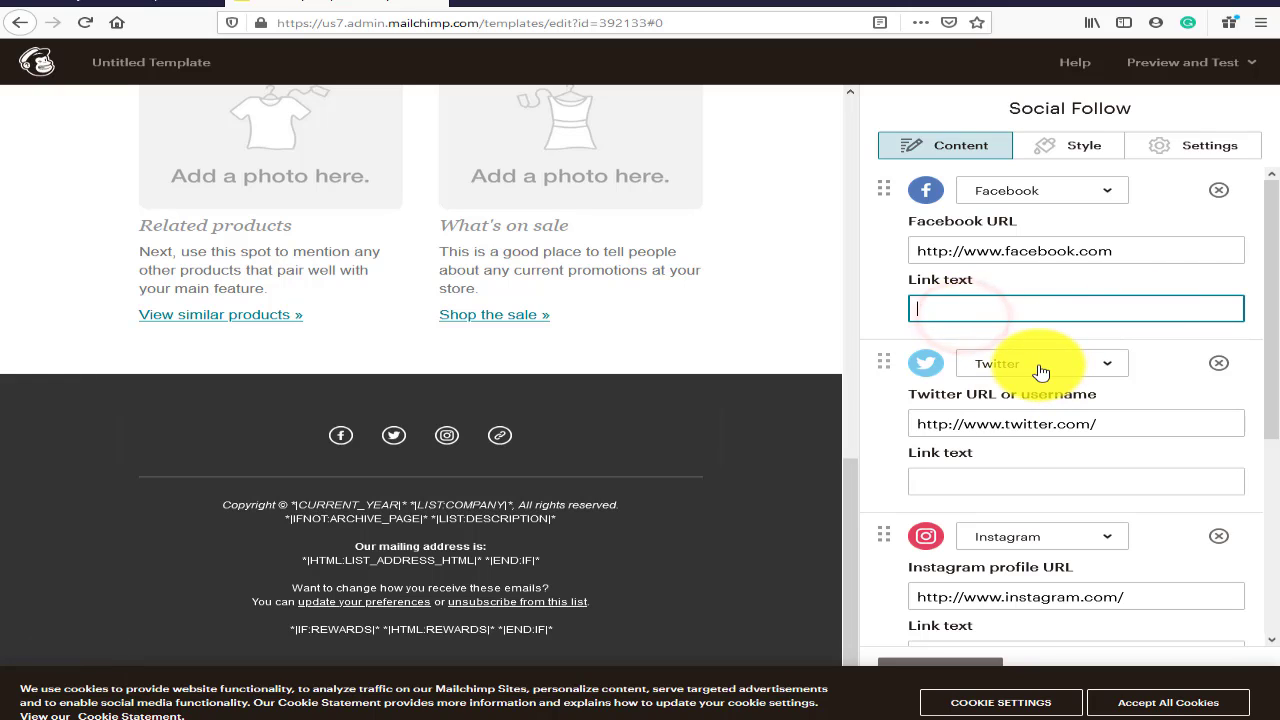
{"action": "left_click", "coordinate": [1013, 252]}
{"action": "left_click", "coordinate": [1072, 250]}
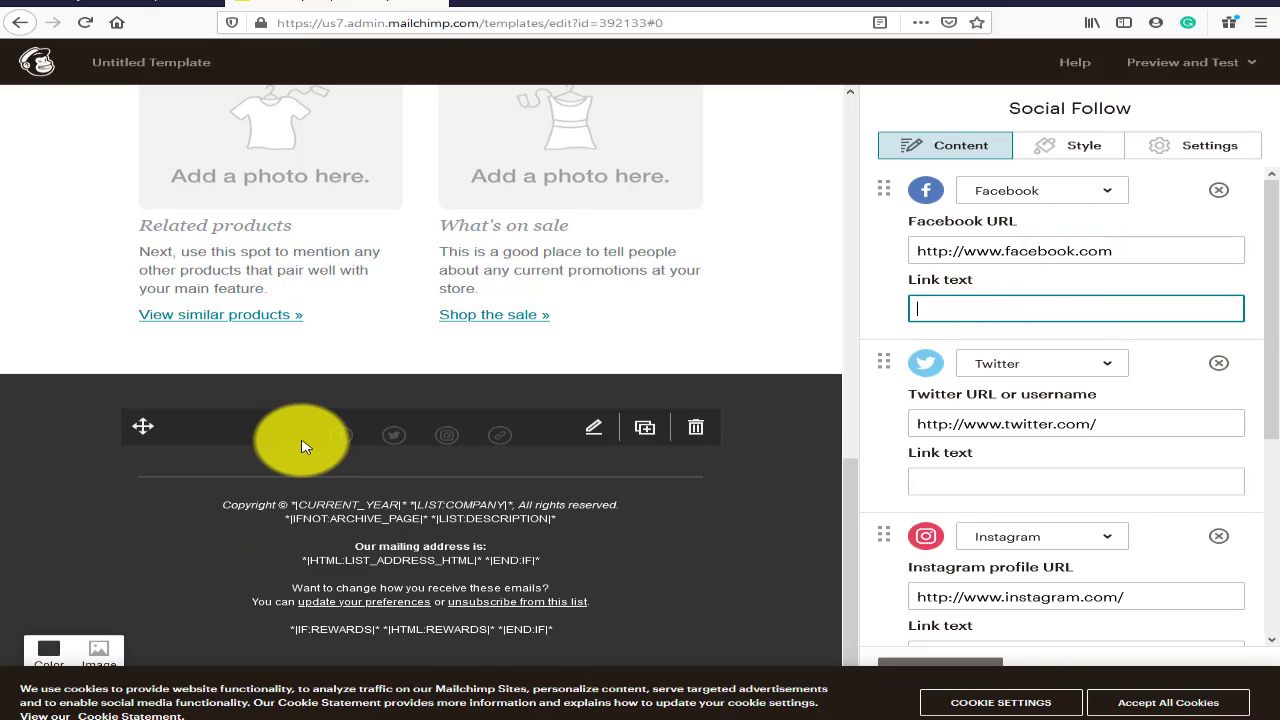
Step: Add another service to the Social Follow block and set it to Reddit
{"action": "scroll", "coordinate": [1025, 450], "scroll_direction": "down", "scroll_amount": 5}
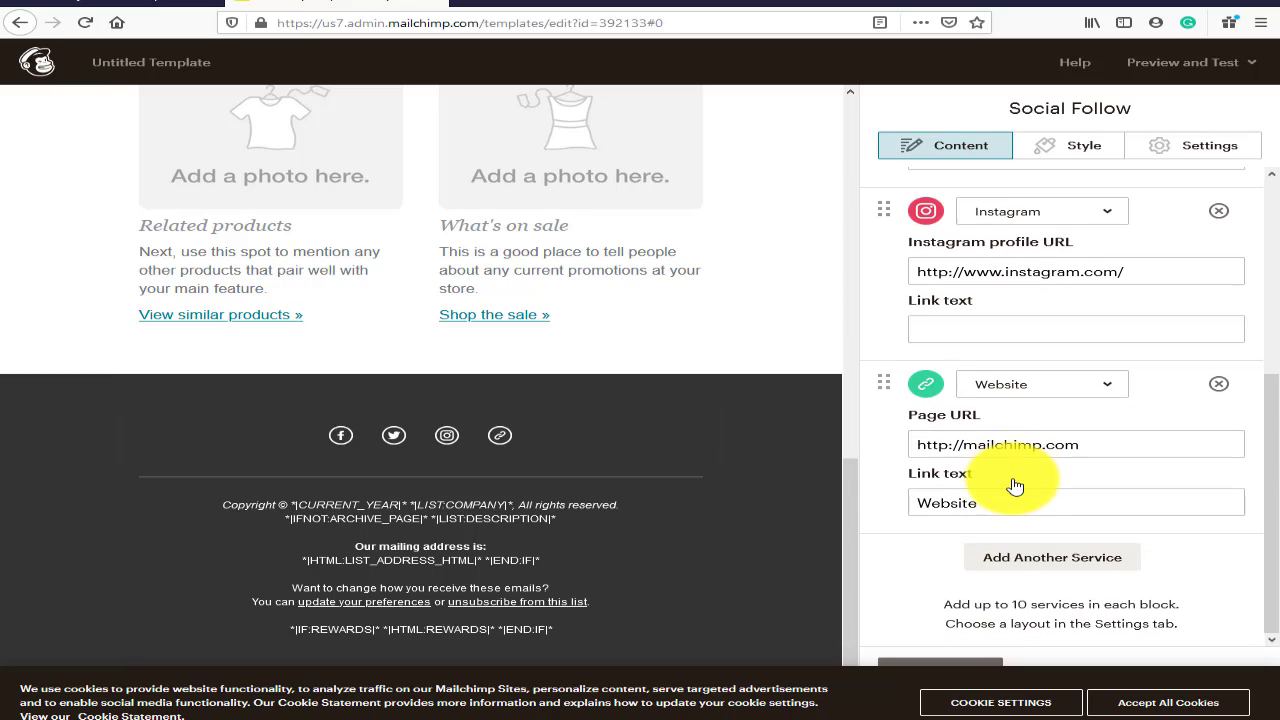
{"action": "scroll", "coordinate": [1015, 555], "scroll_direction": "up", "scroll_amount": 3}
{"action": "scroll", "coordinate": [943, 500], "scroll_direction": "down", "scroll_amount": 3}
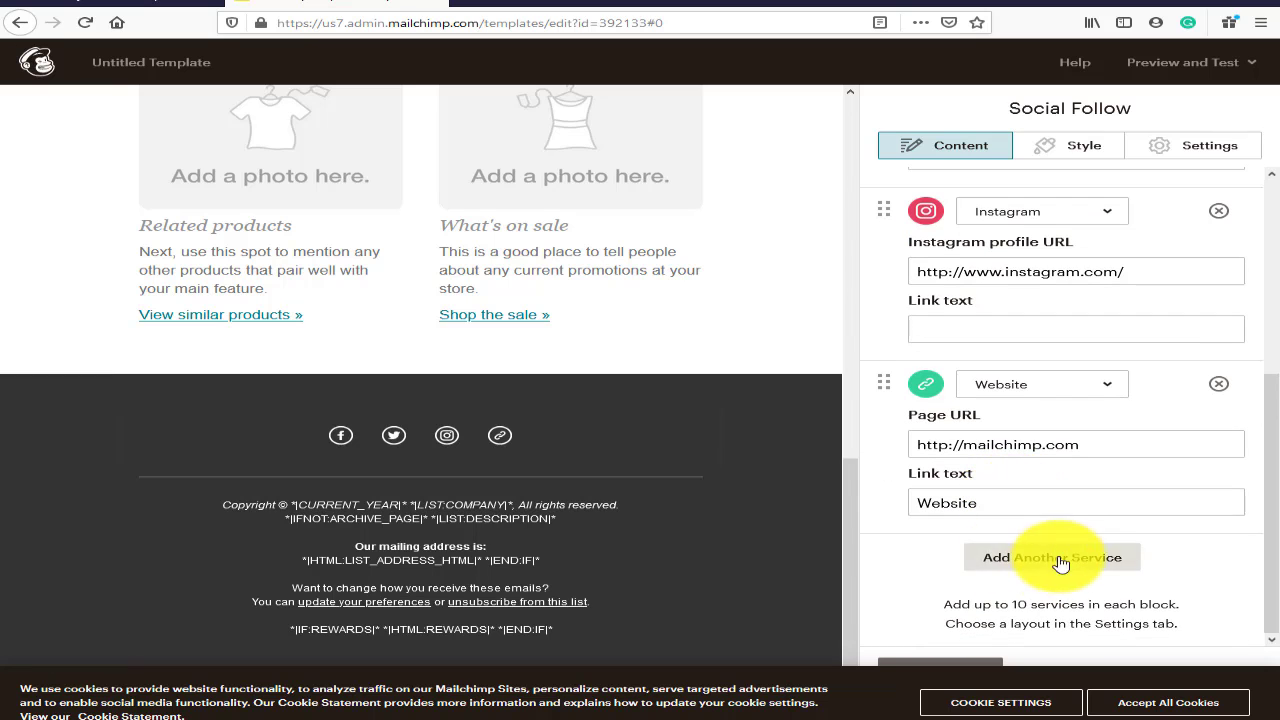
{"action": "left_click", "coordinate": [1060, 557]}
{"action": "scroll", "coordinate": [1057, 557], "scroll_direction": "down", "scroll_amount": 2}
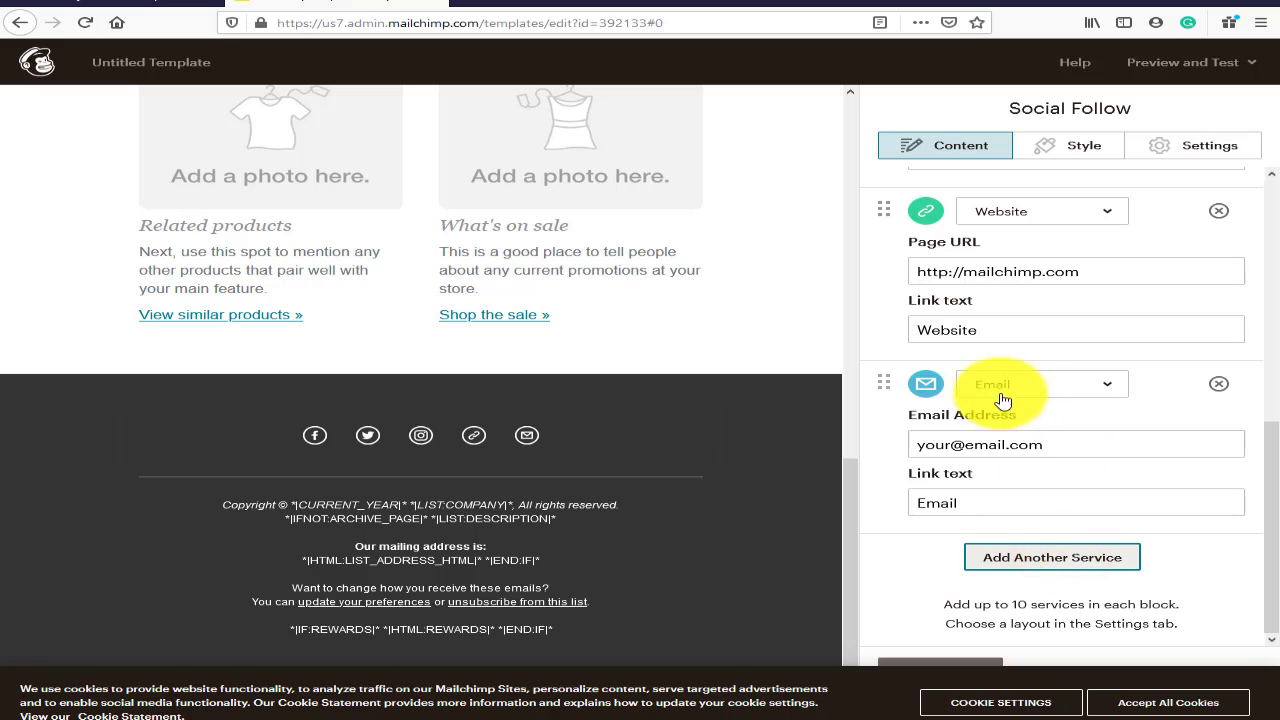
{"action": "left_click", "coordinate": [1033, 393]}
{"action": "scroll", "coordinate": [1029, 606], "scroll_direction": "down", "scroll_amount": 1}
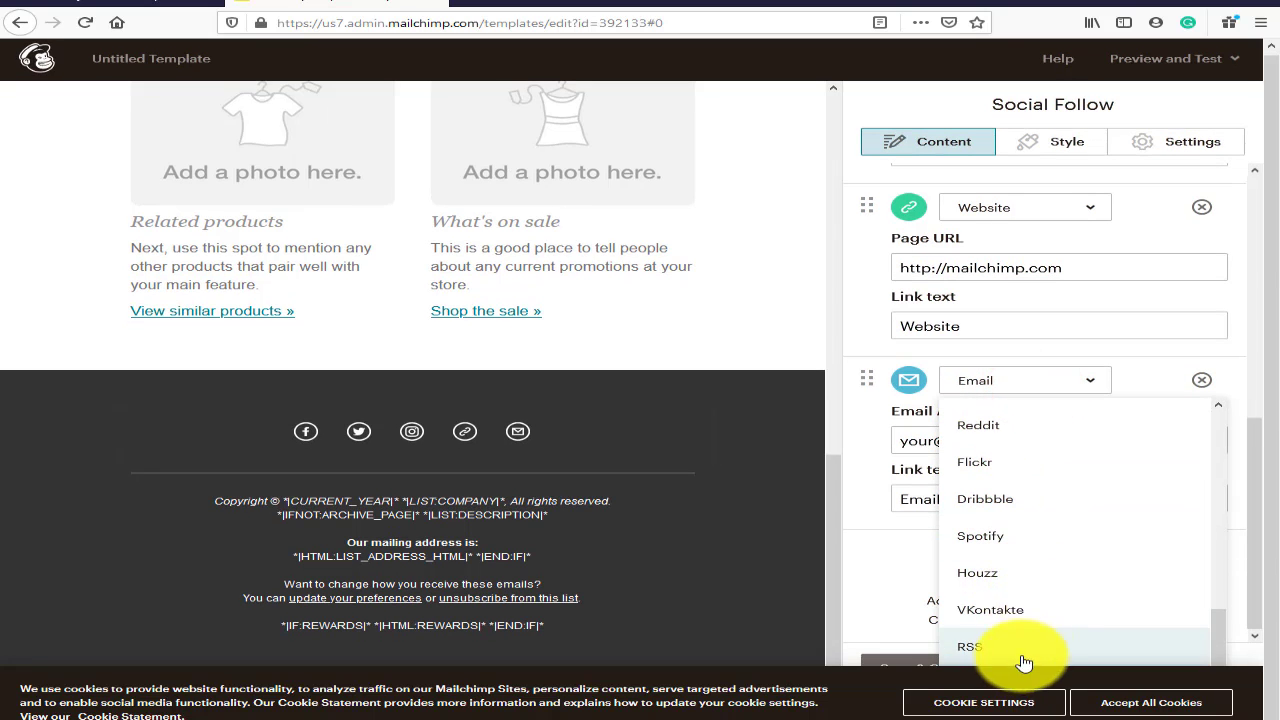
{"action": "left_click", "coordinate": [1030, 425]}
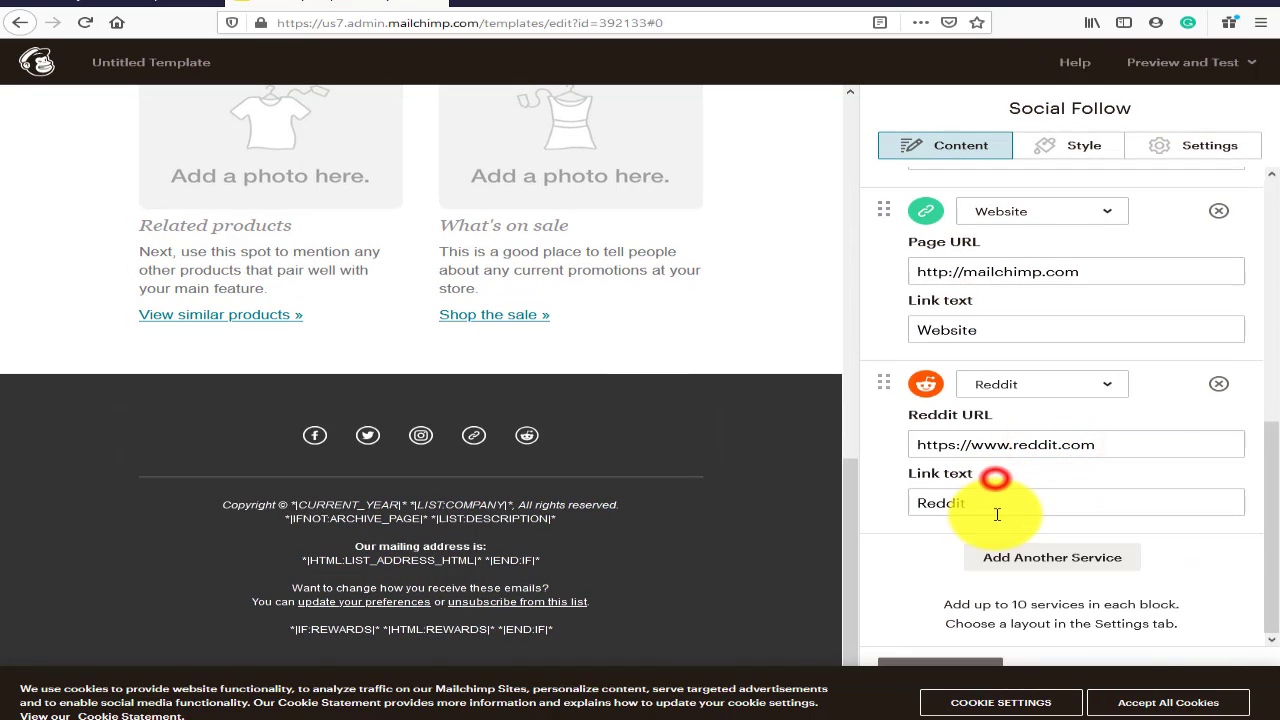
{"action": "left_click", "coordinate": [997, 510]}
Step: Give the Social Follow container a muted red-brown background, #8b5757, after trying other shades
{"action": "scroll", "coordinate": [1060, 550], "scroll_direction": "up", "scroll_amount": 10}
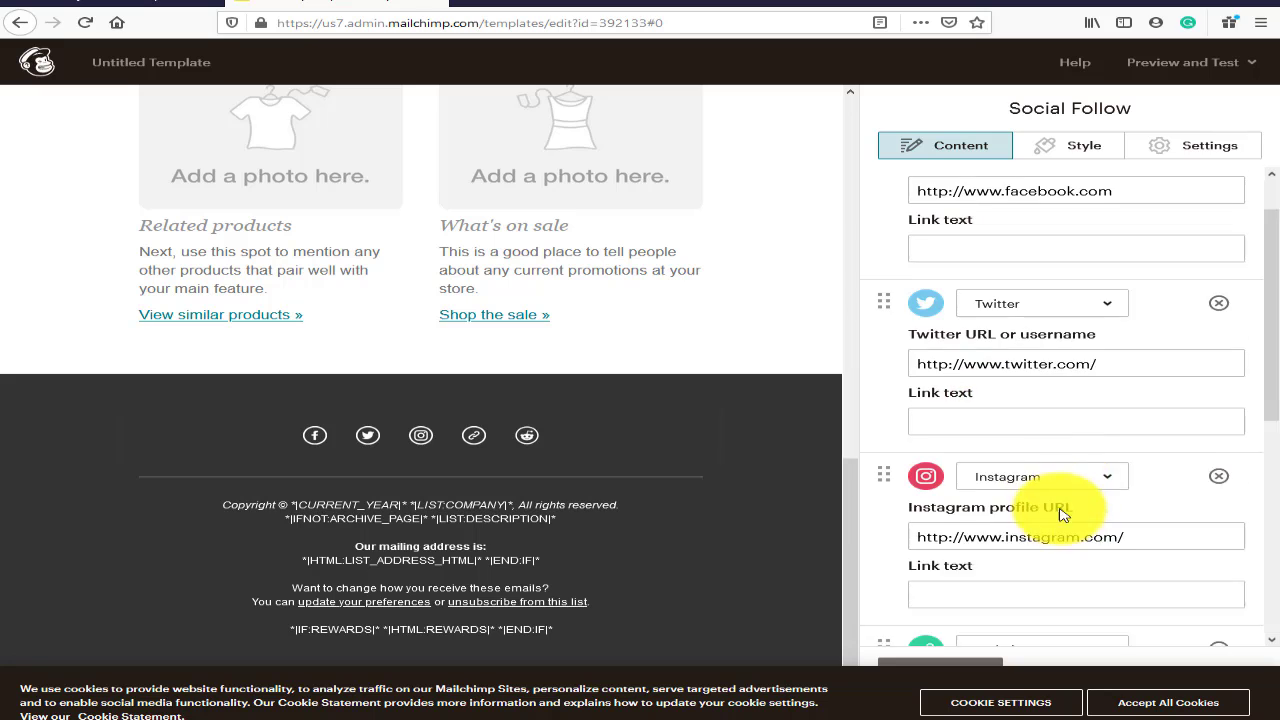
{"action": "left_click", "coordinate": [1063, 146]}
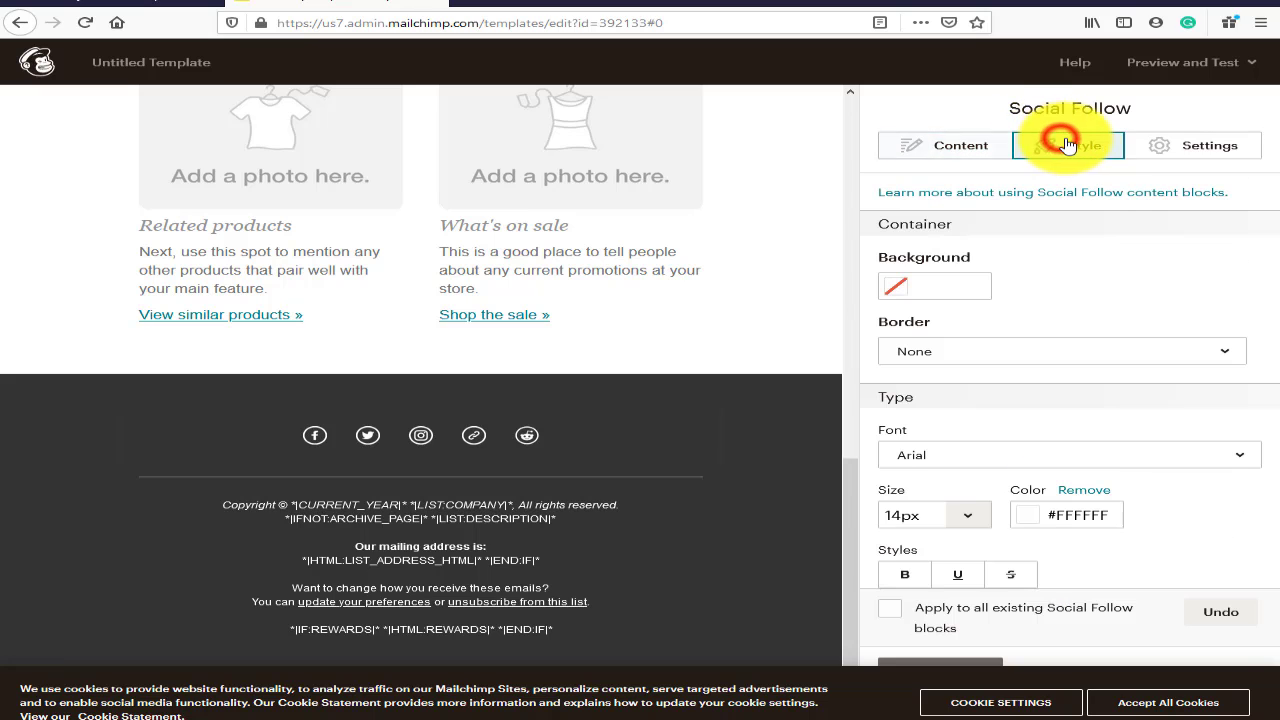
{"action": "left_click", "coordinate": [897, 289]}
{"action": "left_click", "coordinate": [936, 290]}
{"action": "left_click", "coordinate": [1006, 321]}
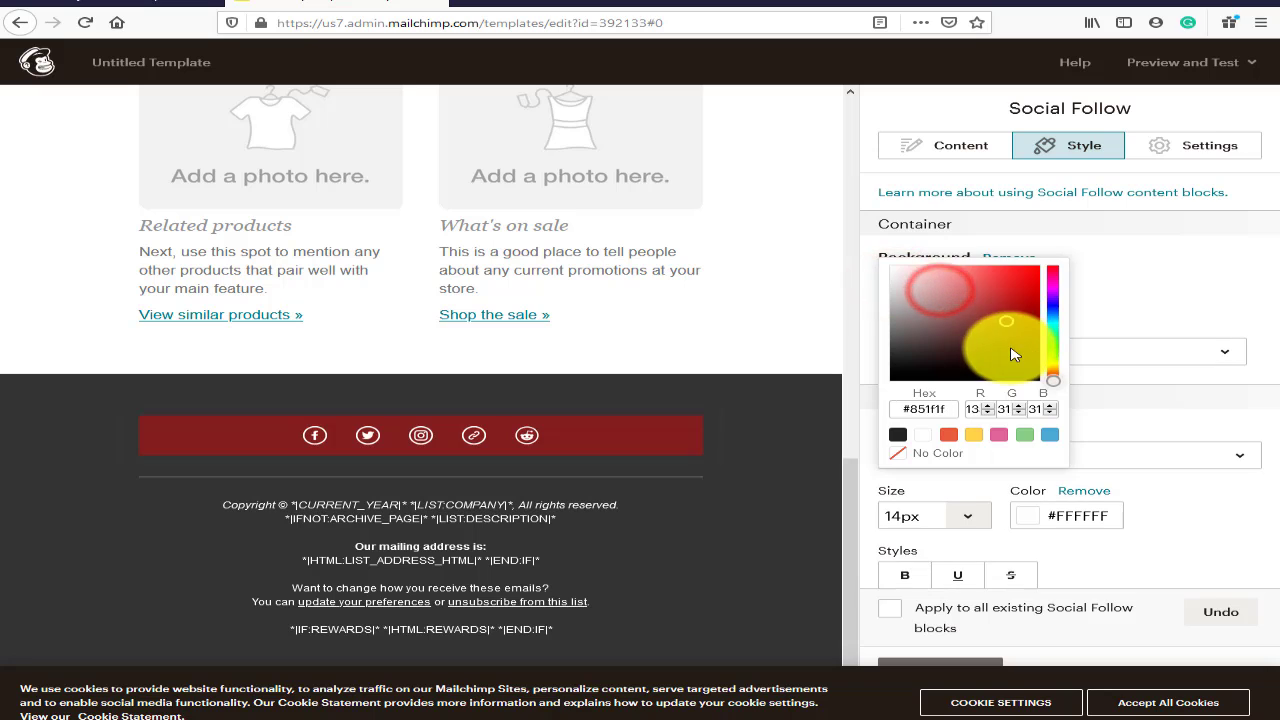
{"action": "left_click_drag", "start_coordinate": [1018, 366], "coordinate": [1018, 364]}
{"action": "left_click_drag", "start_coordinate": [1018, 291], "coordinate": [920, 383]}
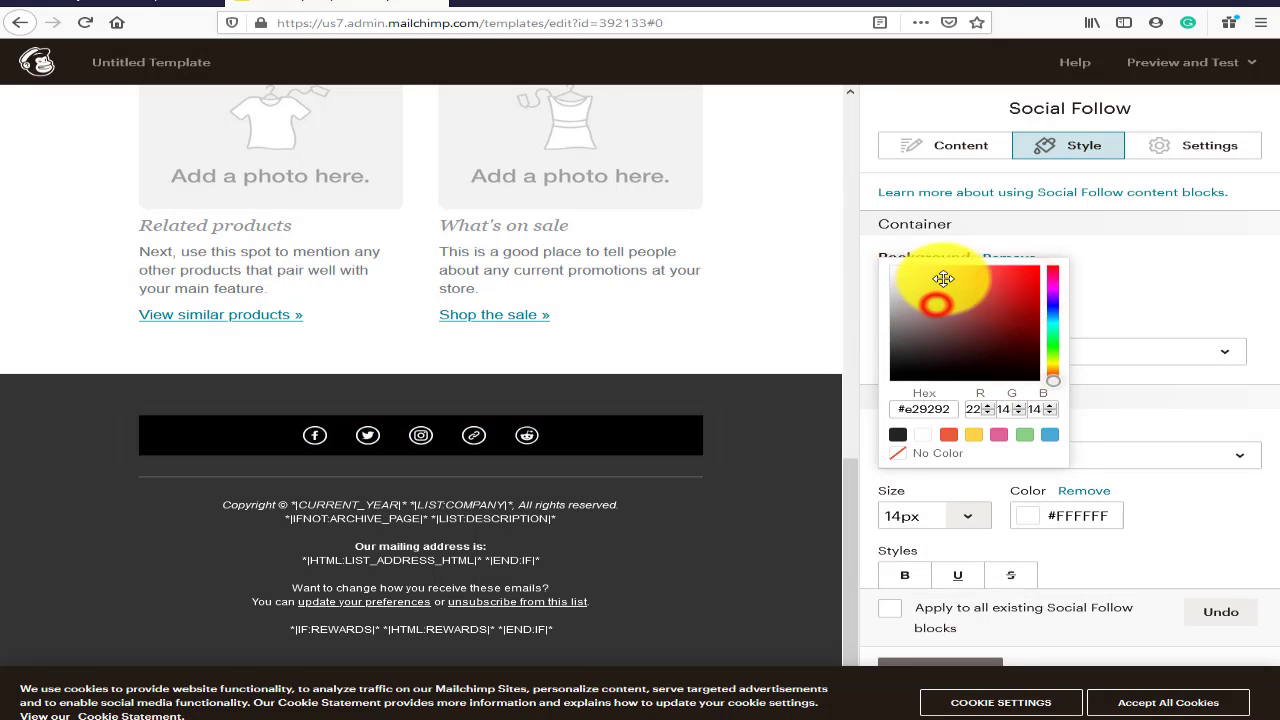
{"action": "left_click_drag", "start_coordinate": [943, 278], "coordinate": [945, 317]}
{"action": "left_click", "coordinate": [1123, 263]}
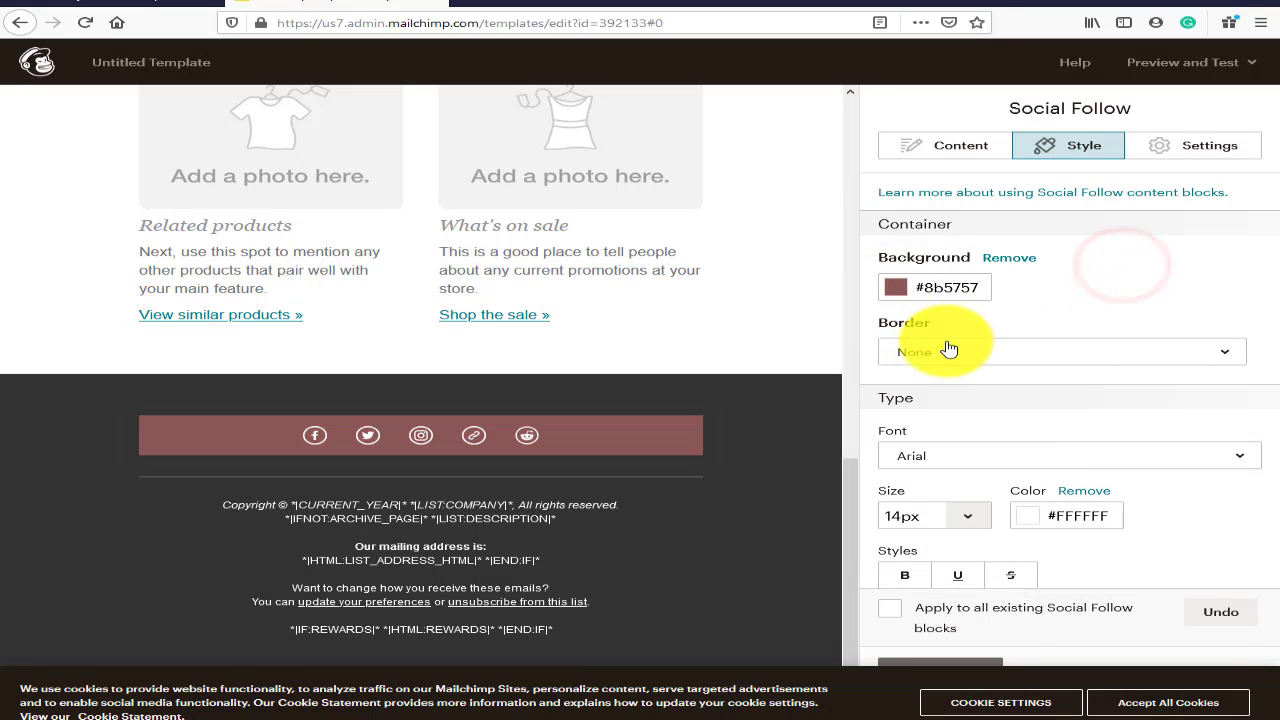
Step: Give the Social Follow container a 4px Ridge border in white, #ffffff, after trying the Dotted style
{"action": "left_click", "coordinate": [948, 348]}
{"action": "left_click", "coordinate": [1040, 491]}
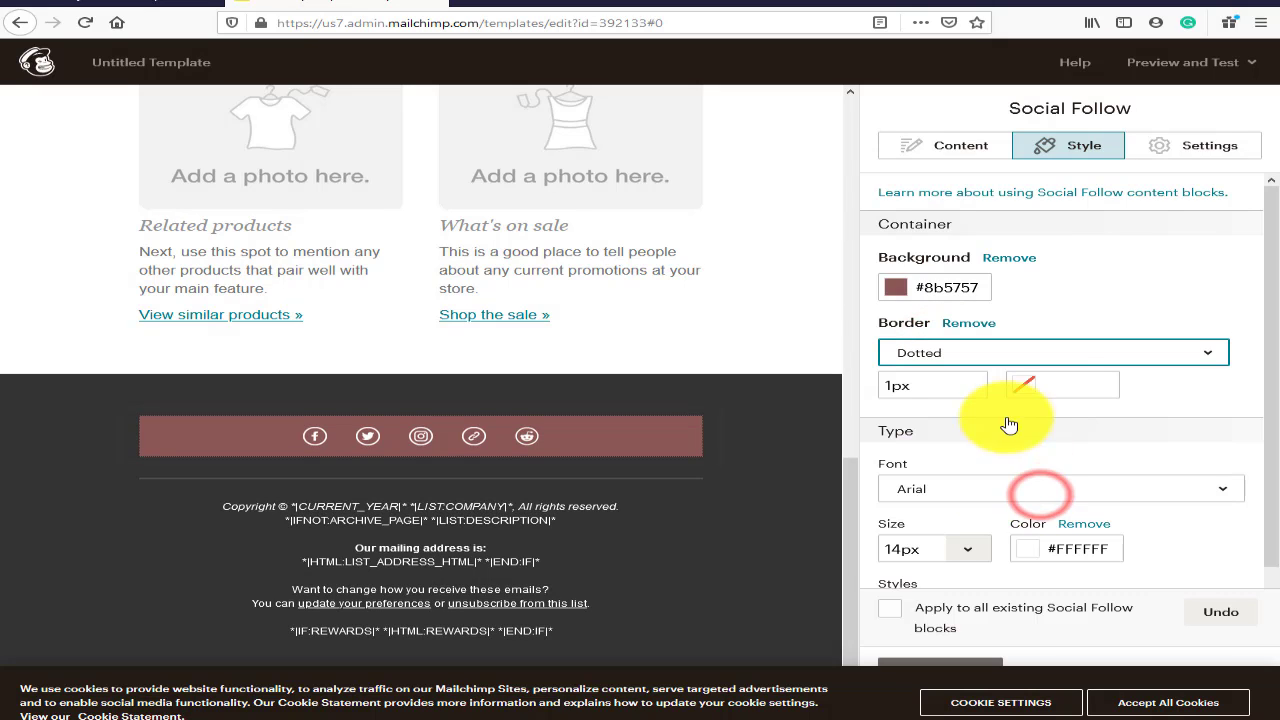
{"action": "left_click", "coordinate": [1061, 358]}
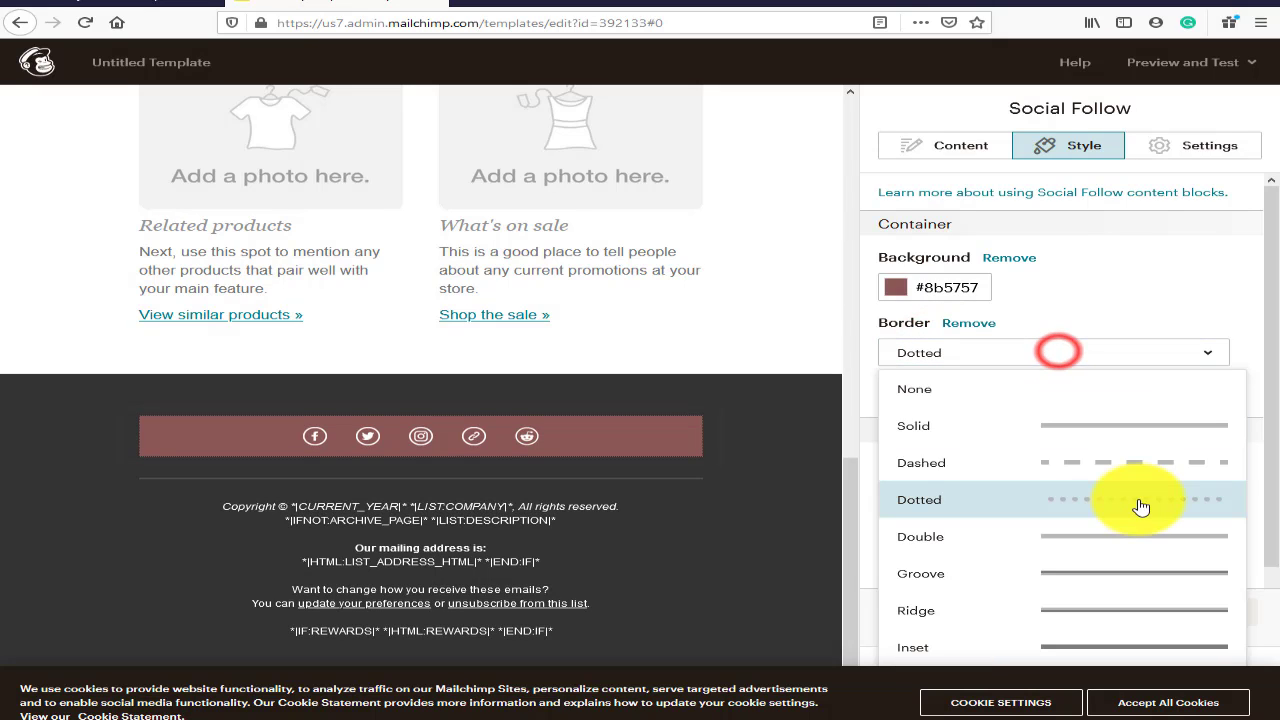
{"action": "left_click", "coordinate": [1094, 609]}
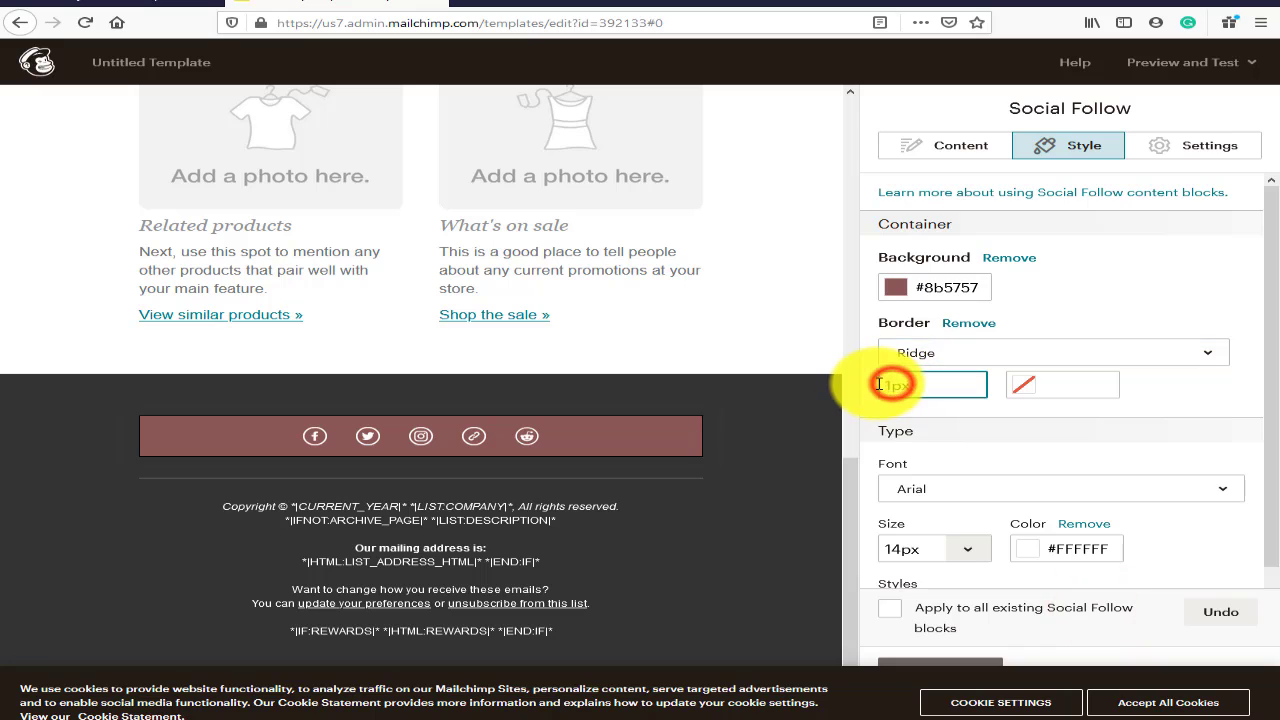
{"action": "left_click", "coordinate": [1015, 387]}
{"action": "left_click_drag", "start_coordinate": [986, 436], "coordinate": [885, 371]}
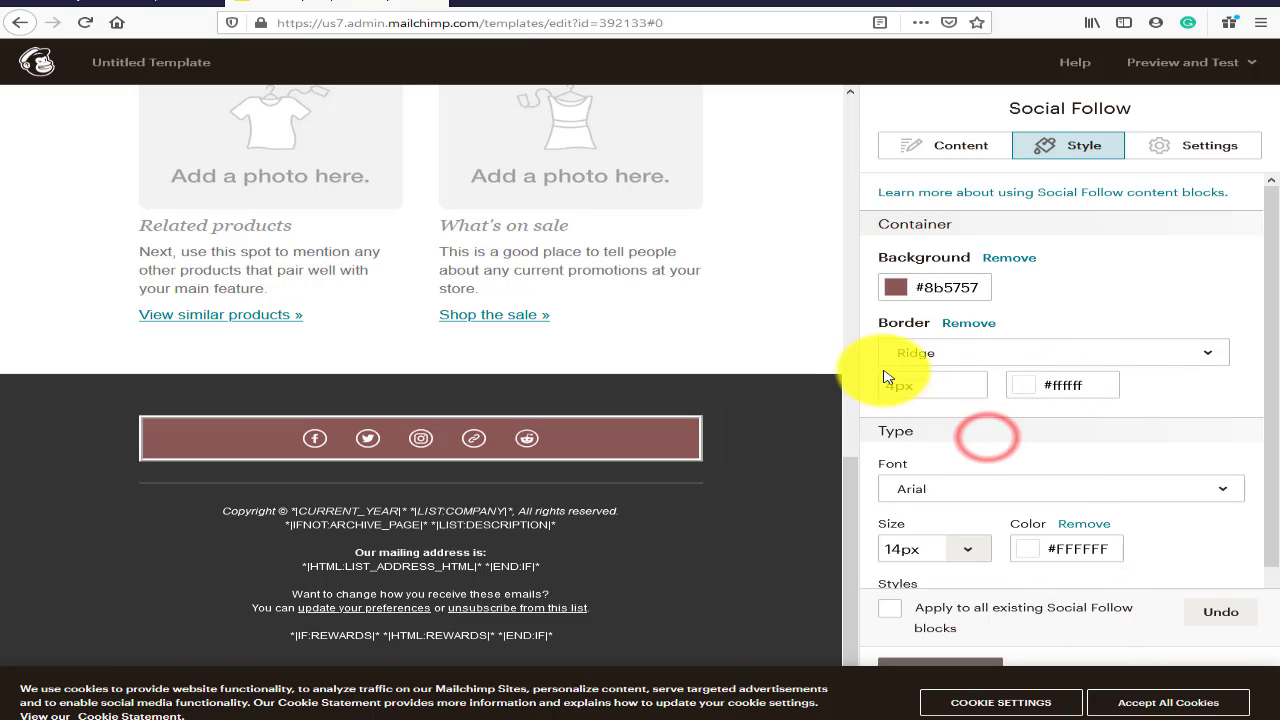
{"action": "left_click", "coordinate": [1101, 298]}
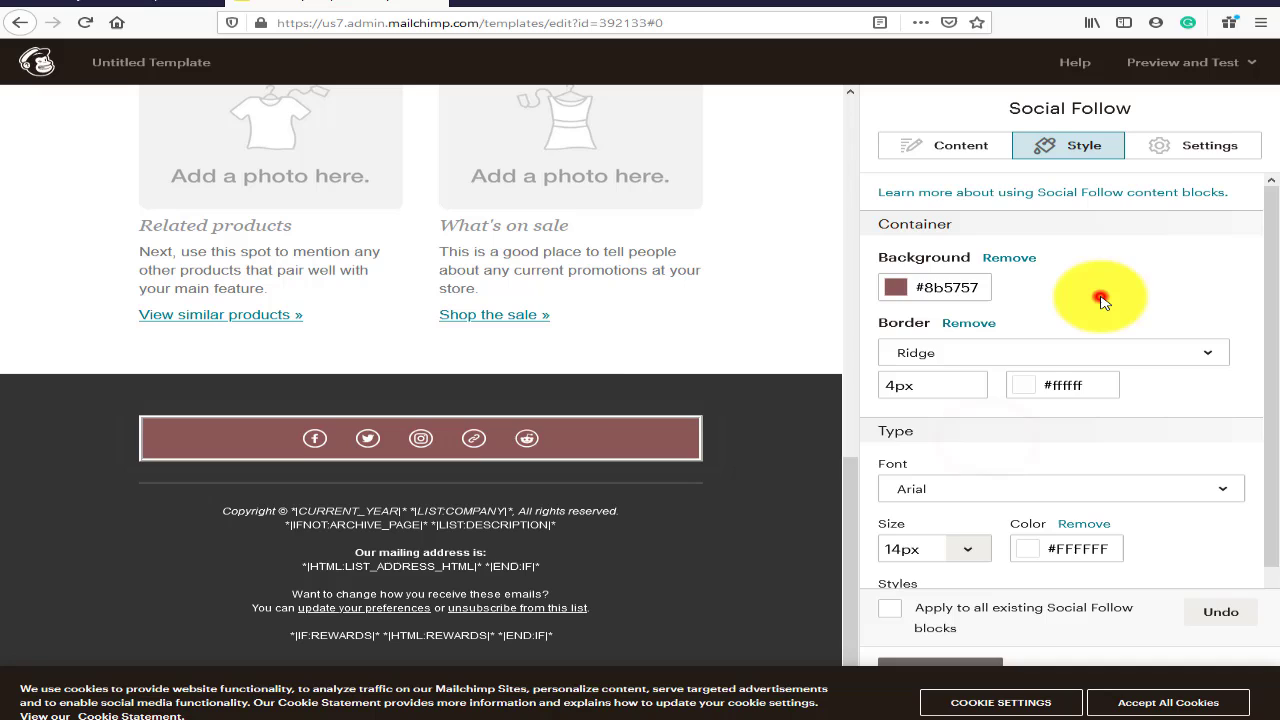
Step: Set the Social Follow text to Lucida in dark green, #145f4a, and apply bold, underline and strikethrough
{"action": "scroll", "coordinate": [1063, 461], "scroll_direction": "down", "scroll_amount": 1}
{"action": "left_click", "coordinate": [1023, 463]}
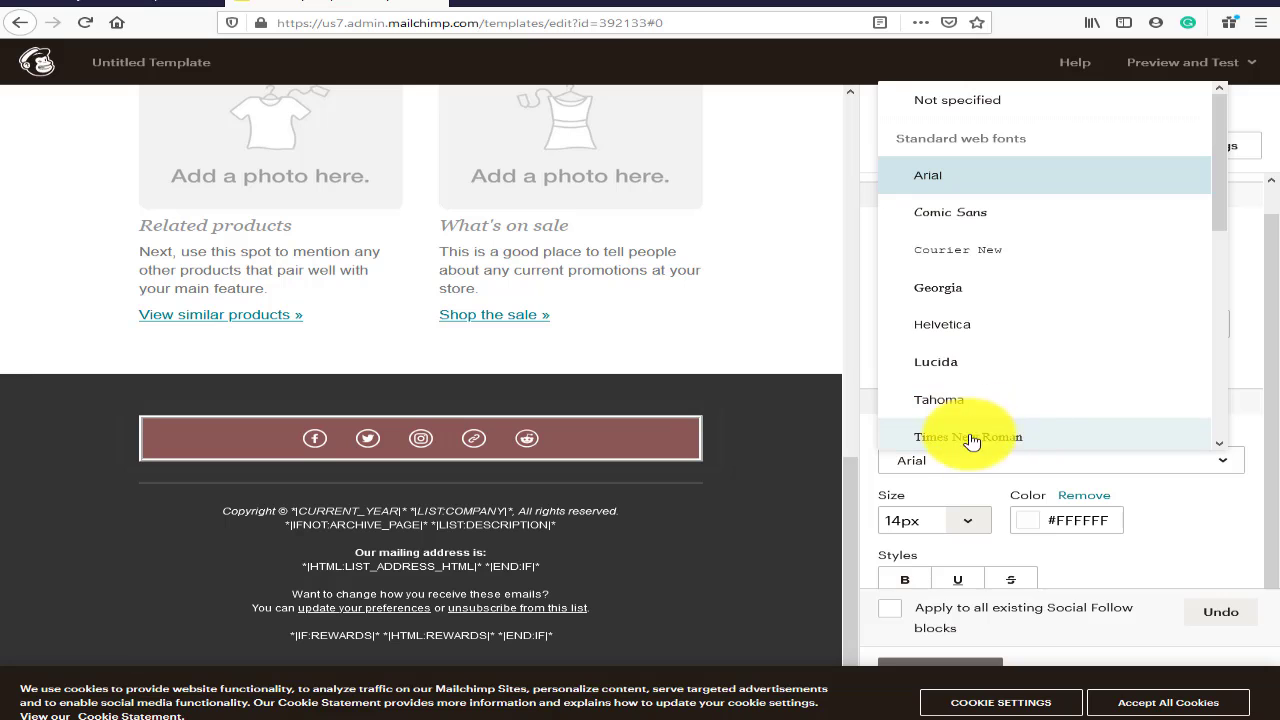
{"action": "left_click", "coordinate": [958, 360]}
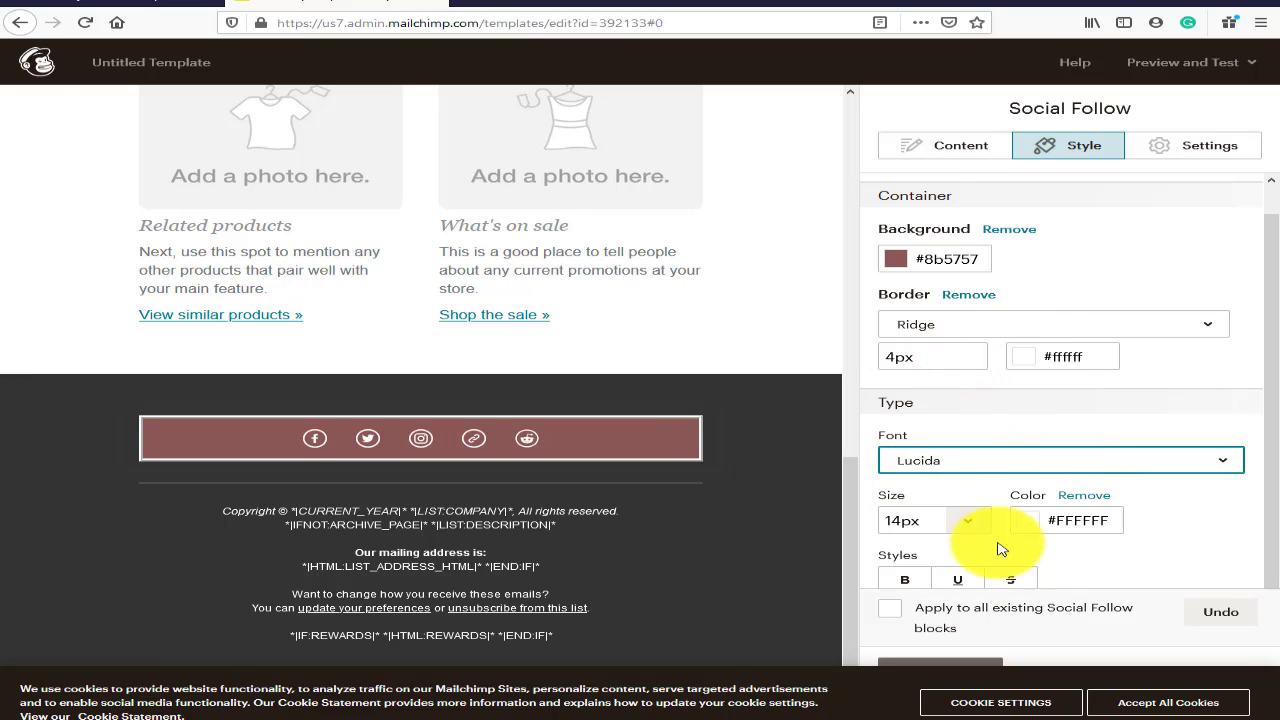
{"action": "left_click", "coordinate": [1031, 522]}
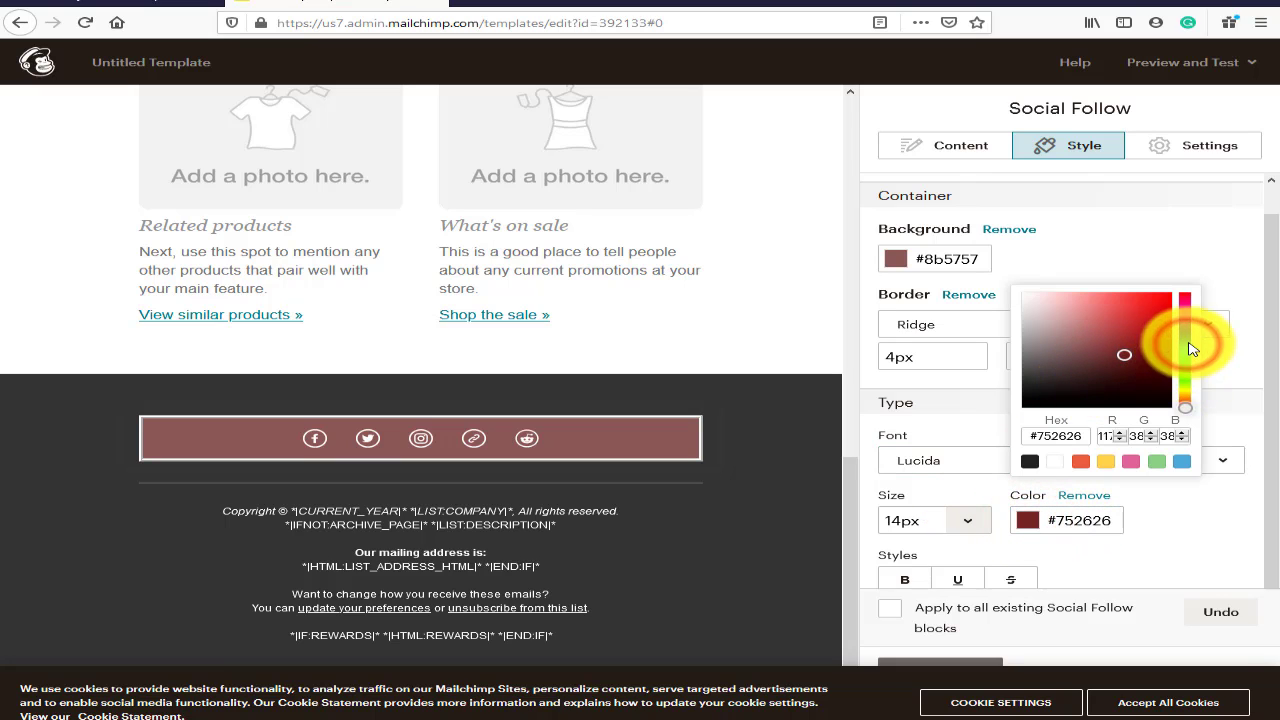
{"action": "left_click_drag", "start_coordinate": [1183, 400], "coordinate": [1185, 356]}
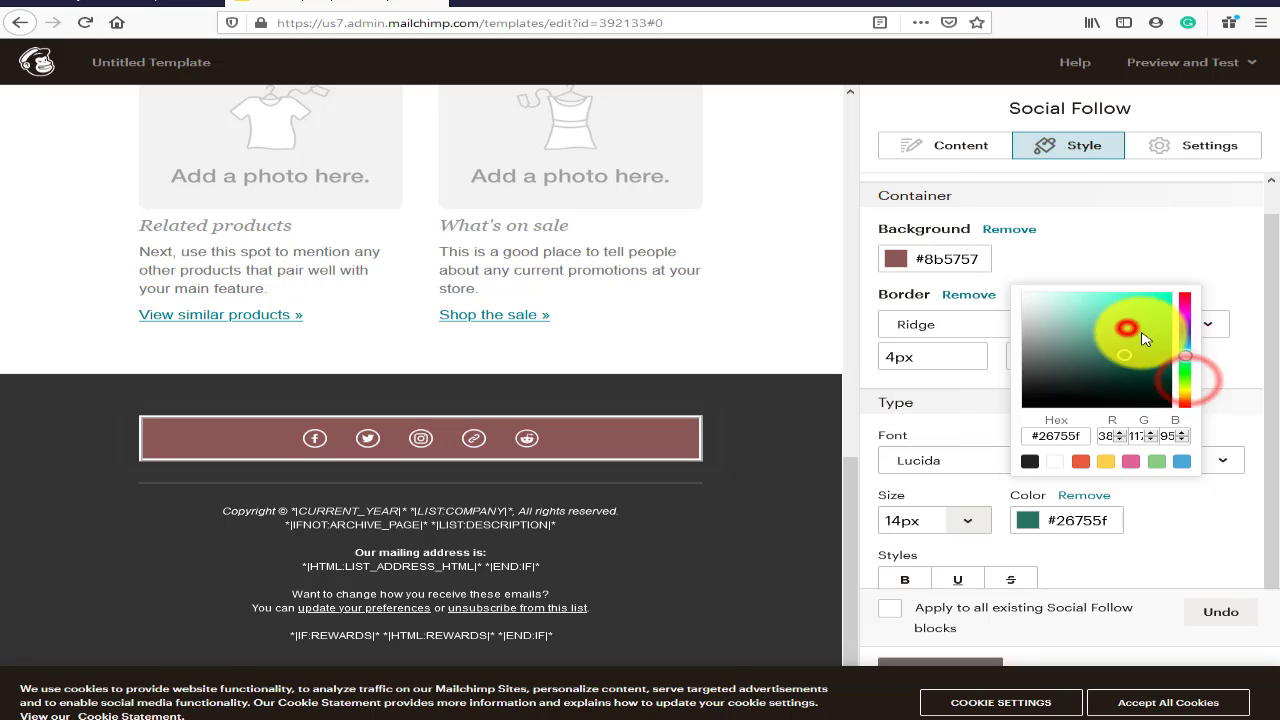
{"action": "left_click", "coordinate": [1163, 503]}
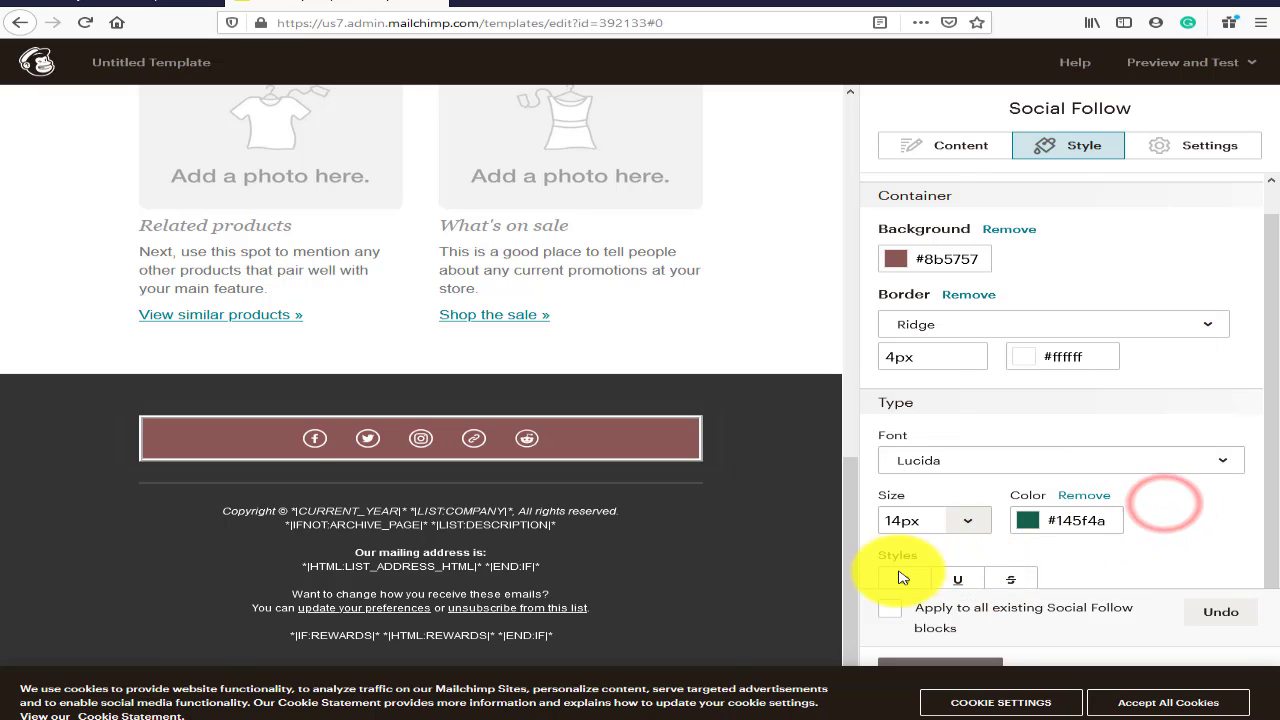
{"action": "left_click", "coordinate": [1030, 581]}
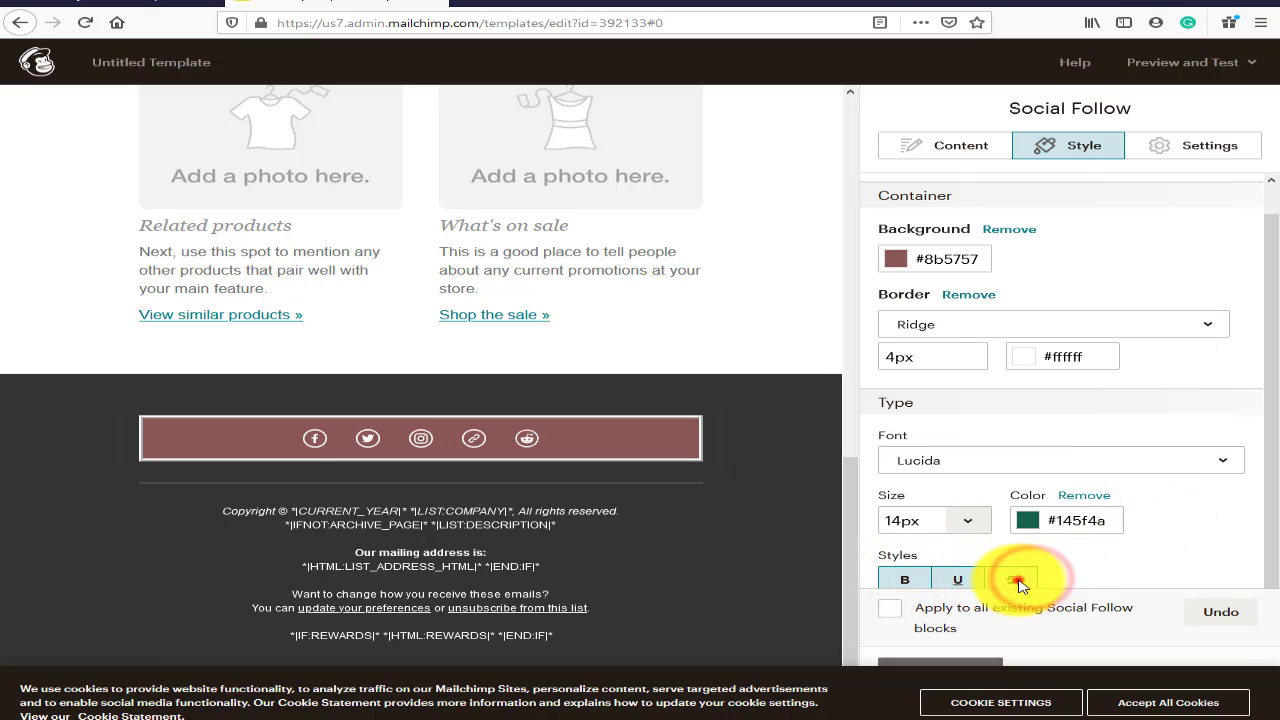
Step: Set the Social Follow block's display to Text only
{"action": "left_click", "coordinate": [1205, 147]}
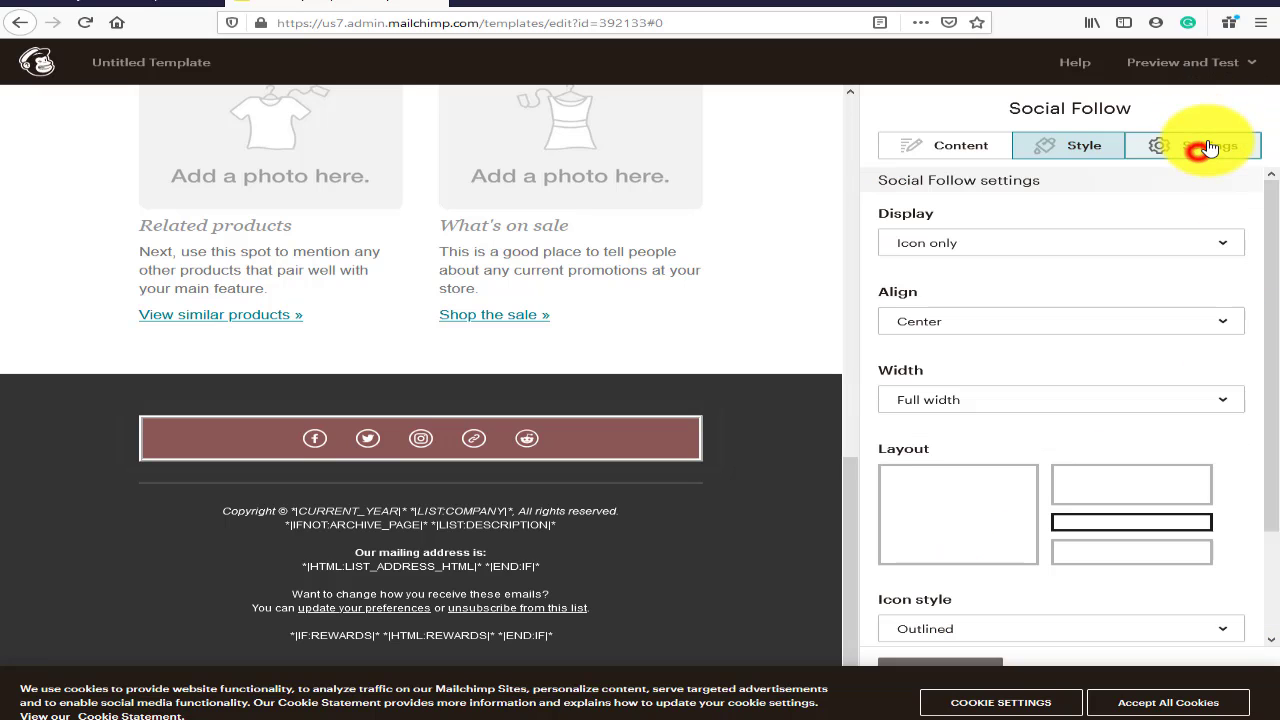
{"action": "left_click", "coordinate": [930, 248]}
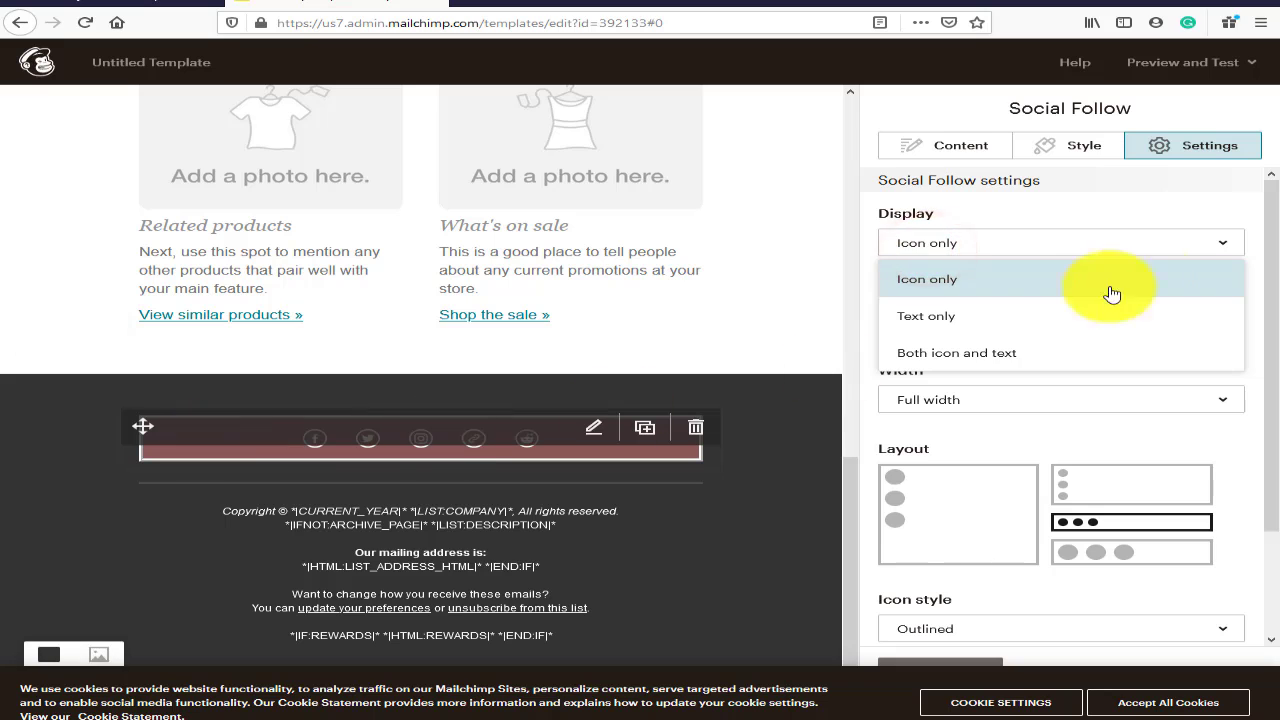
{"action": "left_click", "coordinate": [976, 319]}
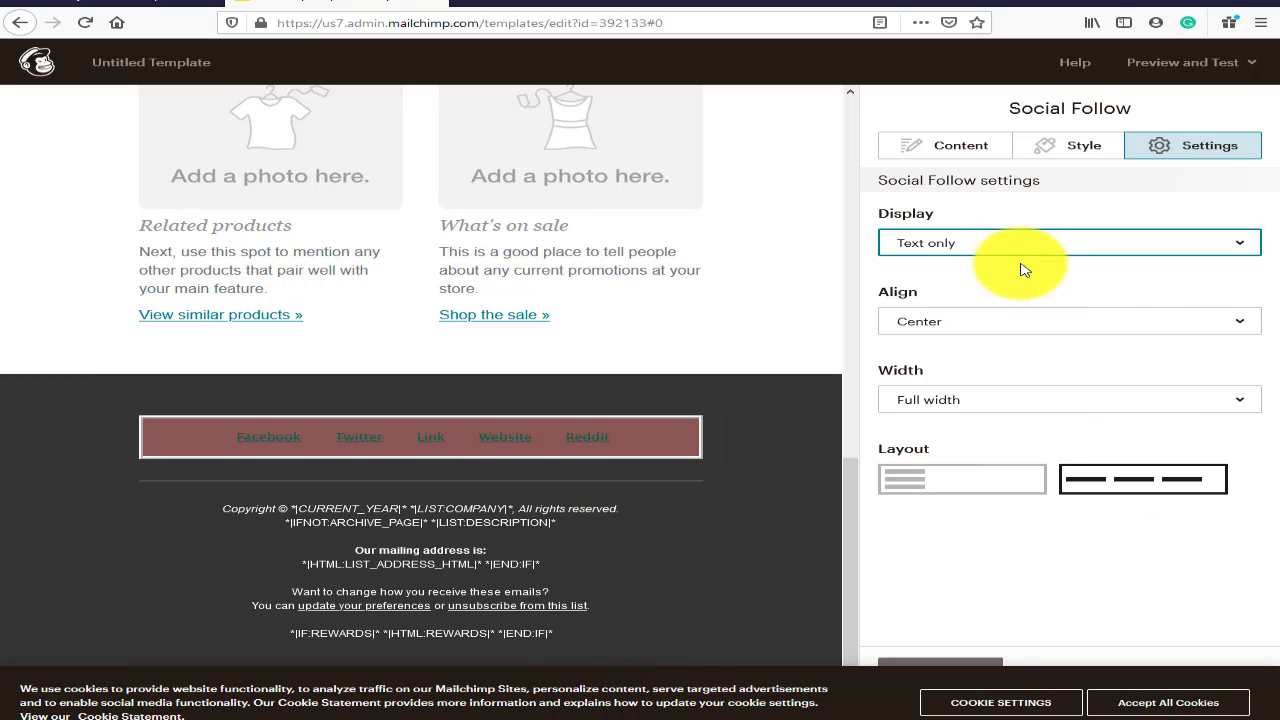
Step: Keep only the underline style on the Social Follow text and make the container background white, #ffffff
{"action": "left_click", "coordinate": [1082, 150]}
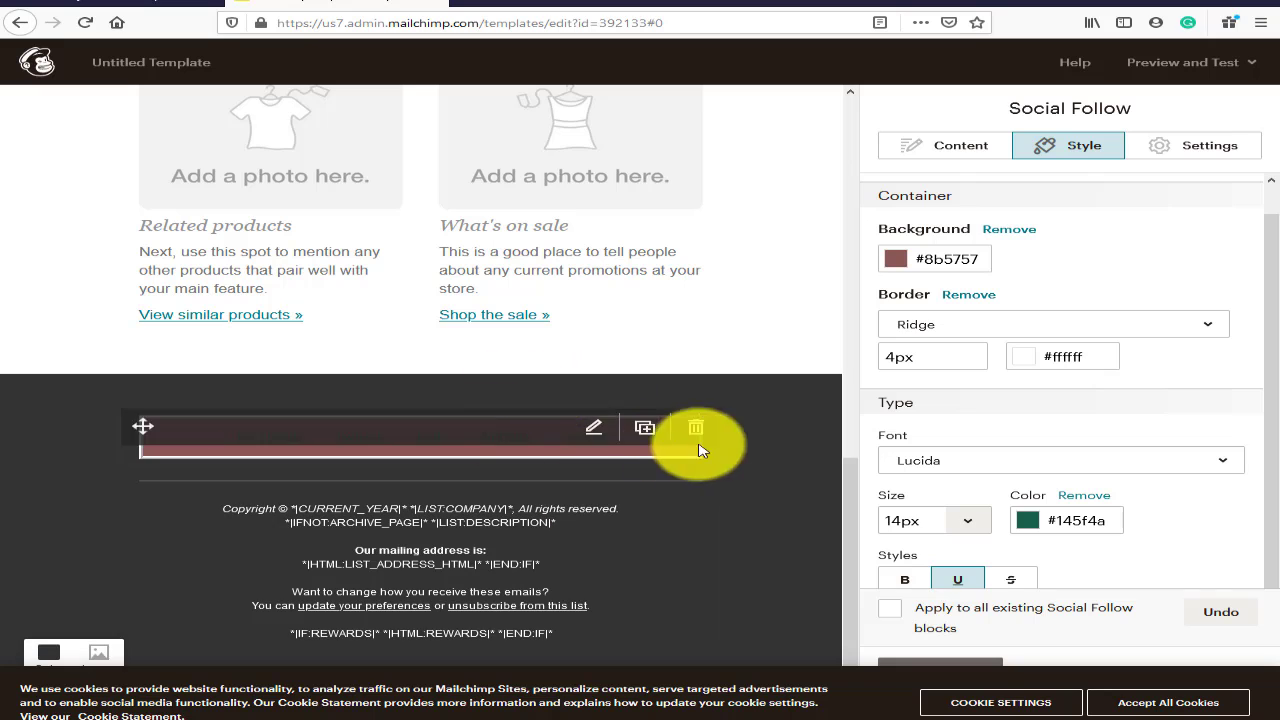
{"action": "left_click", "coordinate": [895, 259]}
{"action": "left_click", "coordinate": [875, 230]}
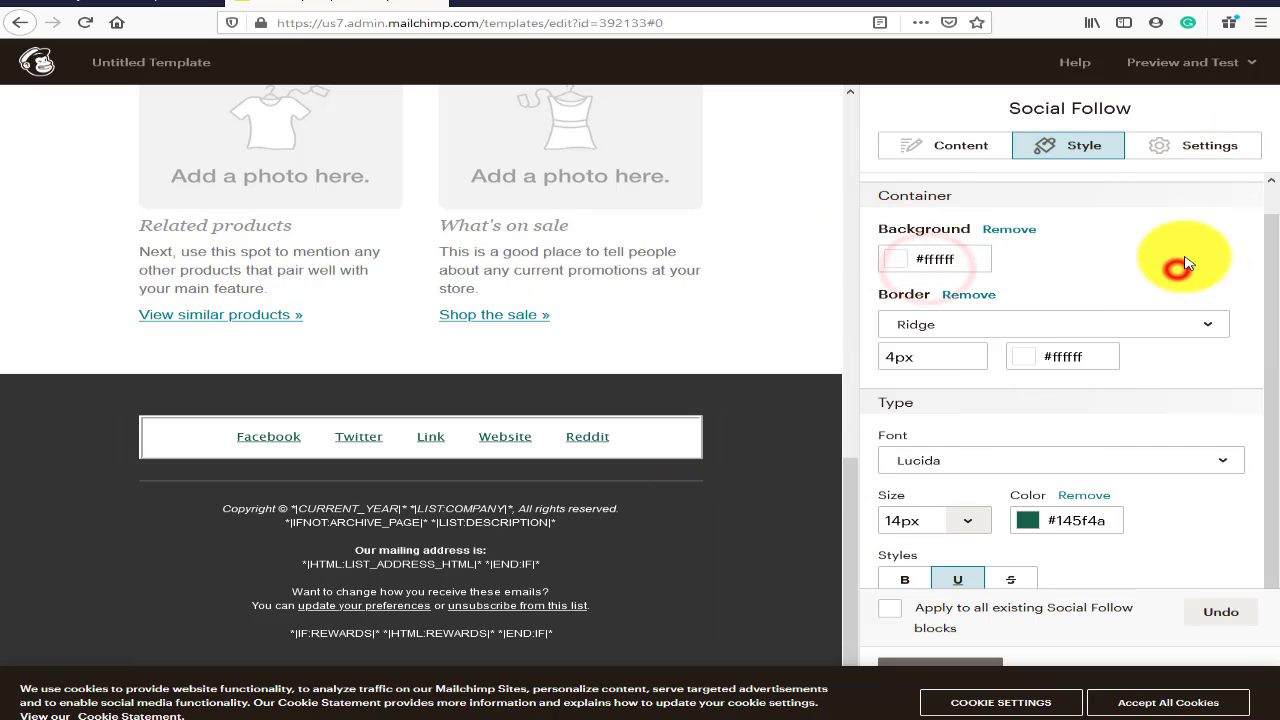
Step: Change the Social Follow display to Both icon and text
{"action": "left_click", "coordinate": [1208, 145]}
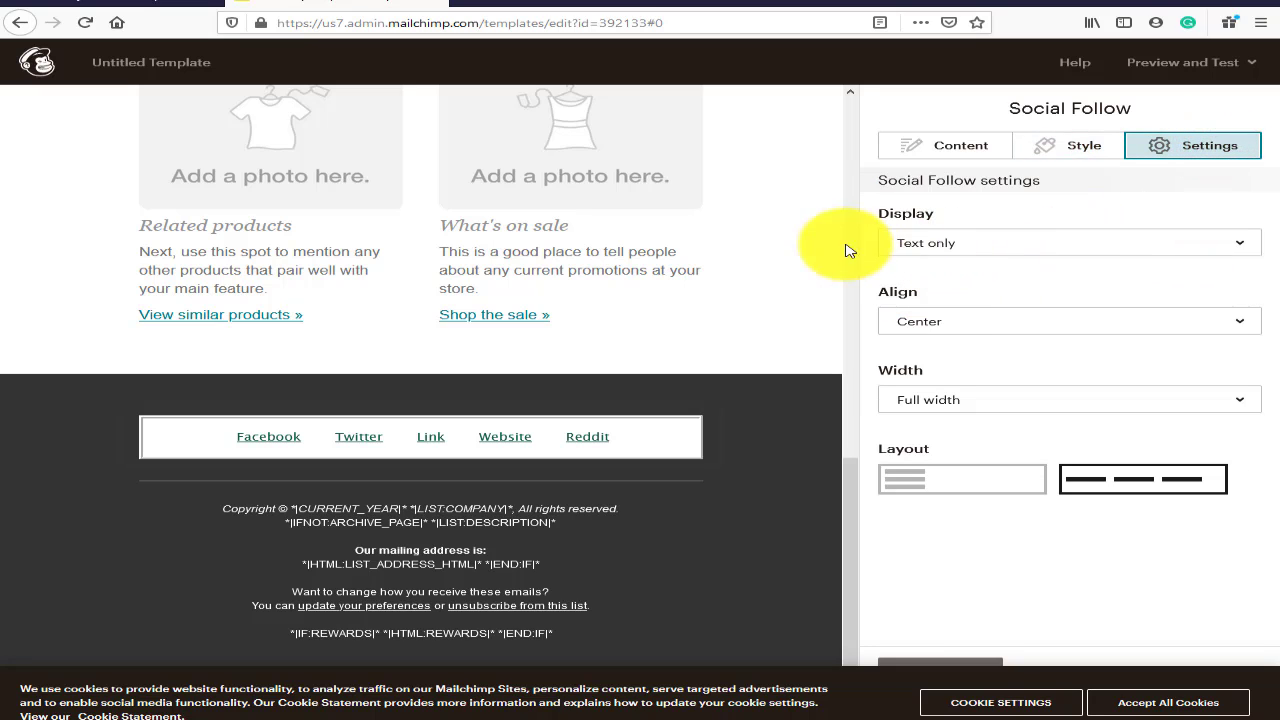
{"action": "left_click", "coordinate": [1028, 240]}
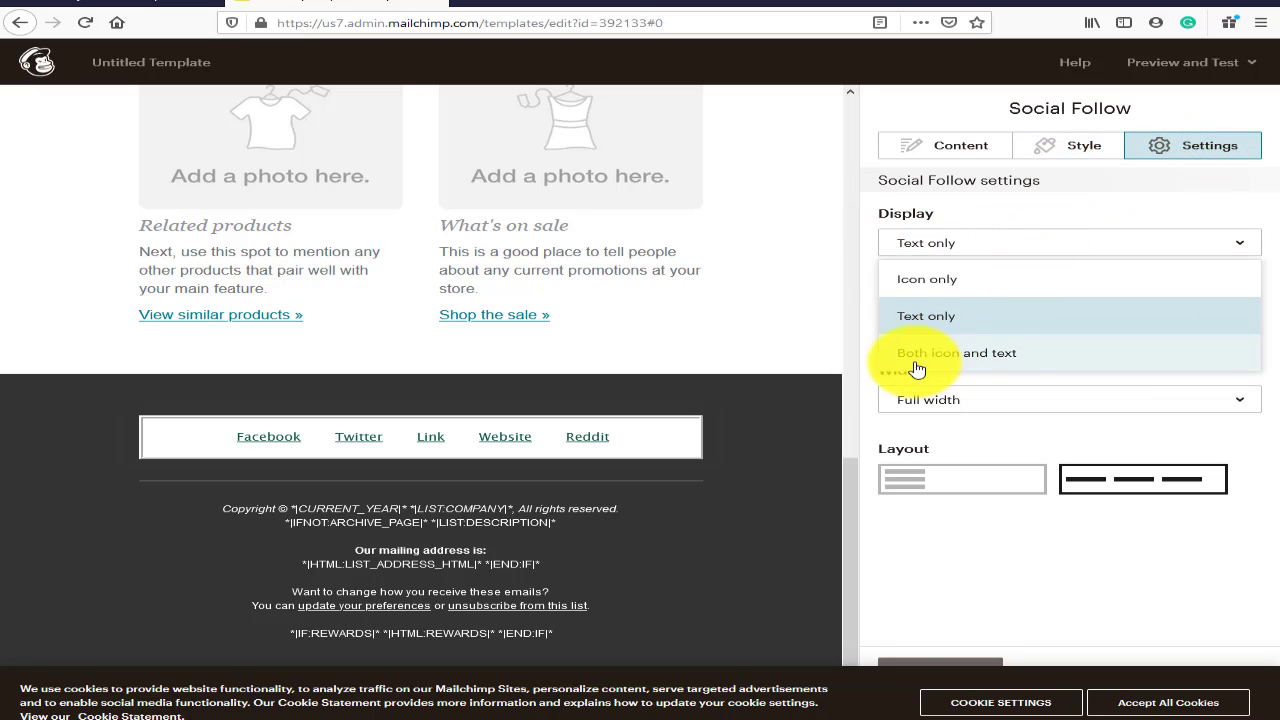
{"action": "left_click", "coordinate": [1000, 355]}
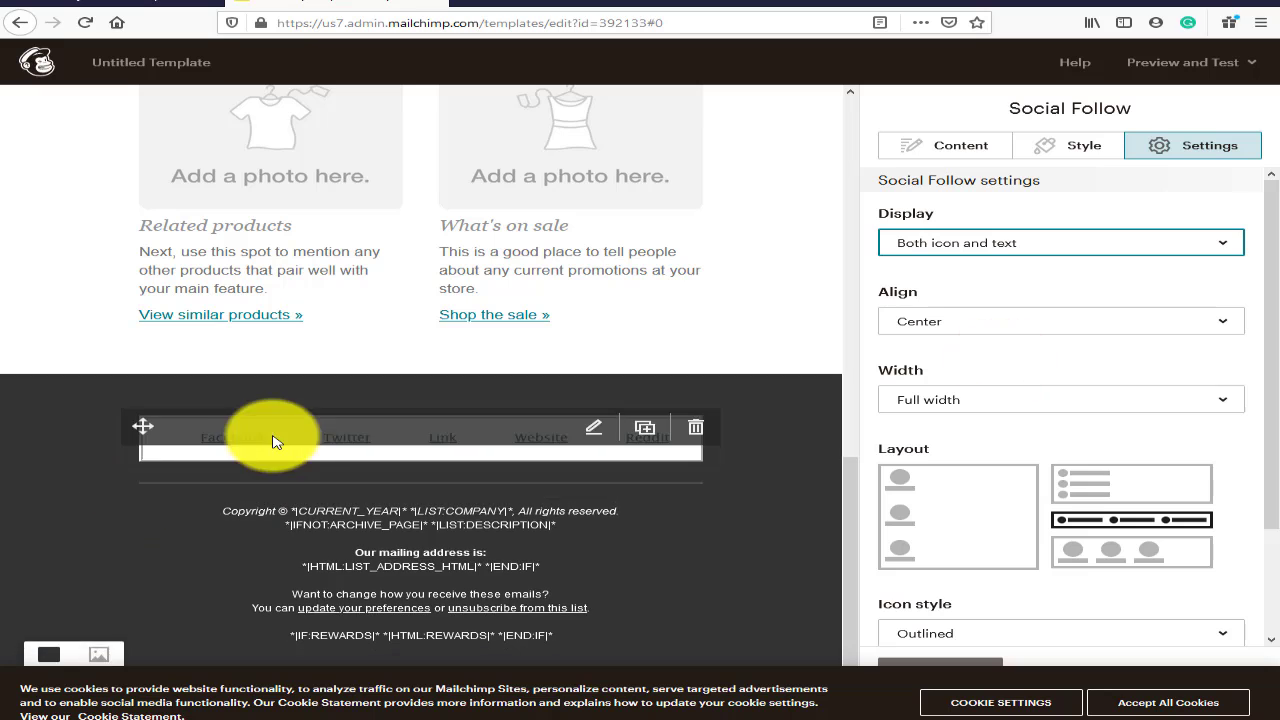
Step: Change the Social Follow container background to a dark brown, #4b3838
{"action": "left_click", "coordinate": [1058, 157]}
{"action": "left_click", "coordinate": [896, 262]}
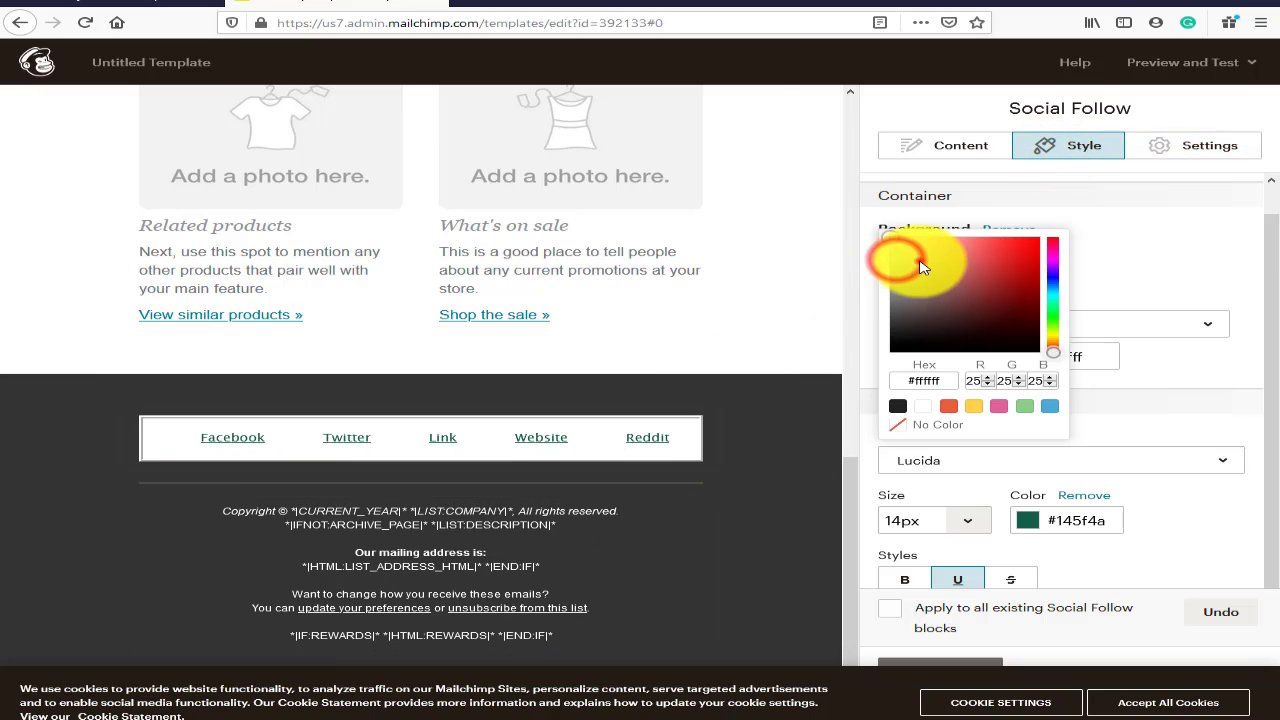
{"action": "left_click_drag", "start_coordinate": [924, 322], "coordinate": [923, 329]}
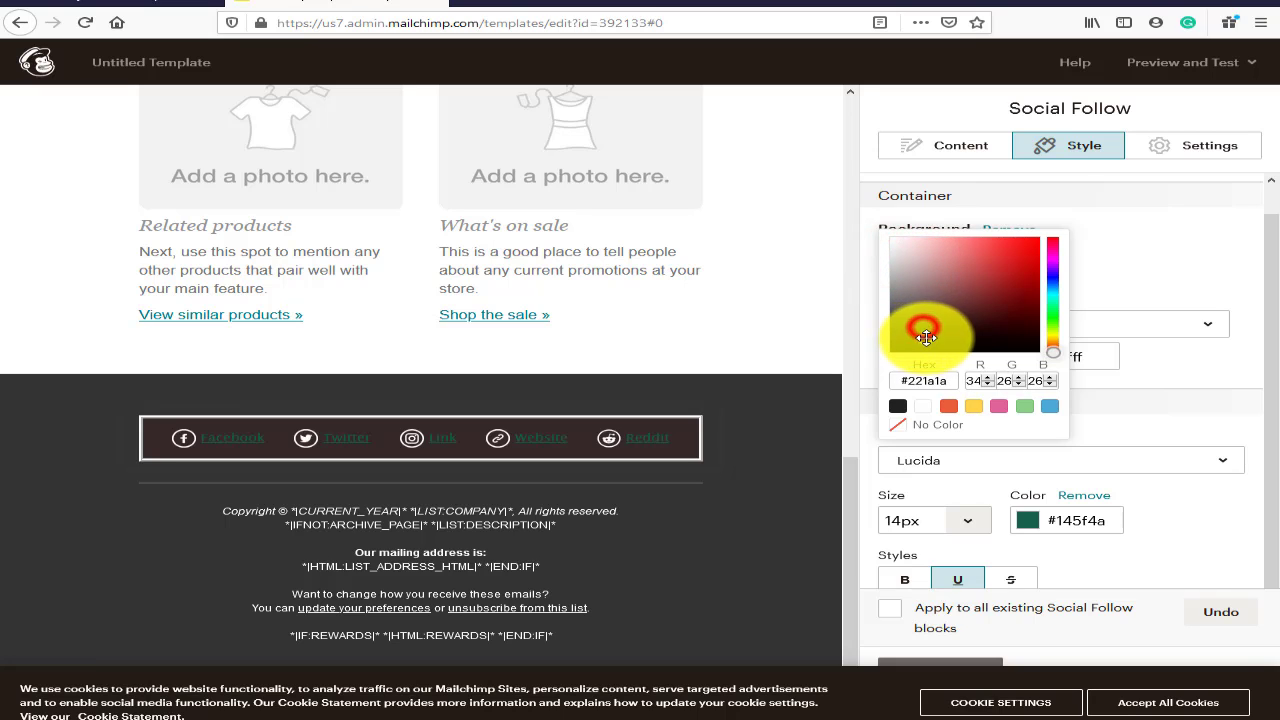
{"action": "left_click", "coordinate": [1160, 263]}
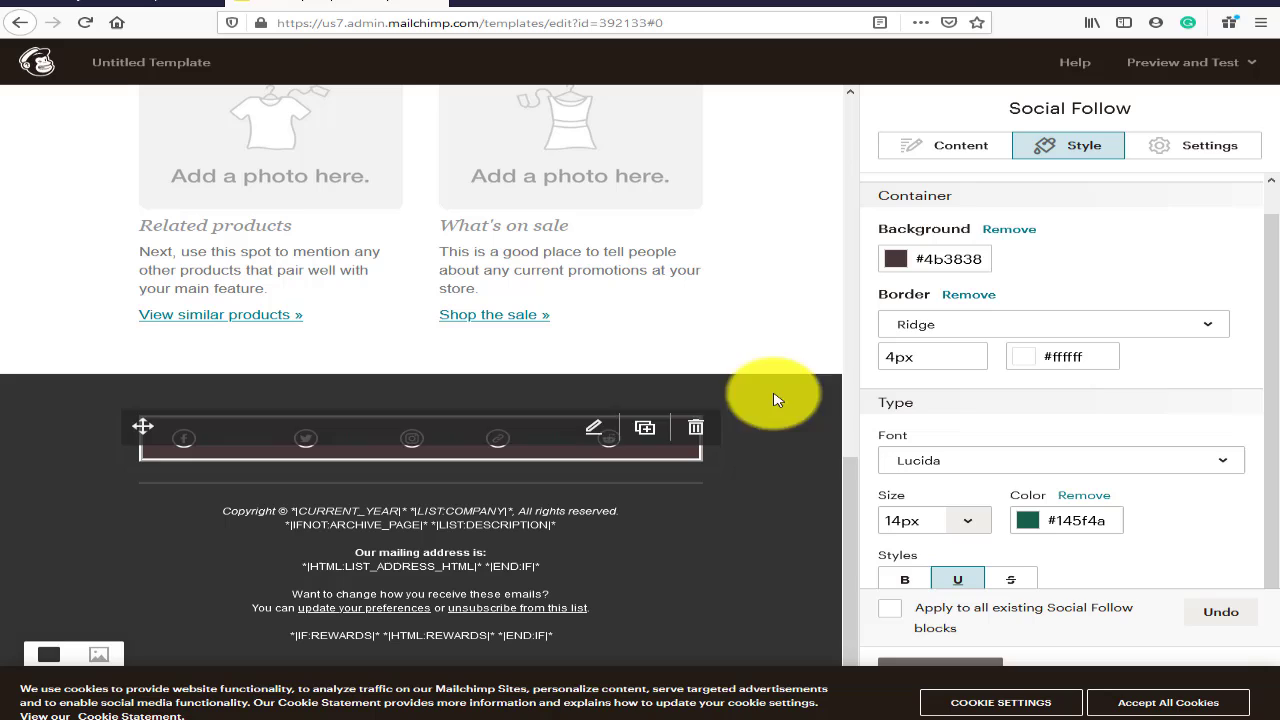
Step: Set the Social Follow display to Icon only and its alignment to Center after trying Left
{"action": "left_click", "coordinate": [1195, 146]}
{"action": "left_click", "coordinate": [940, 244]}
{"action": "left_click", "coordinate": [948, 284]}
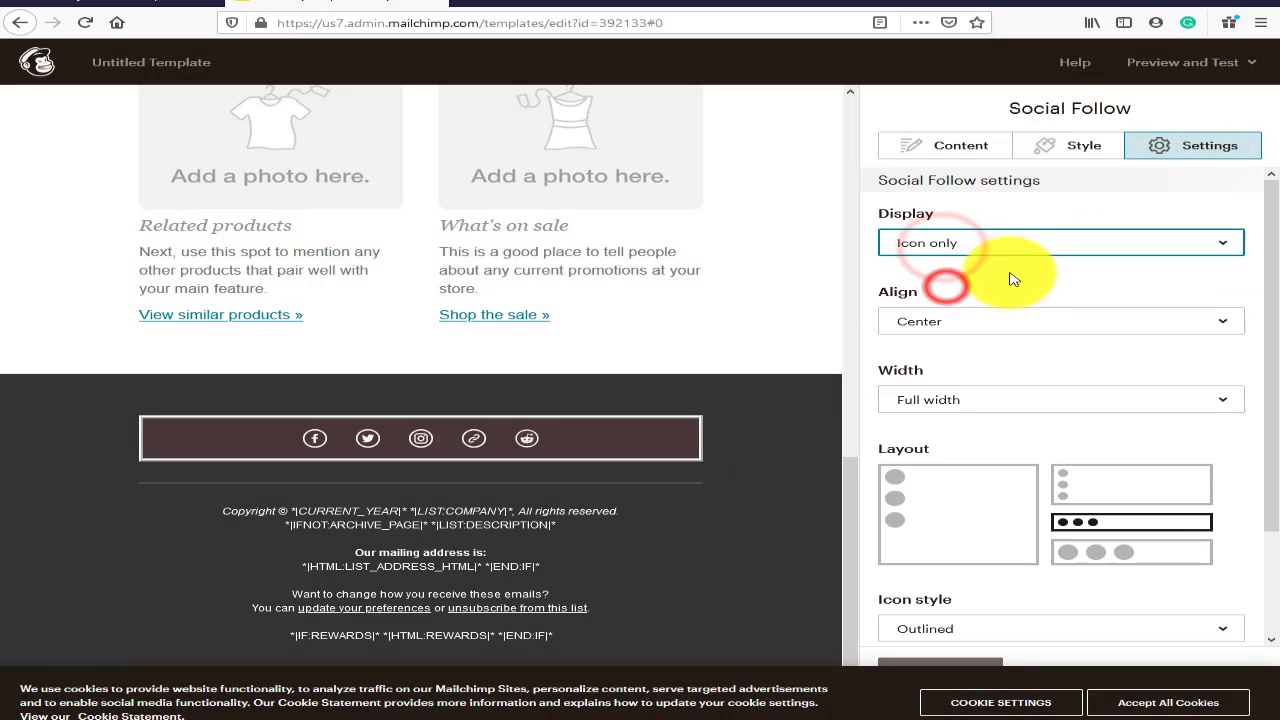
{"action": "left_click", "coordinate": [972, 321]}
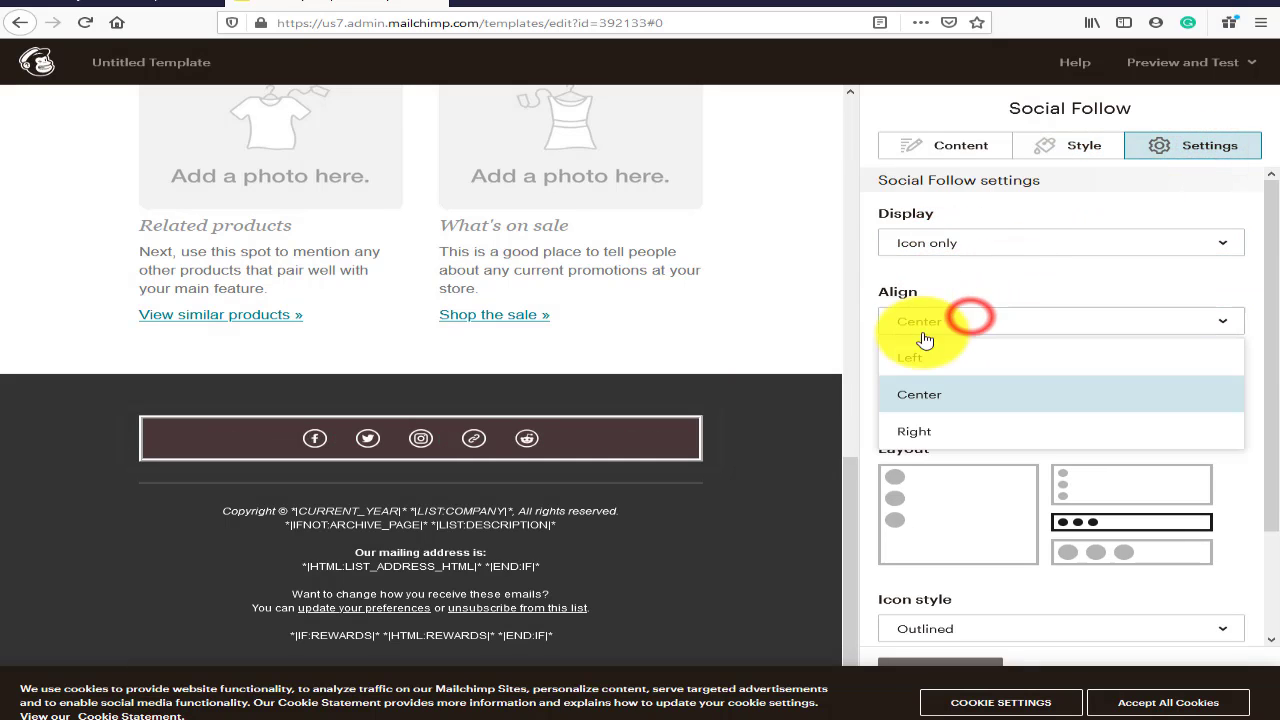
{"action": "left_click", "coordinate": [938, 358]}
{"action": "left_click", "coordinate": [920, 322]}
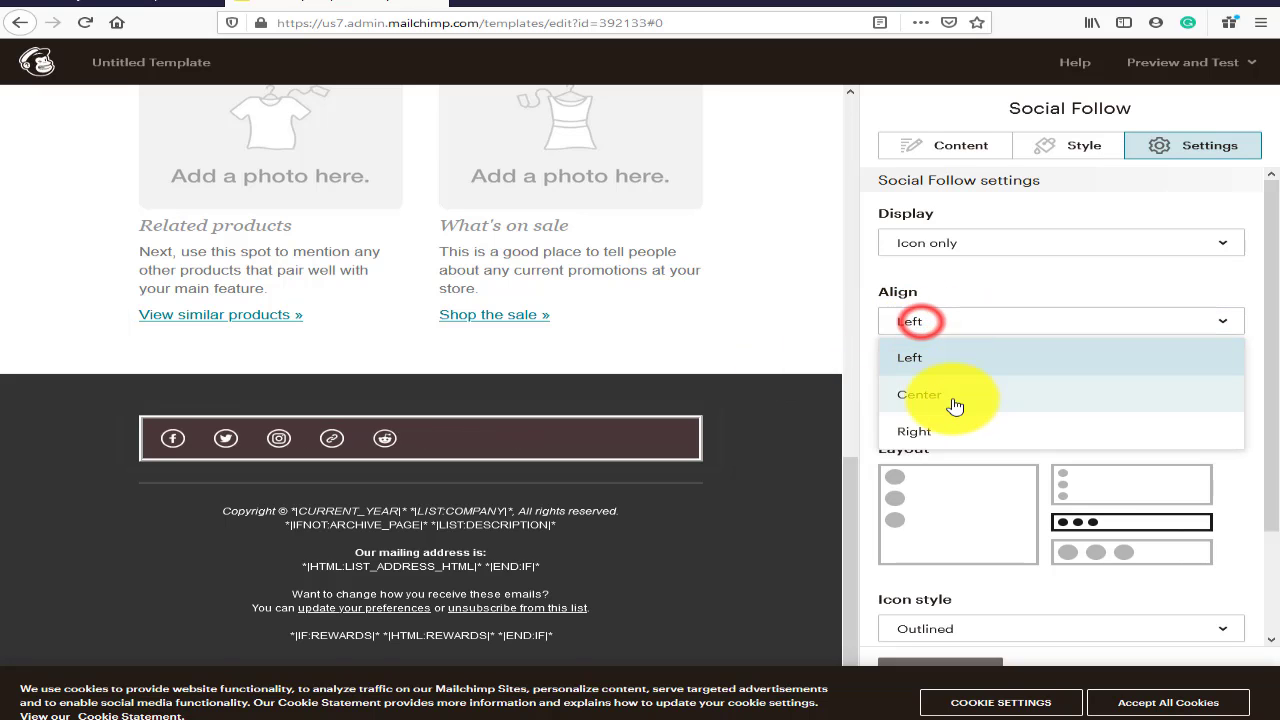
{"action": "left_click", "coordinate": [955, 406]}
Step: Choose the layout with one horizontal row of large icons after trying the two stacked layouts and the small row
{"action": "scroll", "coordinate": [955, 485], "scroll_direction": "down", "scroll_amount": 2}
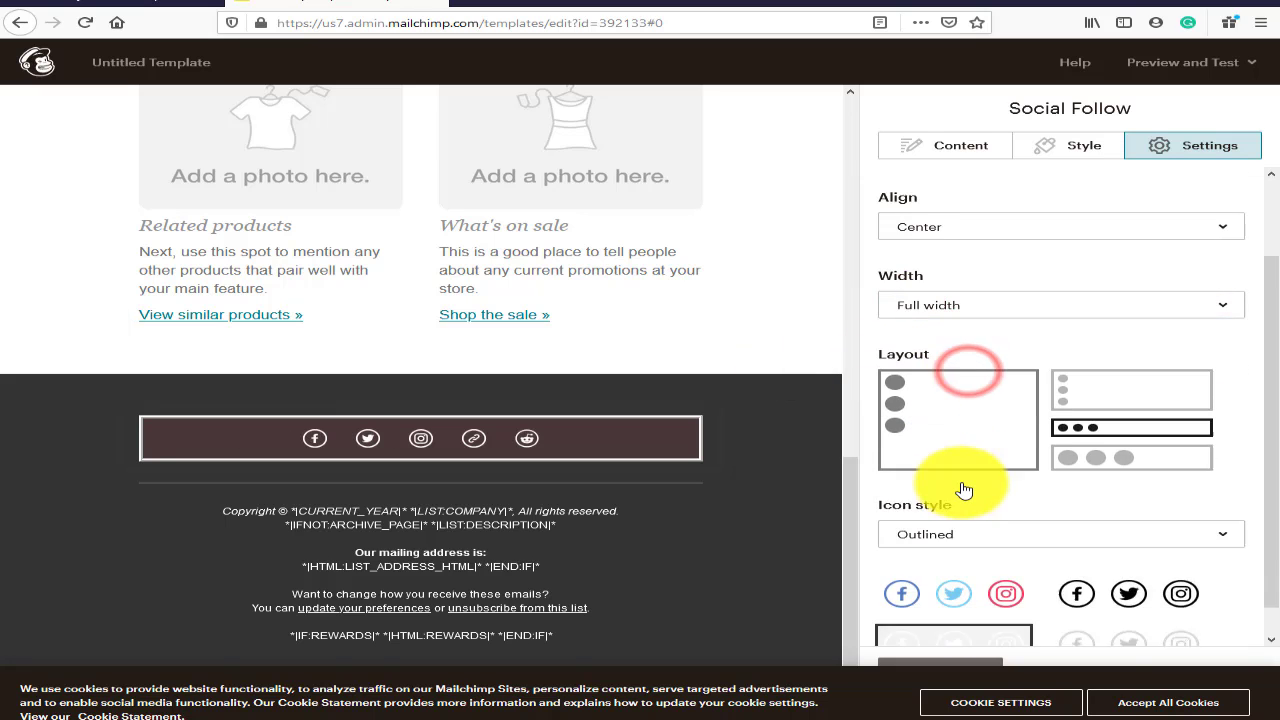
{"action": "left_click", "coordinate": [934, 357]}
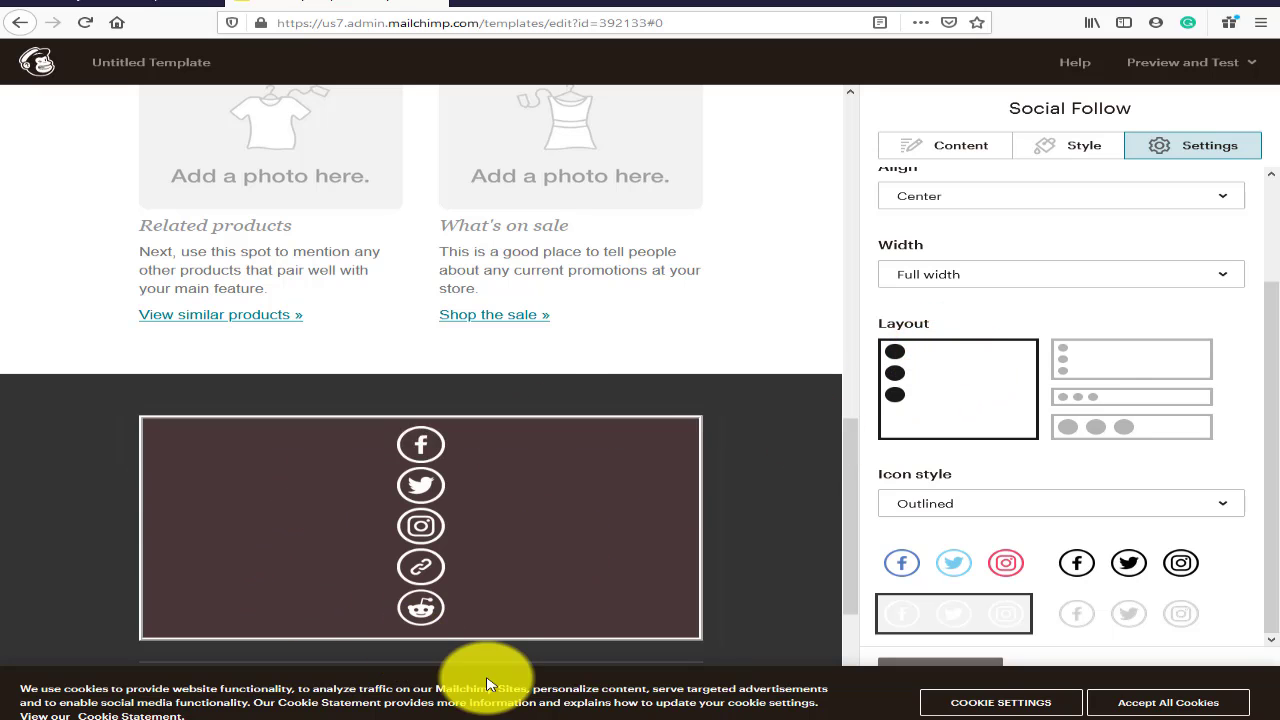
{"action": "left_click", "coordinate": [1067, 352]}
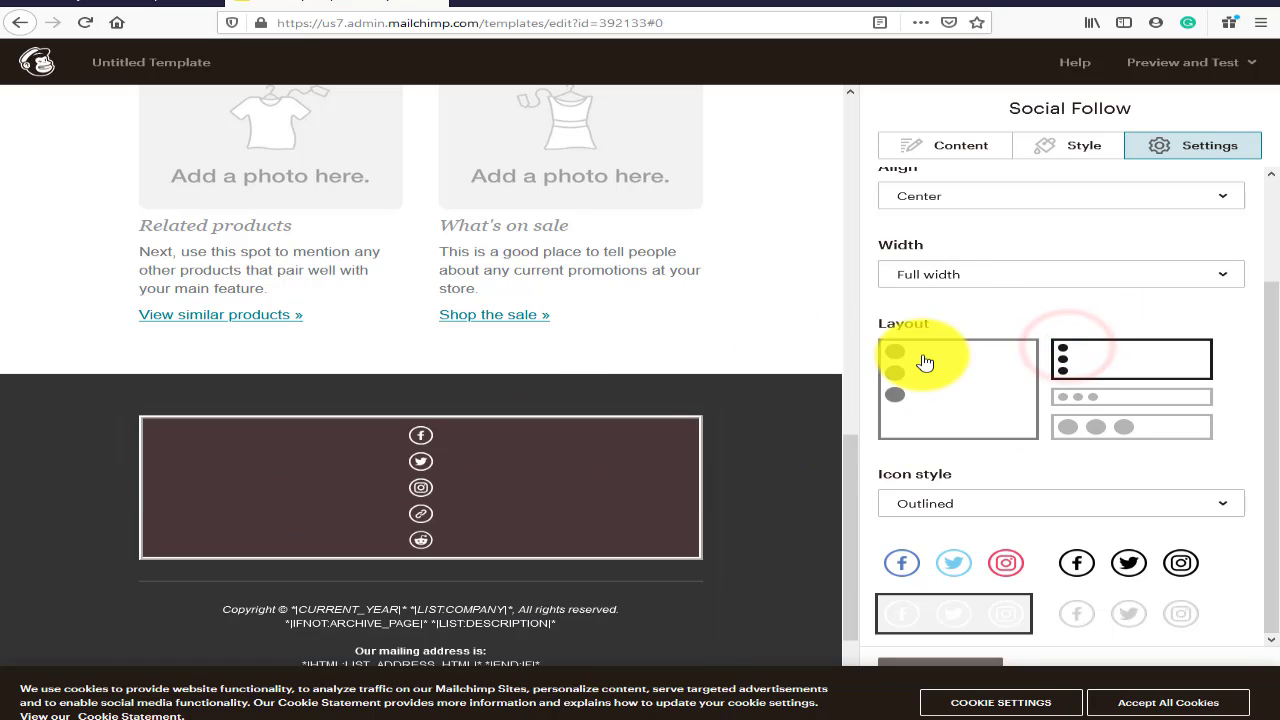
{"action": "left_click", "coordinate": [1131, 398]}
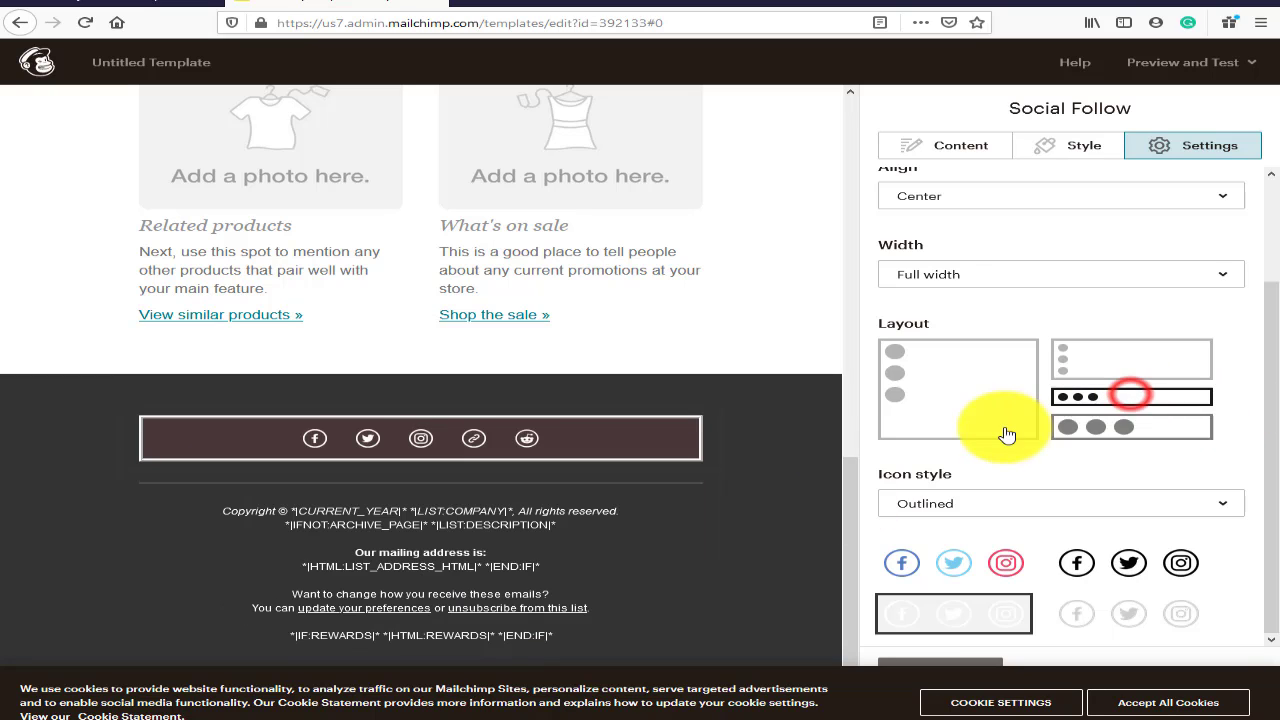
{"action": "left_click", "coordinate": [1135, 426]}
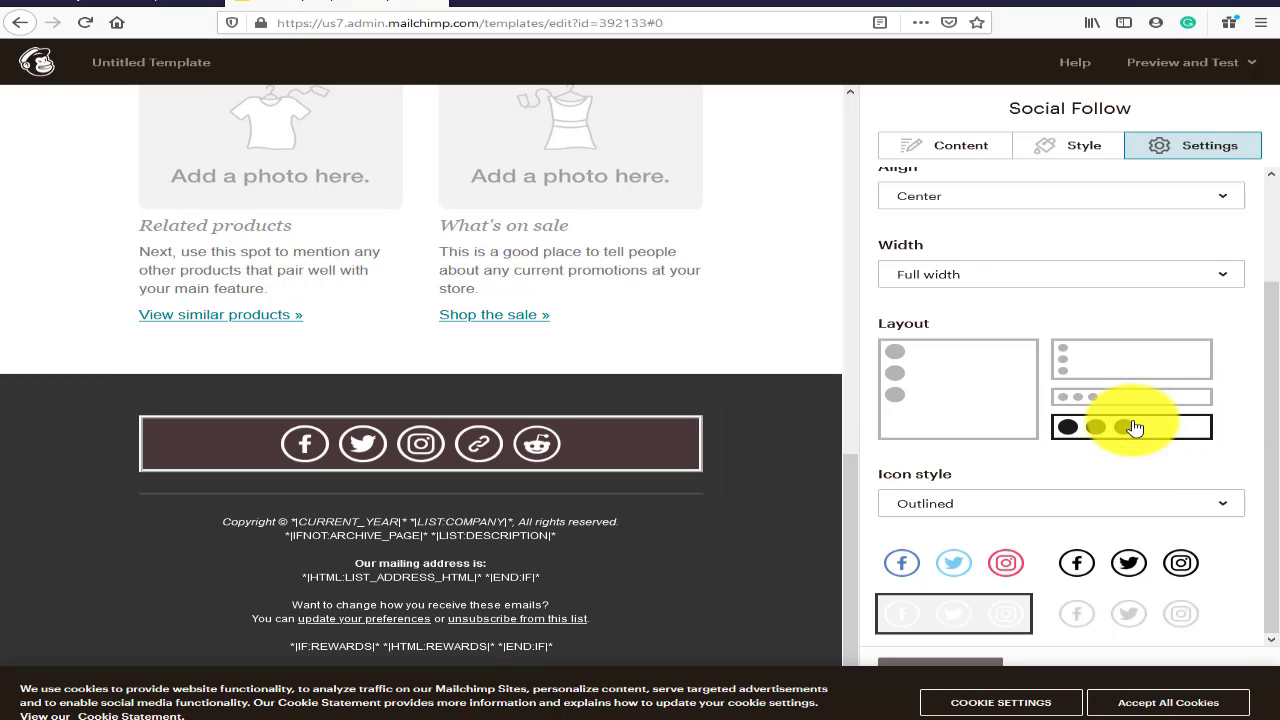
Step: Try the Solid icon style for the Social Follow block with the light gray icon set
{"action": "left_click", "coordinate": [910, 502]}
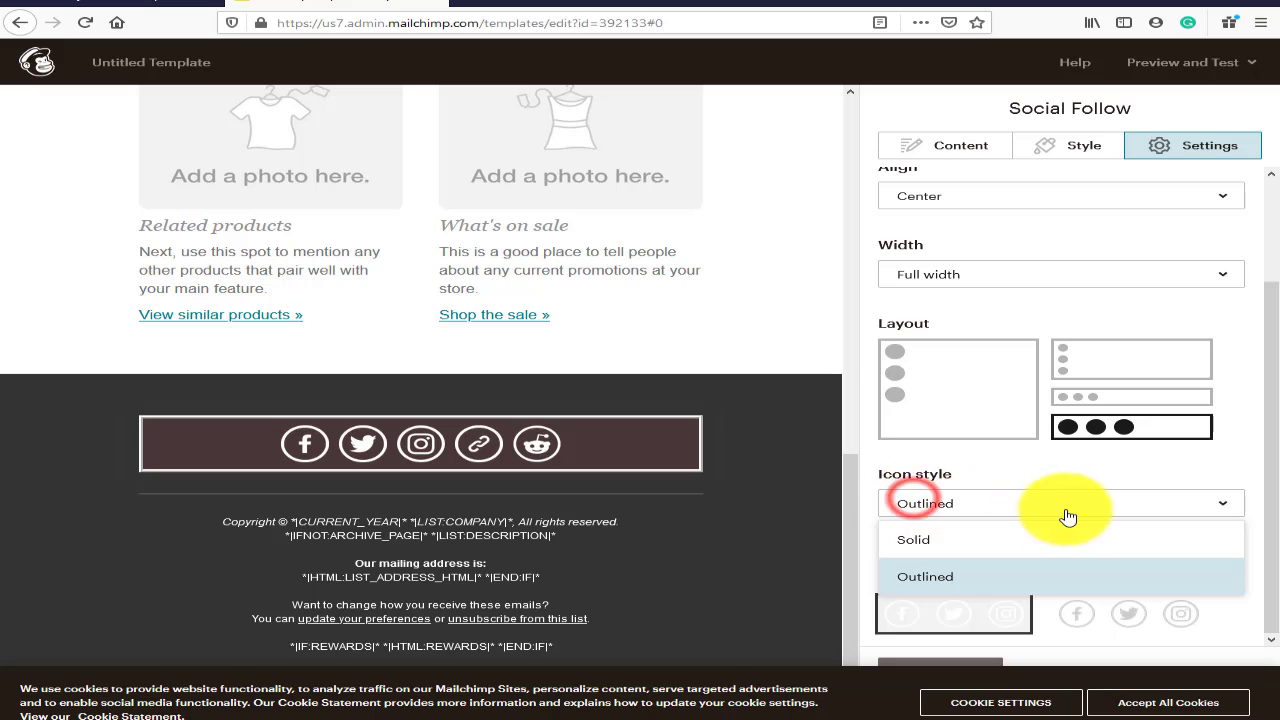
{"action": "left_click", "coordinate": [970, 541]}
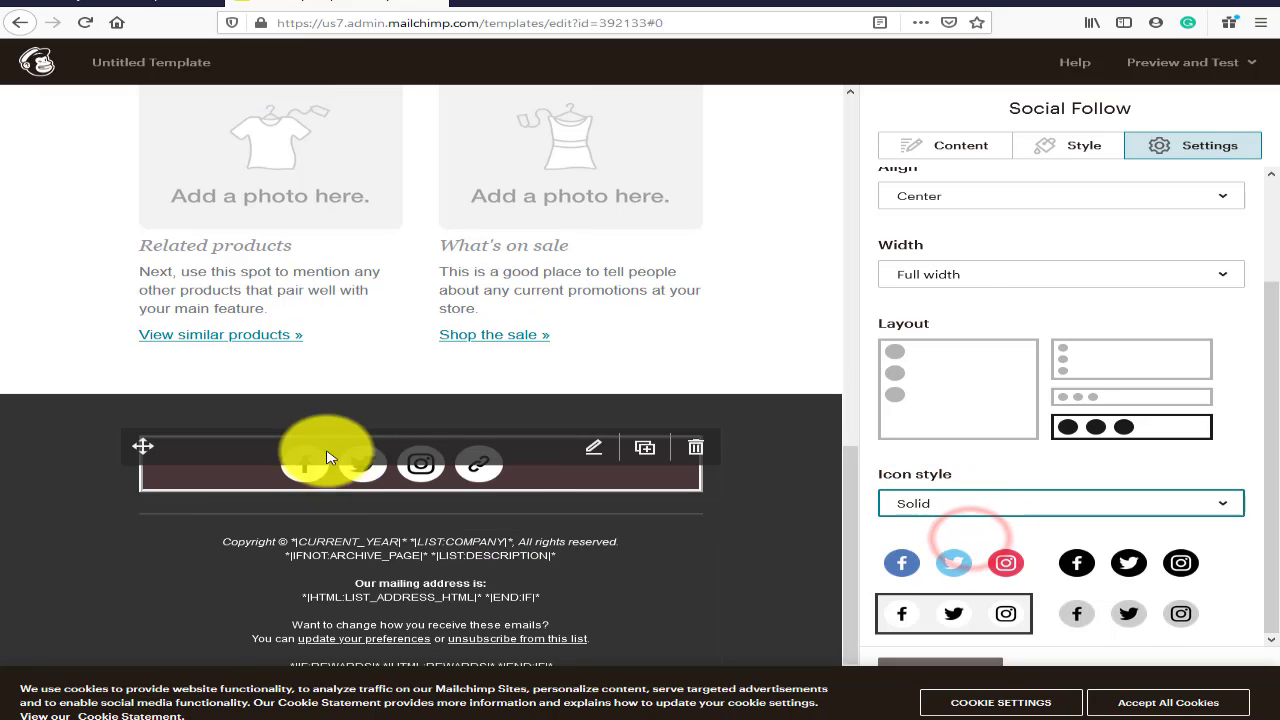
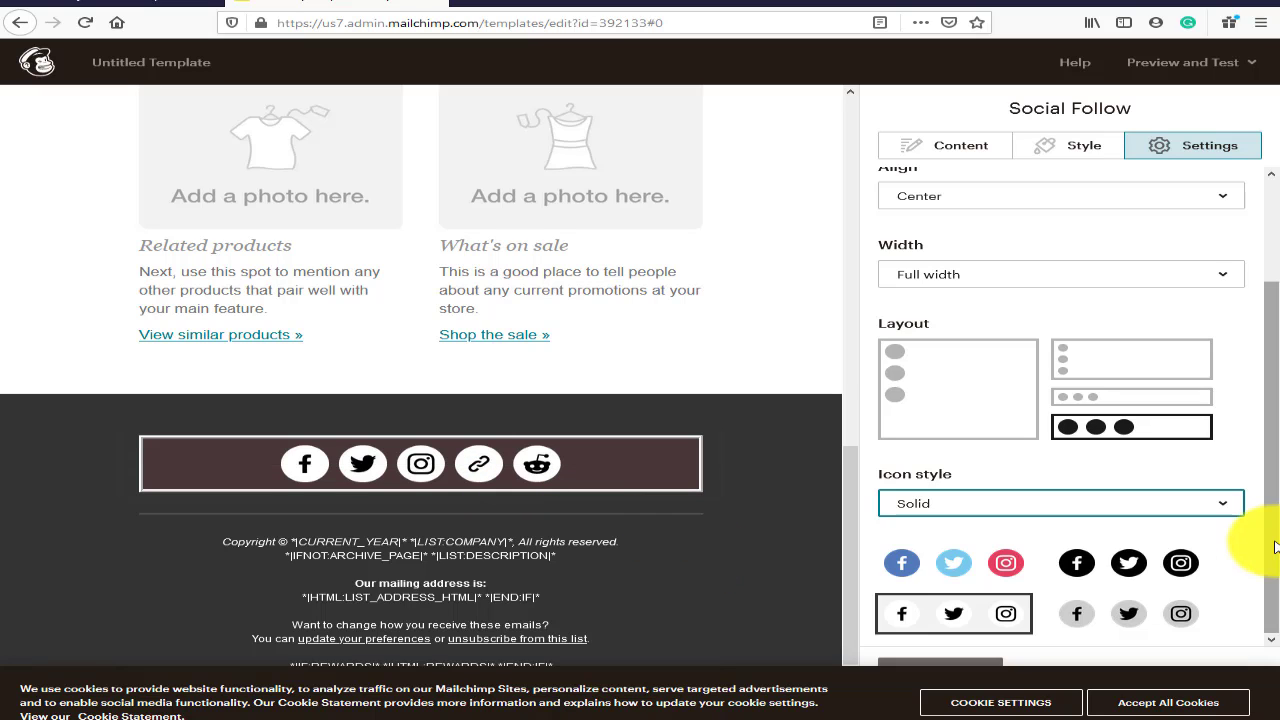
{"action": "left_click", "coordinate": [941, 558]}
{"action": "left_click", "coordinate": [1135, 603]}
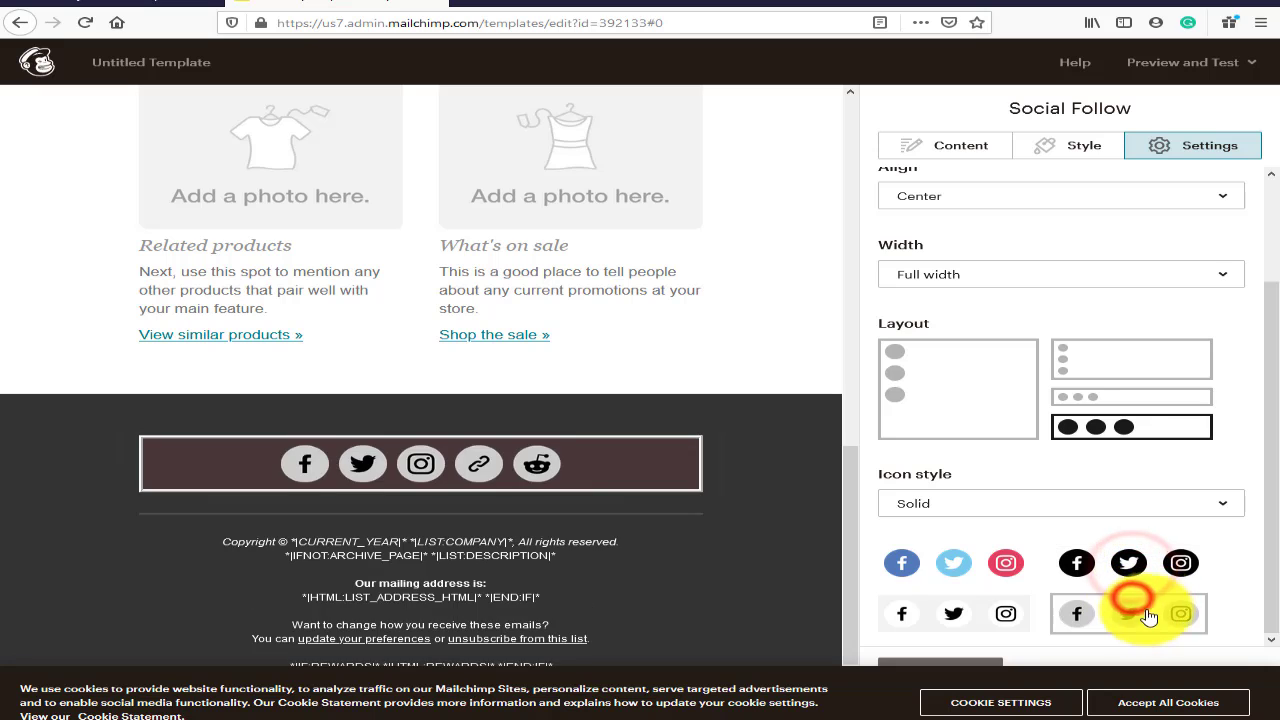
Step: Set the Social Follow icon style to Outlined and choose the black icon set
{"action": "left_click", "coordinate": [971, 496]}
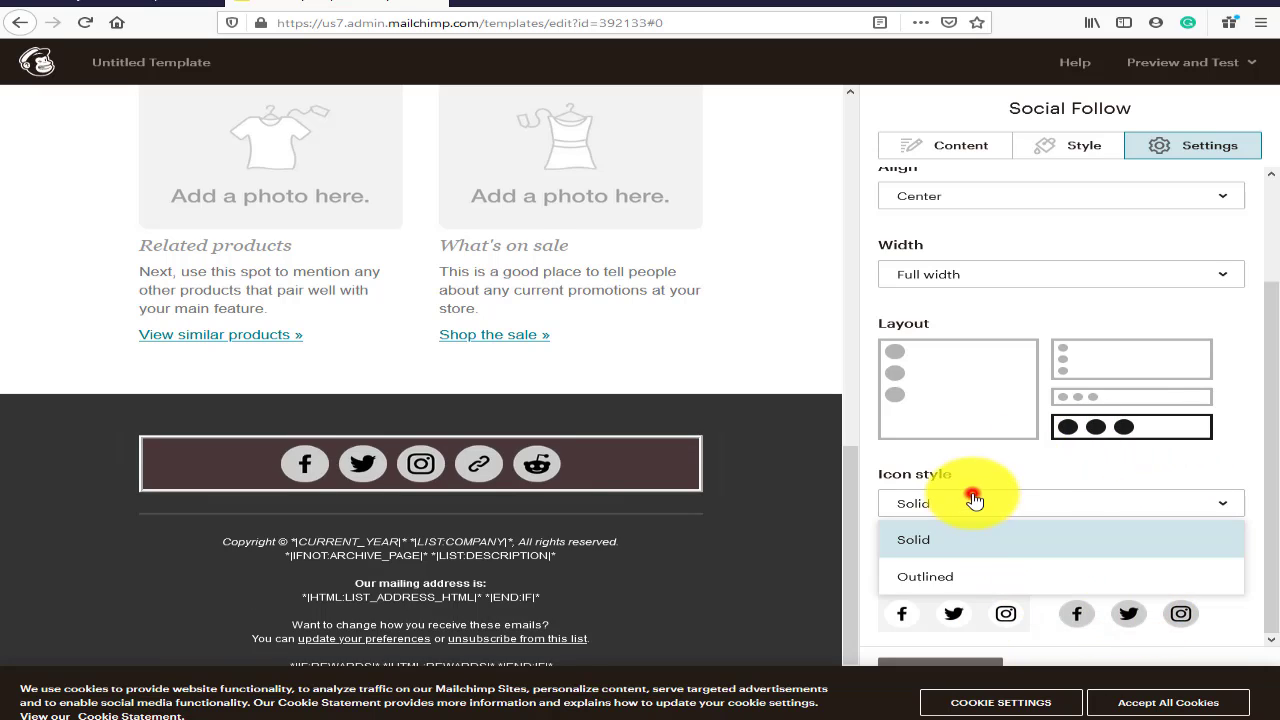
{"action": "left_click", "coordinate": [930, 578]}
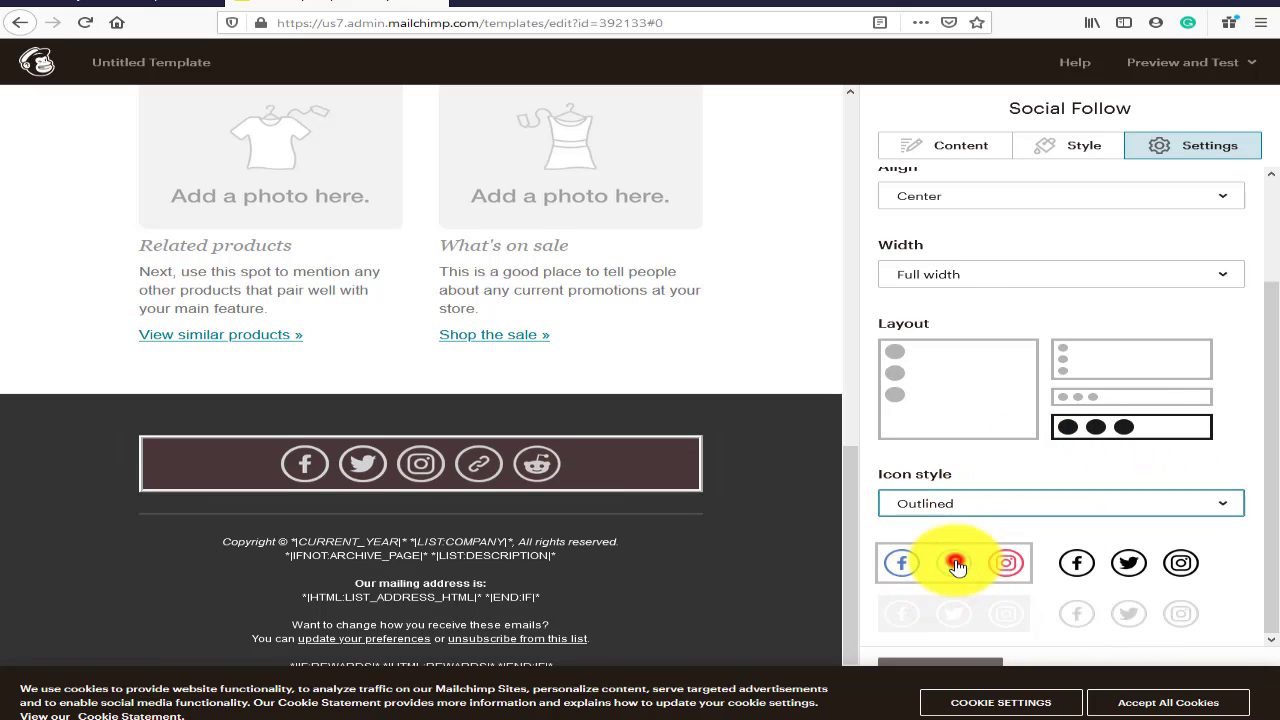
{"action": "left_click", "coordinate": [1127, 562]}
{"action": "left_click", "coordinate": [1110, 606]}
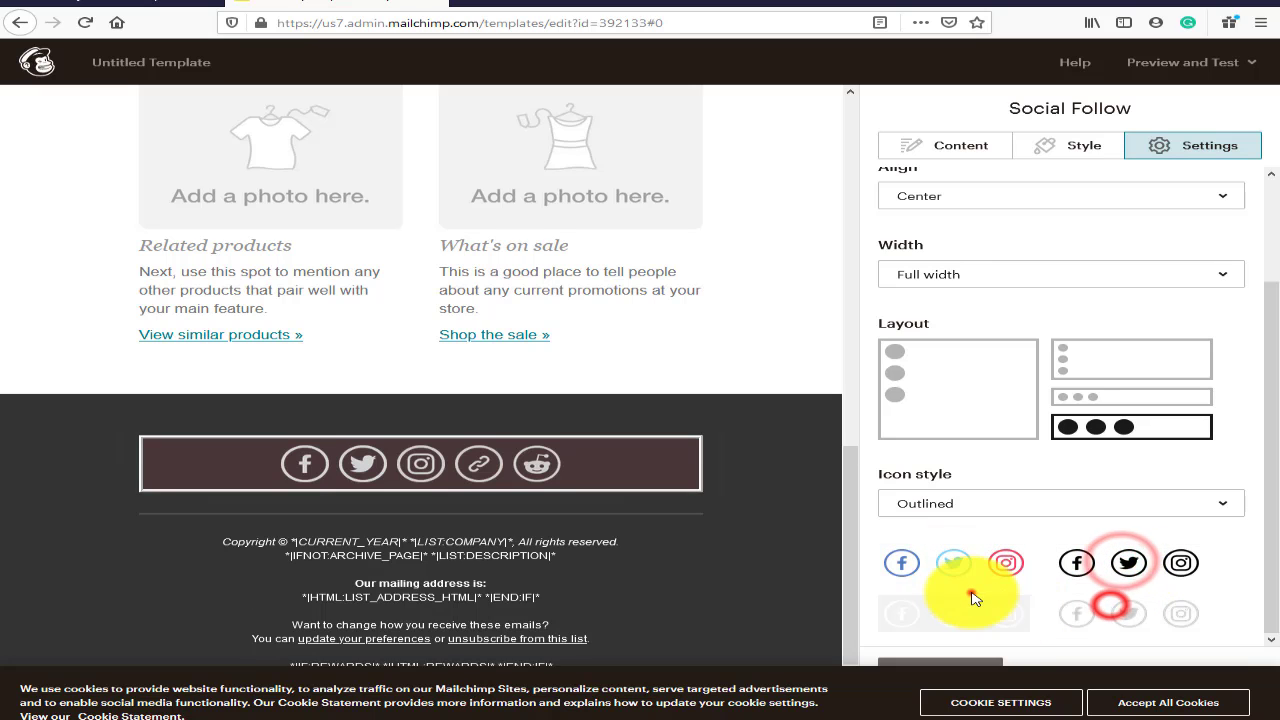
{"action": "left_click", "coordinate": [1128, 562]}
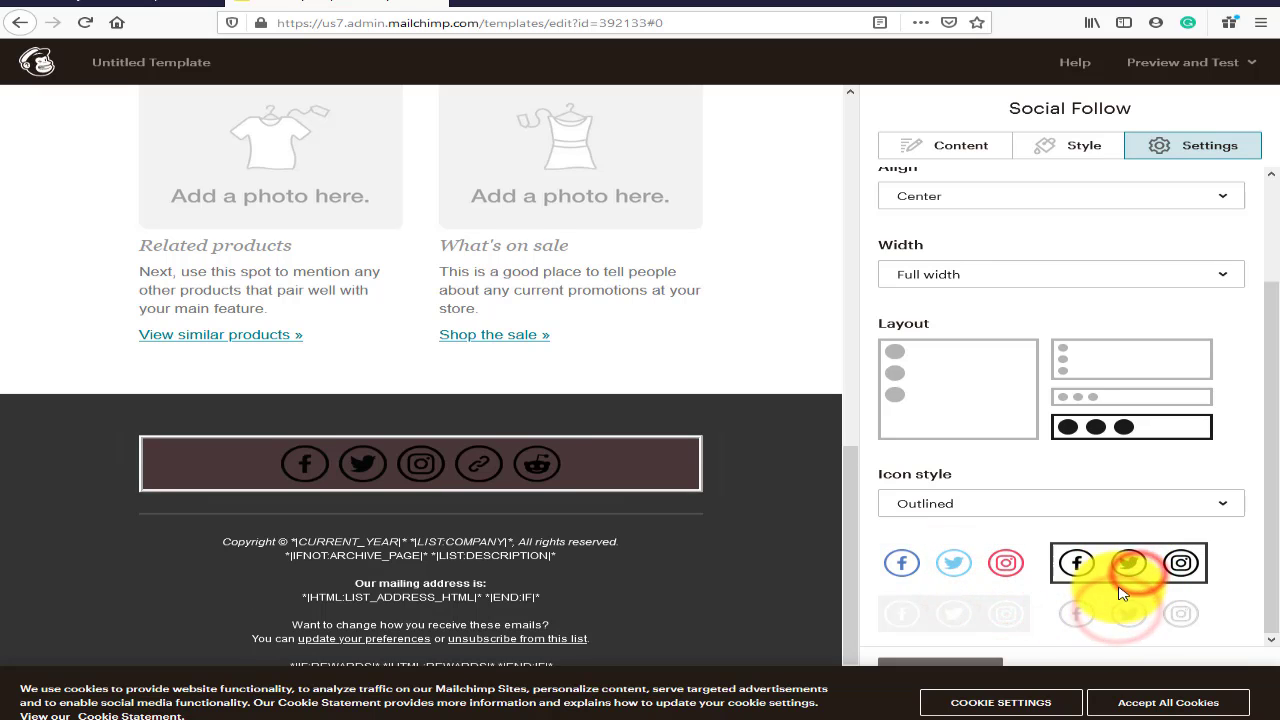
{"action": "scroll", "coordinate": [1128, 458], "scroll_direction": "up", "scroll_amount": 2}
{"action": "scroll", "coordinate": [1128, 458], "scroll_direction": "up", "scroll_amount": 1}
{"action": "left_click", "coordinate": [743, 467]}
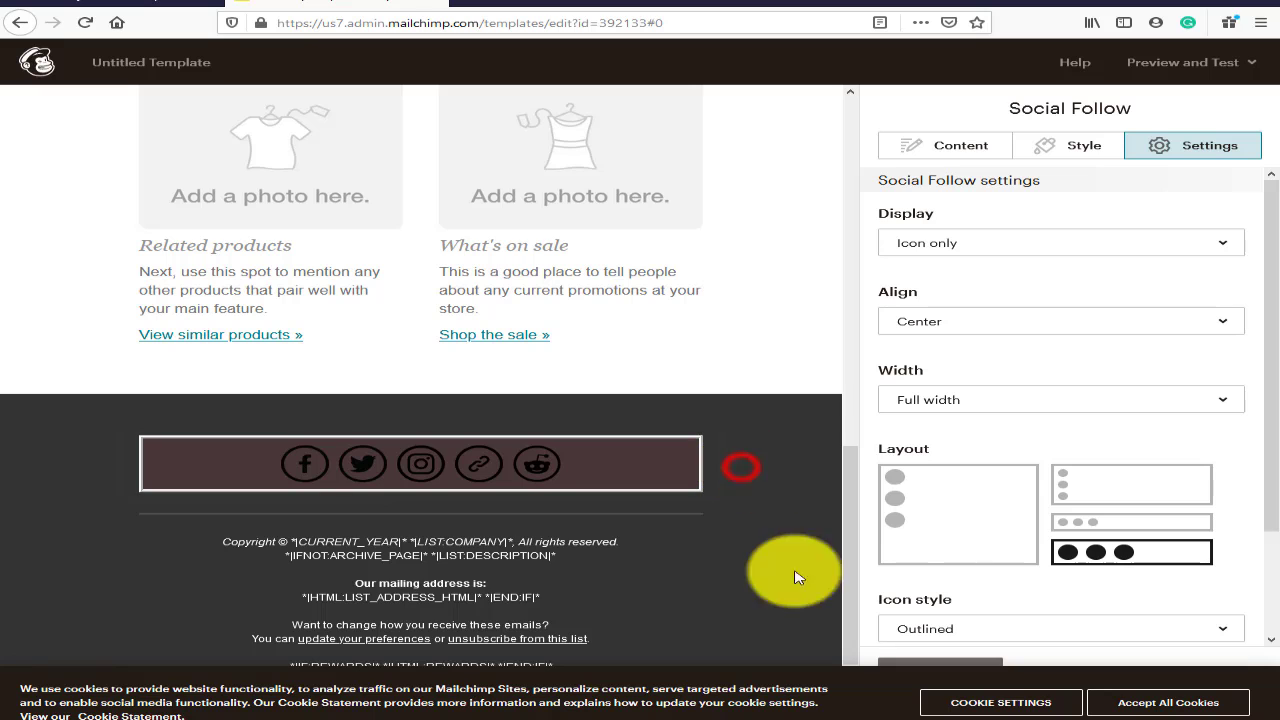
Step: Open the footer block's content for editing and look over its copyright, mailing address and subscription text
{"action": "left_click", "coordinate": [604, 547]}
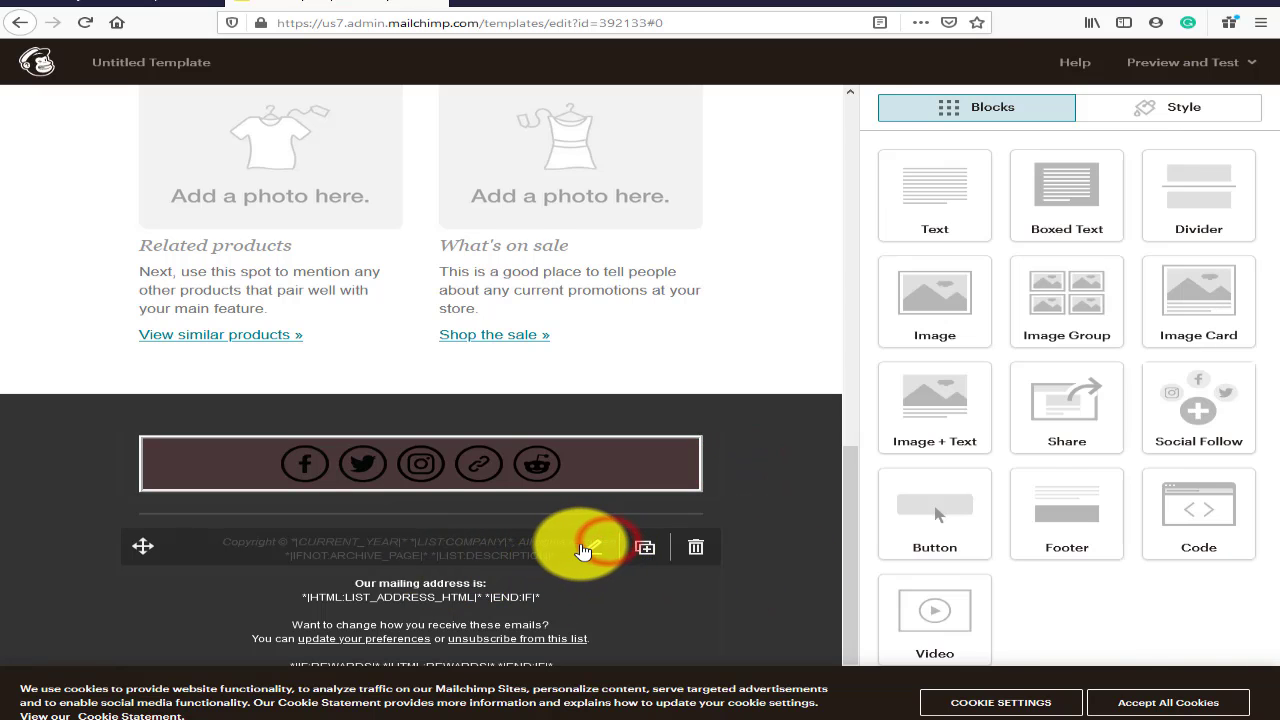
{"action": "left_click_drag", "start_coordinate": [1126, 430], "coordinate": [912, 408]}
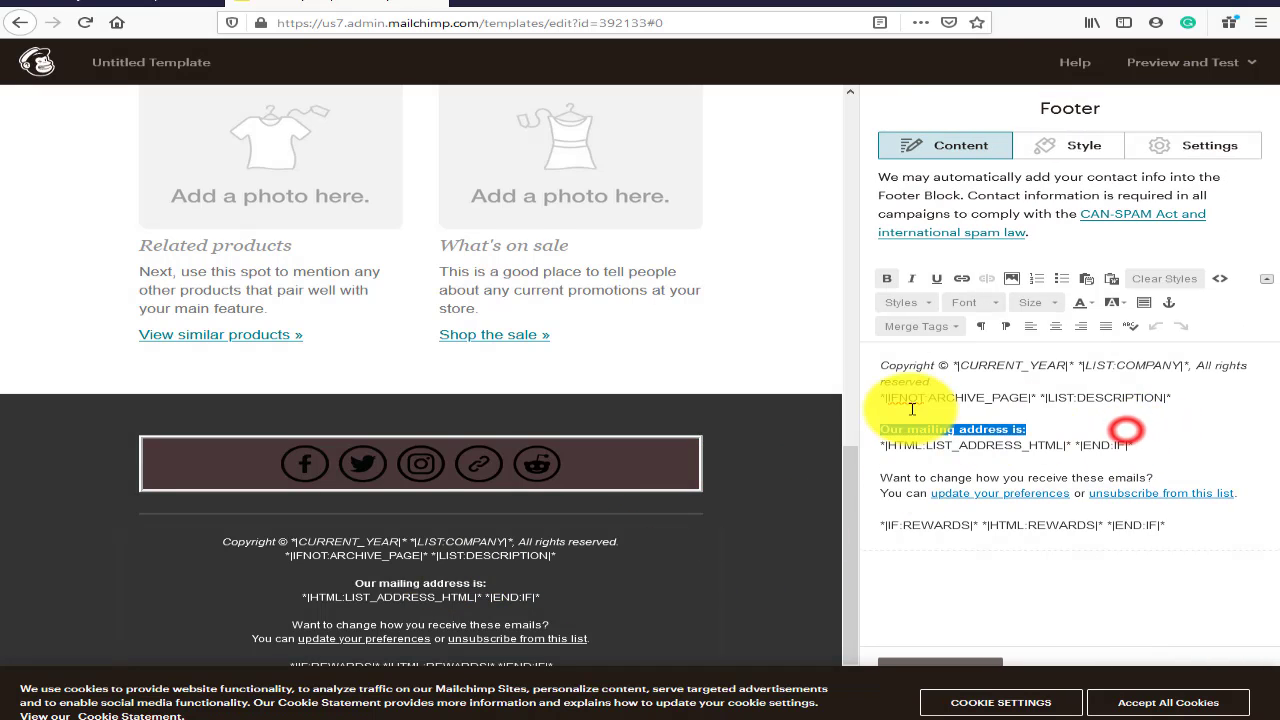
{"action": "left_click", "coordinate": [1050, 398]}
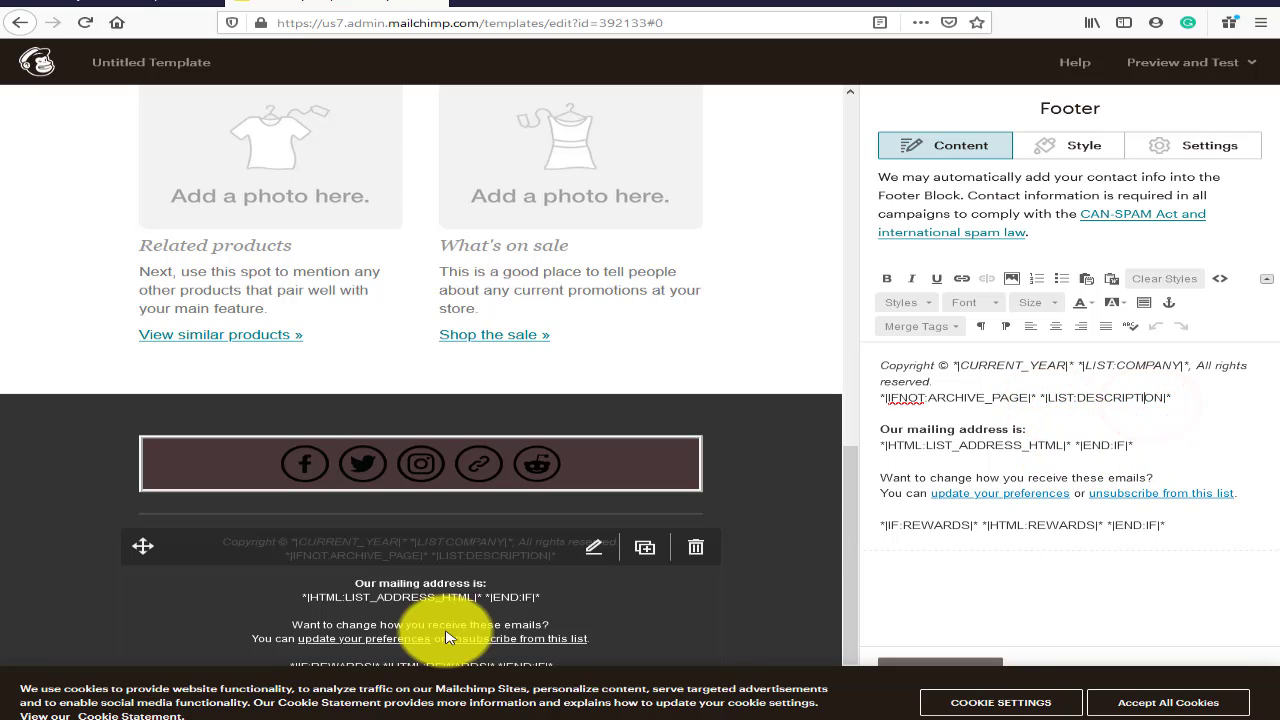
{"action": "left_click", "coordinate": [1108, 529]}
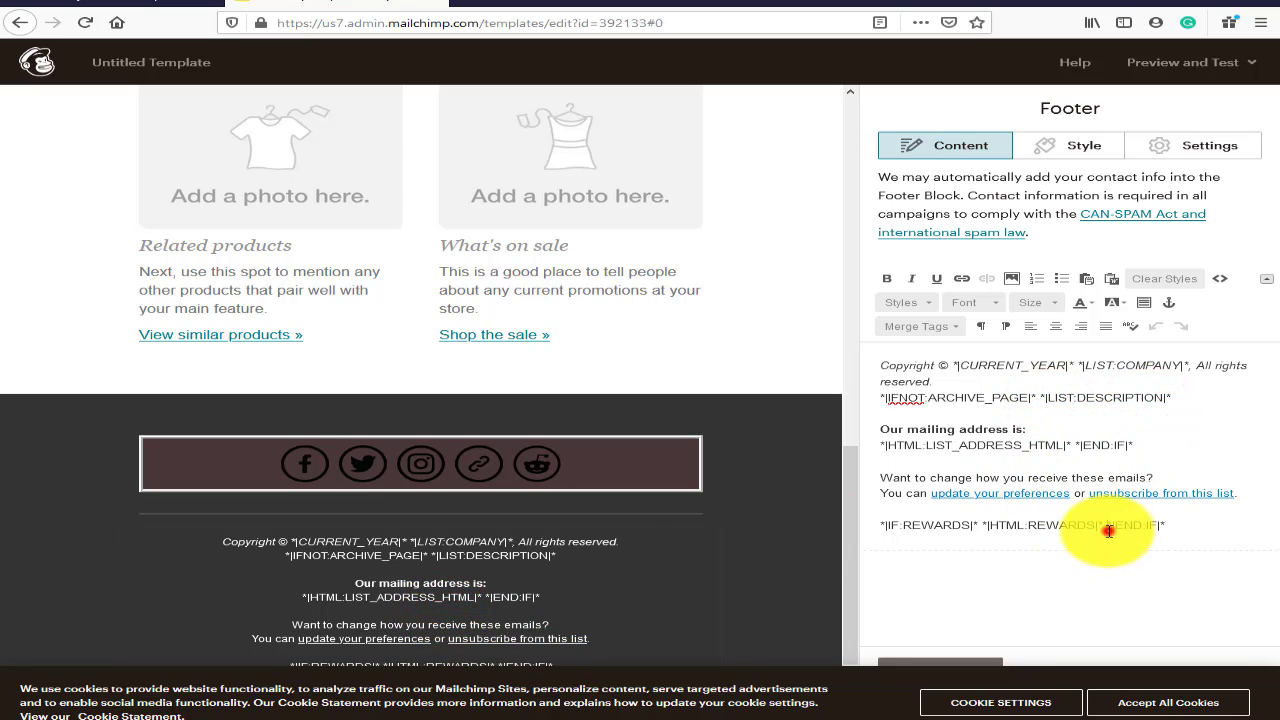
{"action": "scroll", "coordinate": [787, 411], "scroll_direction": "up", "scroll_amount": 3}
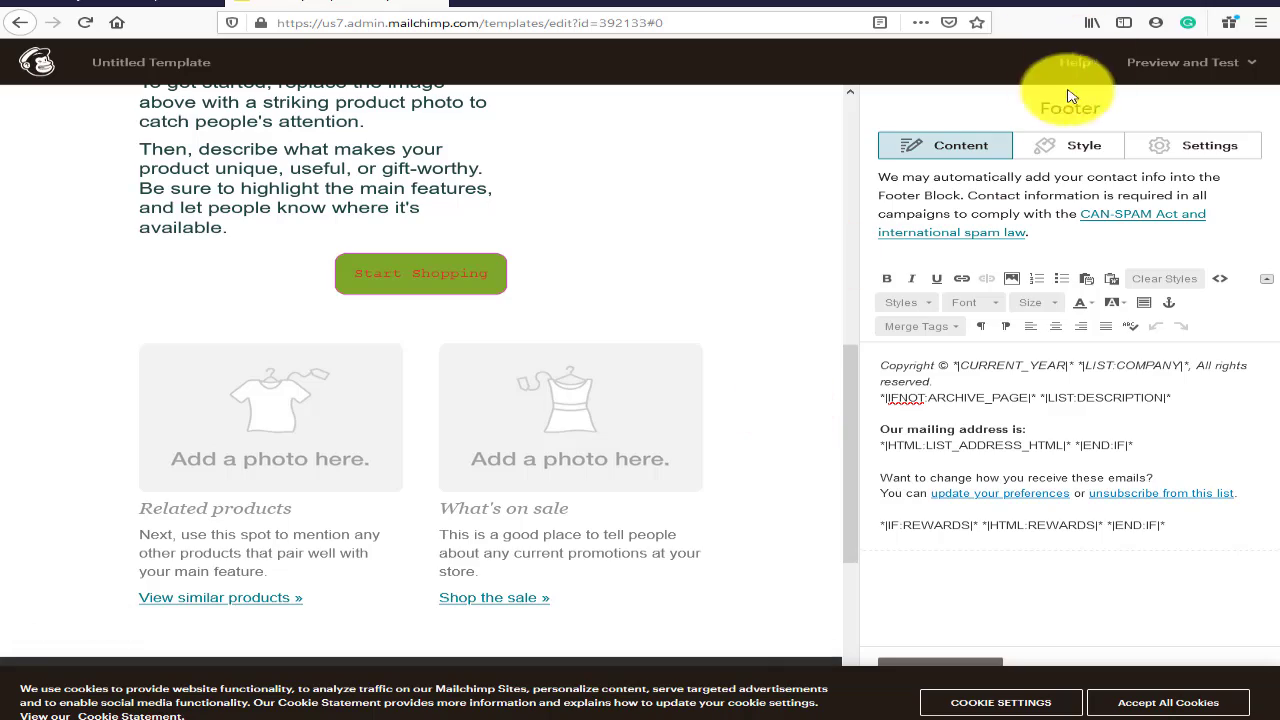
{"action": "left_click", "coordinate": [719, 319]}
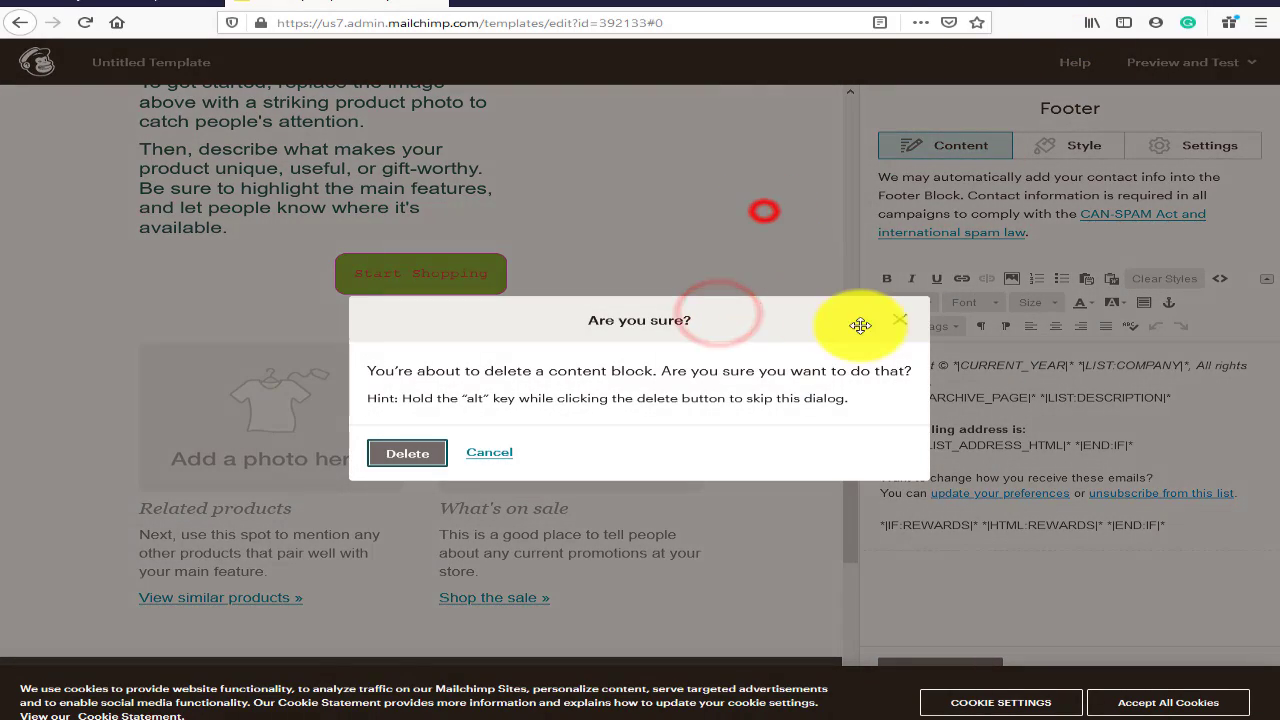
{"action": "left_click", "coordinate": [897, 322]}
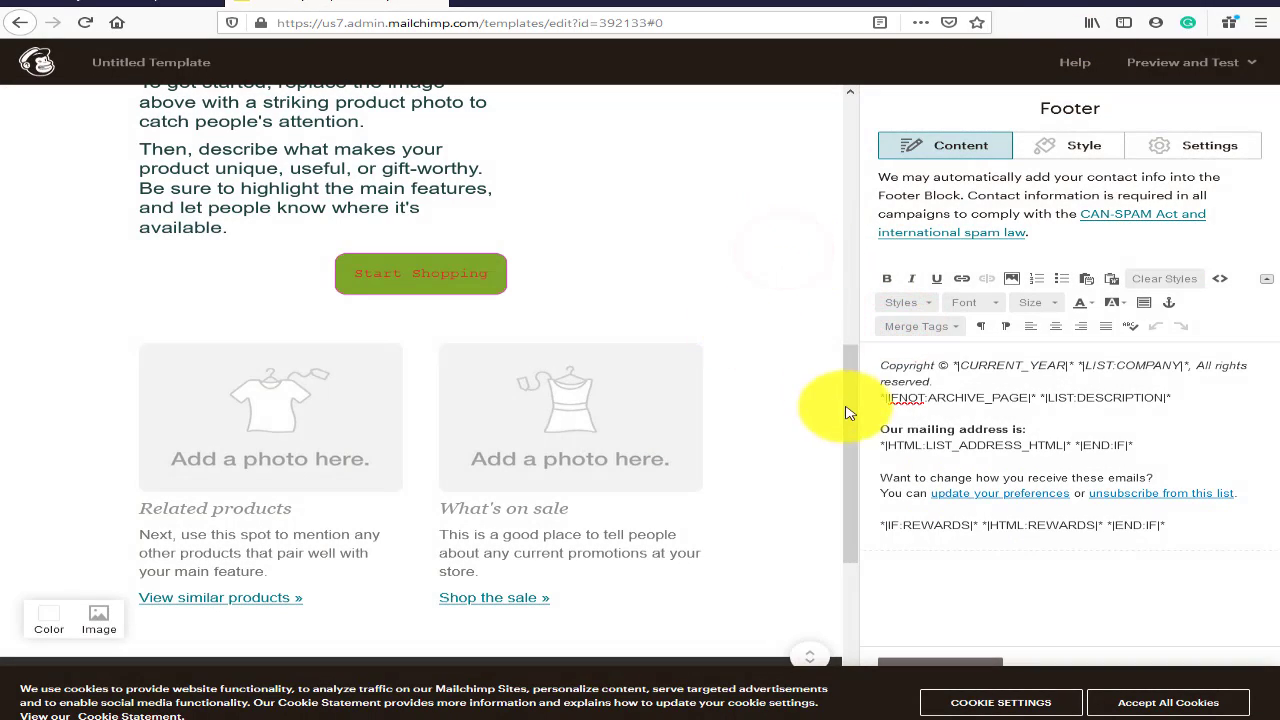
Step: Review the template back up to its header, opening the Digital Marketing image and the "Showcase your products." heading, and return to the block list
{"action": "left_click", "coordinate": [833, 398]}
{"action": "scroll", "coordinate": [833, 398], "scroll_direction": "up", "scroll_amount": 3}
{"action": "left_click", "coordinate": [771, 271]}
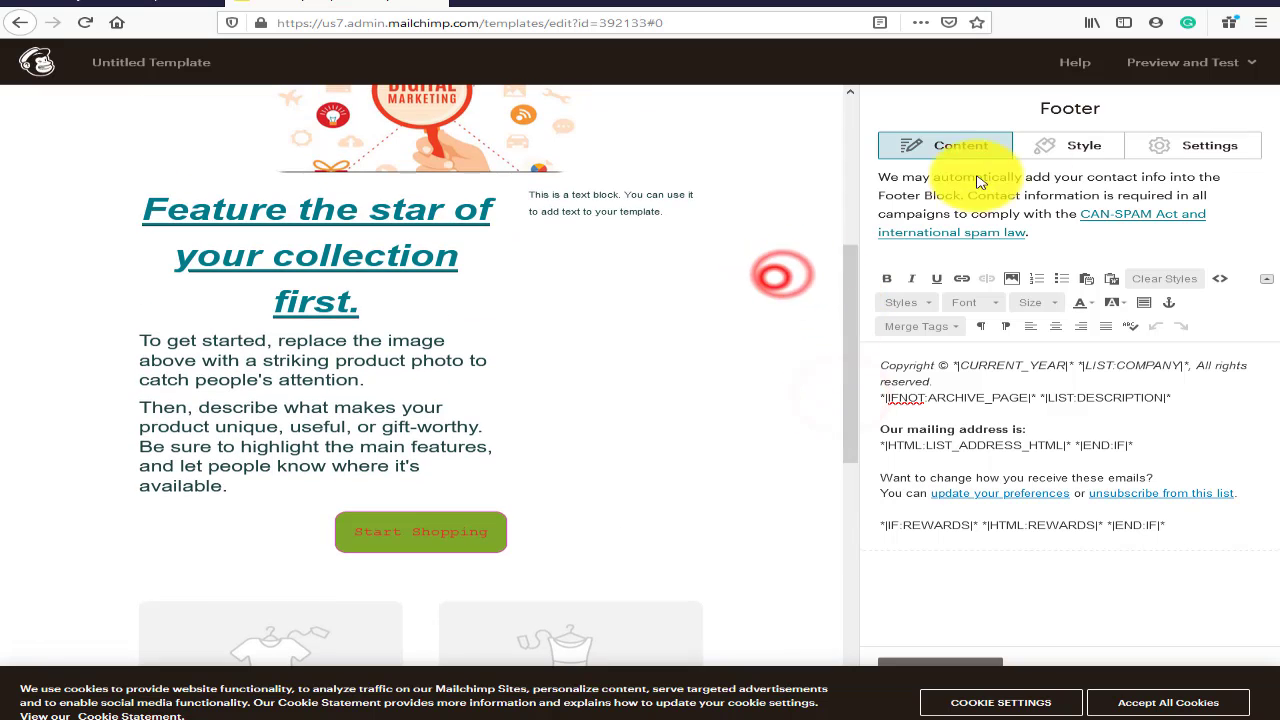
{"action": "left_click", "coordinate": [437, 196]}
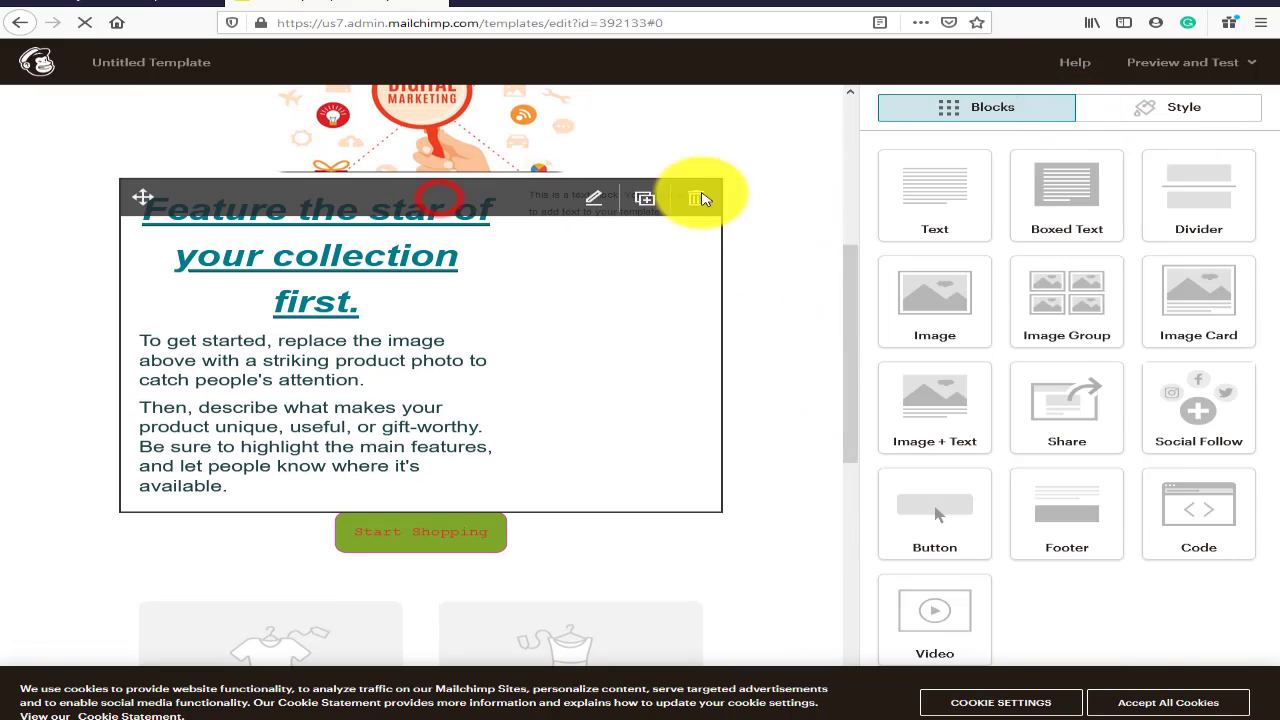
{"action": "left_click", "coordinate": [586, 134]}
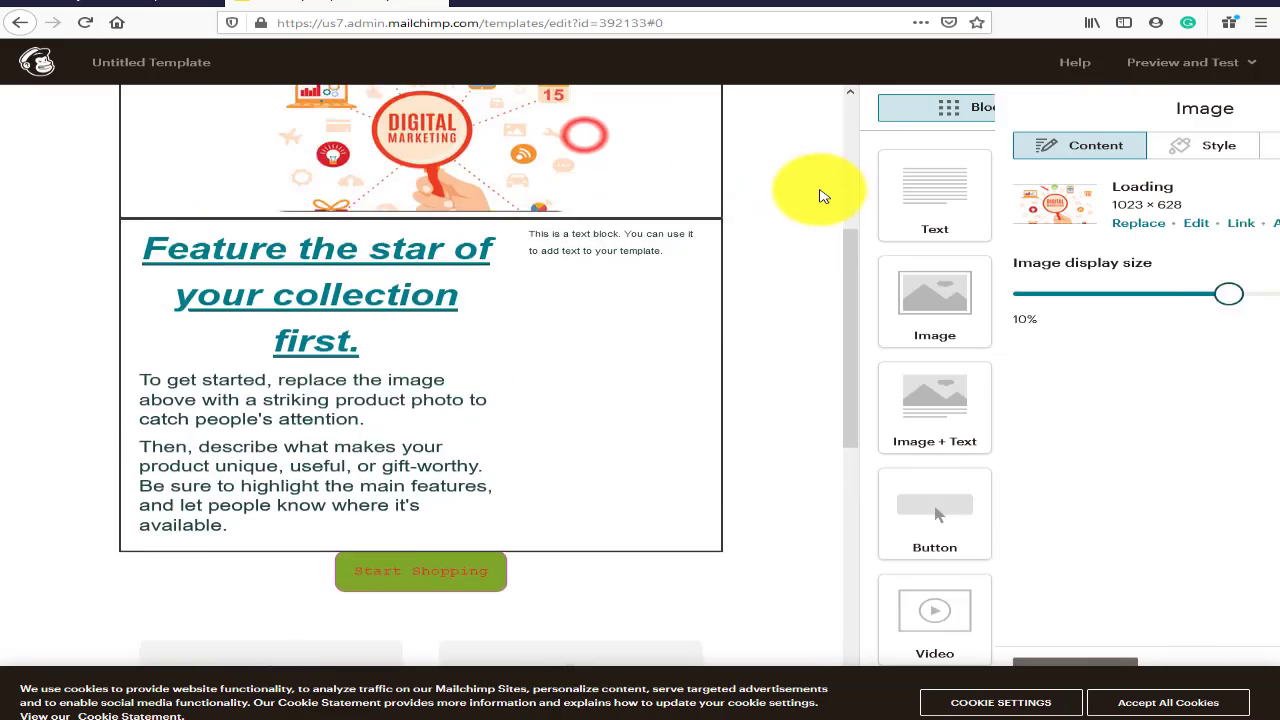
{"action": "scroll", "coordinate": [823, 194], "scroll_direction": "up", "scroll_amount": 3}
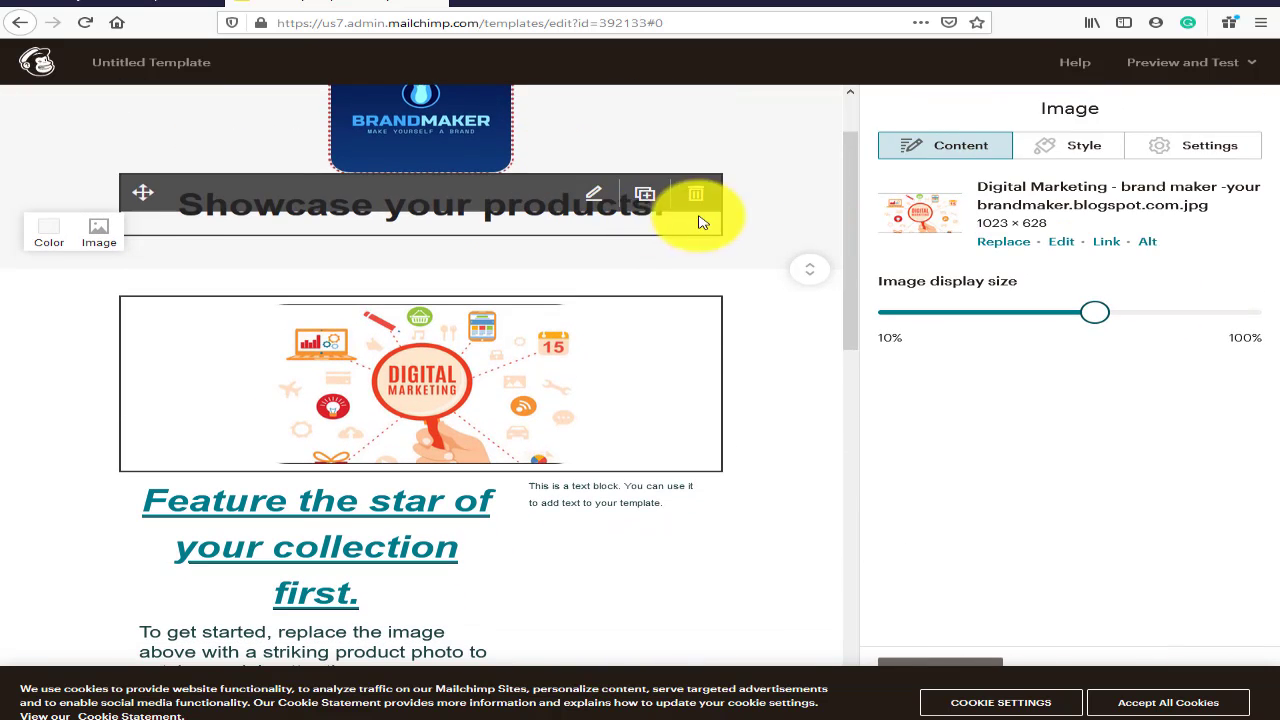
{"action": "left_click", "coordinate": [645, 222]}
{"action": "left_click", "coordinate": [766, 200]}
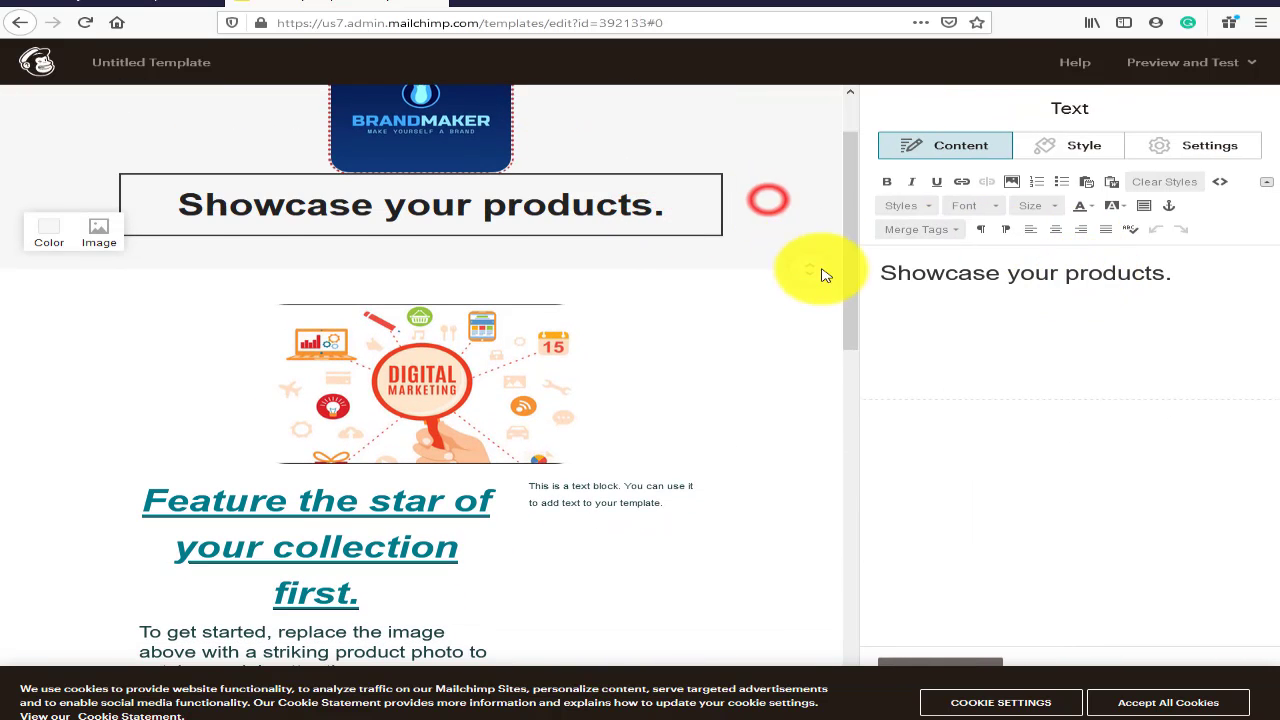
{"action": "left_click", "coordinate": [804, 149]}
{"action": "left_click", "coordinate": [849, 170]}
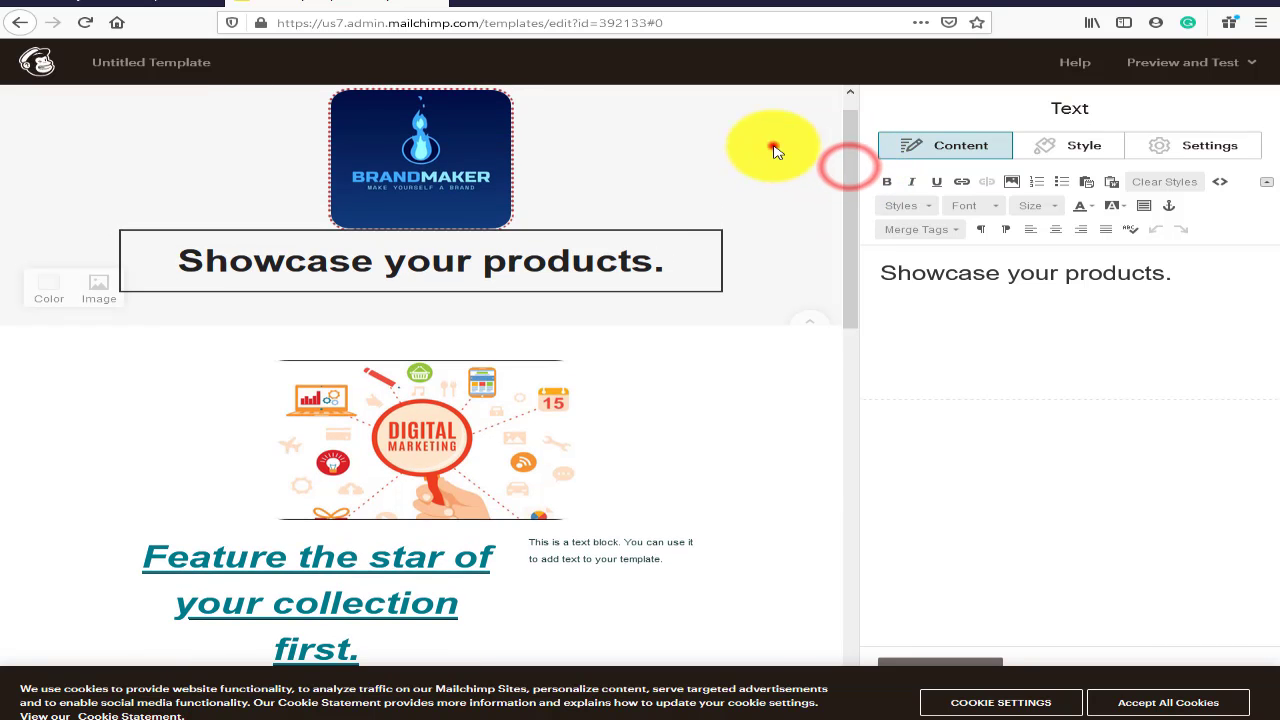
{"action": "left_click", "coordinate": [775, 148]}
{"action": "left_click", "coordinate": [529, 149]}
{"action": "left_click", "coordinate": [777, 163]}
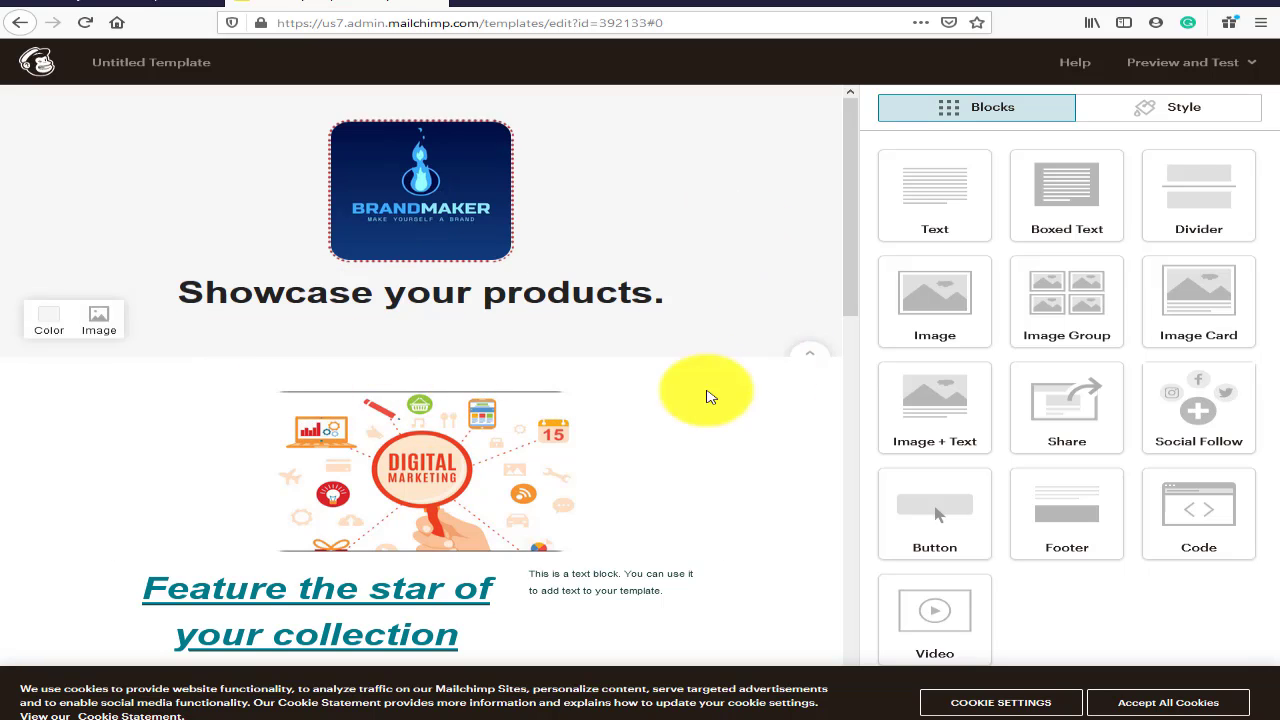
{"action": "left_click_drag", "start_coordinate": [1217, 196], "coordinate": [387, 287]}
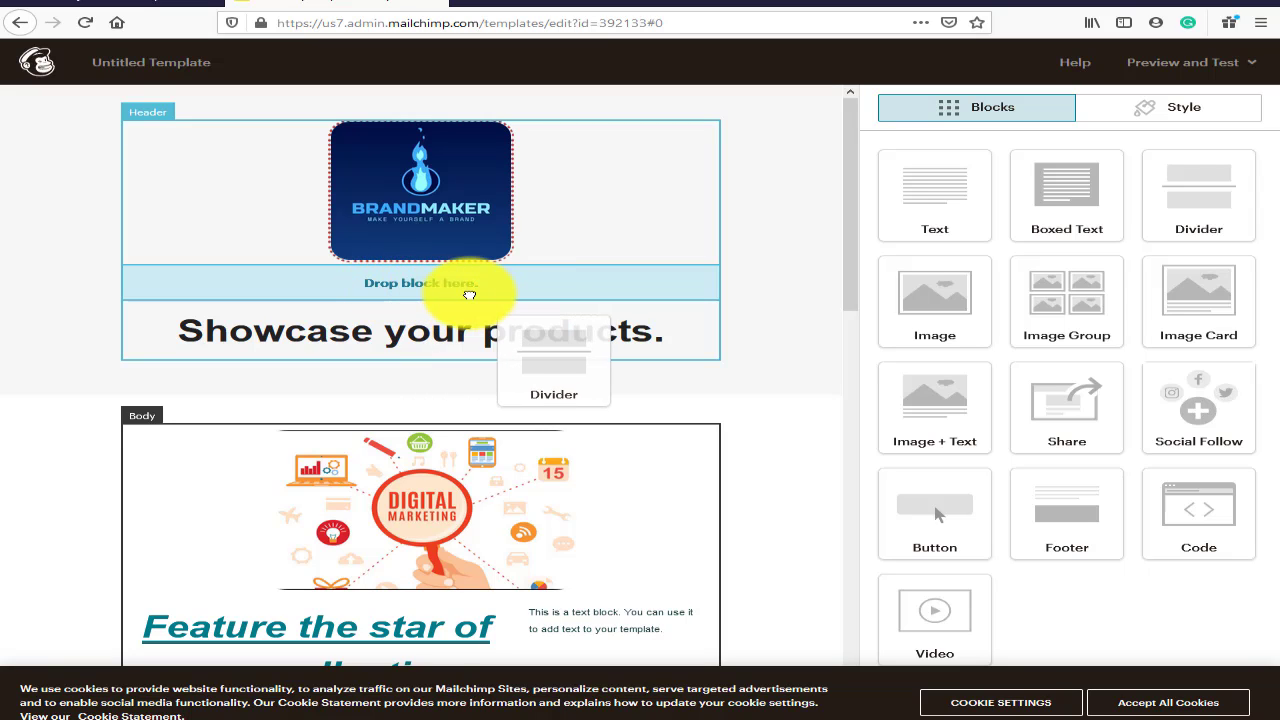
{"action": "left_click_drag", "start_coordinate": [469, 295], "coordinate": [971, 237]}
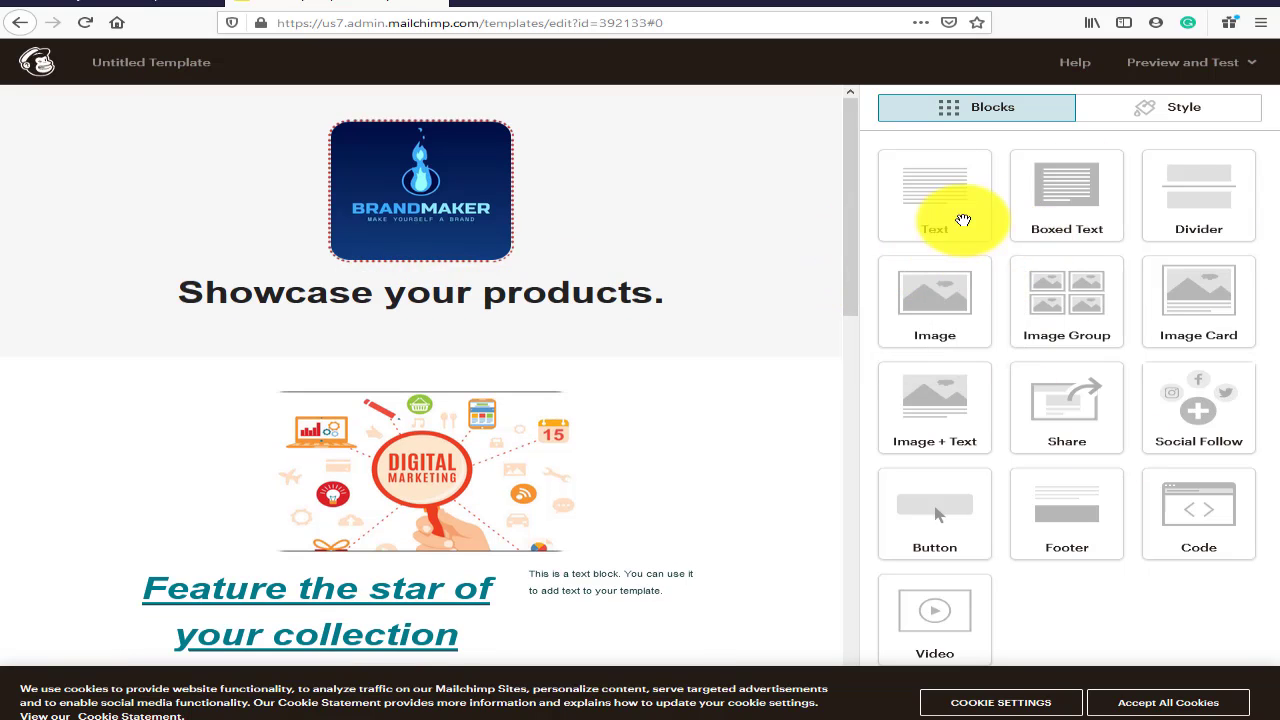
{"action": "mouse_move", "coordinate": [623, 214]}
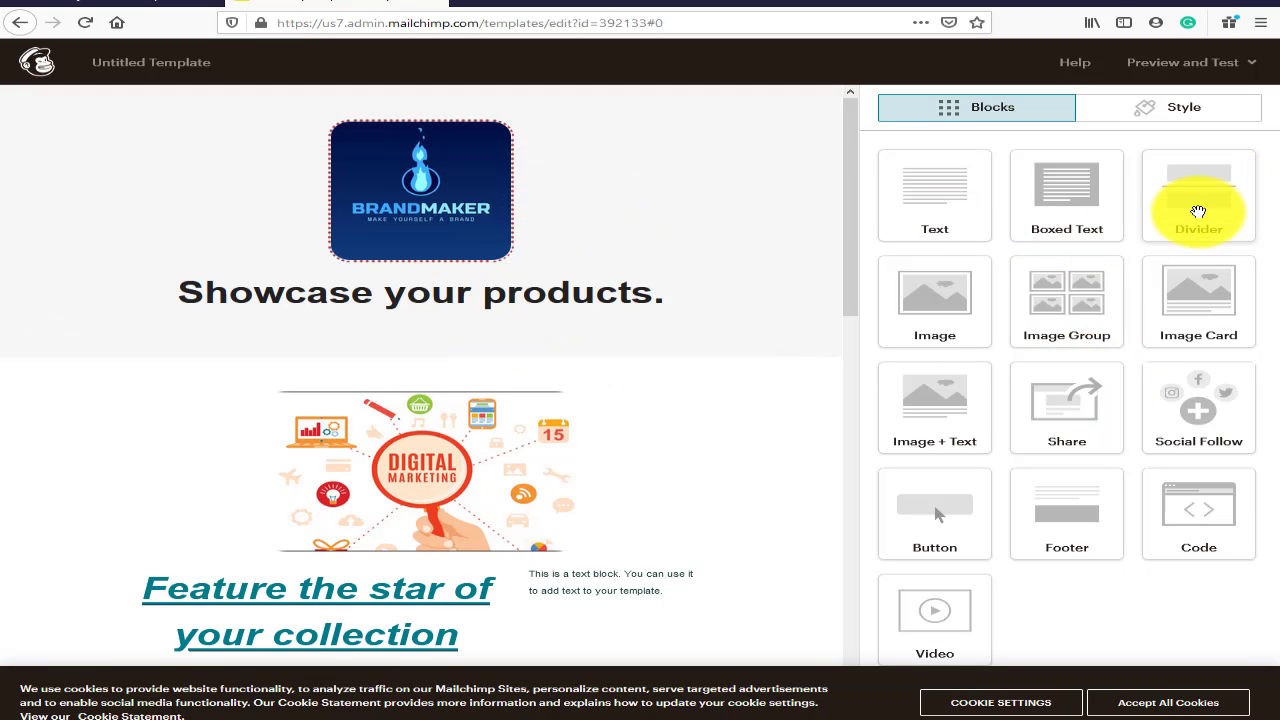
Step: Add a Divider block below the "Showcase your products." heading and give it a 4px Inset top border
{"action": "left_click_drag", "start_coordinate": [1202, 211], "coordinate": [349, 331]}
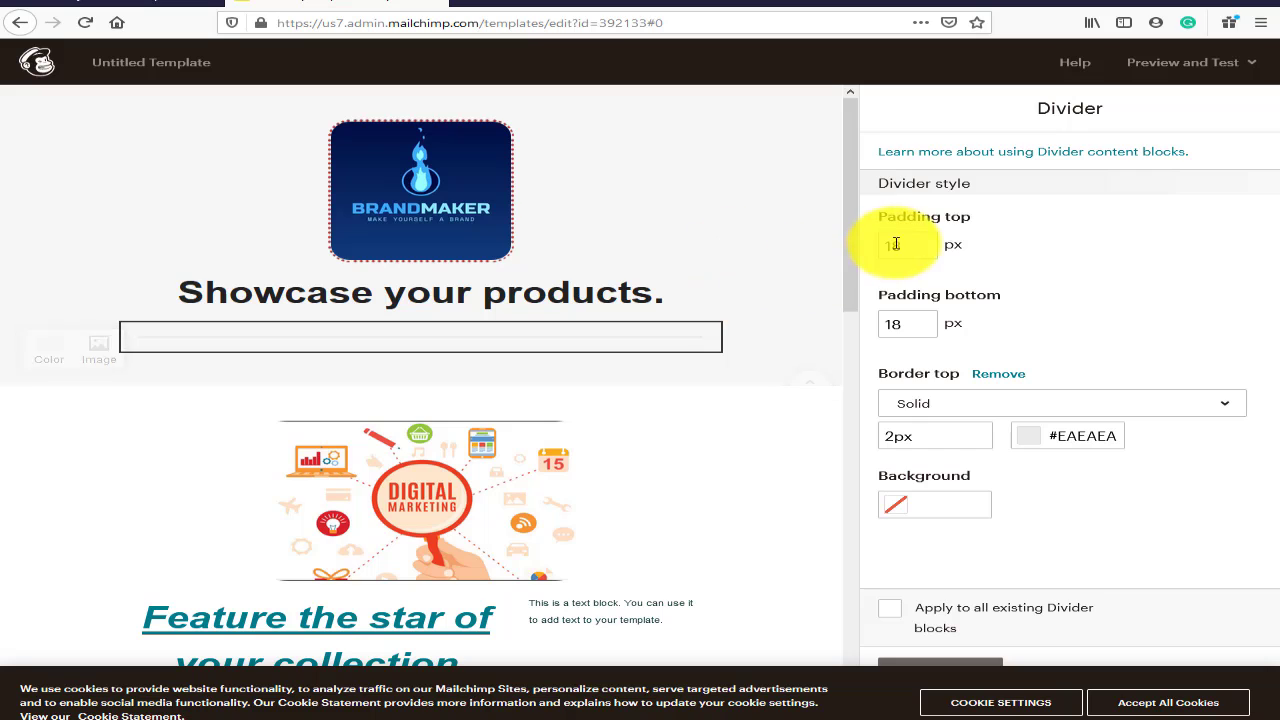
{"action": "left_click", "coordinate": [981, 409]}
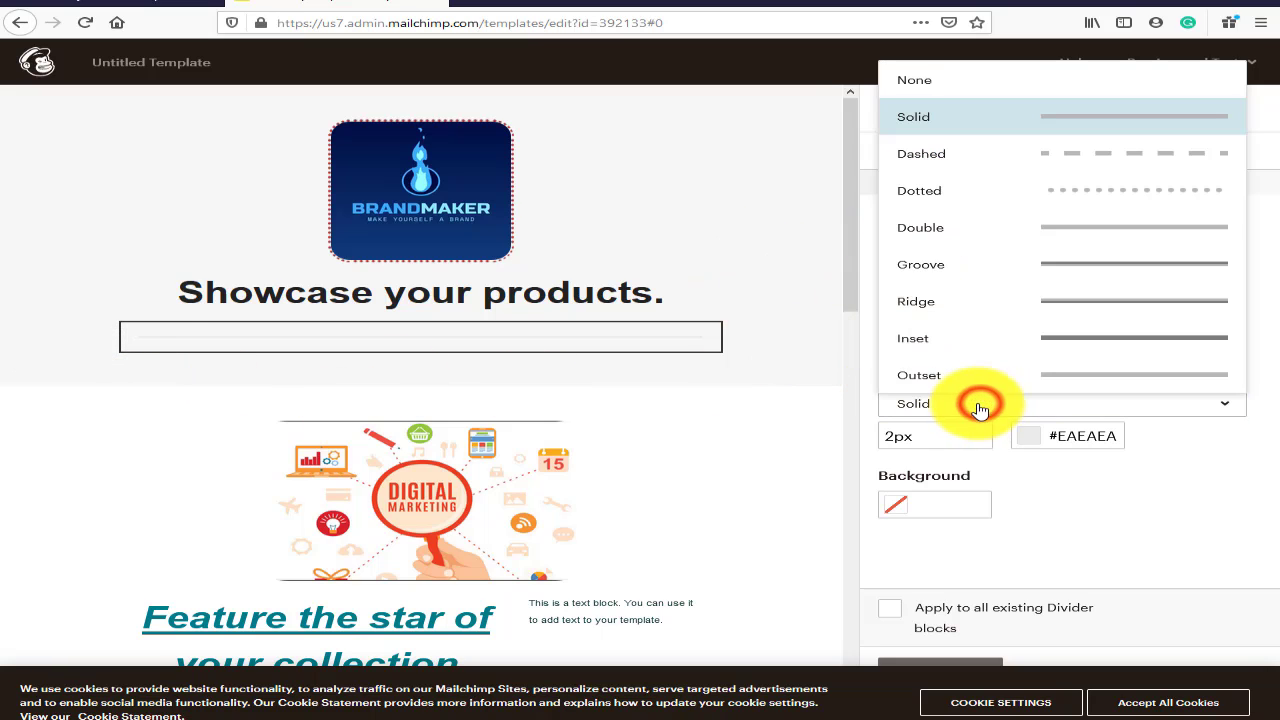
{"action": "left_click", "coordinate": [1113, 340]}
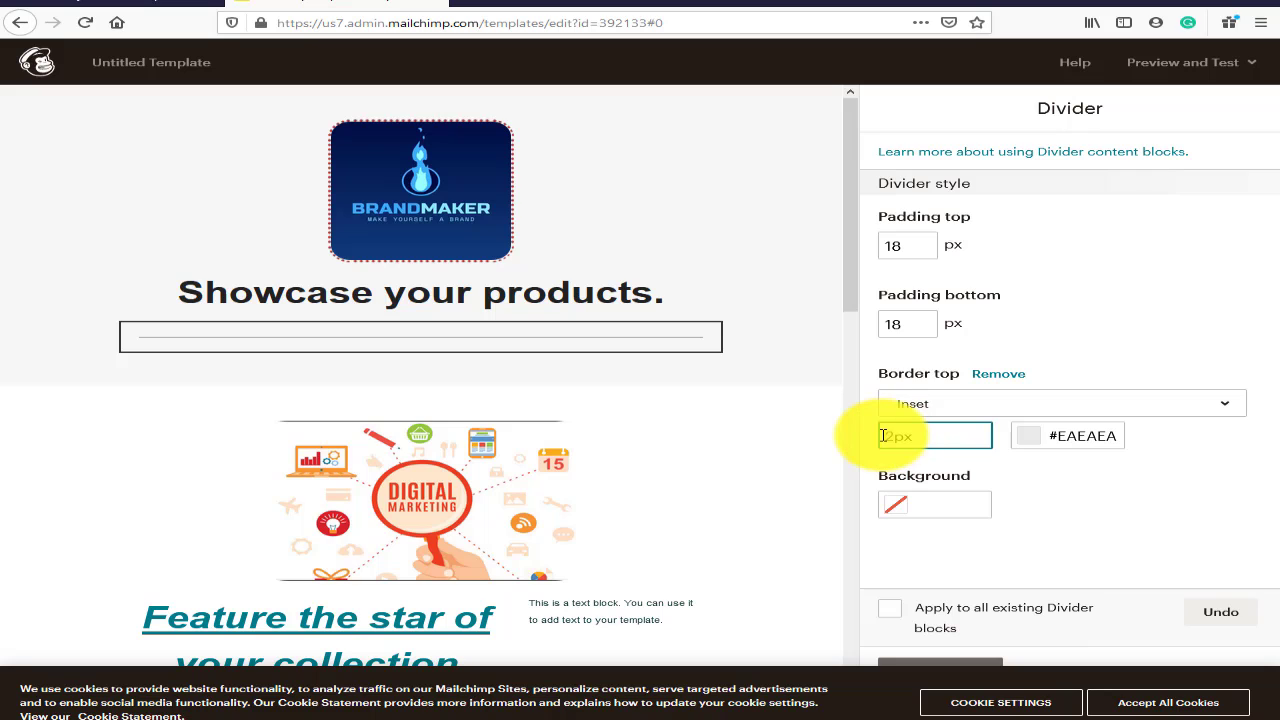
{"action": "type", "text": "4px"}
Step: Change the divider's top border color to red, #eb0e0e
{"action": "left_click", "coordinate": [1028, 436]}
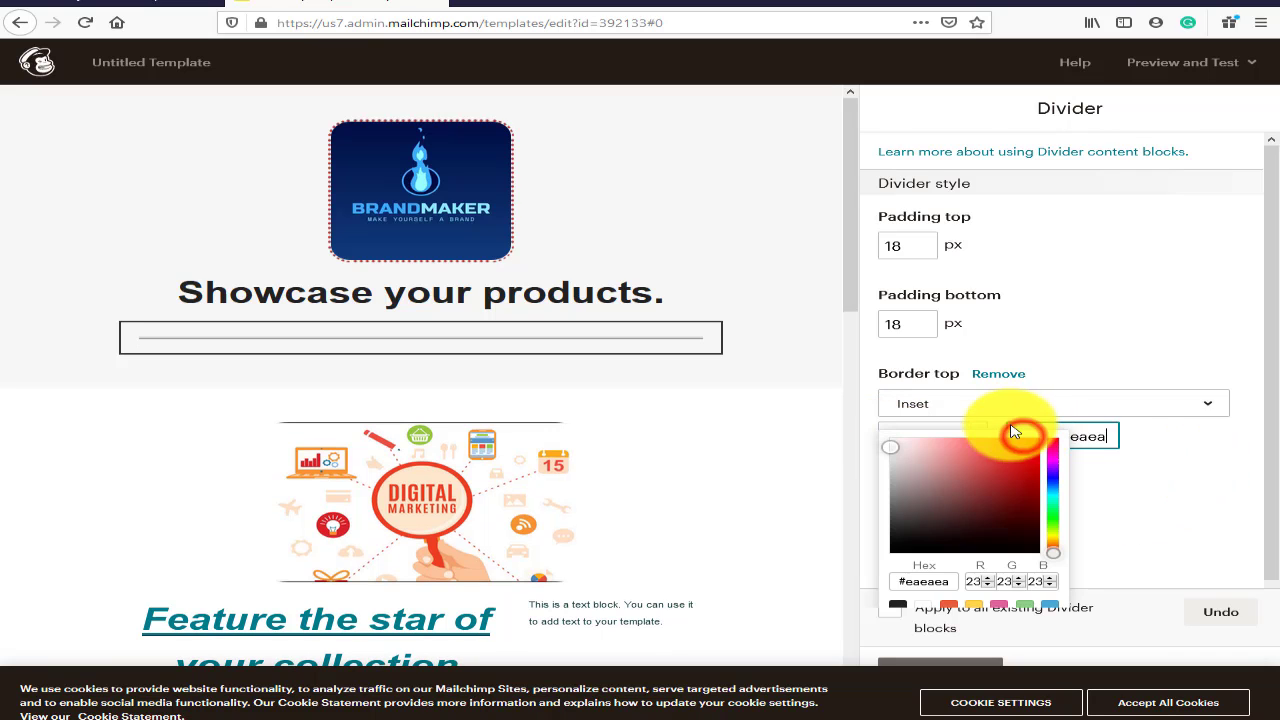
{"action": "left_click", "coordinate": [982, 487]}
{"action": "left_click", "coordinate": [1031, 432]}
{"action": "left_click", "coordinate": [1166, 474]}
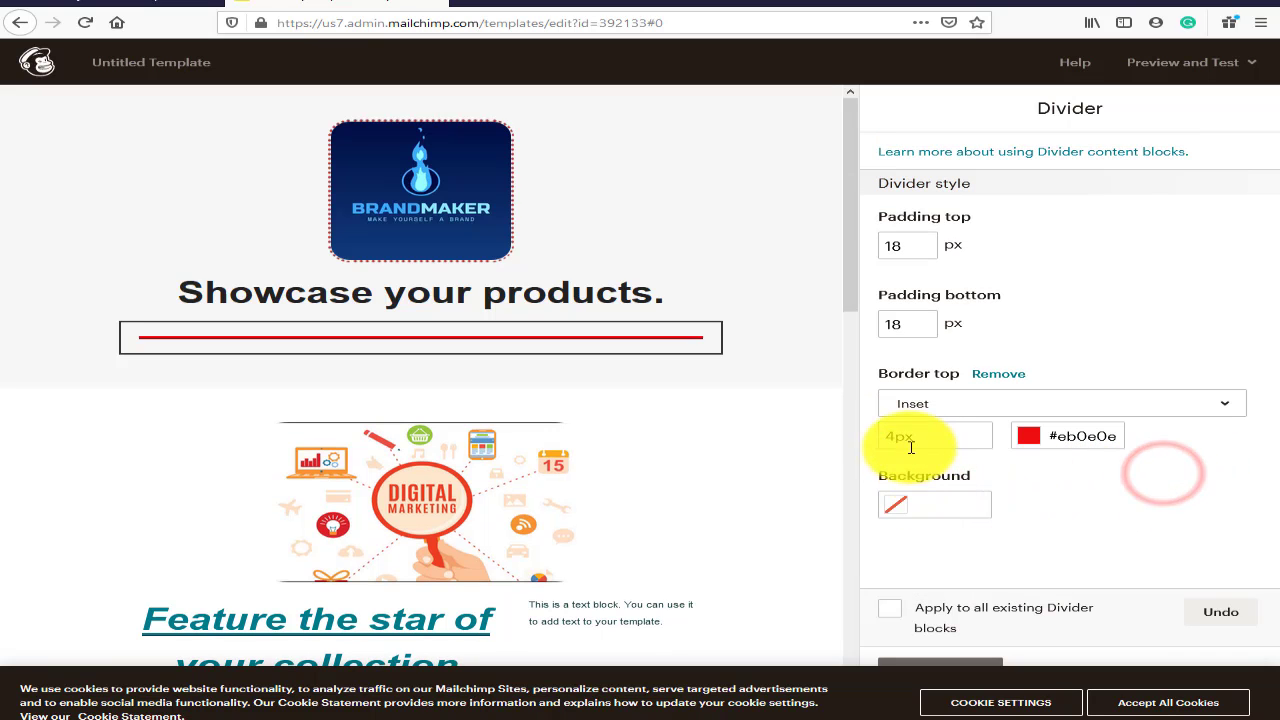
Step: Set the divider's background to teal green, #47af92
{"action": "left_click", "coordinate": [903, 503]}
{"action": "left_click", "coordinate": [979, 518]}
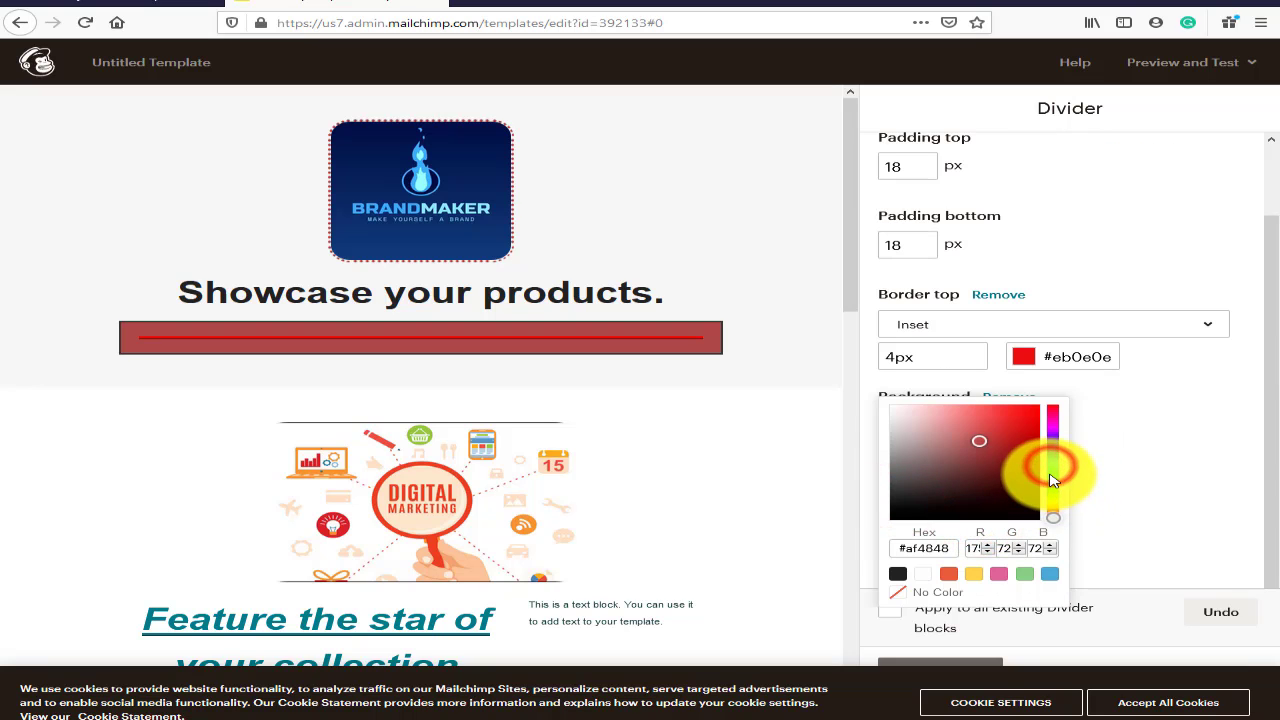
{"action": "left_click_drag", "start_coordinate": [1050, 480], "coordinate": [914, 457]}
{"action": "left_click", "coordinate": [1138, 394]}
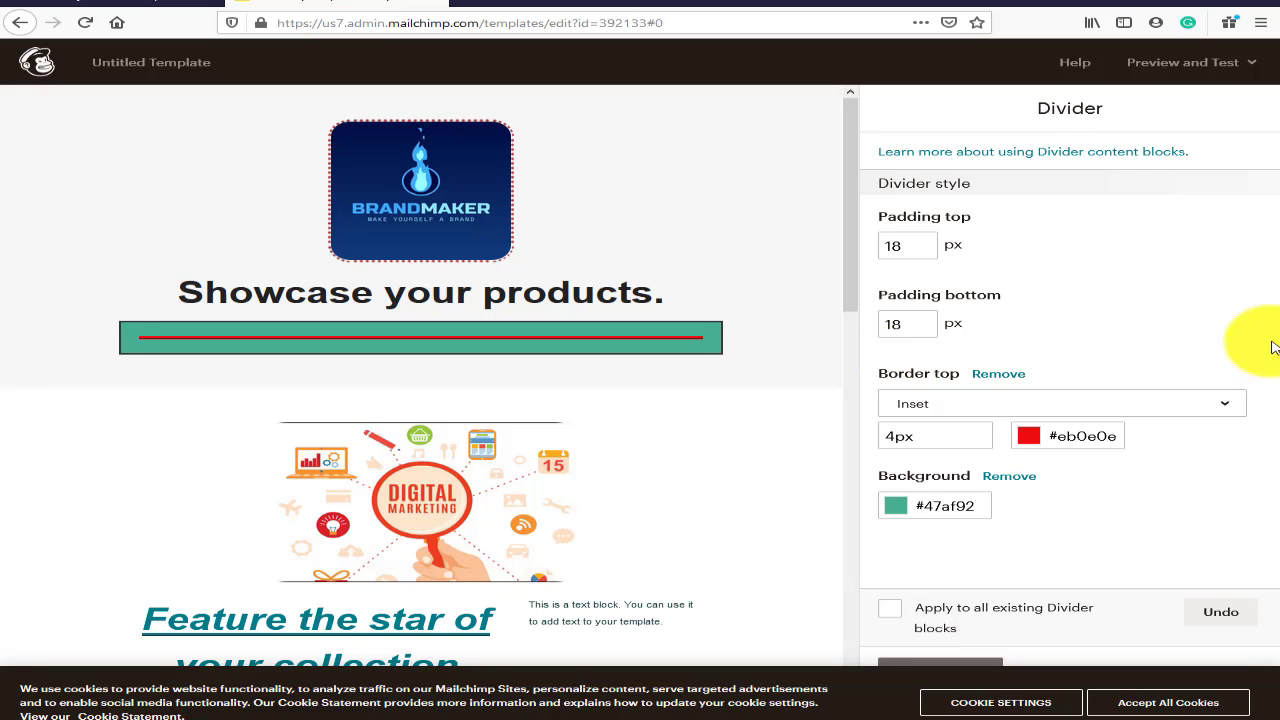
{"action": "scroll", "coordinate": [820, 546], "scroll_direction": "down", "scroll_amount": 5}
{"action": "scroll", "coordinate": [580, 310], "scroll_direction": "up", "scroll_amount": 5}
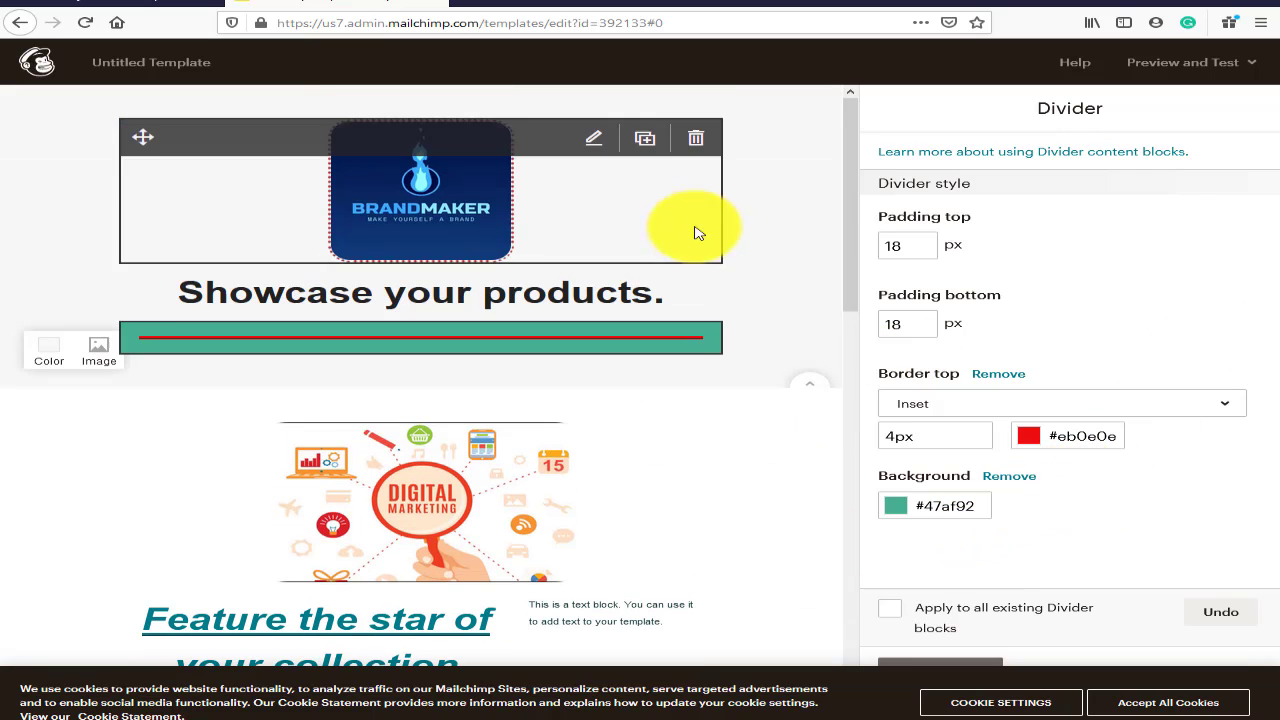
{"action": "left_click", "coordinate": [780, 252]}
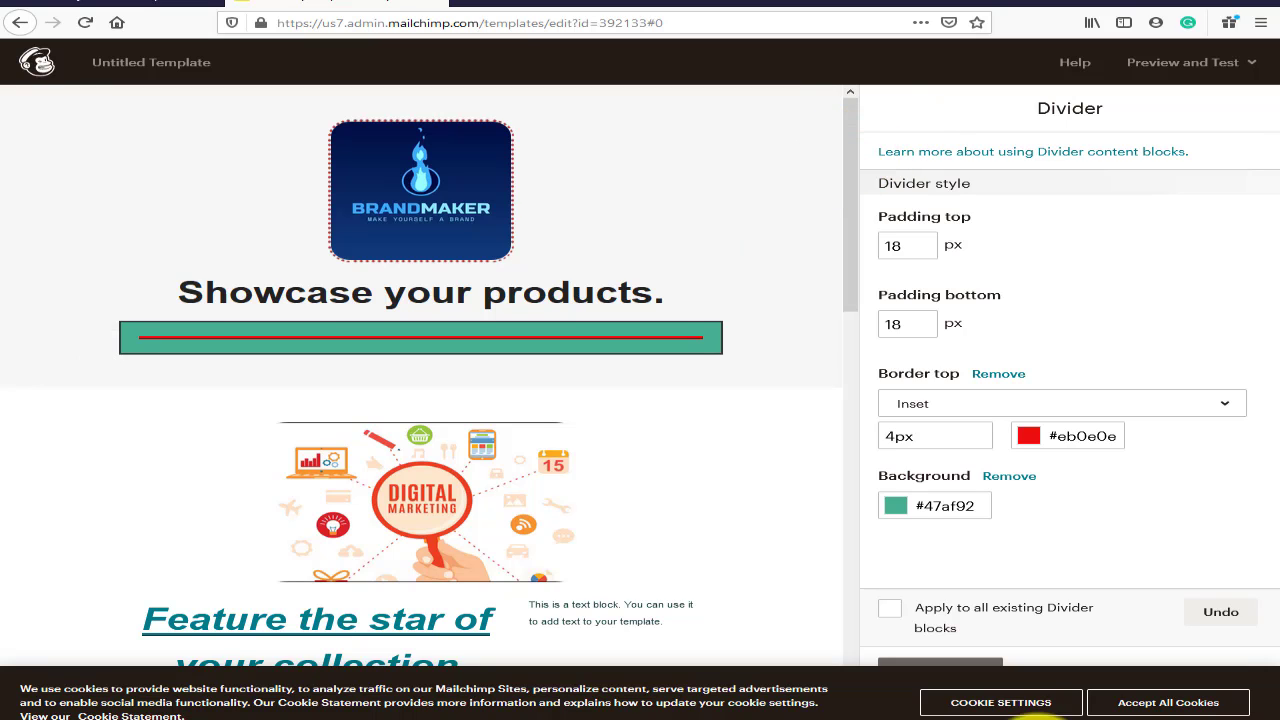
Step: Accept all cookies and save the divider block's settings
{"action": "left_click", "coordinate": [1128, 708]}
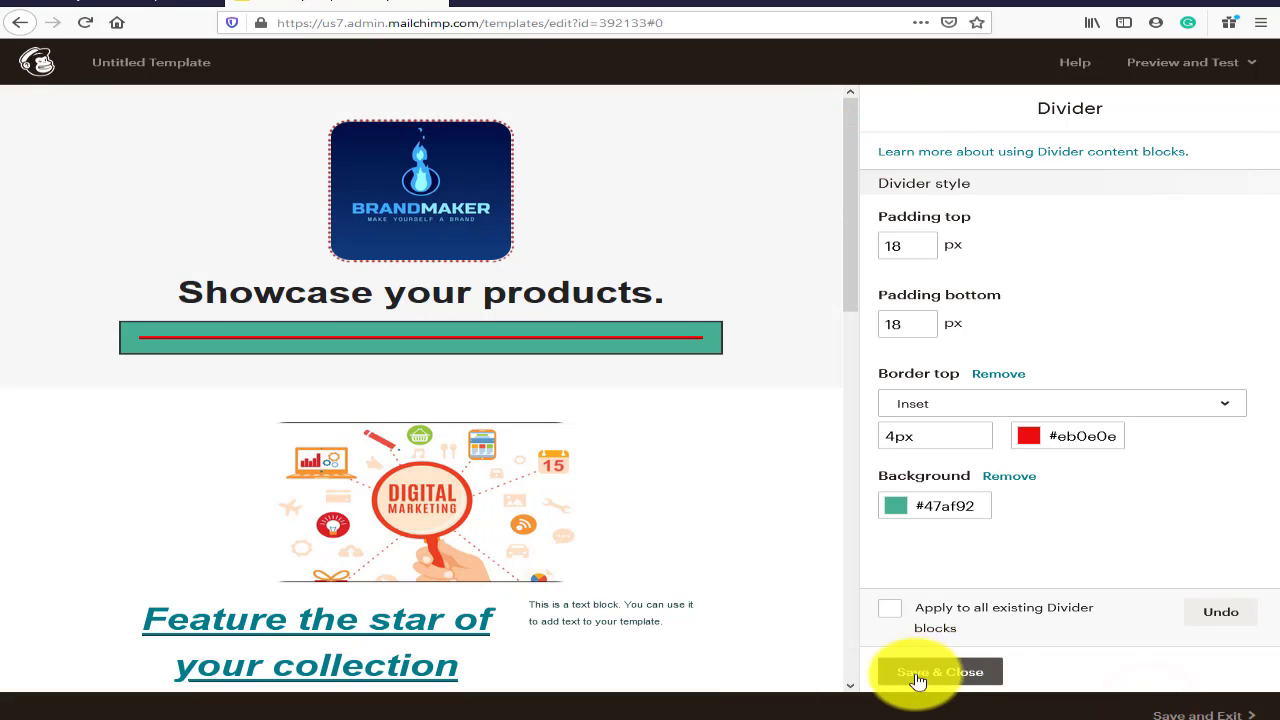
{"action": "left_click", "coordinate": [938, 672]}
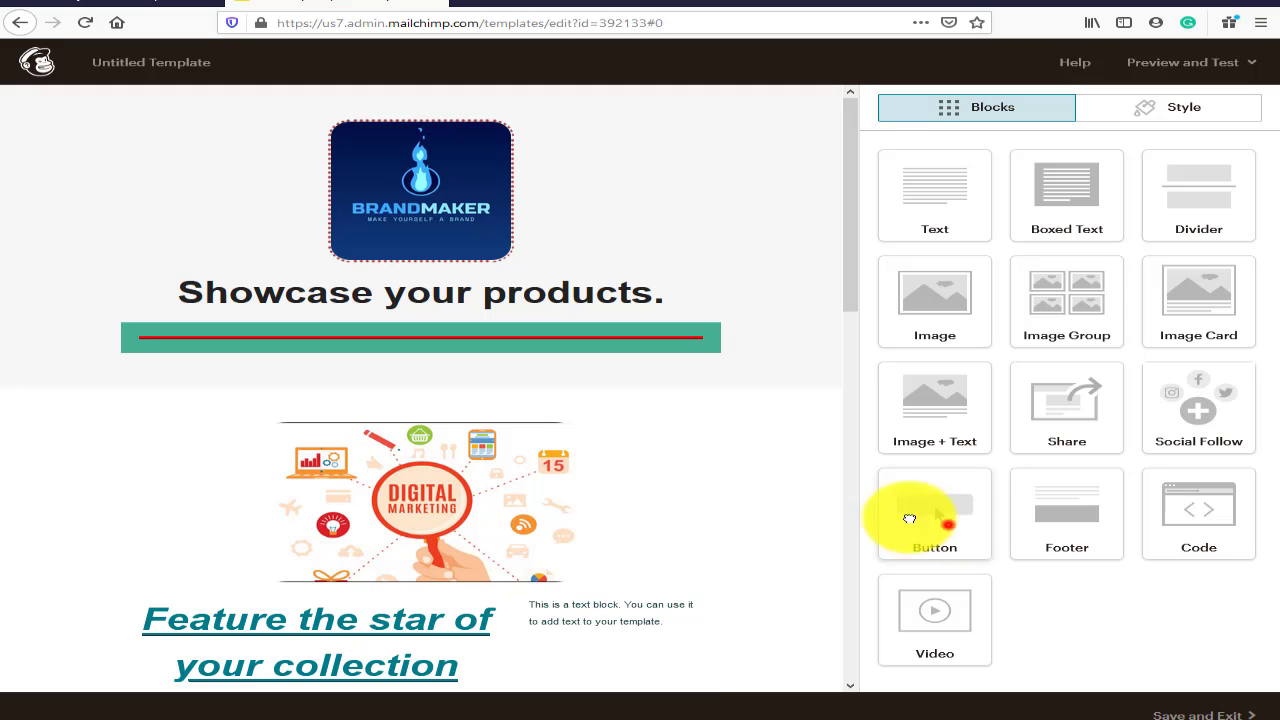
Step: Add a Button block between the "Showcase your products." heading and the green divider in the header
{"action": "left_click_drag", "start_coordinate": [910, 518], "coordinate": [352, 353]}
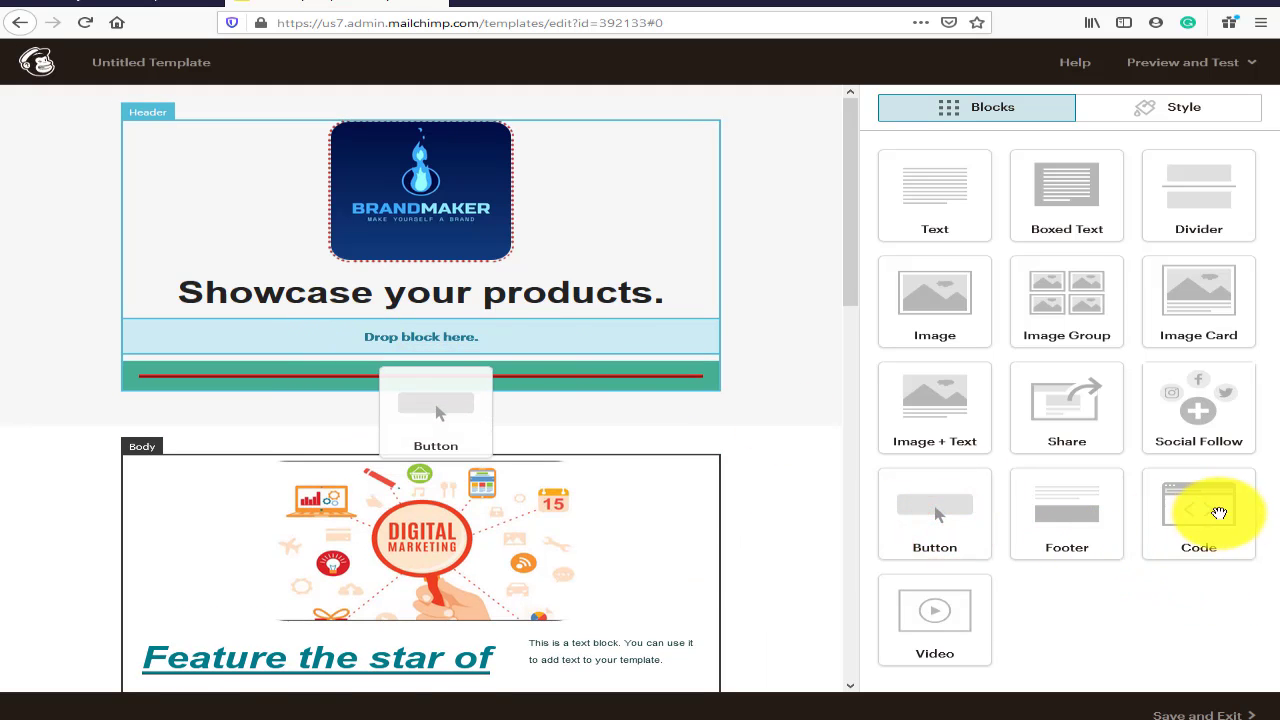
{"action": "left_click_drag", "start_coordinate": [1219, 513], "coordinate": [1143, 451]}
{"action": "left_click", "coordinate": [932, 668]}
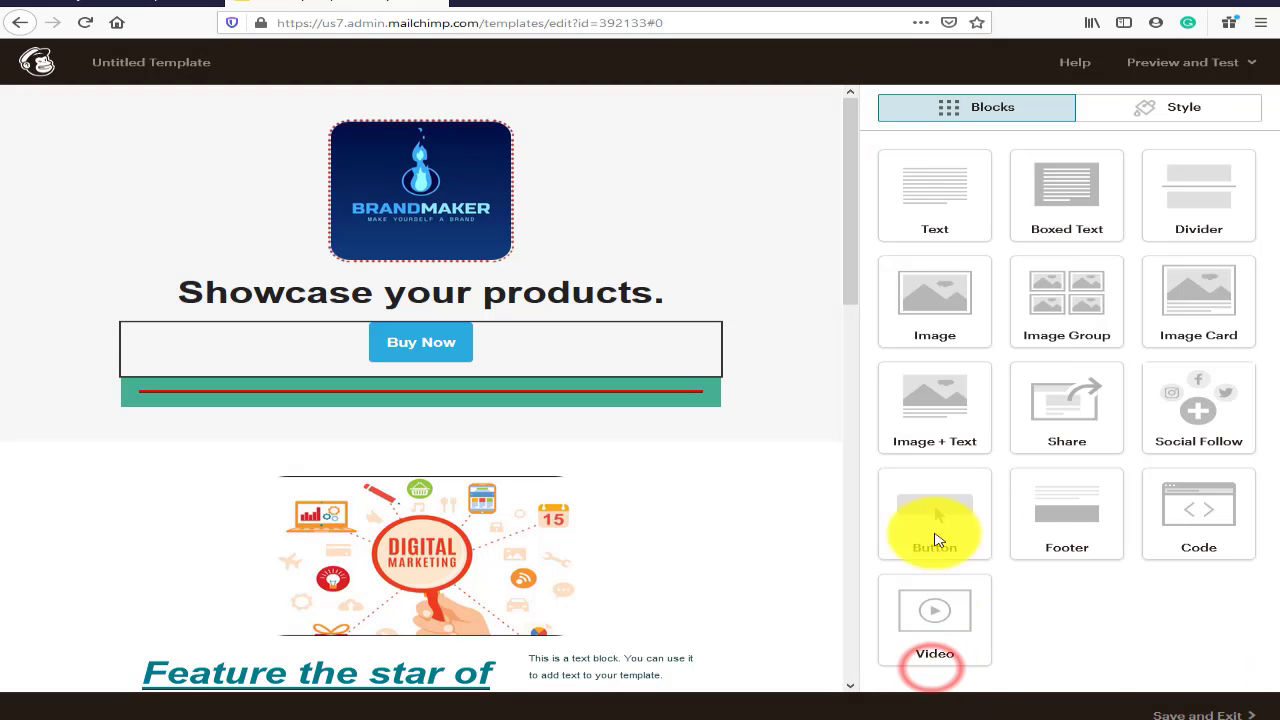
Step: Open the Buy Now button block, examine its content and style options, and save it as it is
{"action": "mouse_move", "coordinate": [443, 343]}
{"action": "left_click", "coordinate": [600, 343]}
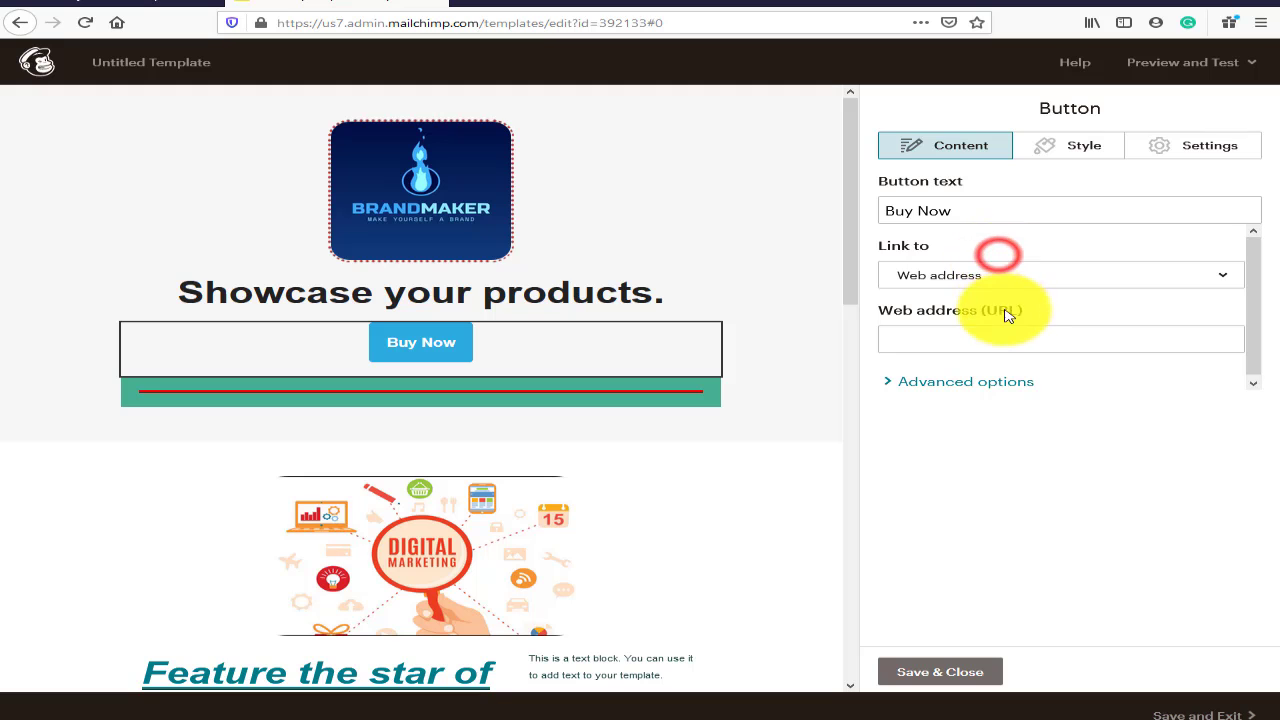
{"action": "left_click", "coordinate": [1068, 148]}
{"action": "left_click", "coordinate": [1186, 150]}
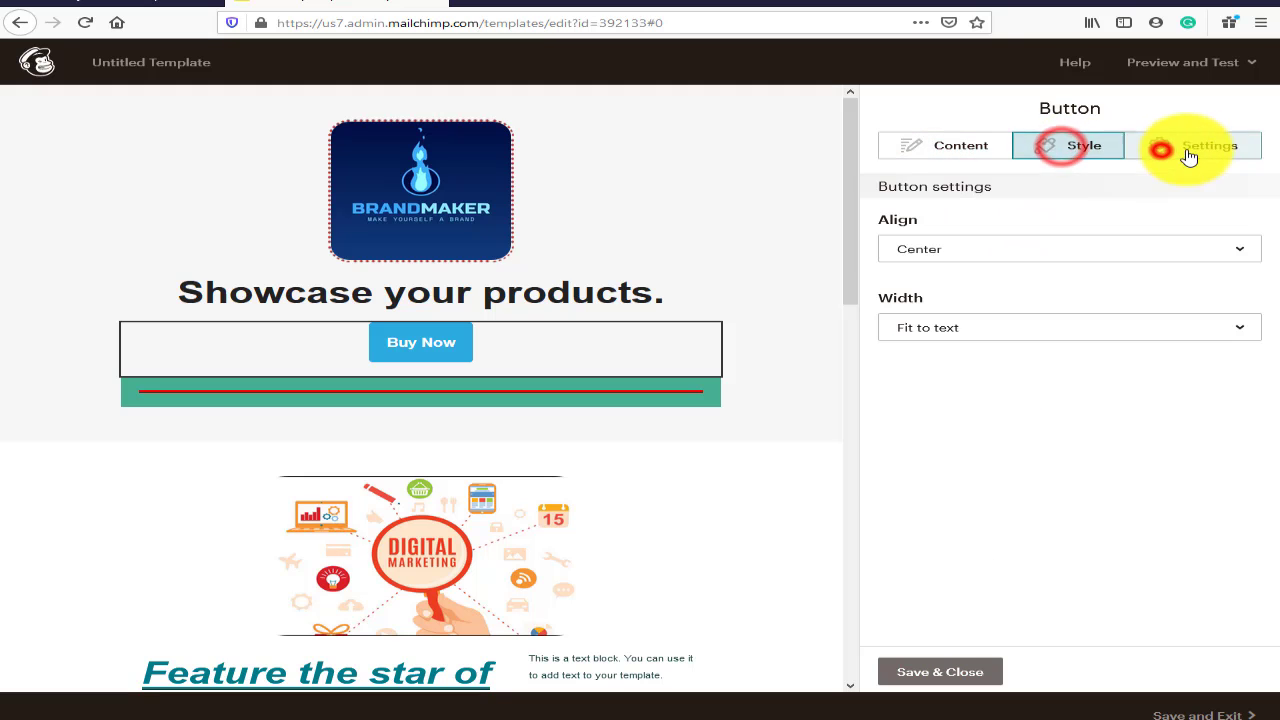
{"action": "left_click", "coordinate": [977, 158]}
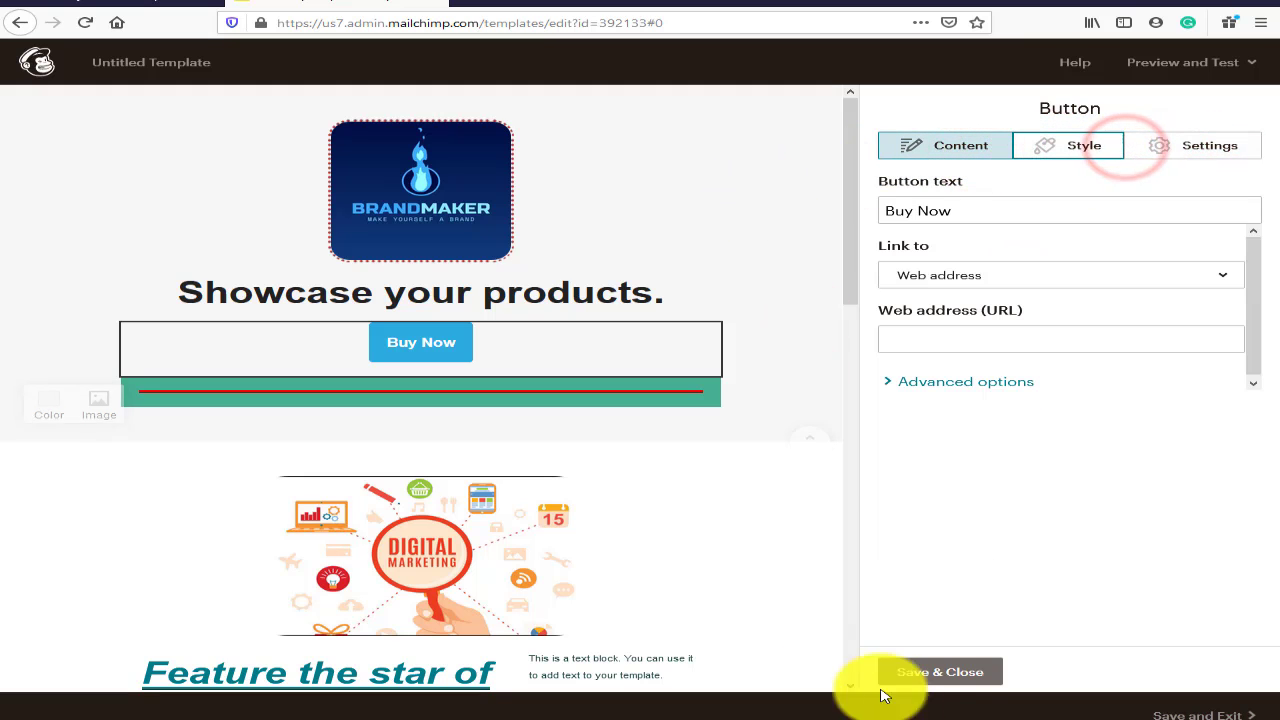
{"action": "left_click", "coordinate": [944, 675]}
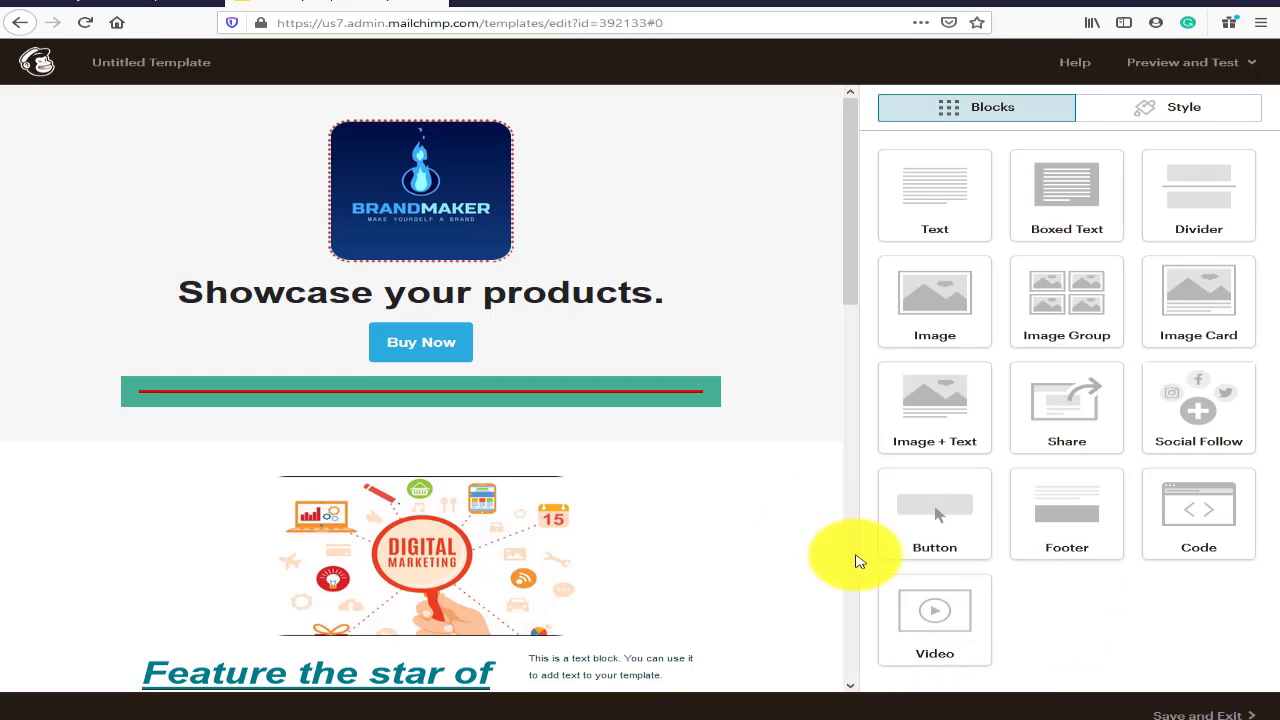
Step: Review the template from the header to the footer, including the related products and sale blocks
{"action": "scroll", "coordinate": [780, 540], "scroll_direction": "down", "scroll_amount": 3}
{"action": "scroll", "coordinate": [732, 536], "scroll_direction": "down", "scroll_amount": 5}
{"action": "scroll", "coordinate": [720, 526], "scroll_direction": "up", "scroll_amount": 7}
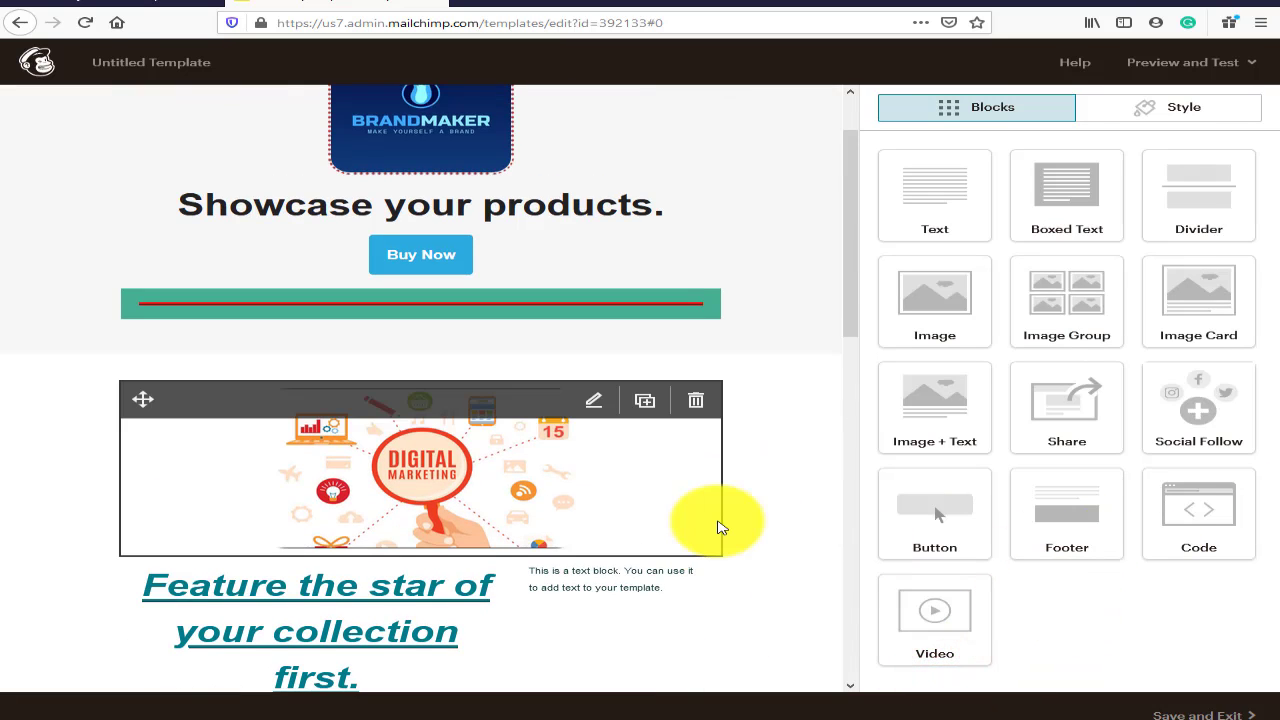
{"action": "scroll", "coordinate": [718, 510], "scroll_direction": "up", "scroll_amount": 1}
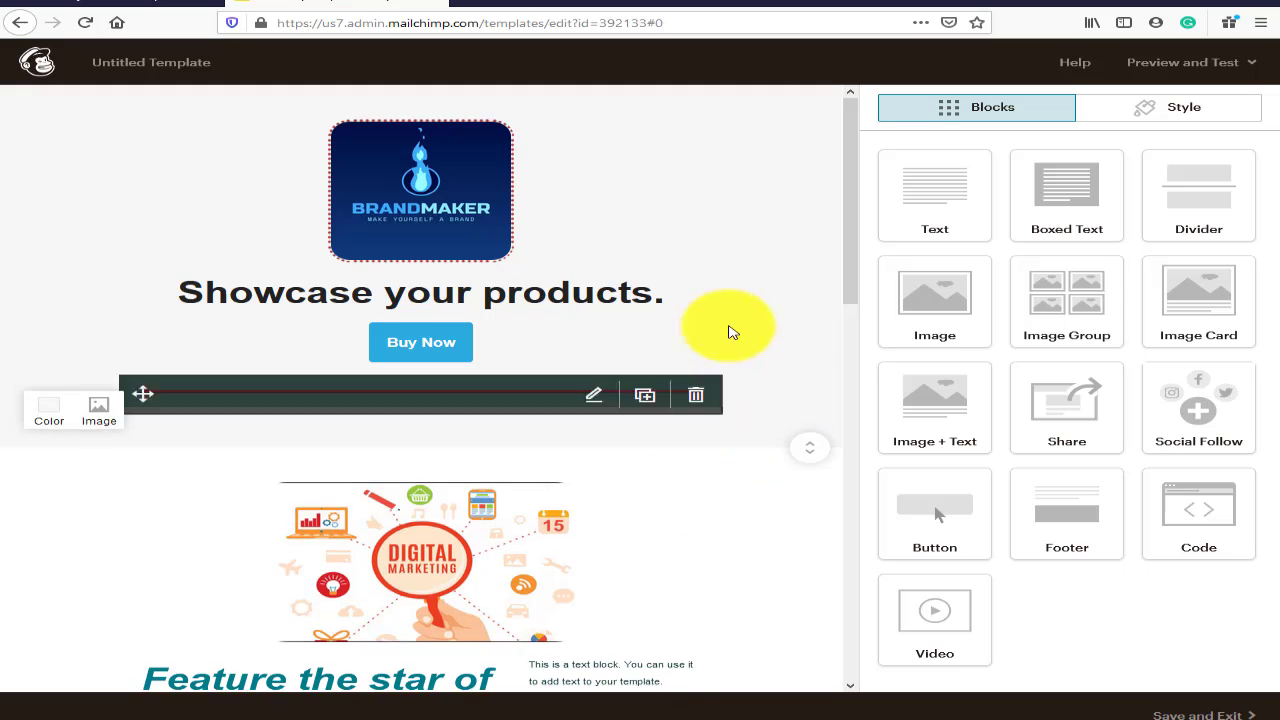
{"action": "scroll", "coordinate": [728, 360], "scroll_direction": "down", "scroll_amount": 8}
{"action": "scroll", "coordinate": [720, 320], "scroll_direction": "up", "scroll_amount": 4}
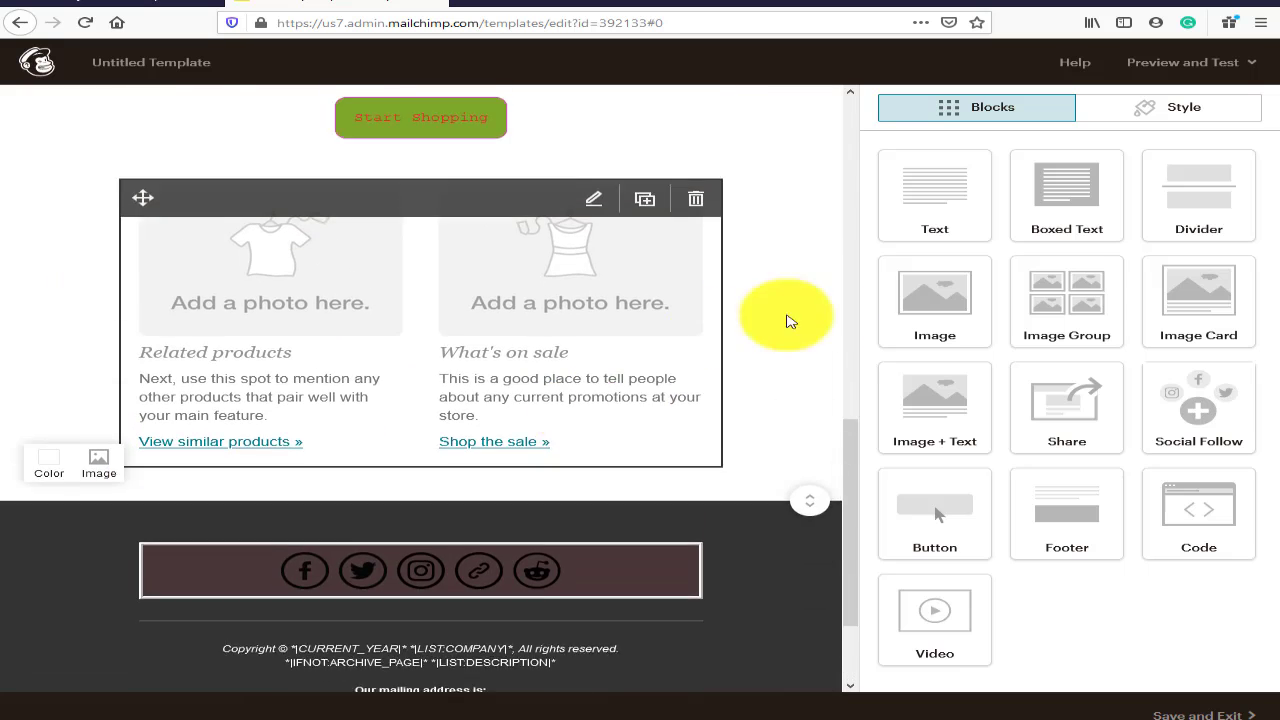
{"action": "scroll", "coordinate": [400, 420], "scroll_direction": "down", "scroll_amount": 1}
{"action": "scroll", "coordinate": [120, 349], "scroll_direction": "up", "scroll_amount": 3}
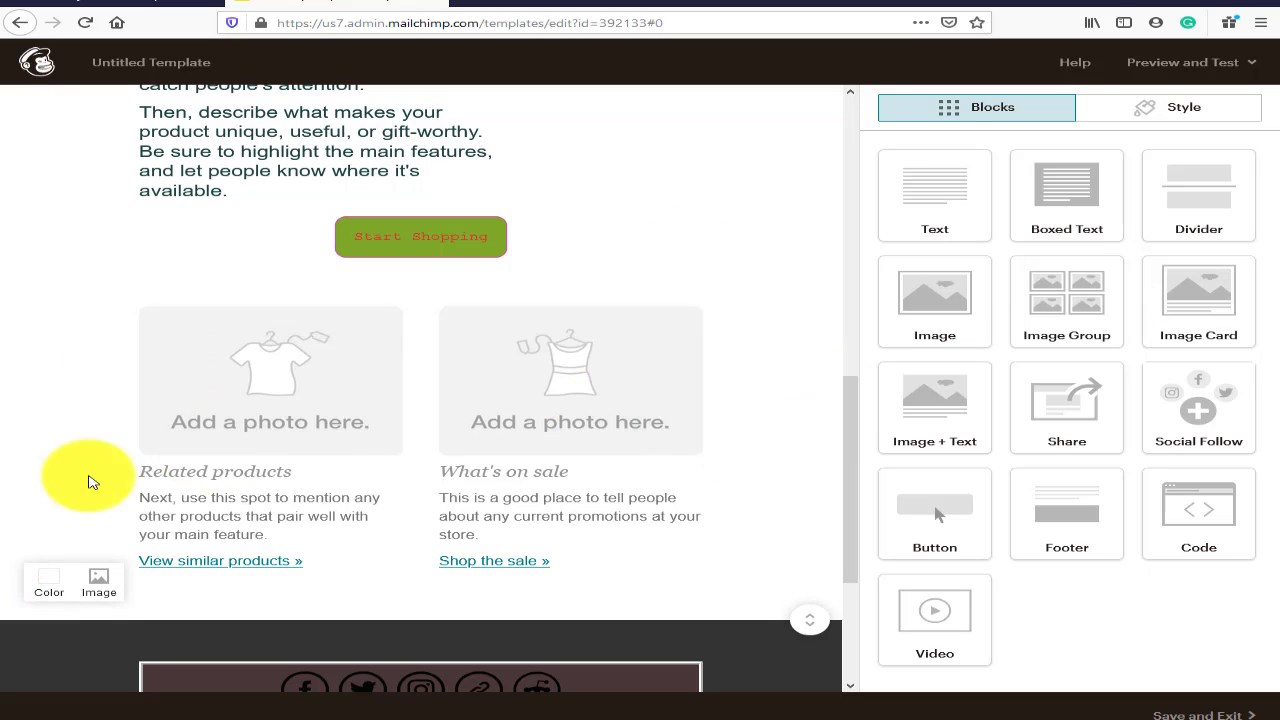
Step: Change the body section's background color to a muted teal
{"action": "left_click", "coordinate": [52, 584]}
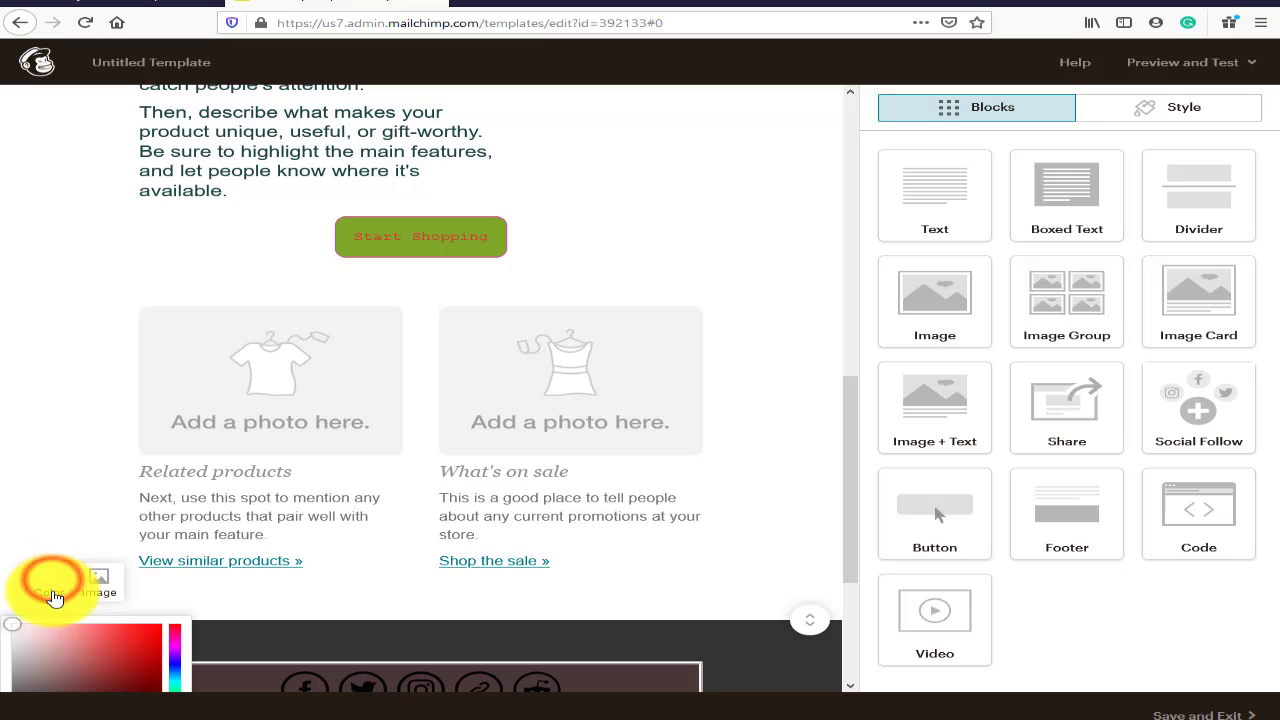
{"action": "left_click", "coordinate": [102, 654]}
{"action": "scroll", "coordinate": [250, 570], "scroll_direction": "down", "scroll_amount": 3}
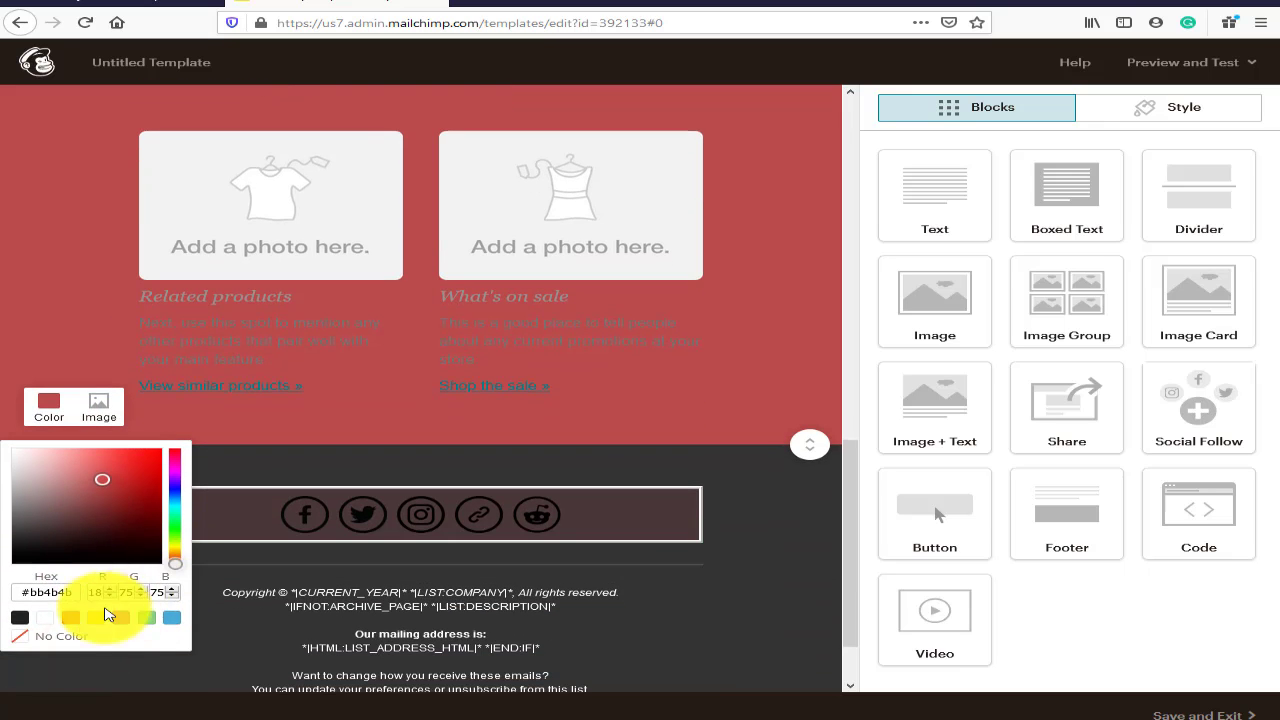
{"action": "left_click_drag", "start_coordinate": [180, 496], "coordinate": [175, 517]}
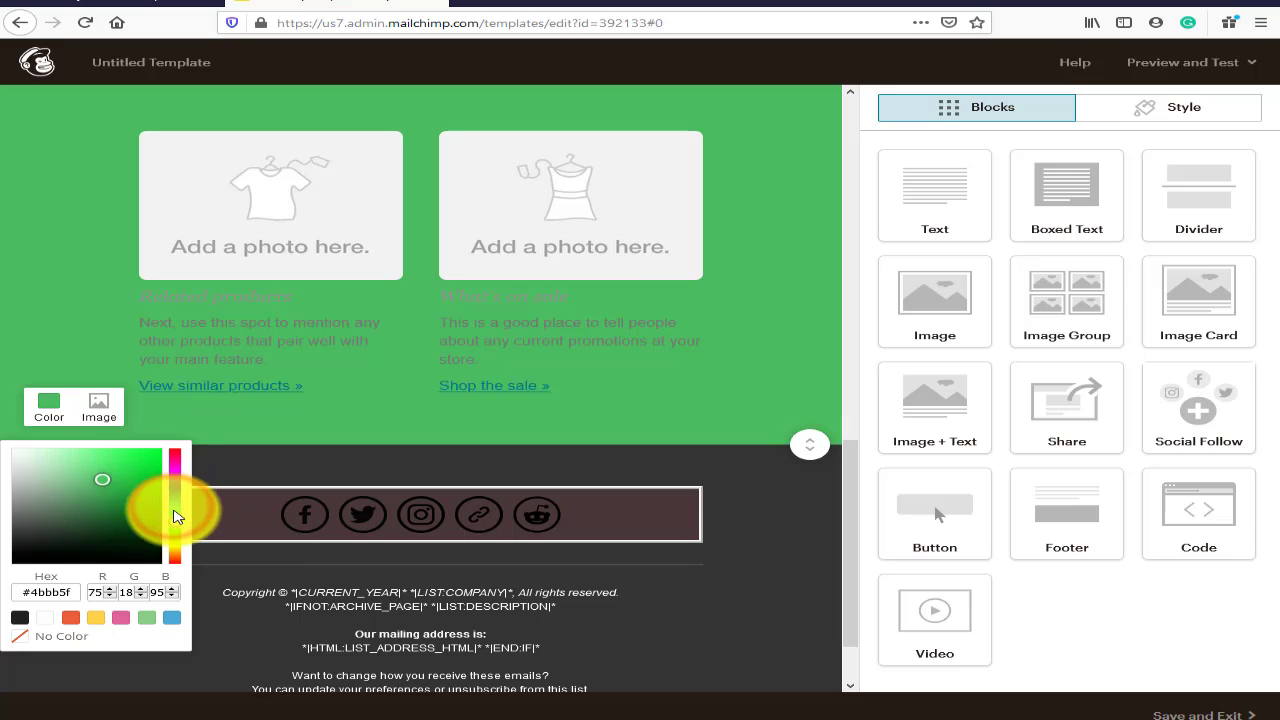
{"action": "left_click", "coordinate": [108, 476]}
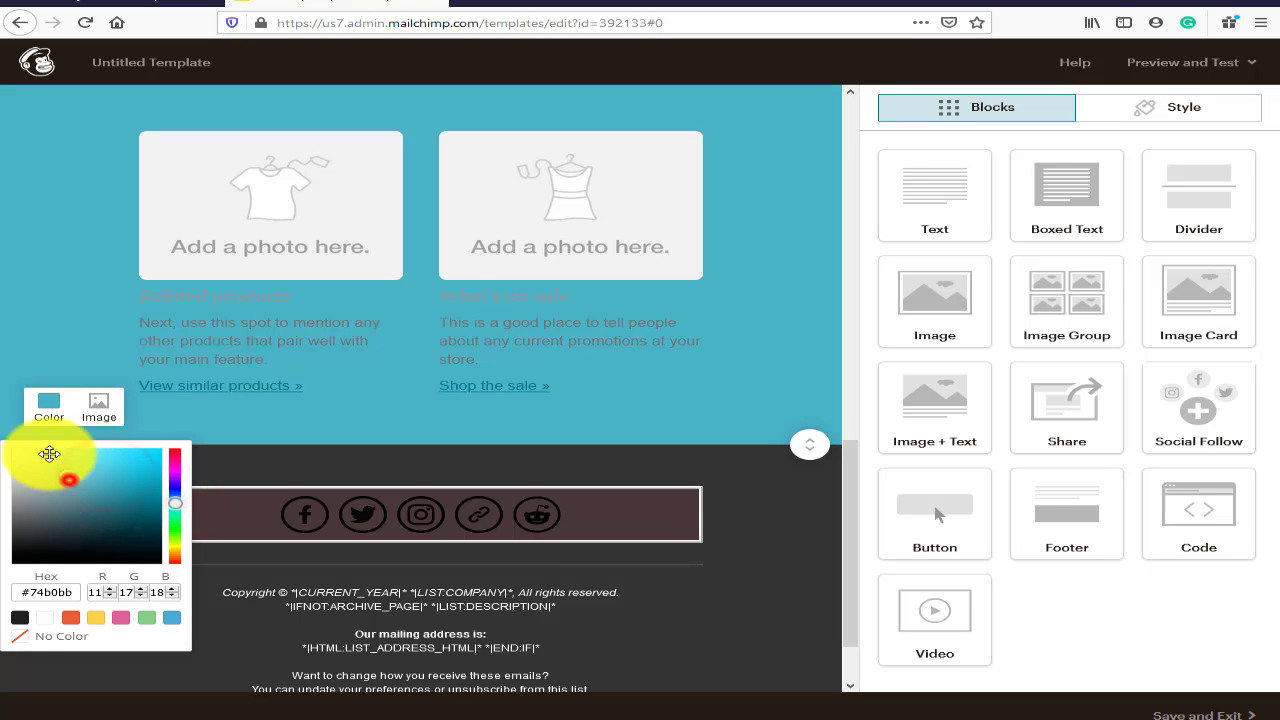
{"action": "left_click_drag", "start_coordinate": [54, 466], "coordinate": [45, 499]}
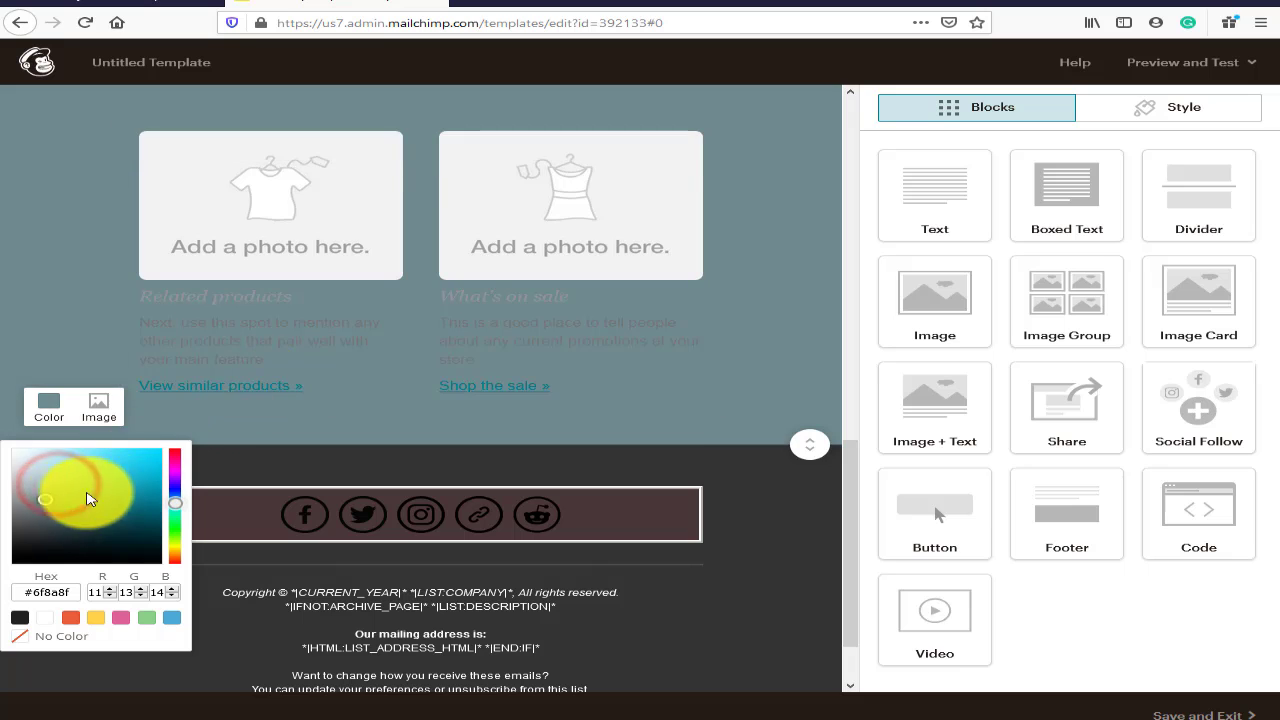
Step: Insert the BRANDMAKER logo from the Content Studio as the body section's background image
{"action": "left_click", "coordinate": [100, 399]}
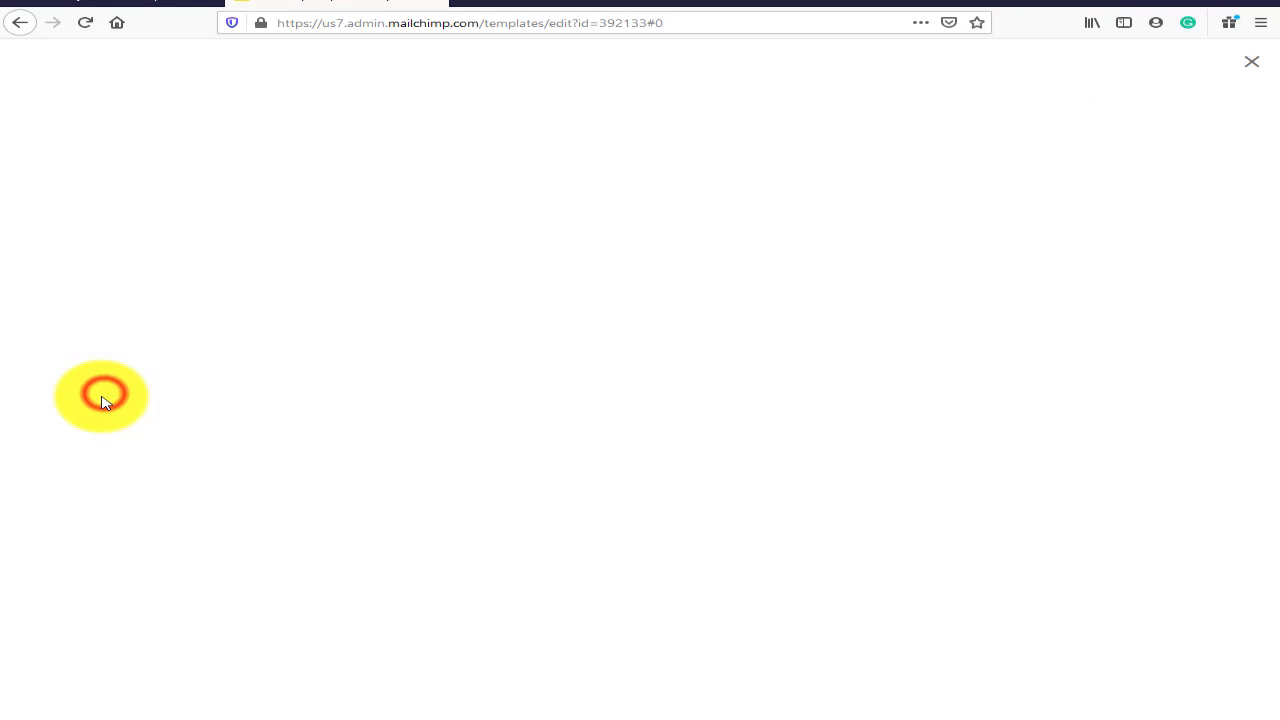
{"action": "left_click", "coordinate": [551, 314]}
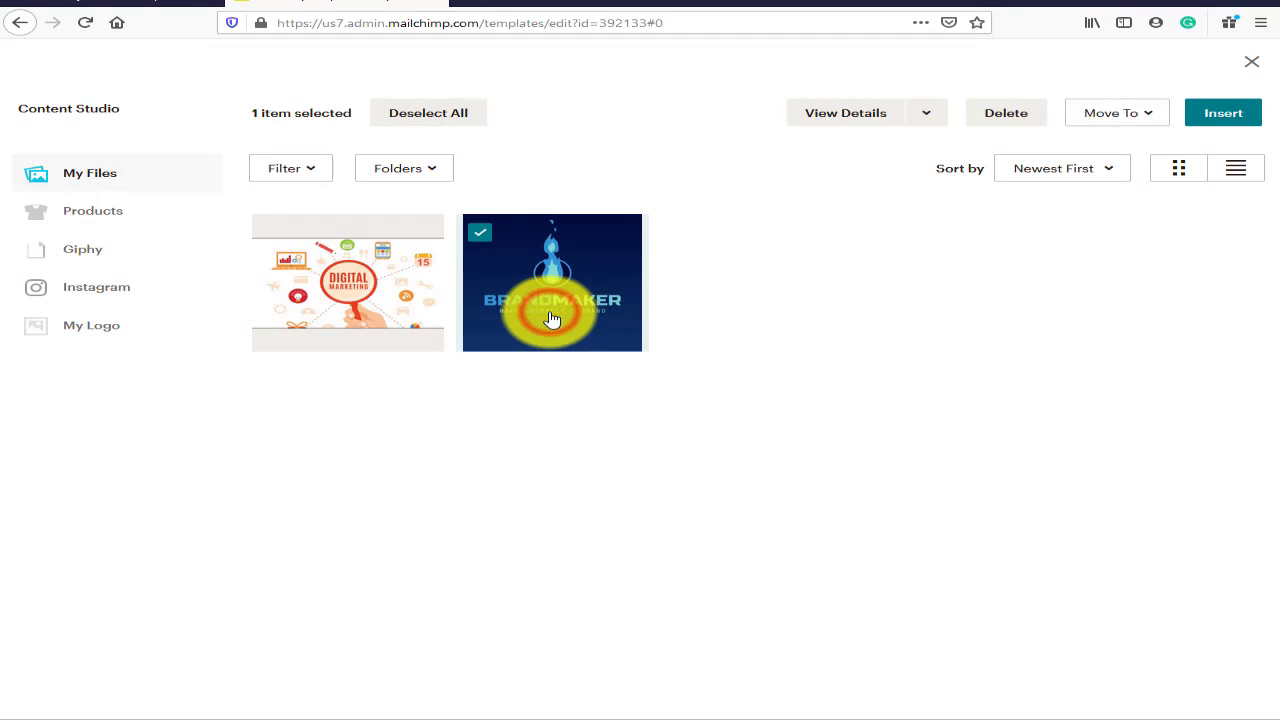
{"action": "left_click", "coordinate": [1218, 116]}
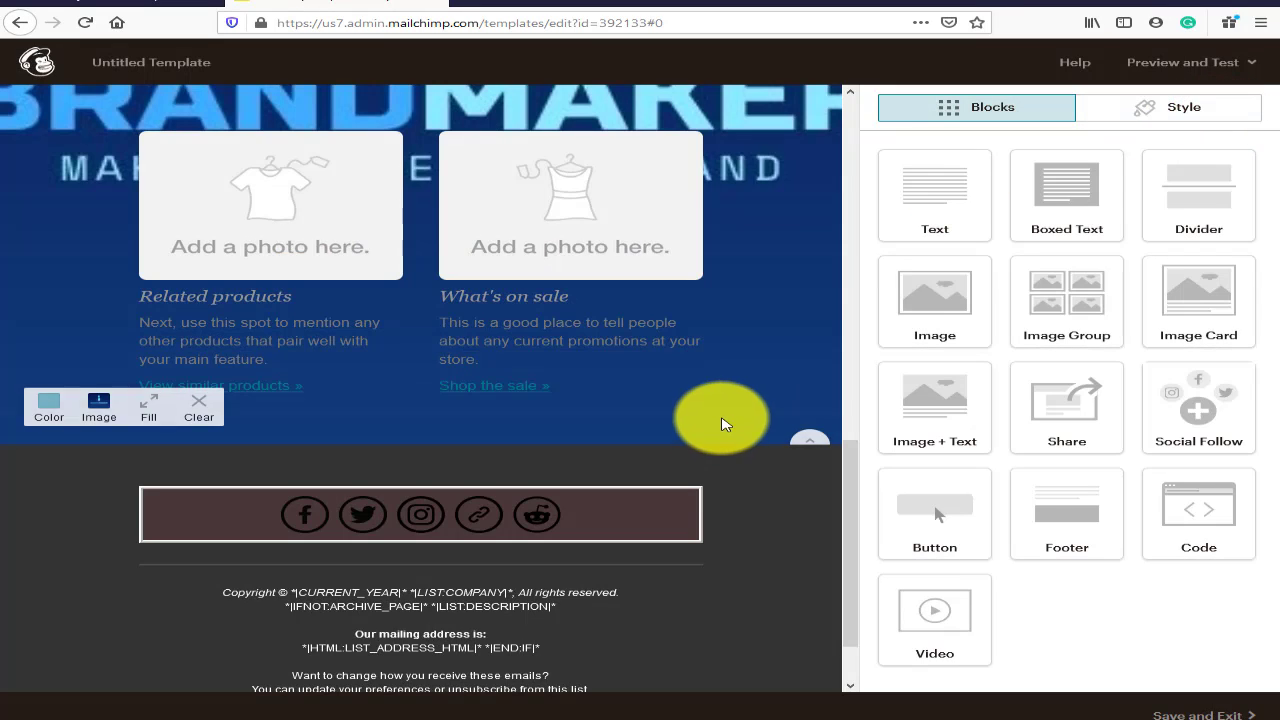
Step: Set the header section's background color to dusty pink, #b69f9f
{"action": "scroll", "coordinate": [740, 480], "scroll_direction": "down", "scroll_amount": 9}
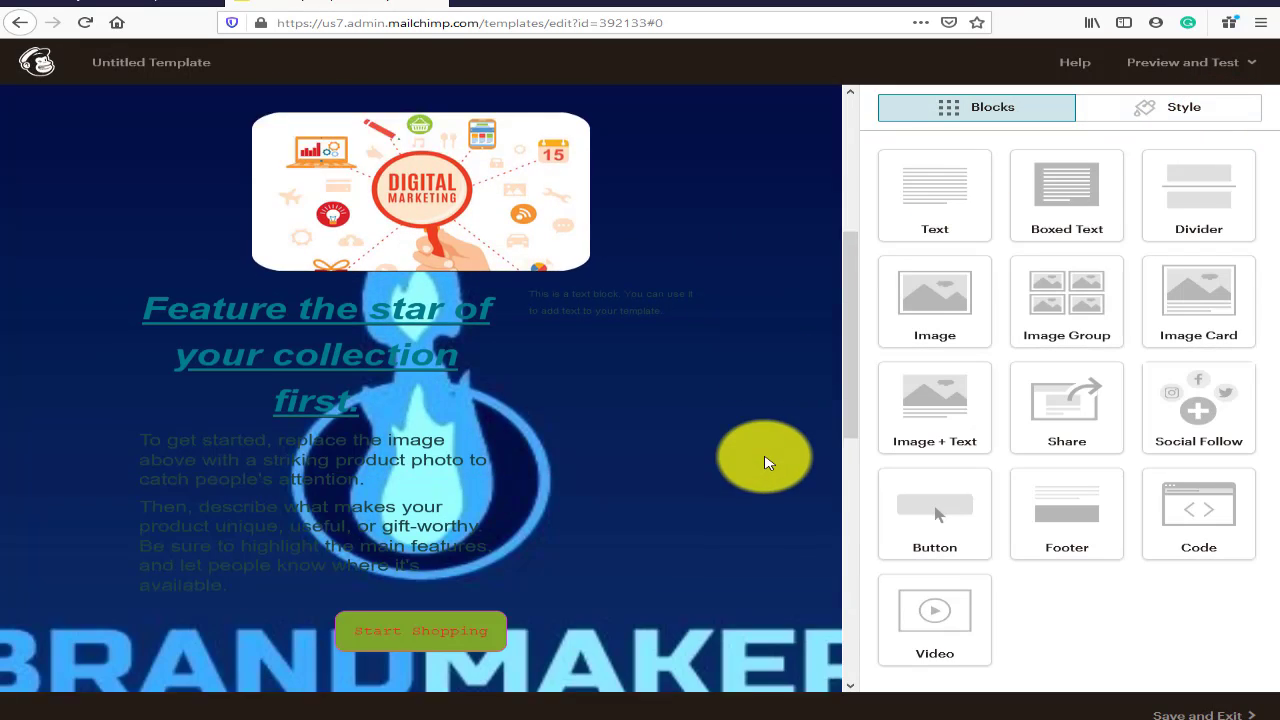
{"action": "scroll", "coordinate": [743, 471], "scroll_direction": "up", "scroll_amount": 5}
{"action": "scroll", "coordinate": [743, 471], "scroll_direction": "up", "scroll_amount": 5}
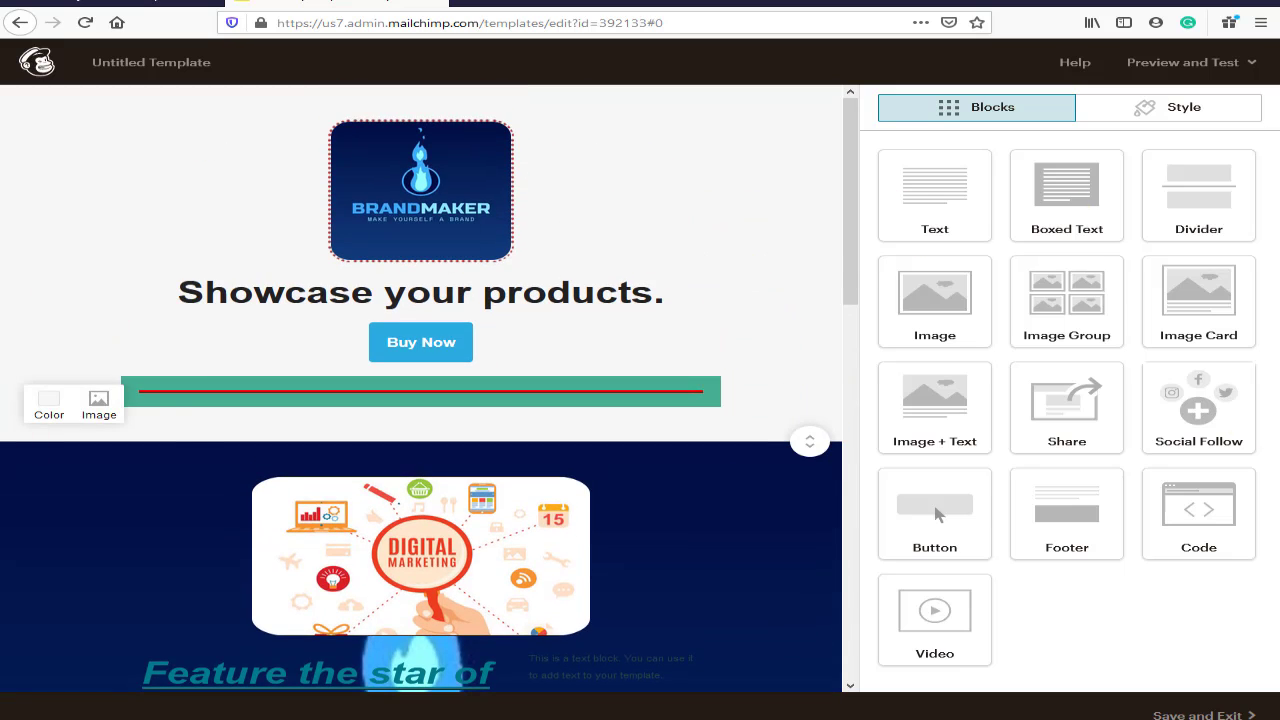
{"action": "left_click", "coordinate": [46, 406]}
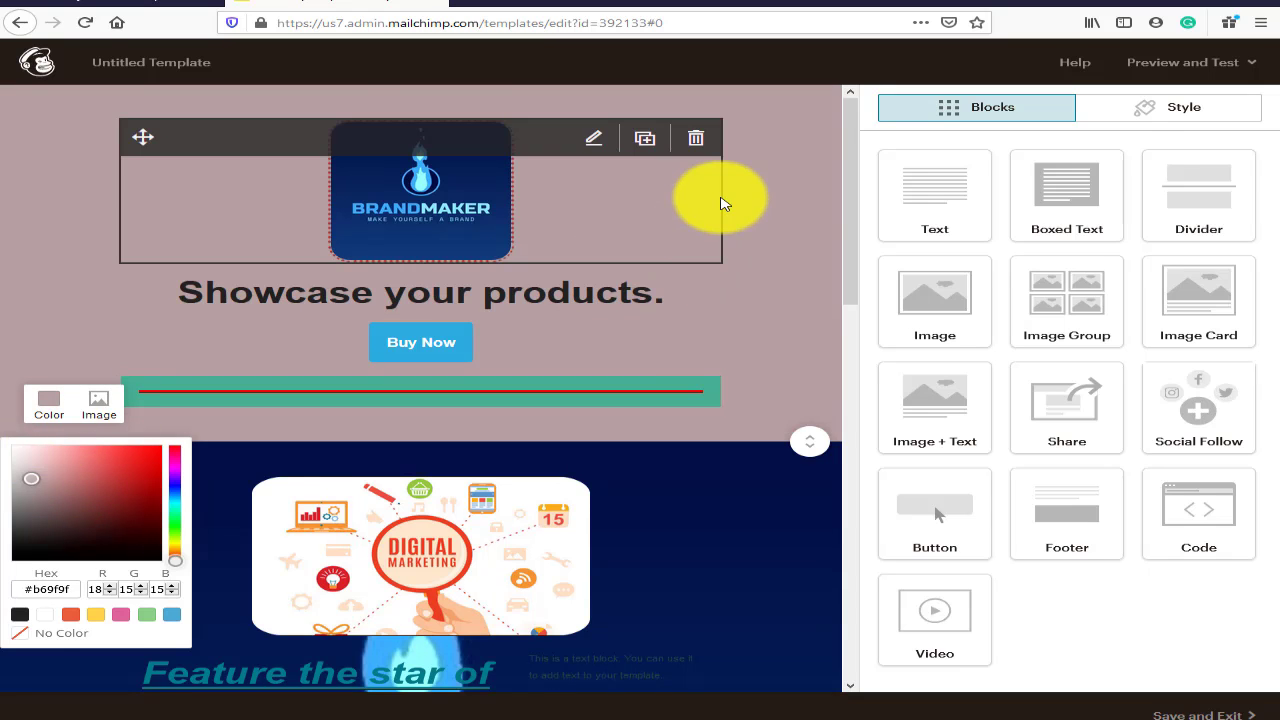
{"action": "left_click", "coordinate": [733, 264]}
Step: Set the footer section's background color to light pink, #ffbdbd
{"action": "scroll", "coordinate": [808, 385], "scroll_direction": "down", "scroll_amount": 15}
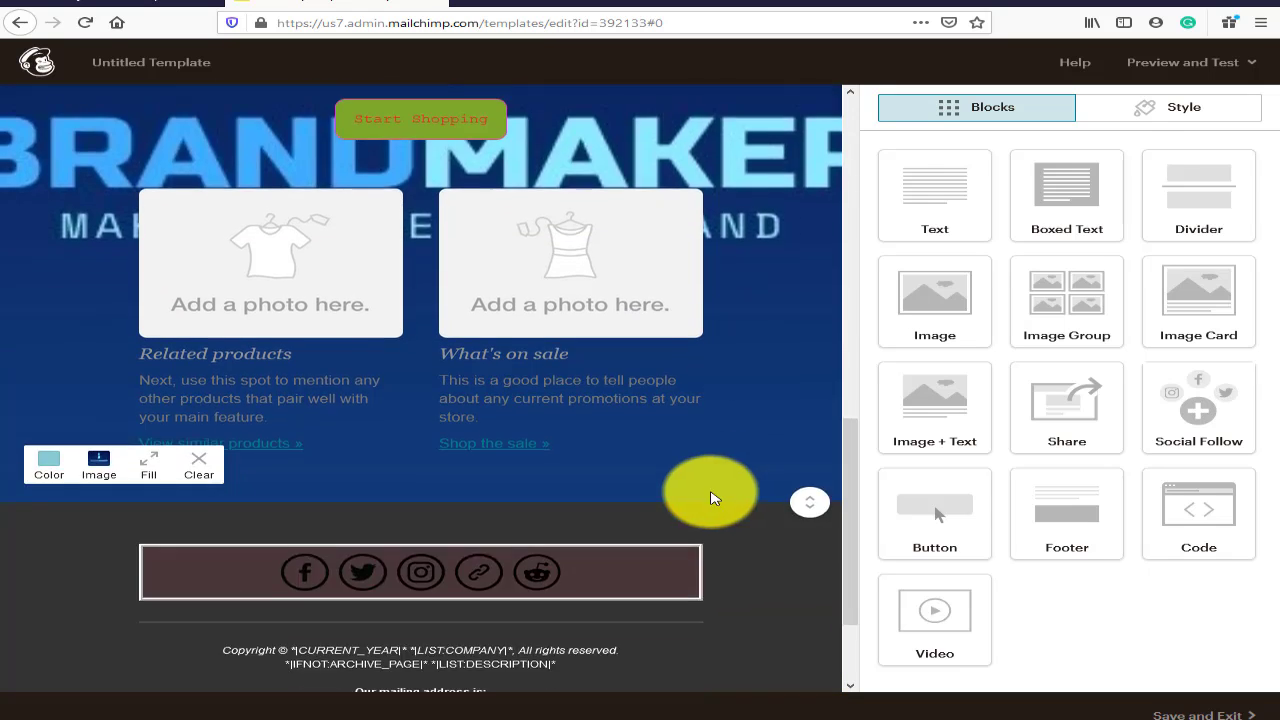
{"action": "left_click", "coordinate": [66, 420]}
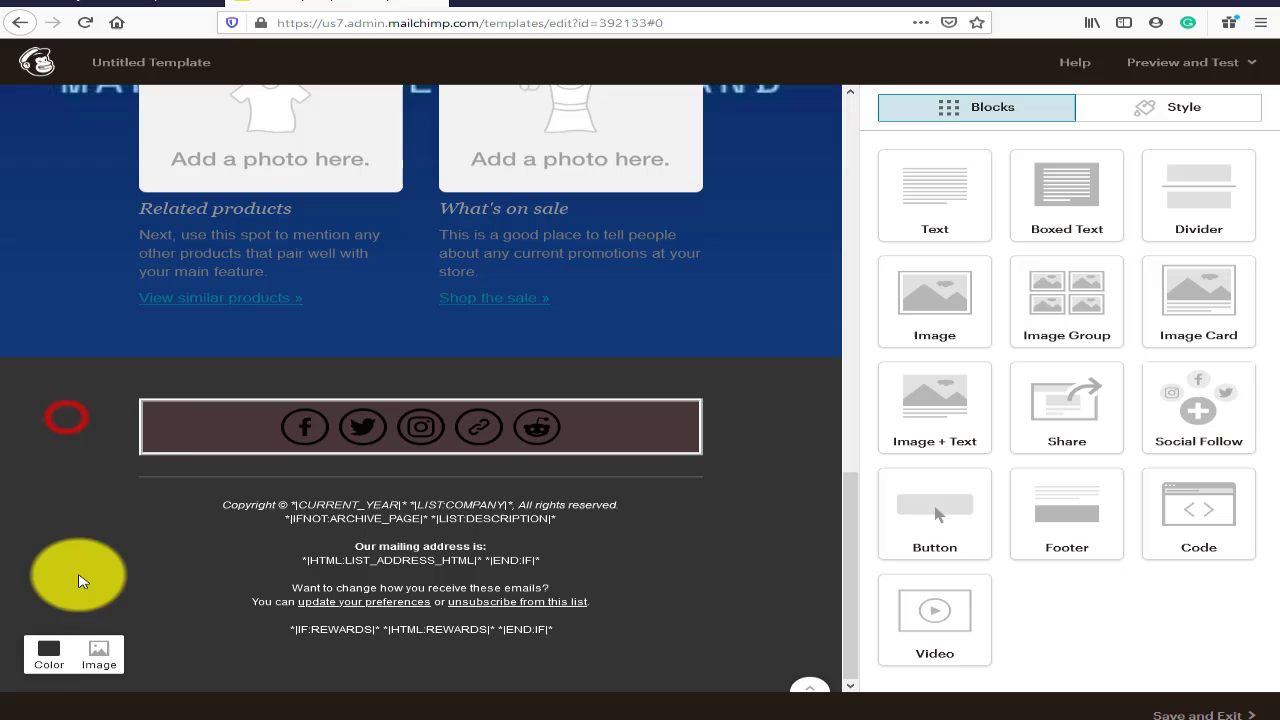
{"action": "left_click", "coordinate": [42, 656]}
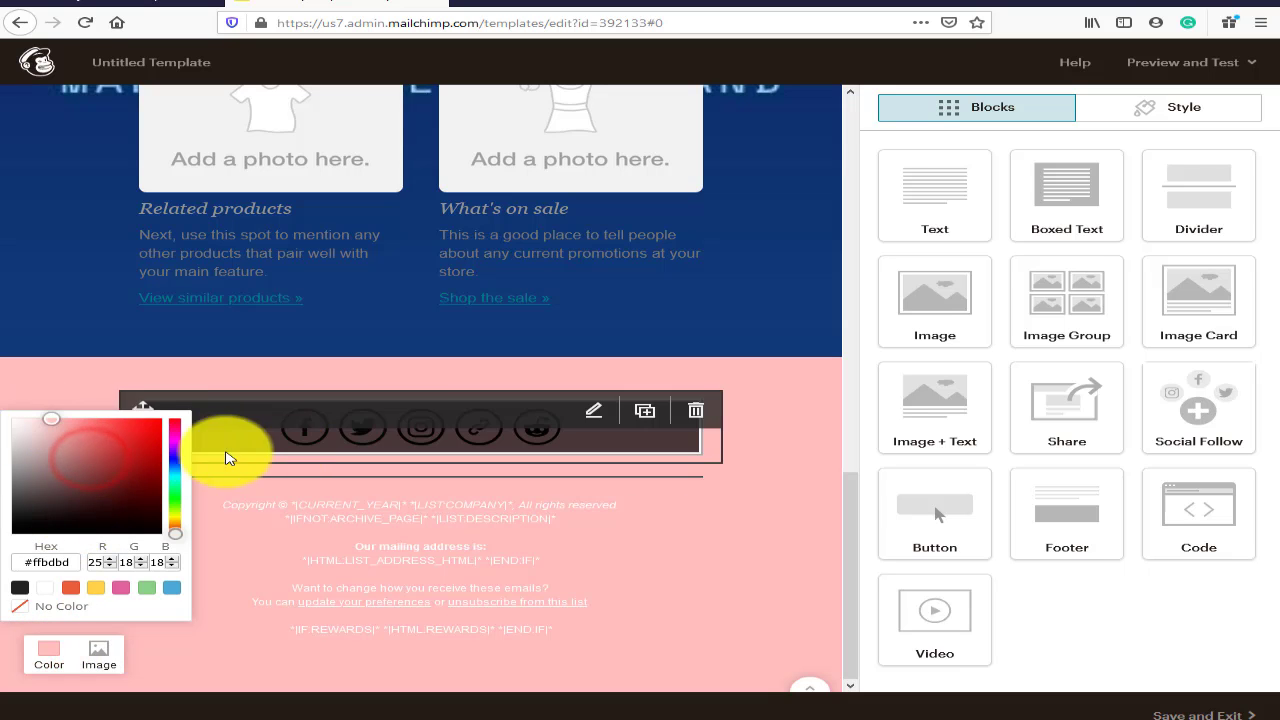
{"action": "left_click", "coordinate": [843, 271]}
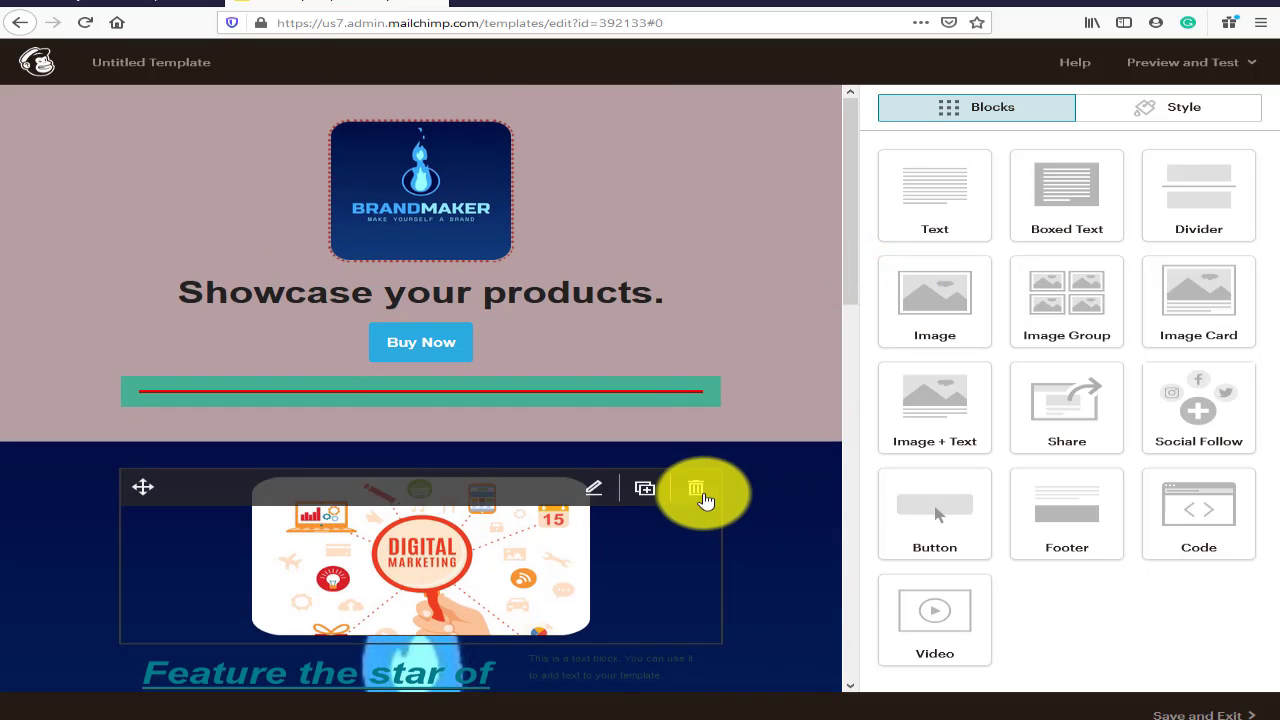
Step: Enter preview mode and review the whole template in the desktop preview
{"action": "mouse_move", "coordinate": [98, 412]}
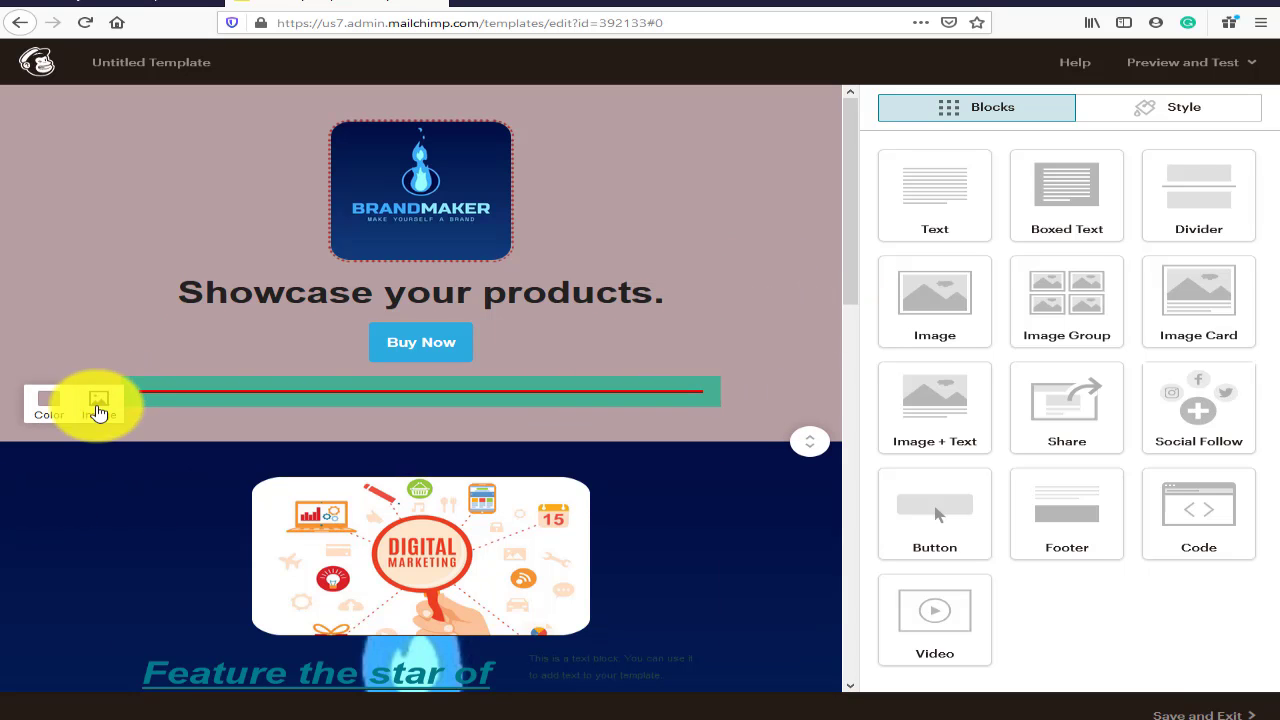
{"action": "scroll", "coordinate": [491, 463], "scroll_direction": "down", "scroll_amount": 10}
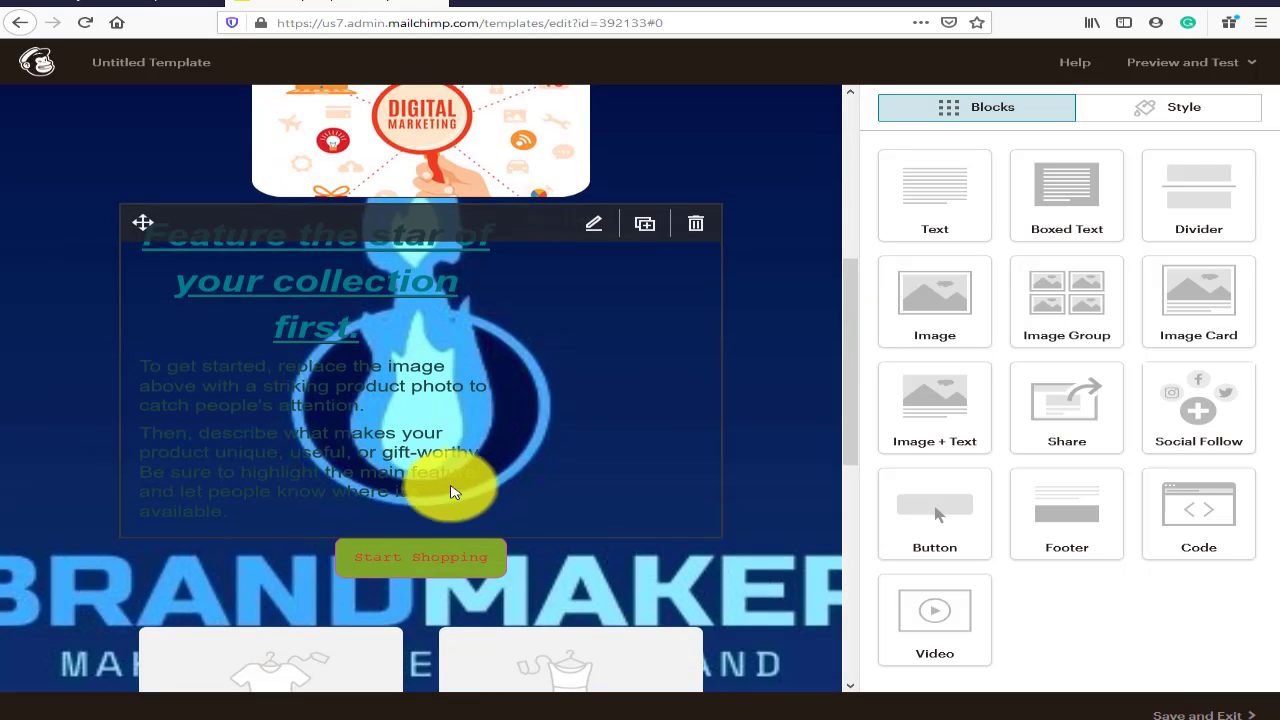
{"action": "scroll", "coordinate": [614, 592], "scroll_direction": "up", "scroll_amount": 4}
{"action": "scroll", "coordinate": [614, 592], "scroll_direction": "up", "scroll_amount": 5}
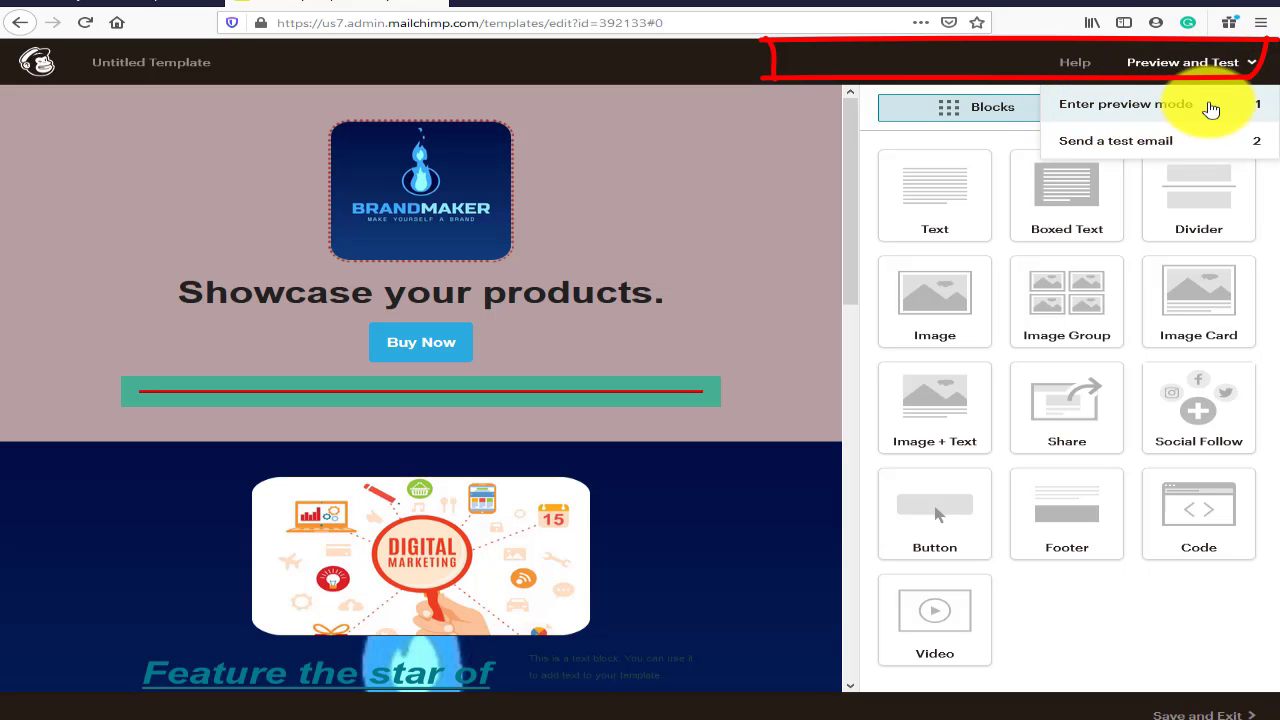
{"action": "left_click", "coordinate": [1126, 106]}
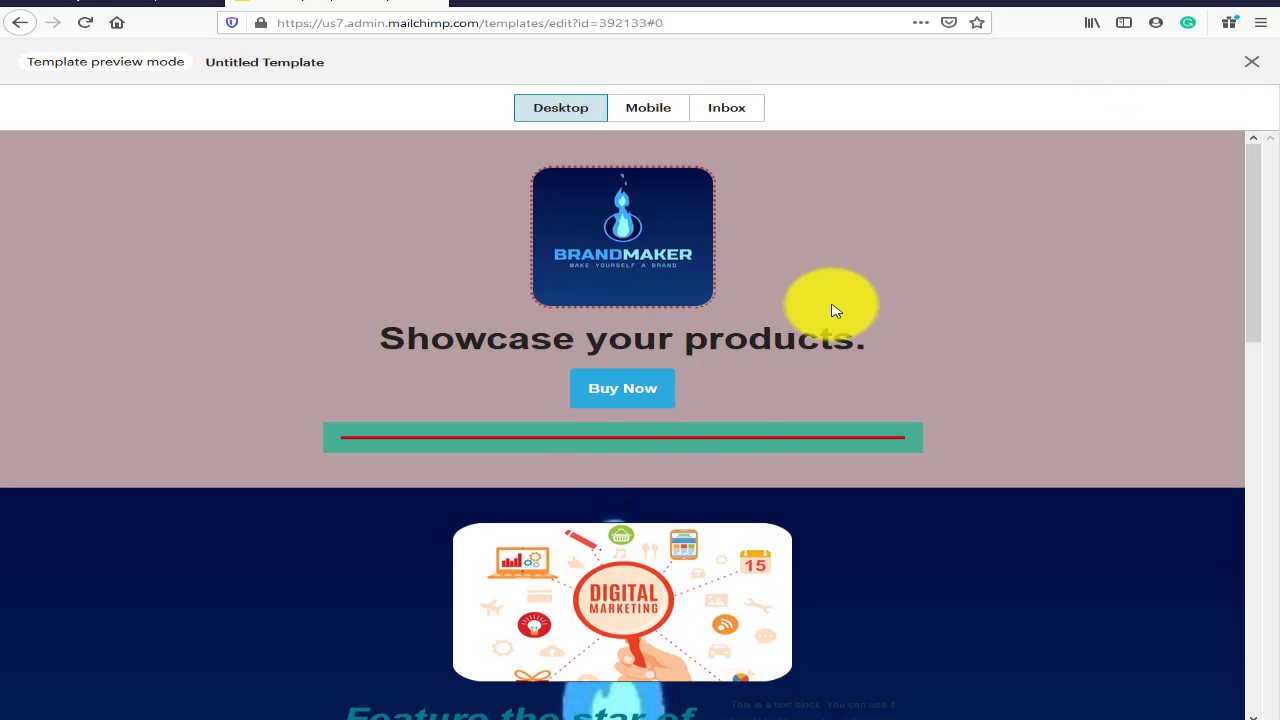
{"action": "scroll", "coordinate": [695, 507], "scroll_direction": "down", "scroll_amount": 3}
{"action": "scroll", "coordinate": [695, 507], "scroll_direction": "down", "scroll_amount": 8}
{"action": "scroll", "coordinate": [680, 520], "scroll_direction": "up", "scroll_amount": 12}
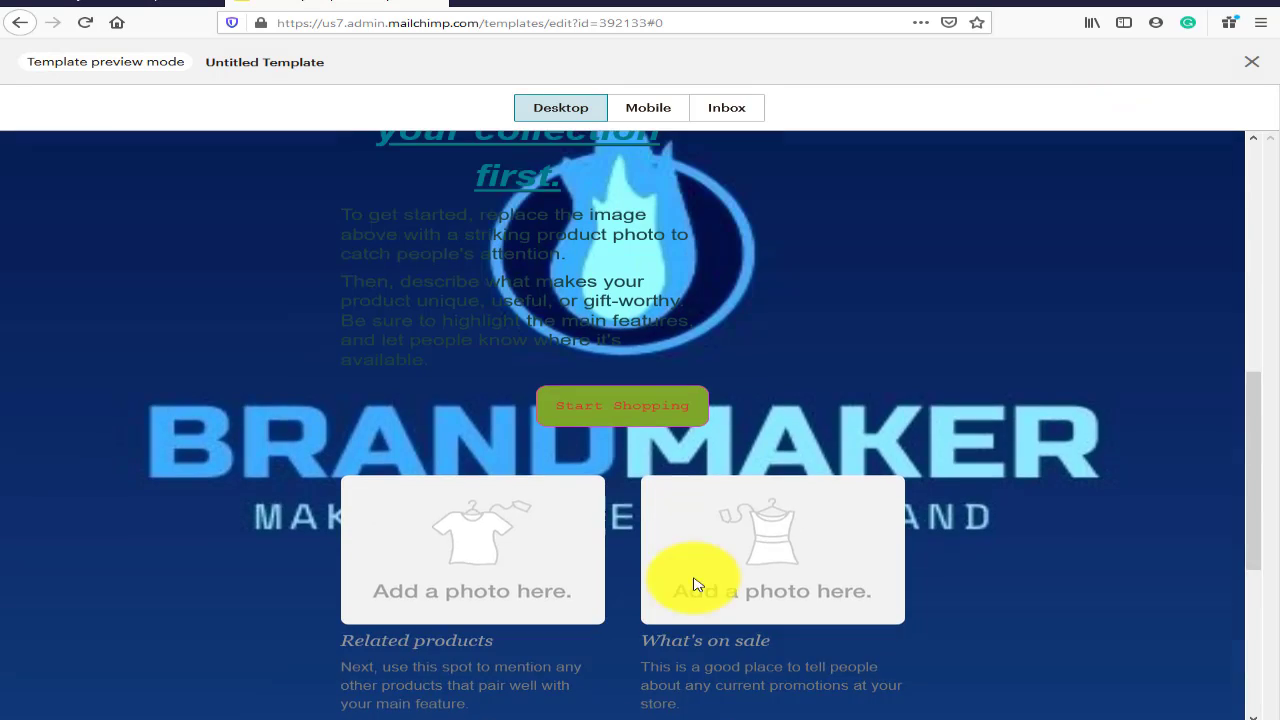
{"action": "scroll", "coordinate": [613, 248], "scroll_direction": "up", "scroll_amount": 2}
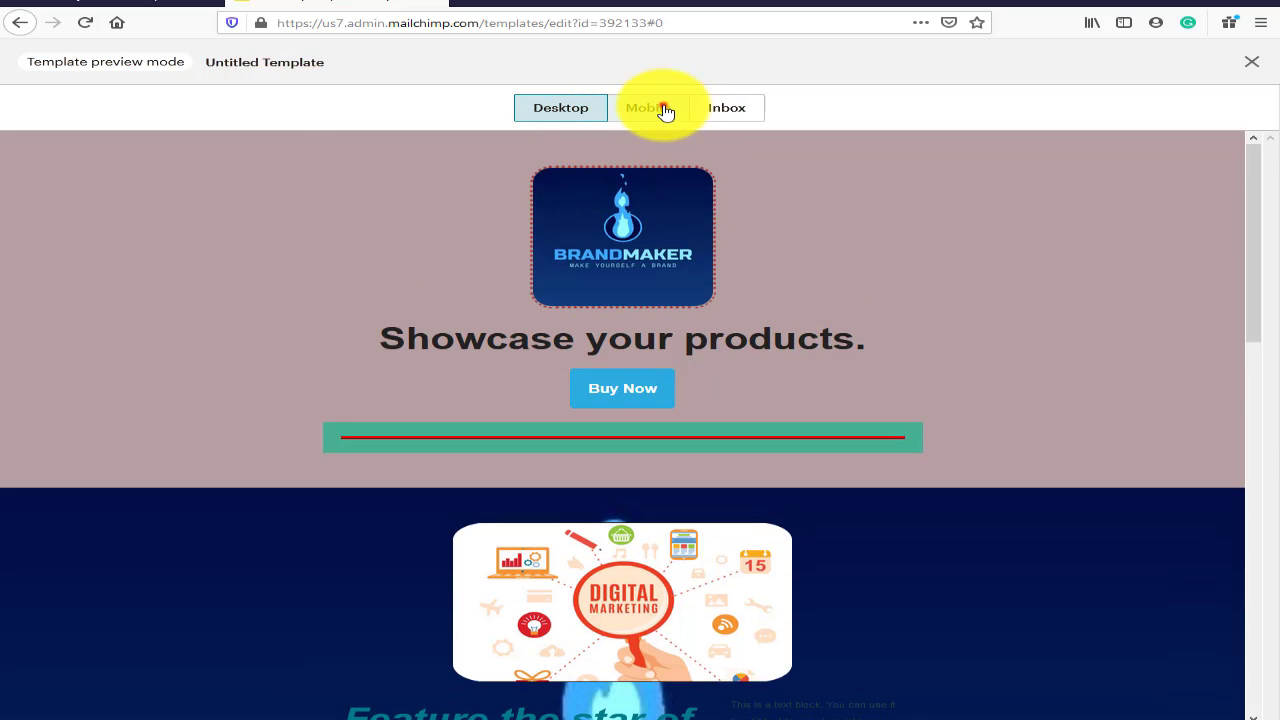
Step: Review the template in the mobile preview and open the inbox preview
{"action": "left_click", "coordinate": [662, 108]}
{"action": "scroll", "coordinate": [677, 360], "scroll_direction": "down", "scroll_amount": 10}
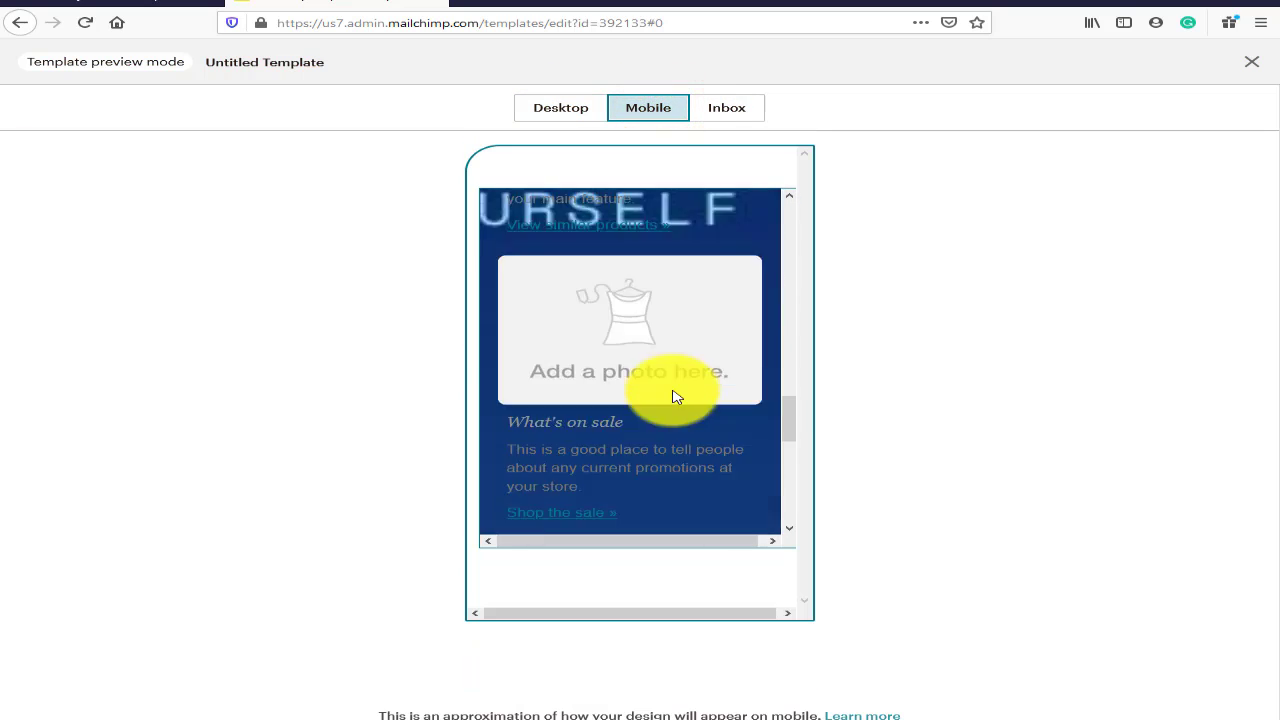
{"action": "scroll", "coordinate": [674, 400], "scroll_direction": "down", "scroll_amount": 6}
{"action": "scroll", "coordinate": [674, 400], "scroll_direction": "up", "scroll_amount": 6}
{"action": "left_click", "coordinate": [731, 108]}
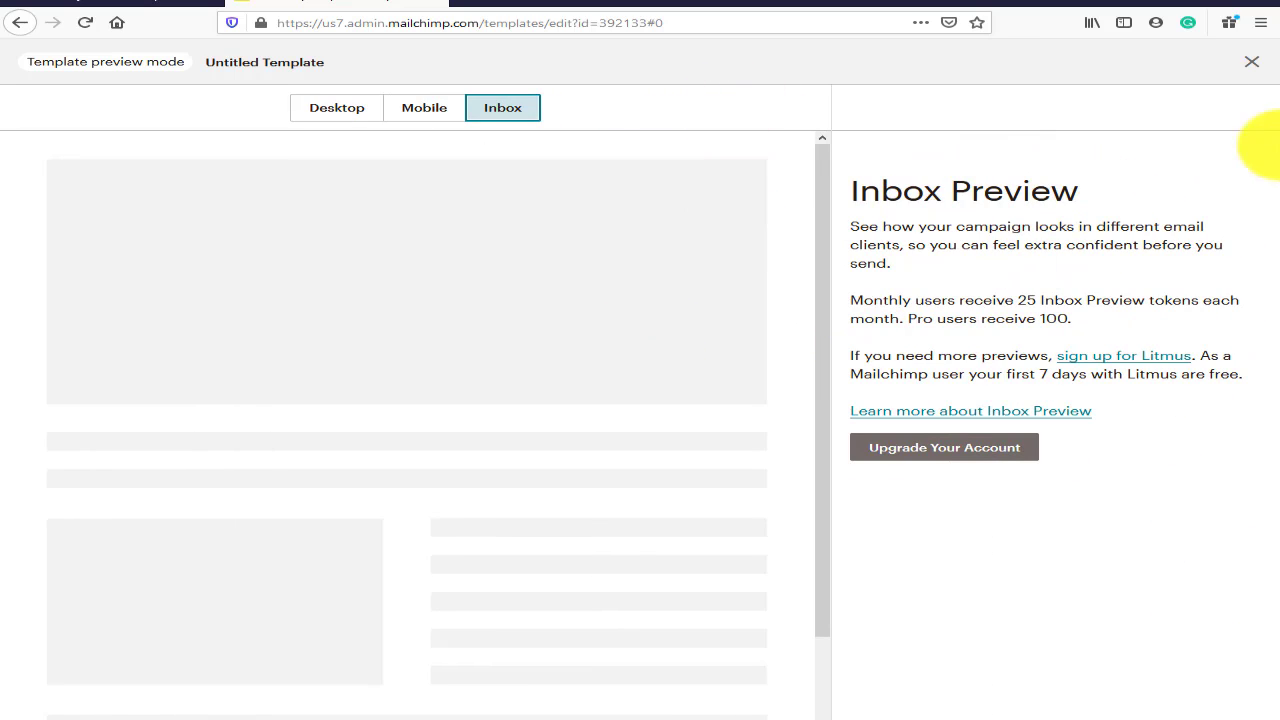
Step: Exit the template preview and open the form for sending a test email
{"action": "left_click", "coordinate": [1254, 63]}
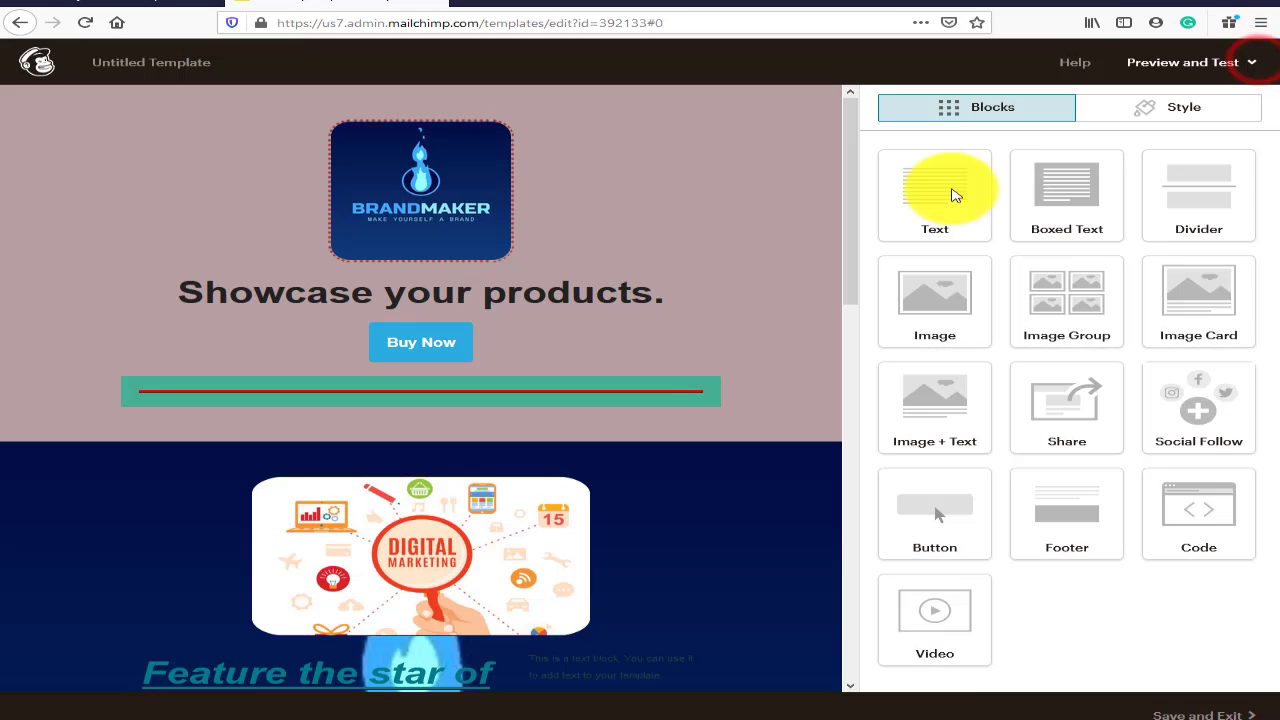
{"action": "left_click", "coordinate": [1192, 64]}
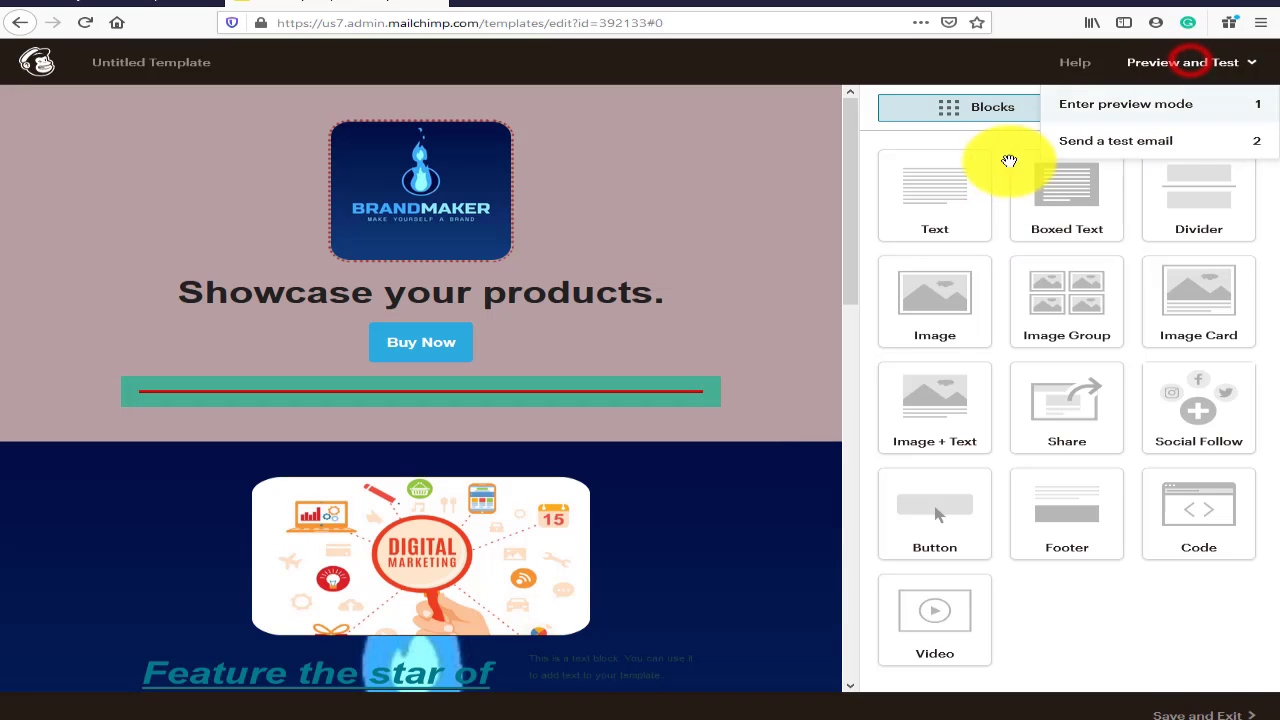
{"action": "left_click", "coordinate": [1084, 148]}
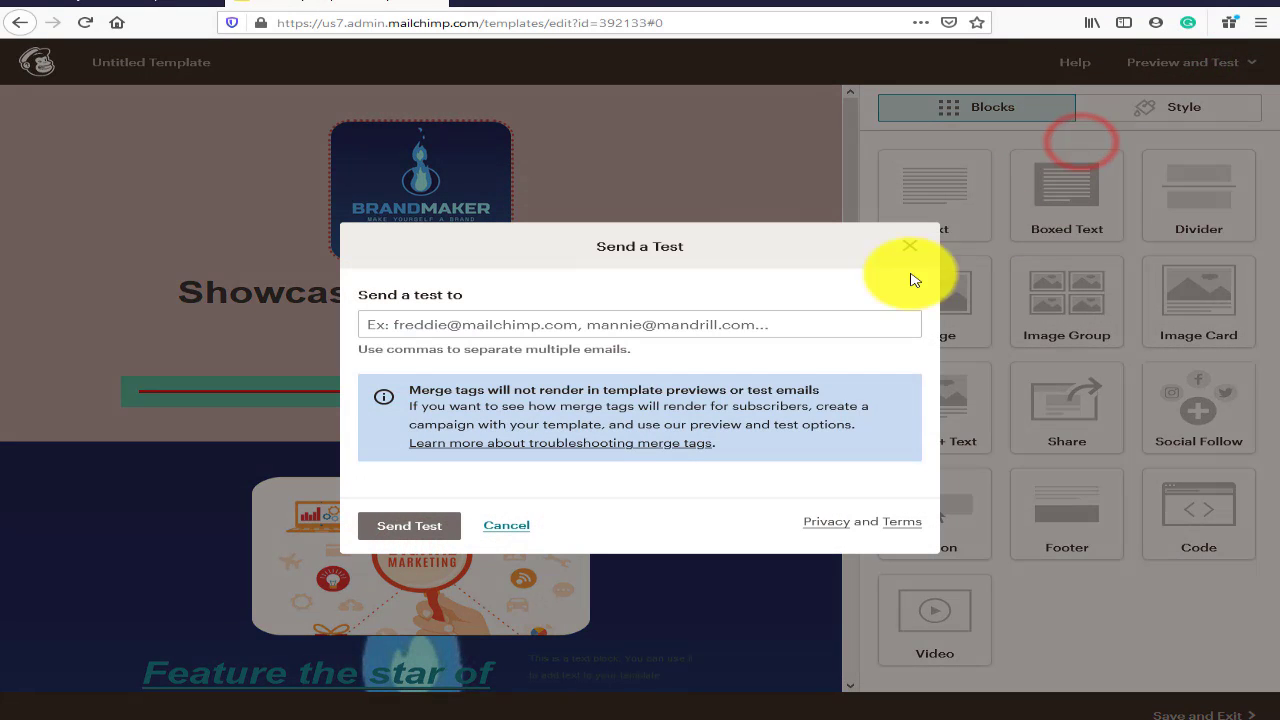
Step: Copy the email address from the Recording notes in Notepad, enter it as the test recipient, and send the test email
{"action": "left_click", "coordinate": [409, 526]}
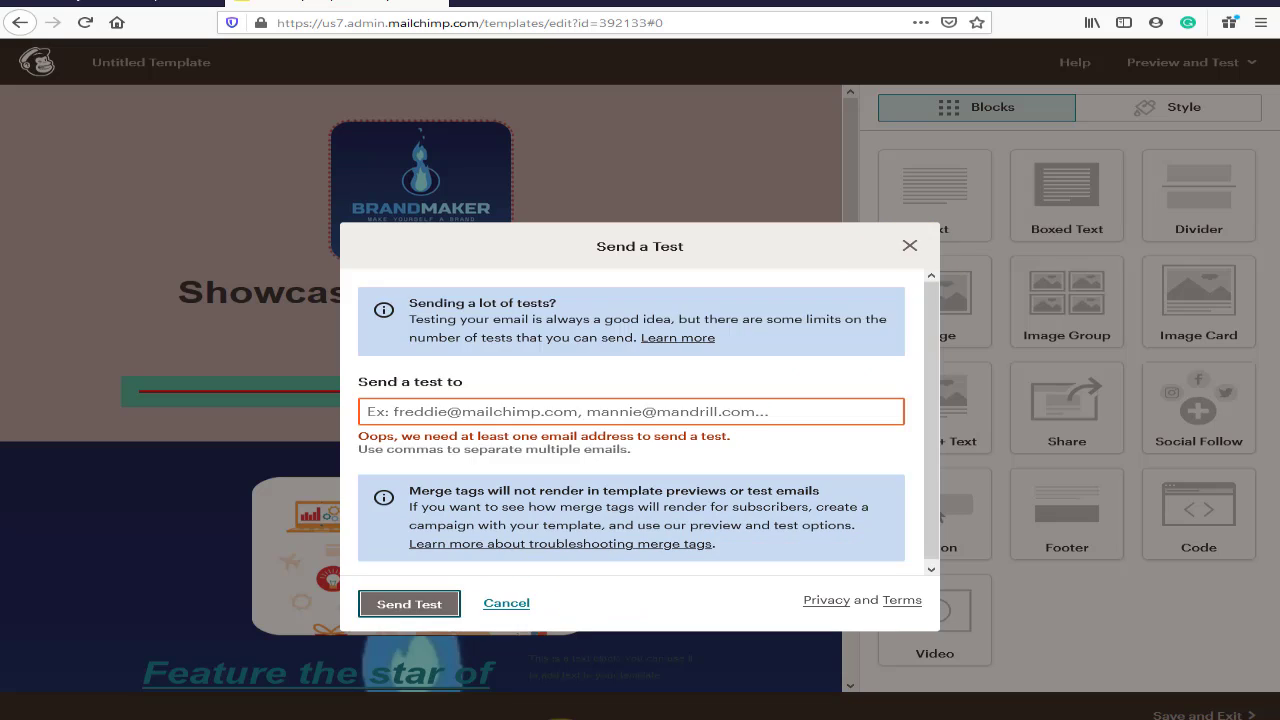
{"action": "left_click", "coordinate": [556, 718]}
{"action": "left_click_drag", "start_coordinate": [632, 244], "coordinate": [343, 240]}
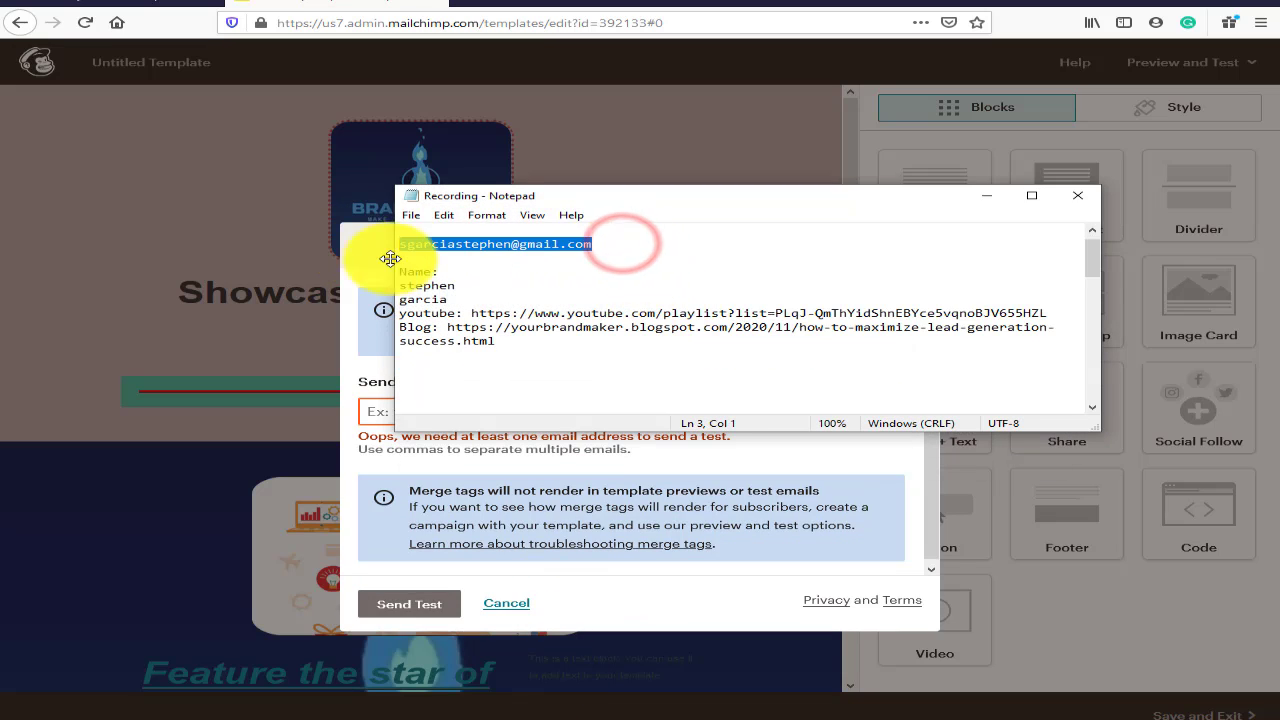
{"action": "left_click", "coordinate": [981, 196]}
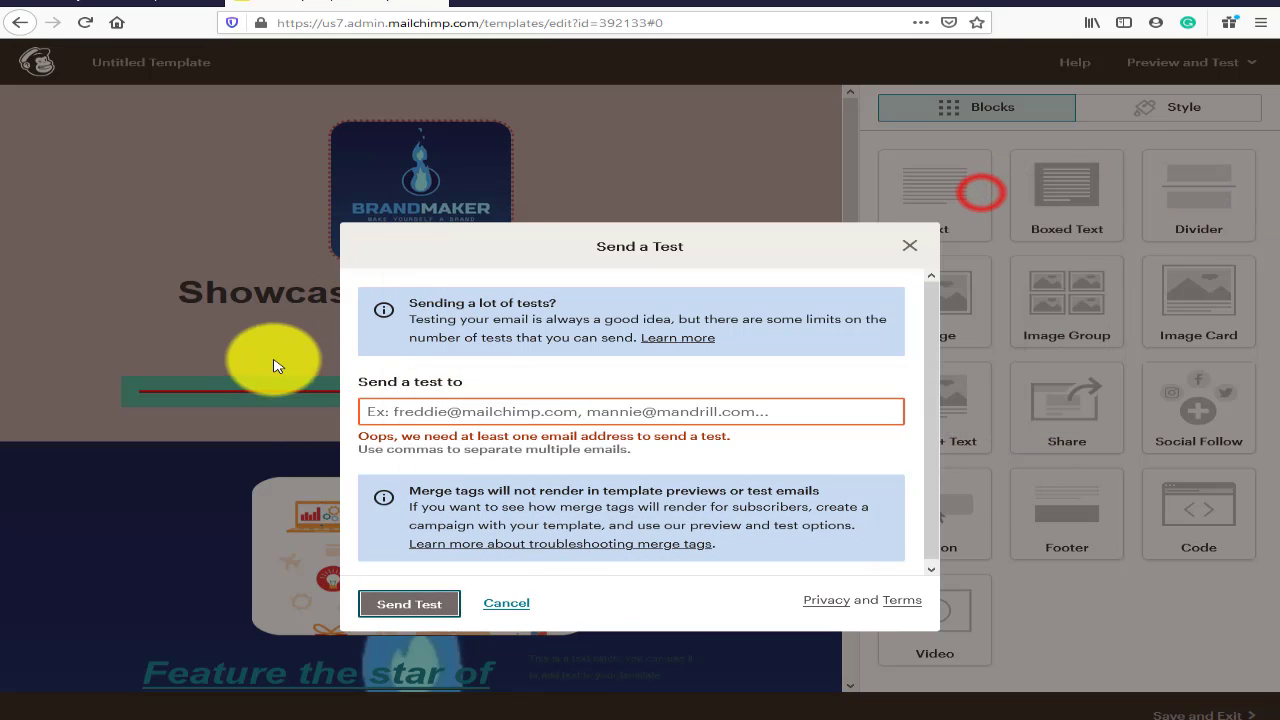
{"action": "key", "text": "ctrl+v"}
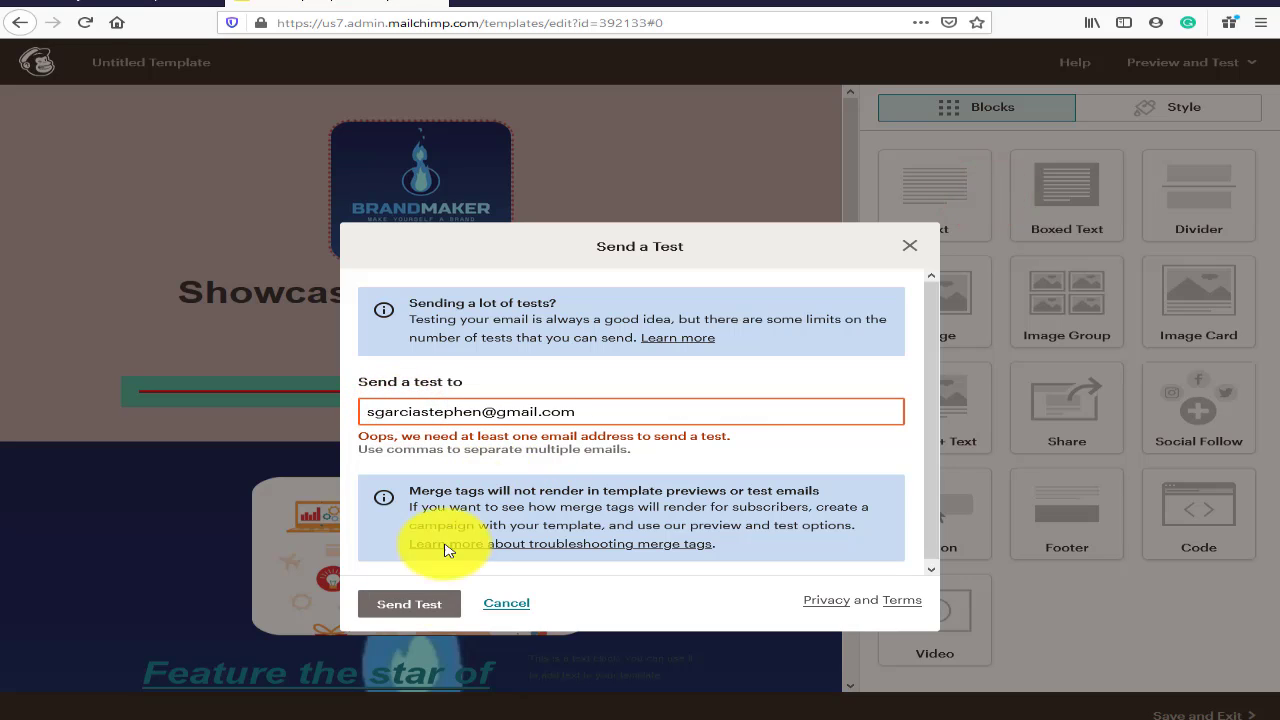
{"action": "left_click", "coordinate": [432, 598]}
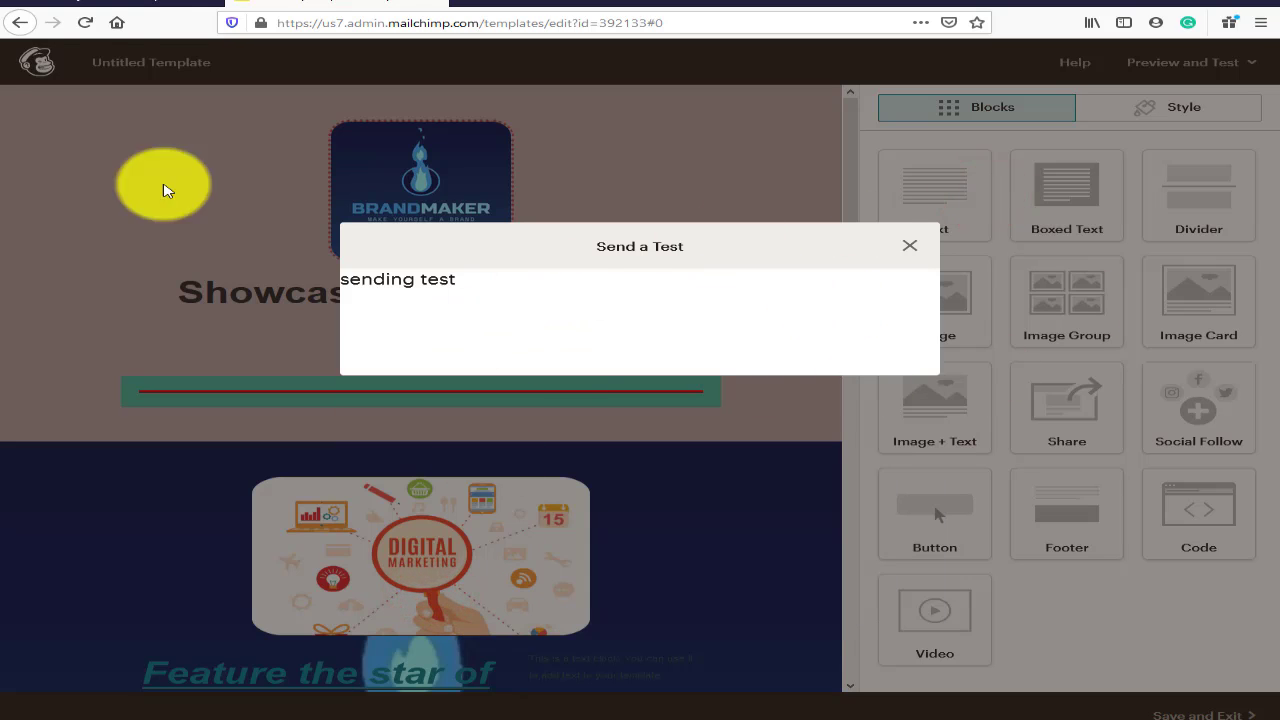
{"action": "left_click", "coordinate": [903, 256]}
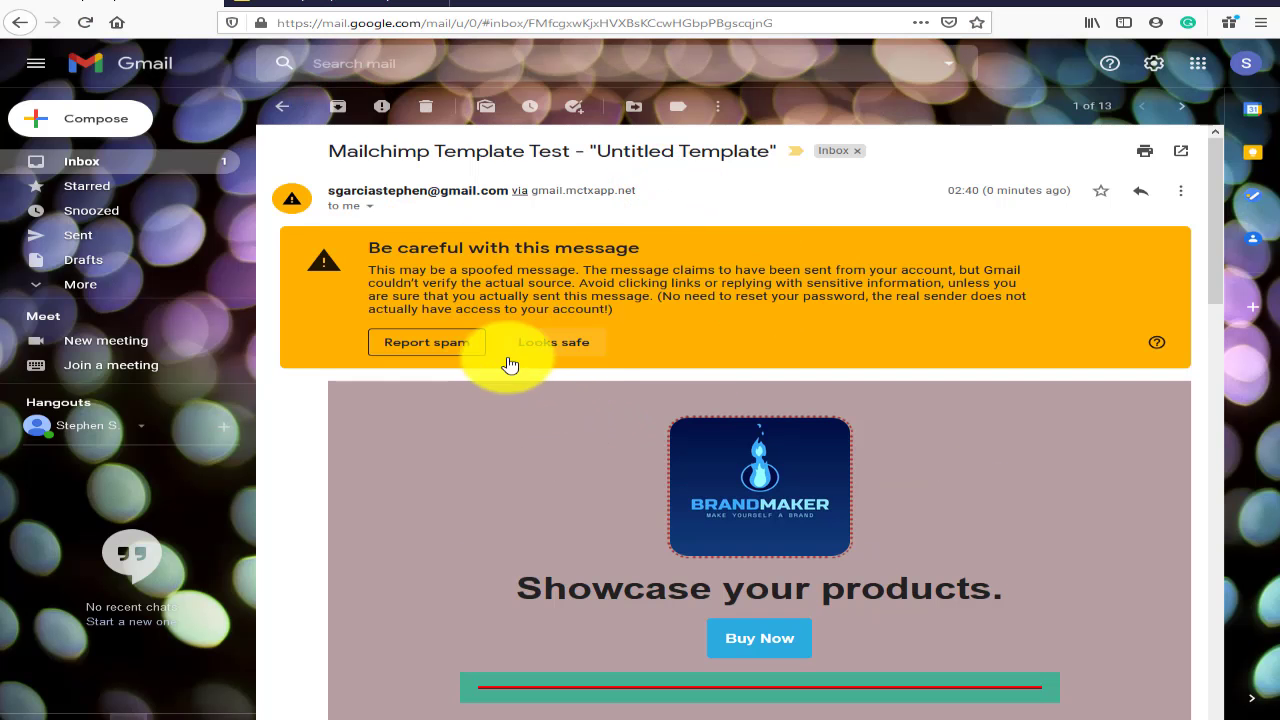
Step: Mark the received Mailchimp template test message in Gmail as safe and review its whole layout
{"action": "left_click", "coordinate": [557, 347]}
{"action": "scroll", "coordinate": [686, 357], "scroll_direction": "down", "scroll_amount": 15}
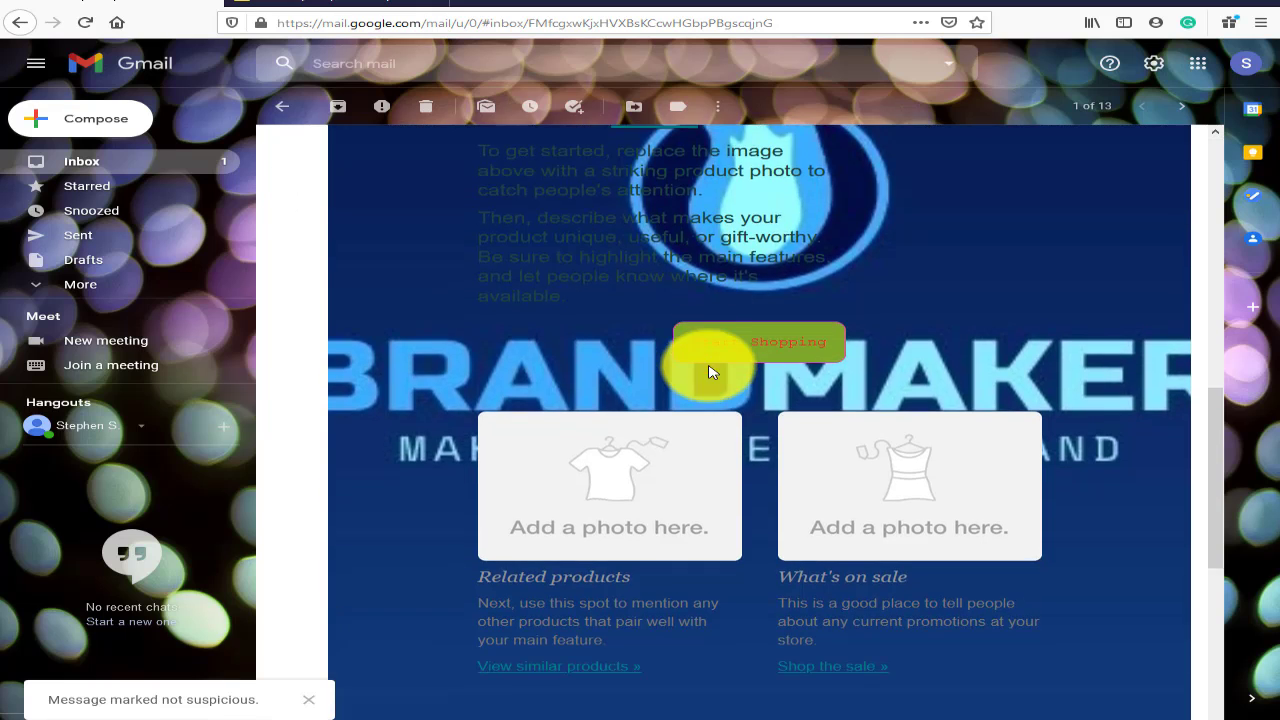
{"action": "scroll", "coordinate": [676, 418], "scroll_direction": "up", "scroll_amount": 15}
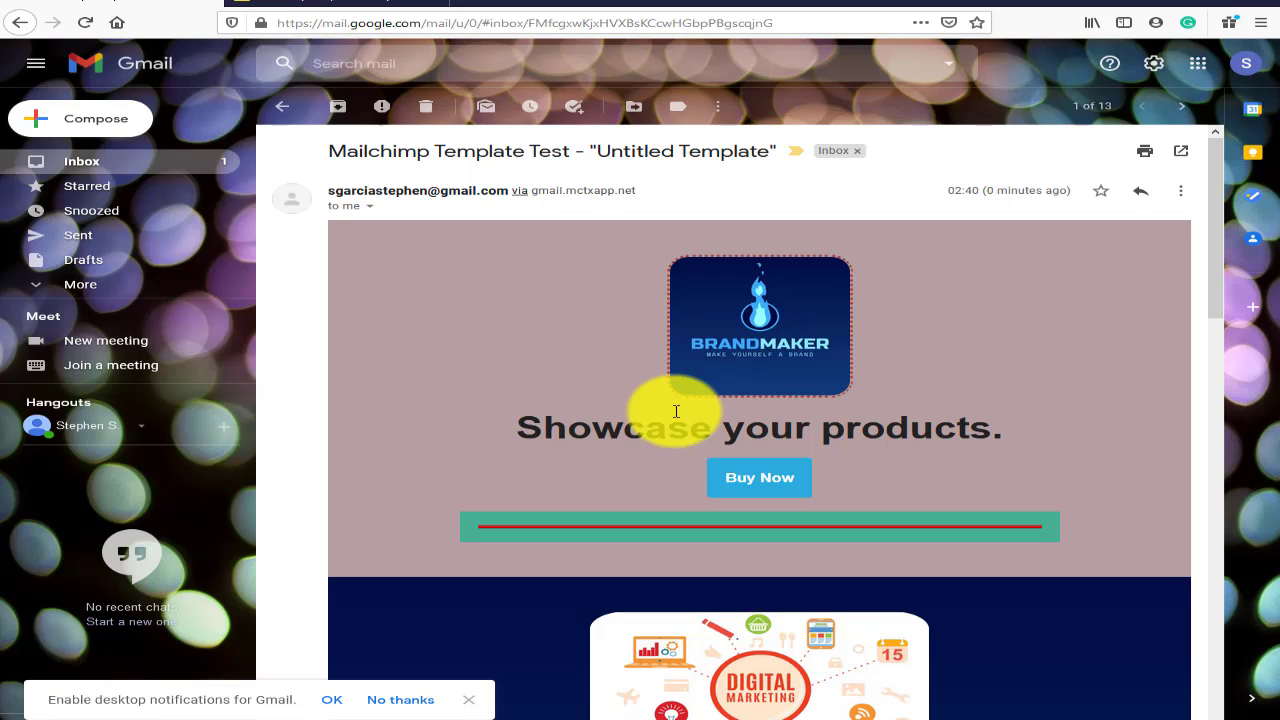
Step: Select the template content in the received test email and copy it
{"action": "left_click", "coordinate": [355, 226]}
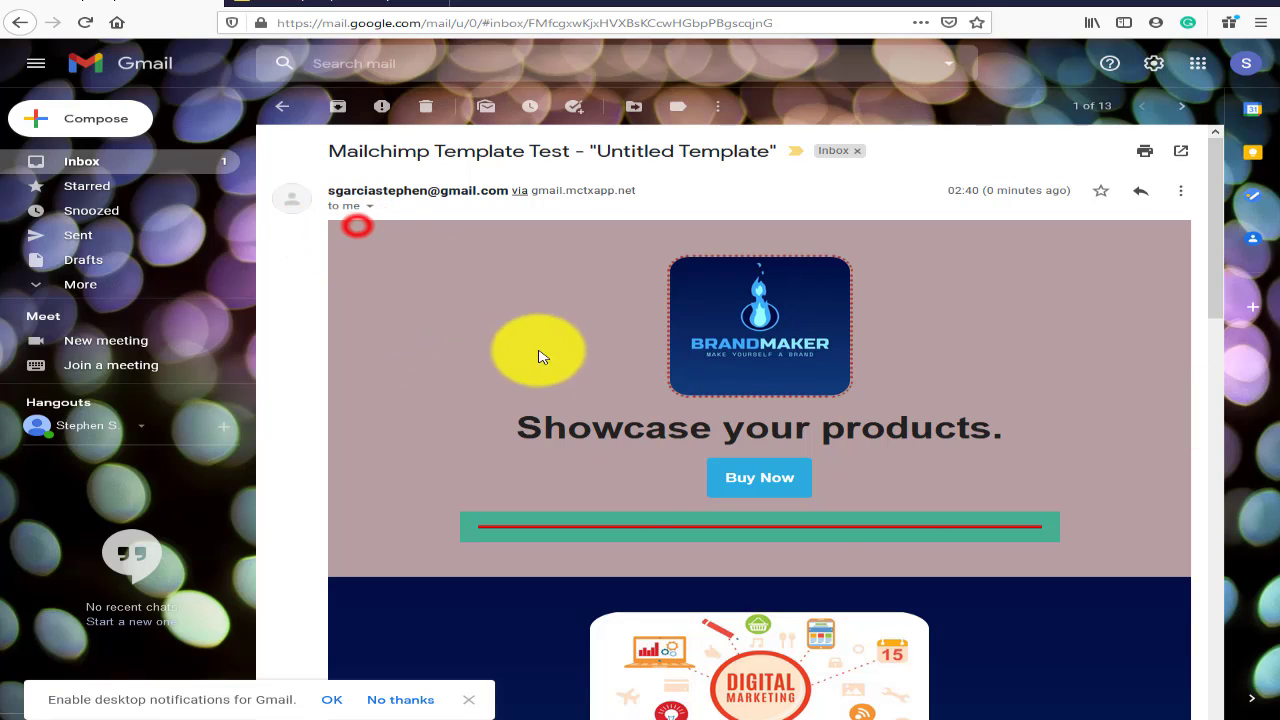
{"action": "left_click", "coordinate": [607, 225]}
{"action": "left_click_drag", "start_coordinate": [640, 230], "coordinate": [587, 211]}
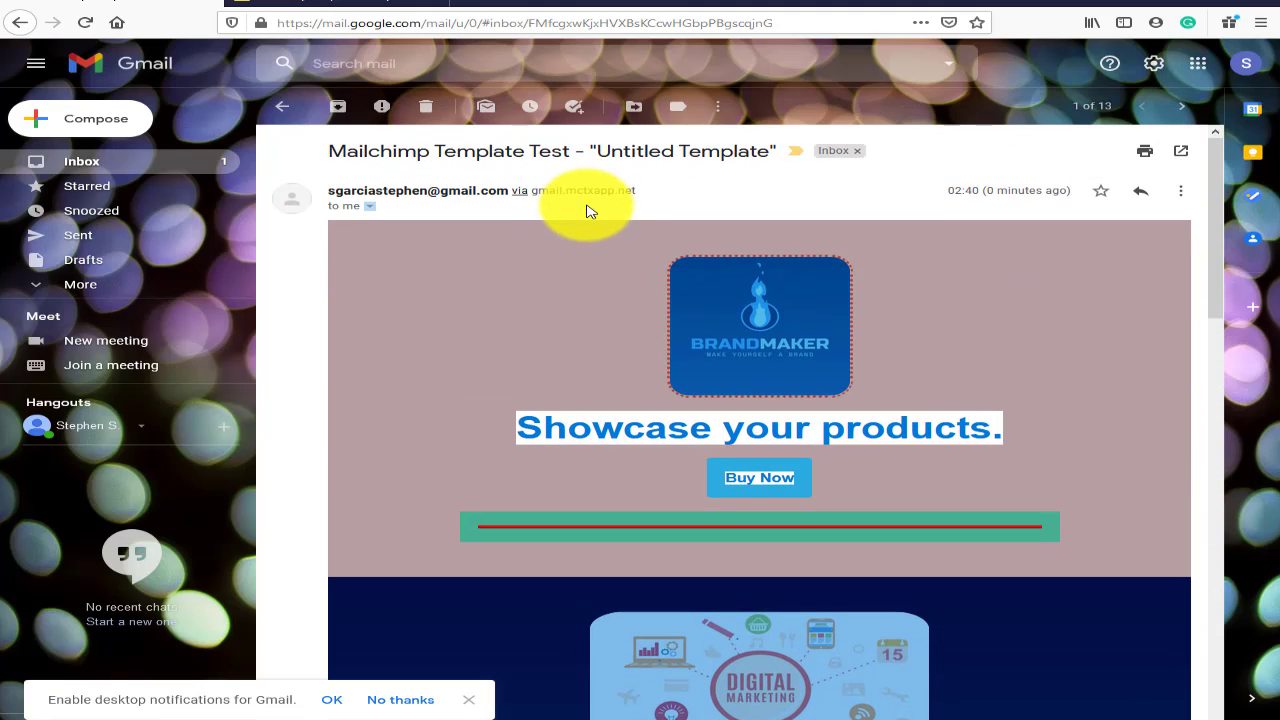
{"action": "right_click", "coordinate": [594, 431]}
{"action": "left_click", "coordinate": [638, 443]}
{"action": "left_click", "coordinate": [374, 283]}
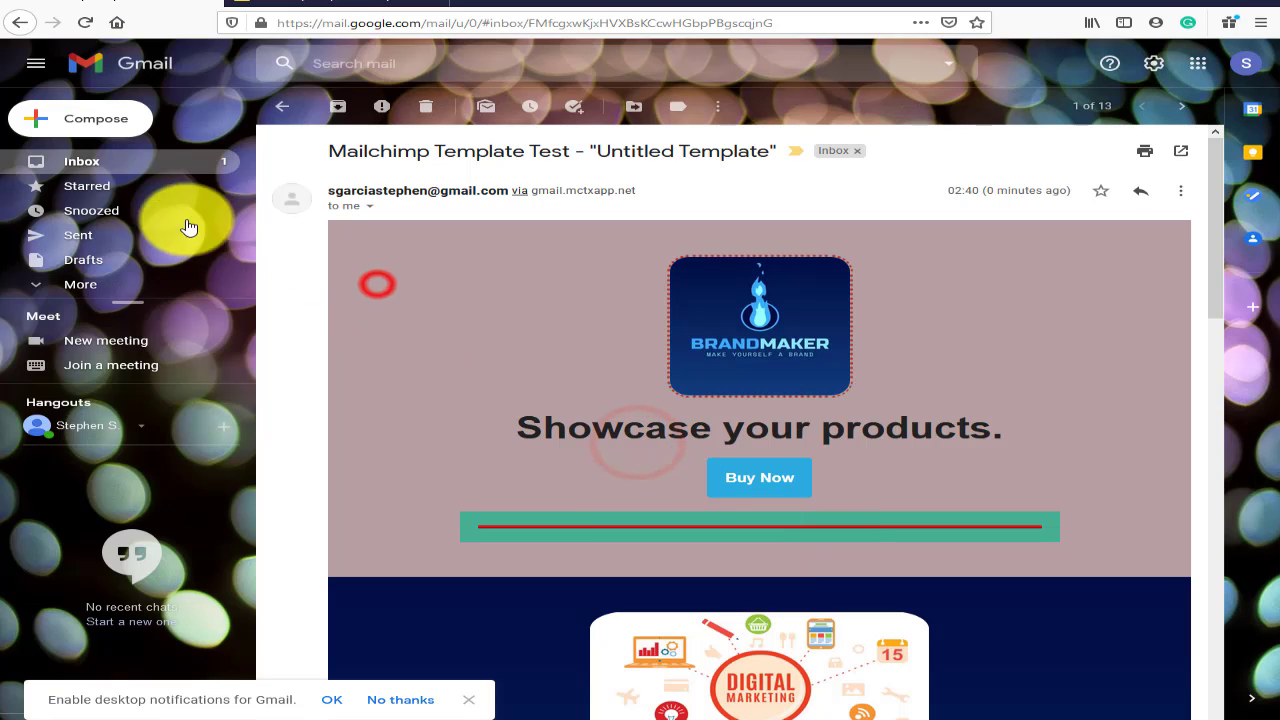
Step: Compose a new Gmail message with the copied template as its body and the subject "Showcase Your Product", at enlarged page zoom
{"action": "left_click", "coordinate": [84, 118]}
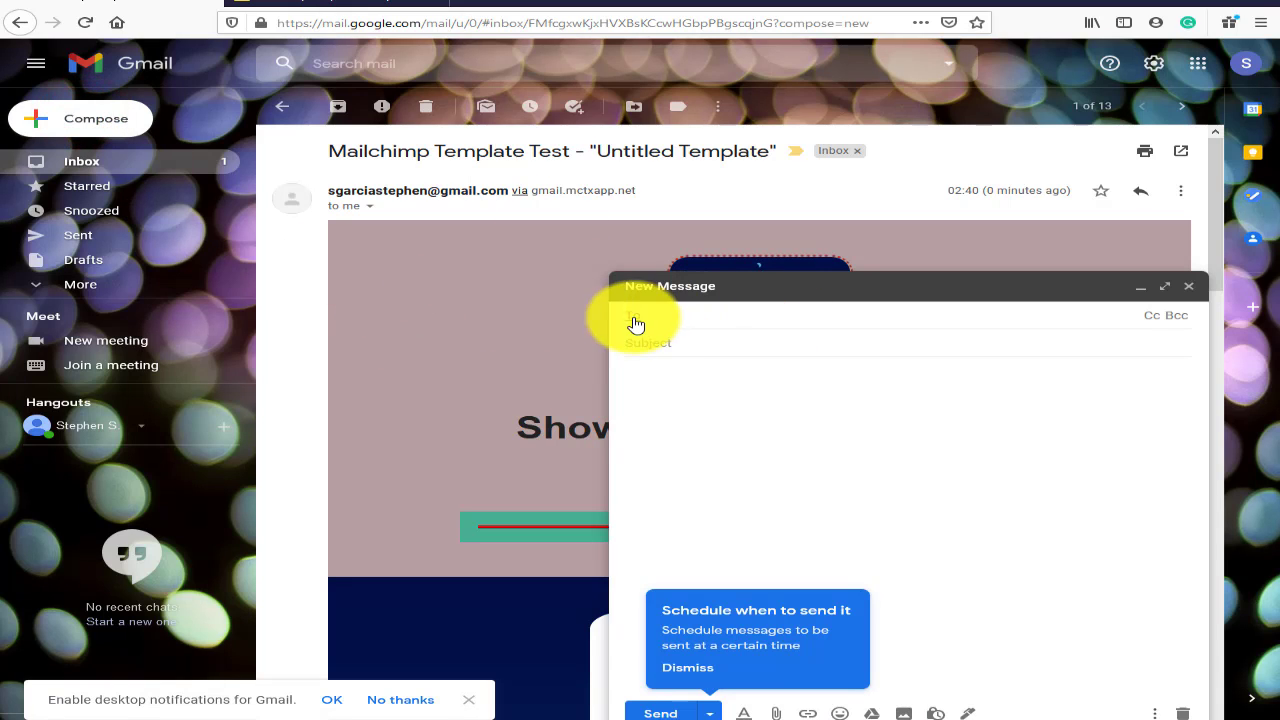
{"action": "left_click", "coordinate": [659, 371]}
{"action": "key", "text": "ctrl+v"}
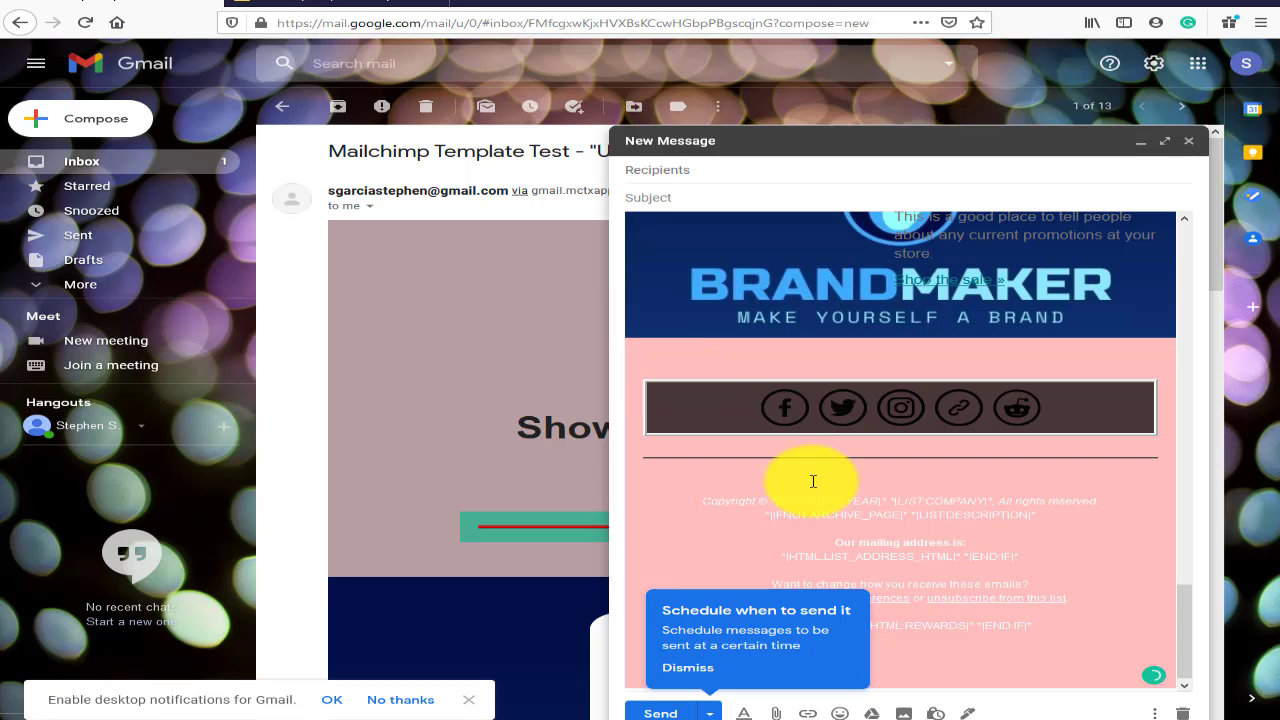
{"action": "key", "text": "ctrl+plus"}
{"action": "key", "text": "ctrl+plus"}
{"action": "scroll", "coordinate": [892, 395], "scroll_direction": "up", "scroll_amount": 12}
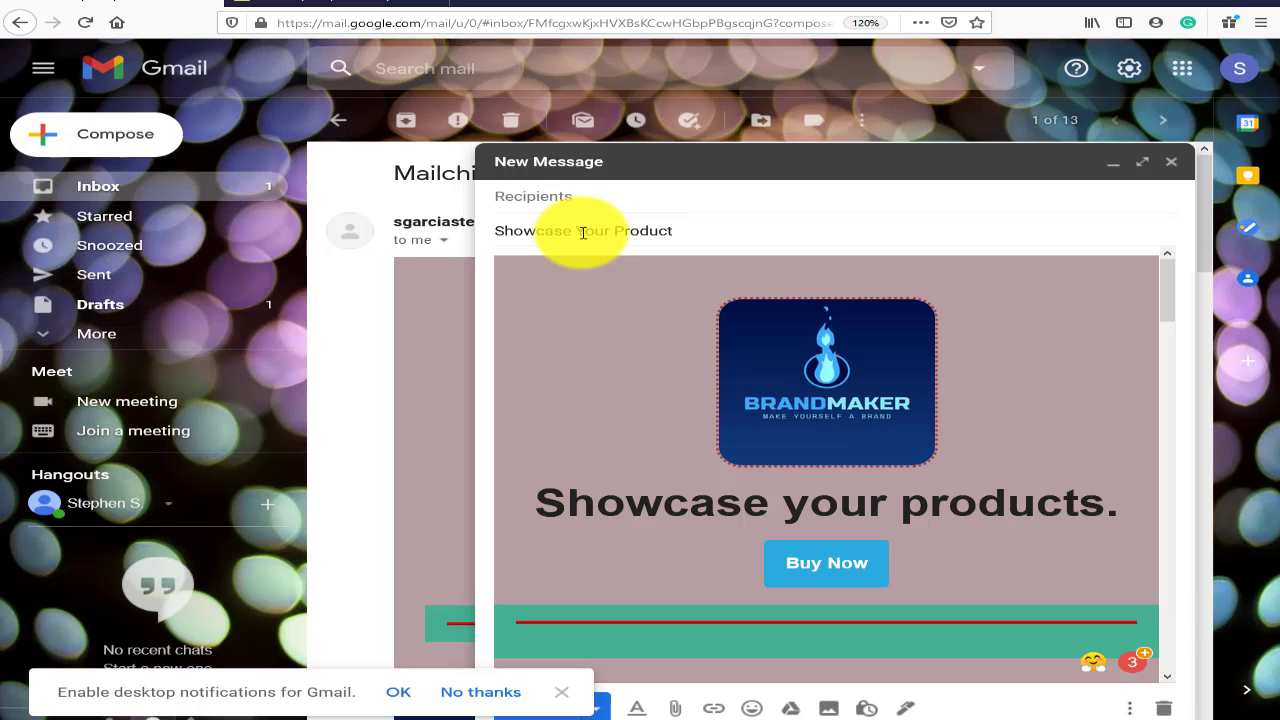
Step: Check the draft's body, subject and recipient field, close the draft, and return to the Mailchimp template editor
{"action": "left_click", "coordinate": [597, 323]}
{"action": "key", "text": "ctrl+a"}
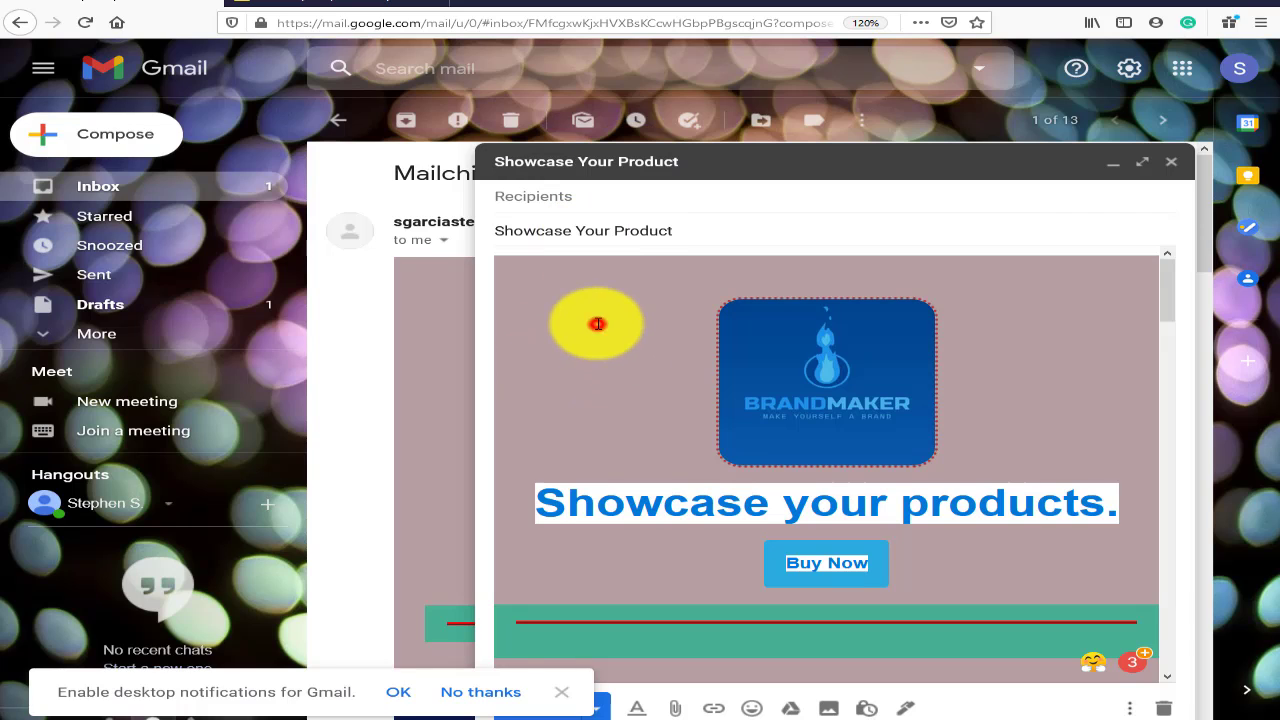
{"action": "left_click", "coordinate": [718, 229]}
{"action": "left_click", "coordinate": [616, 199]}
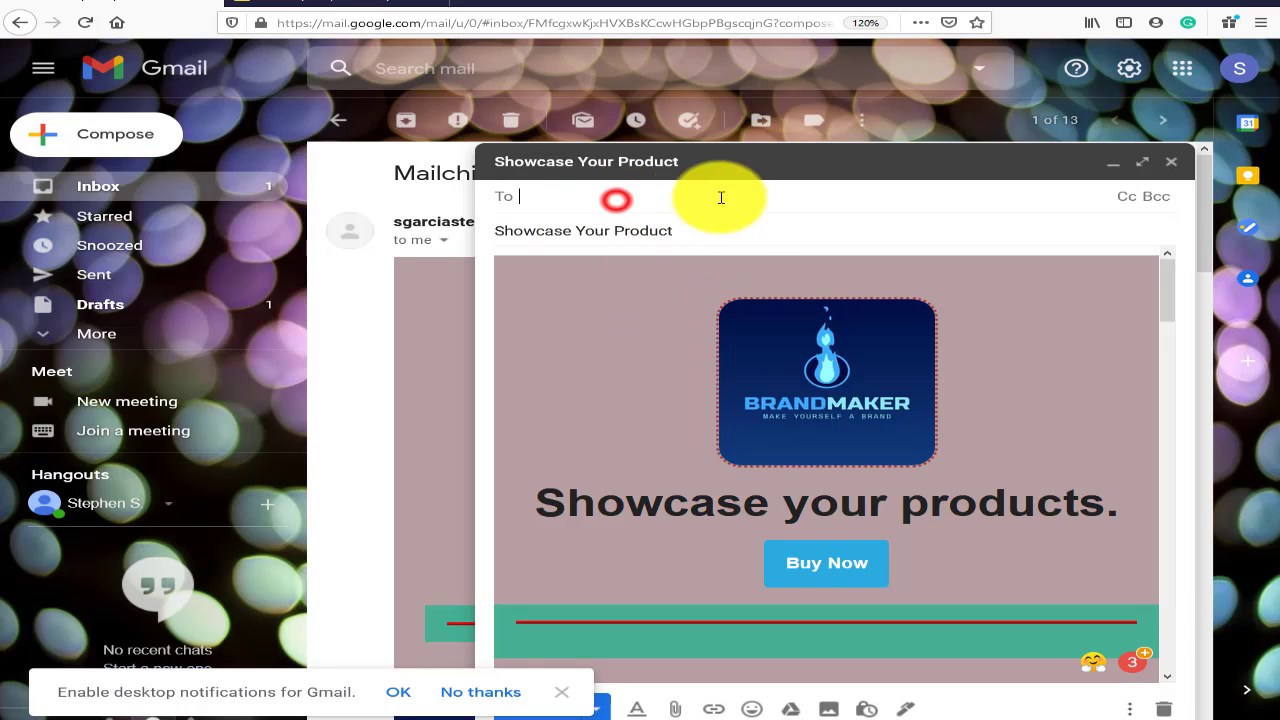
{"action": "left_click", "coordinate": [1172, 174]}
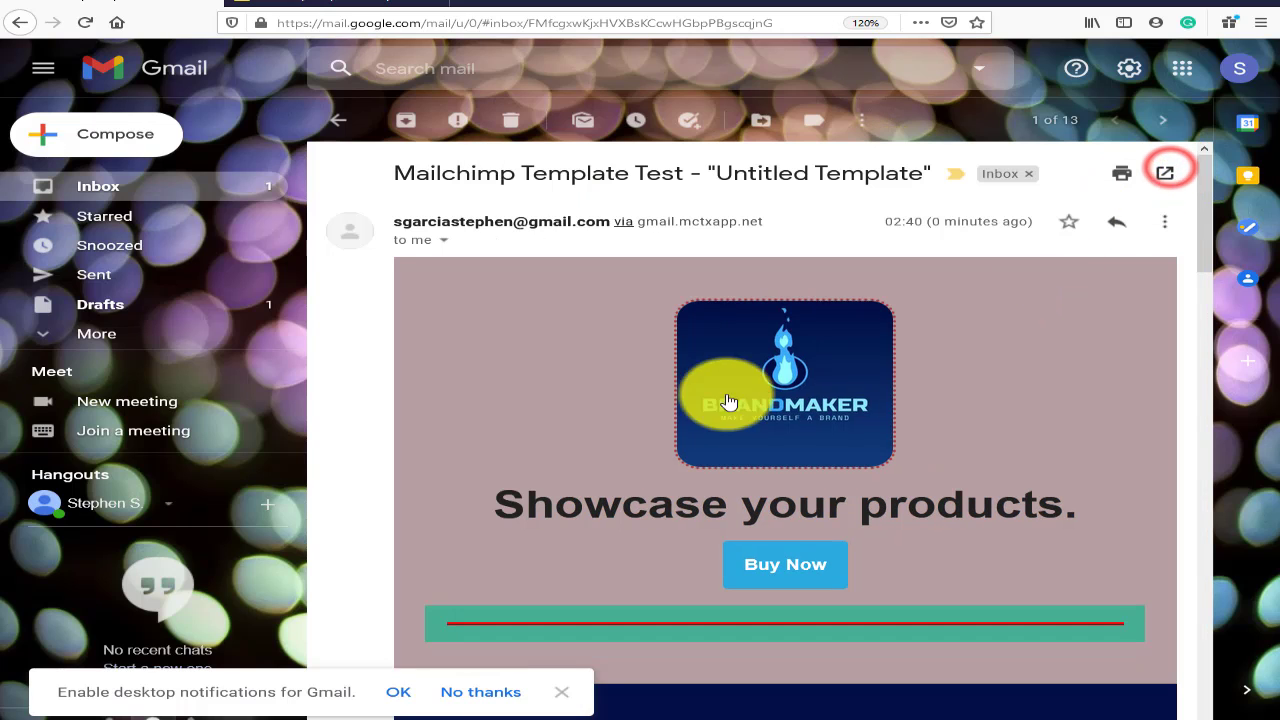
{"action": "left_click", "coordinate": [330, 120]}
{"action": "key", "text": "ctrl+Tab"}
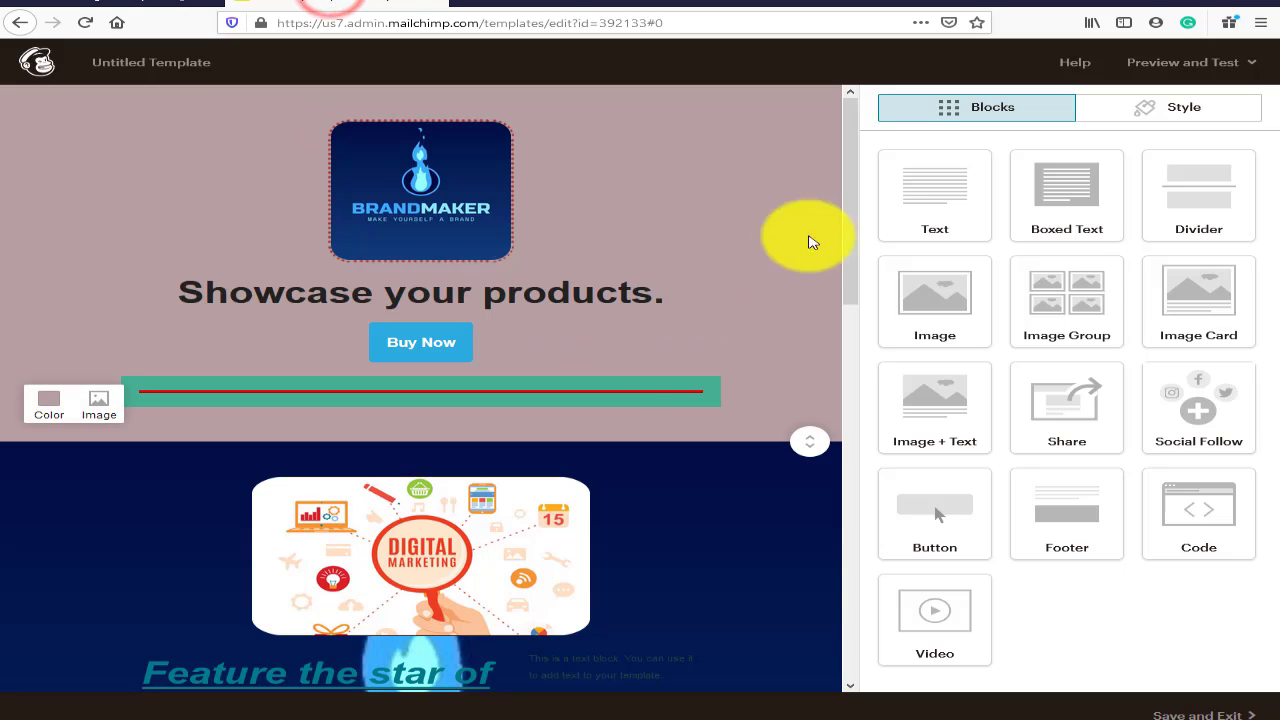